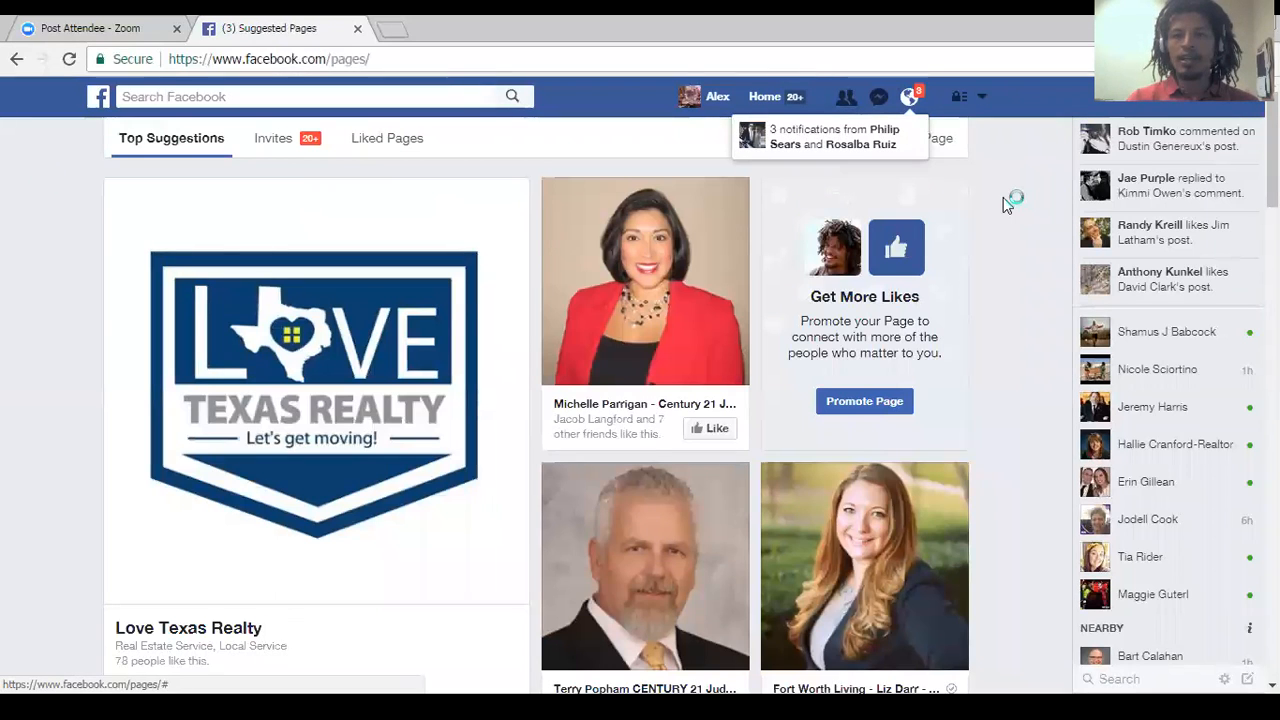
# Clear the notifications pop-up and start creating a new Page of the type Local Business or Place.
pyautogui.click(906, 96)
pyautogui.click(906, 96)
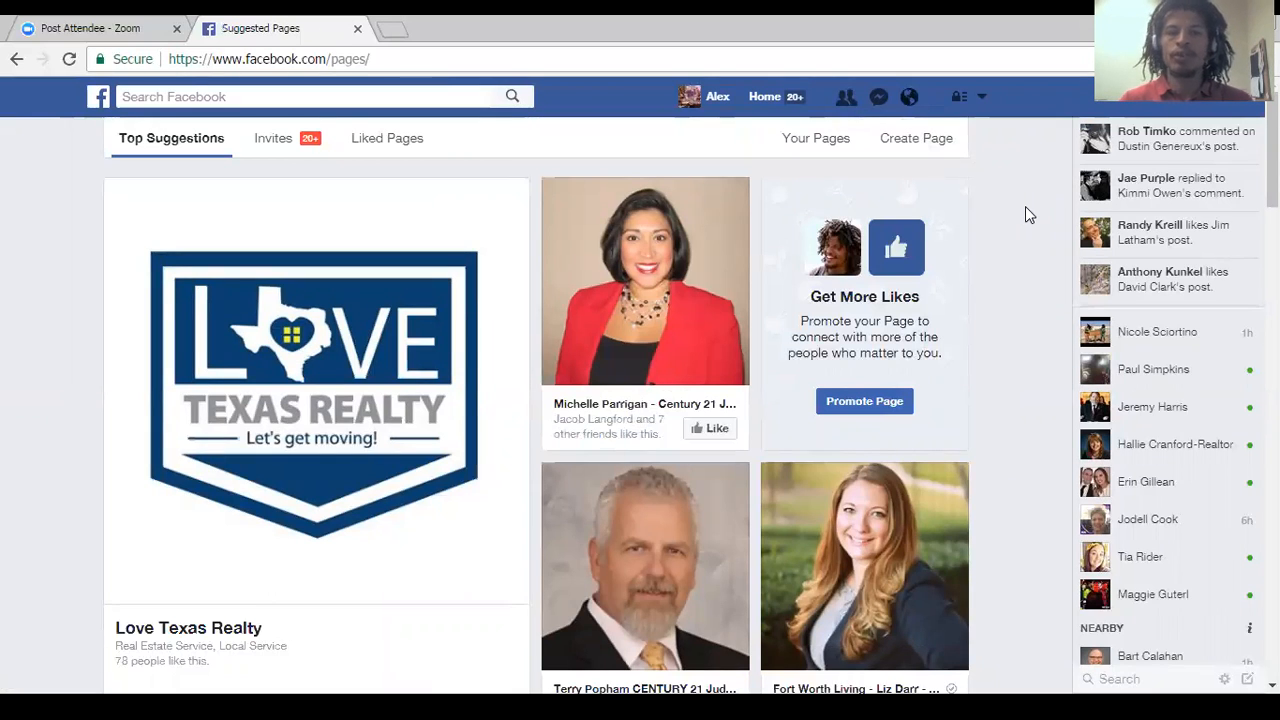
pyautogui.click(918, 142)
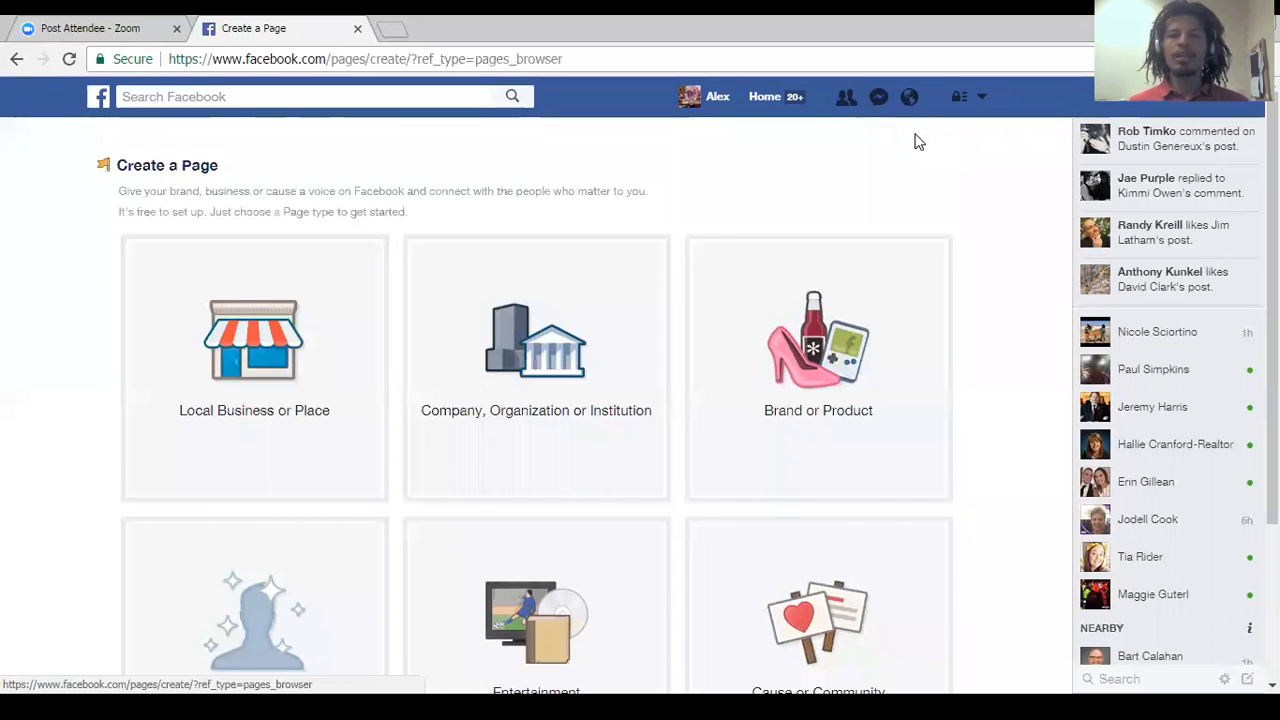
pyautogui.scroll(-1, 536, 400)
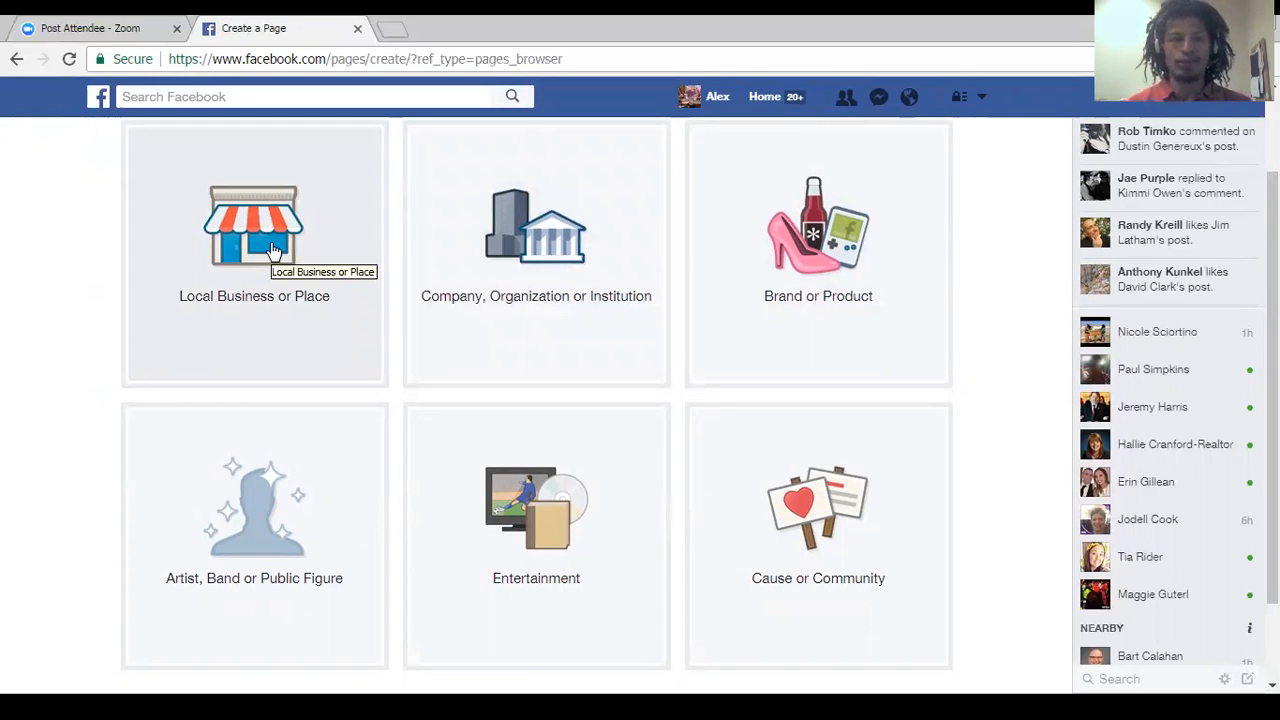
pyautogui.click(274, 248)
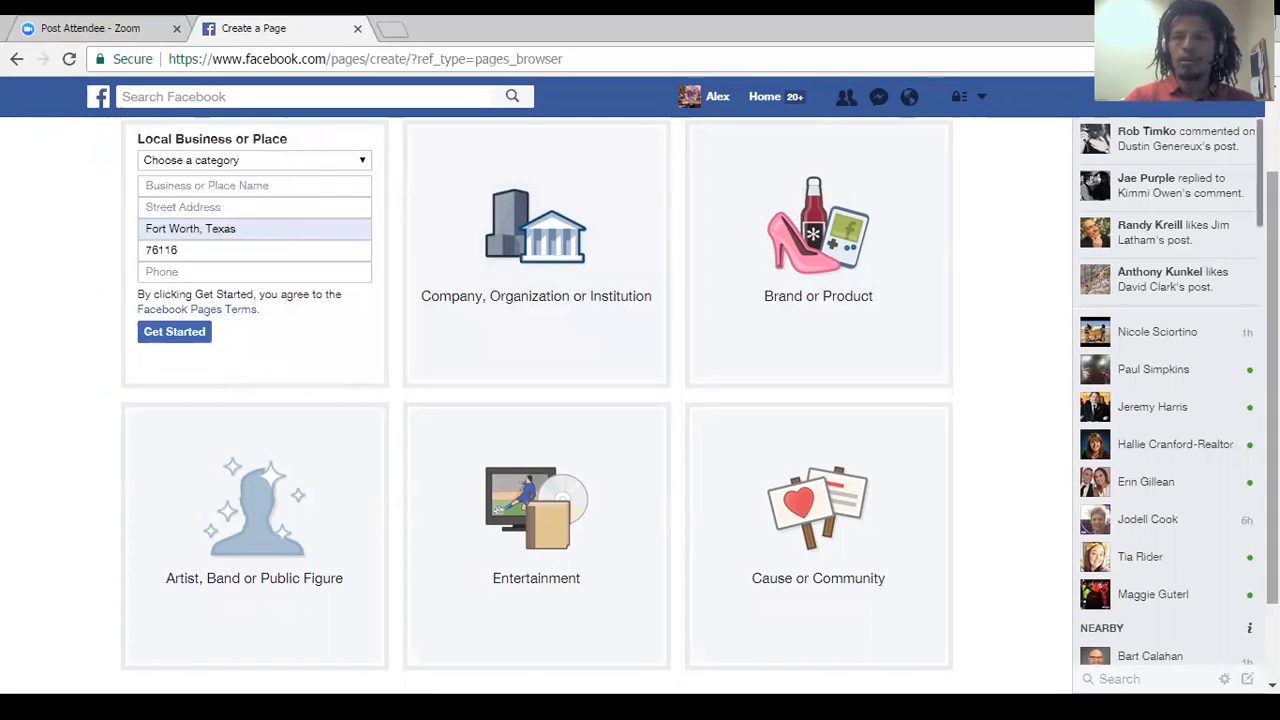
# Set the category of the local business Page to Real Estate.
pyautogui.scroll(1, 260, 230)
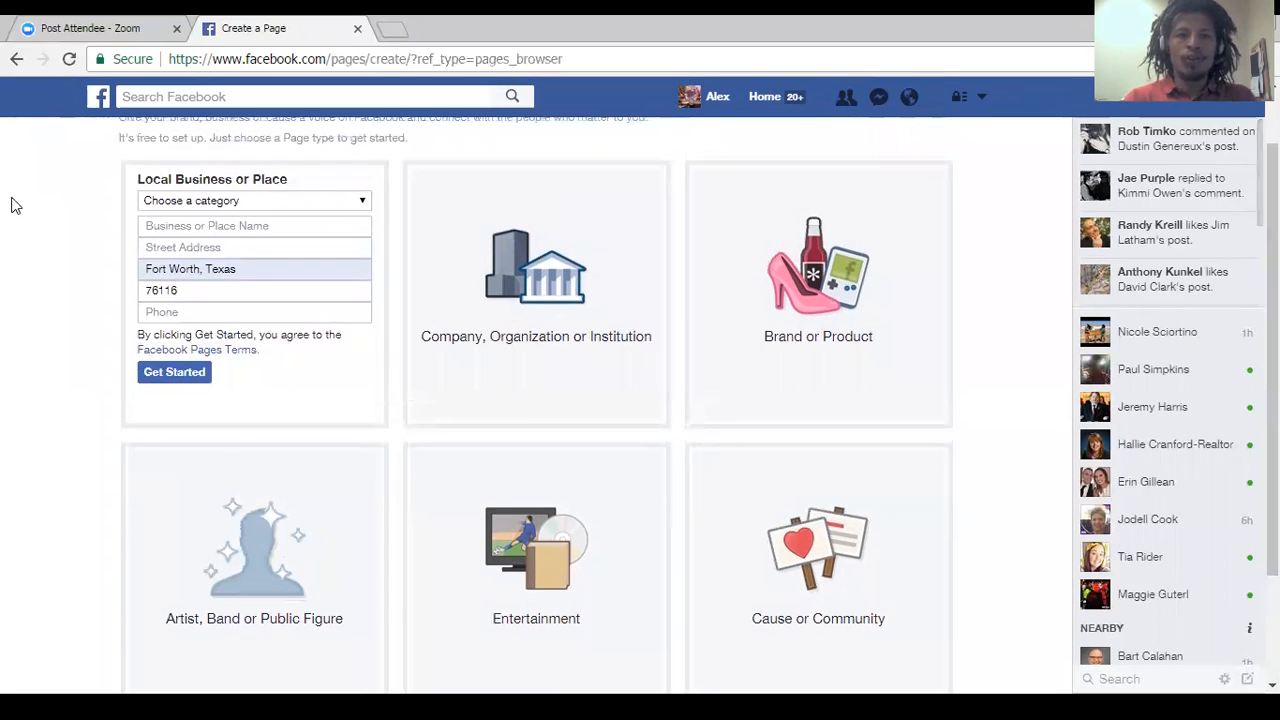
pyautogui.click(199, 201)
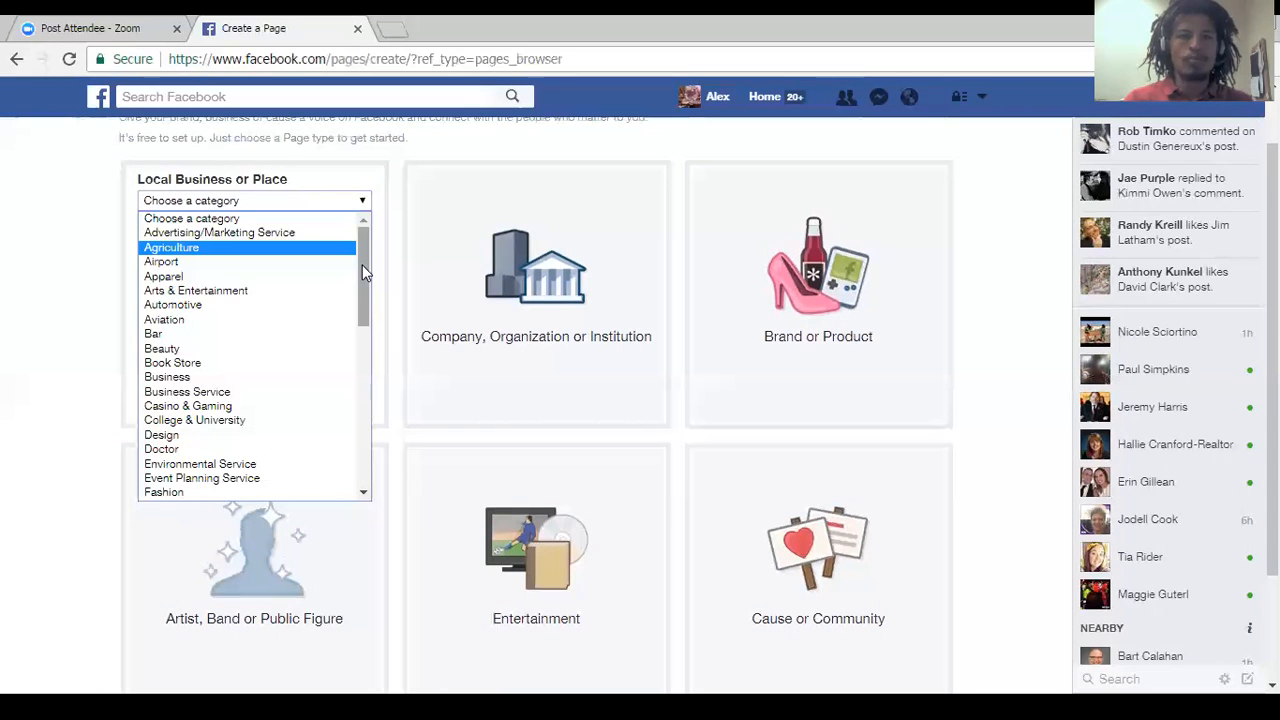
pyautogui.moveTo(367, 270); pyautogui.dragTo(352, 440)
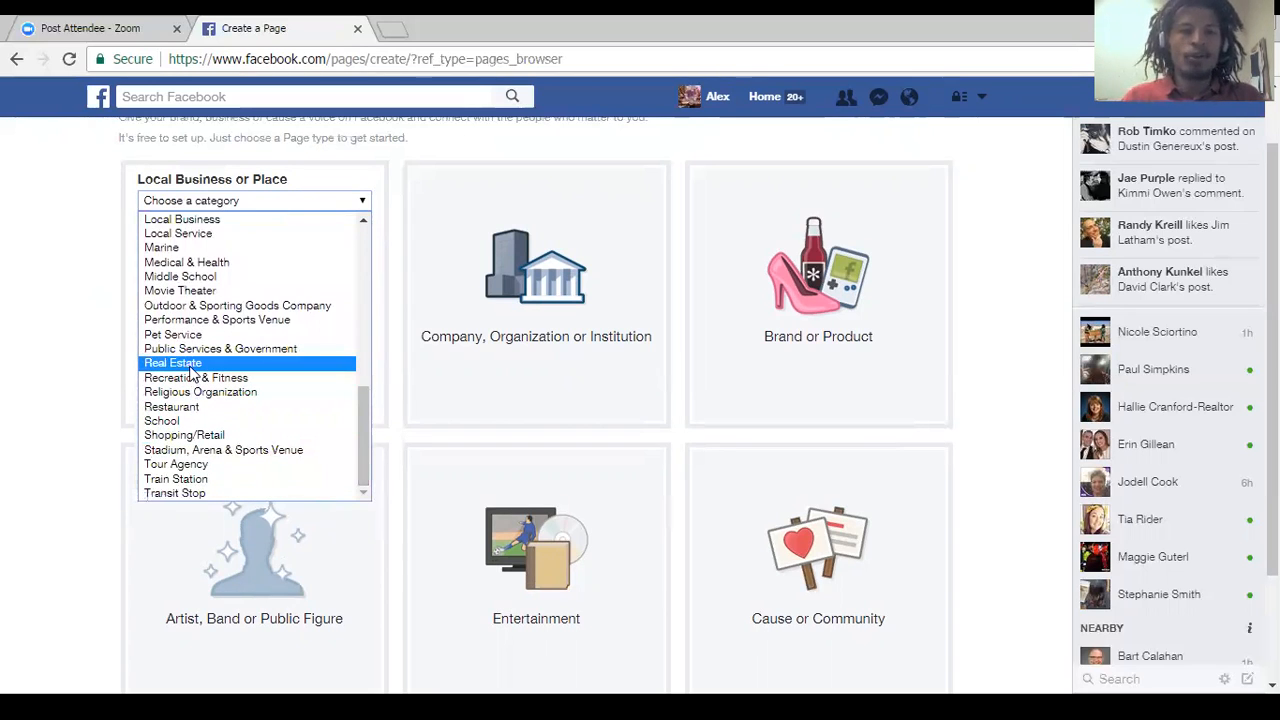
pyautogui.click(190, 366)
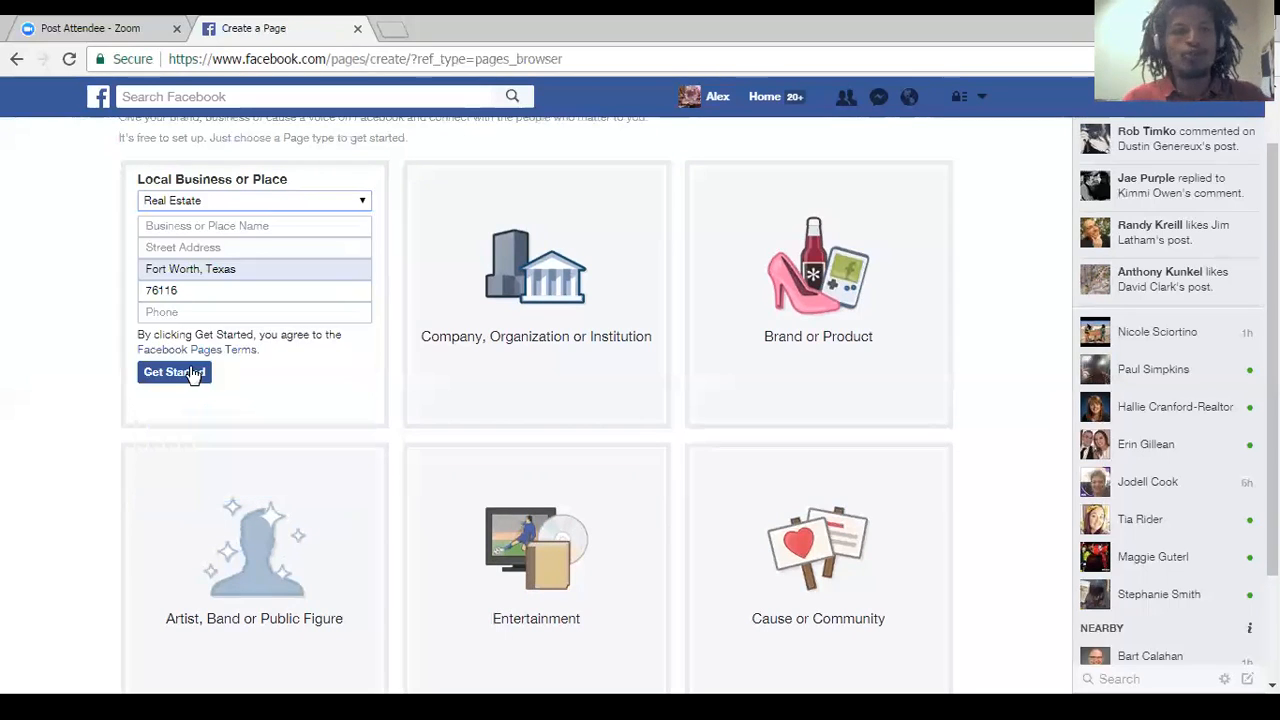
# Enter the business name as the agent's full name followed by ", Century 21 Judge Fite Company".
pyautogui.click(200, 225)
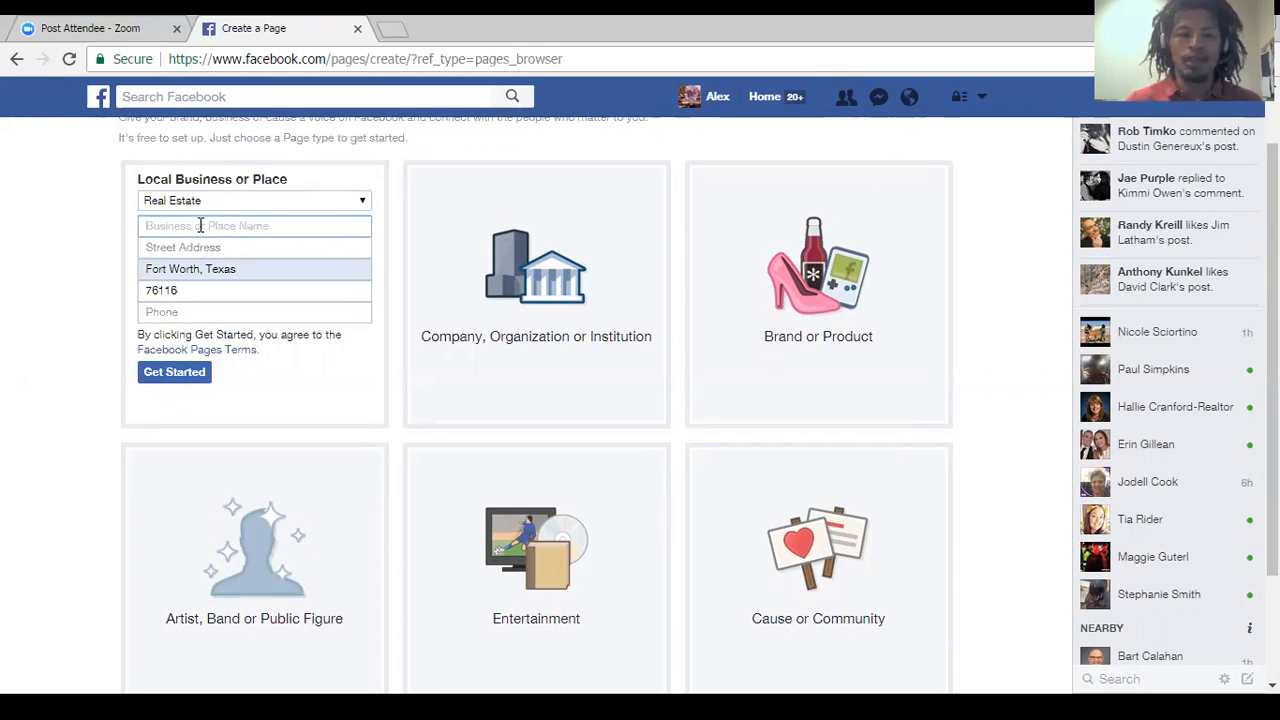
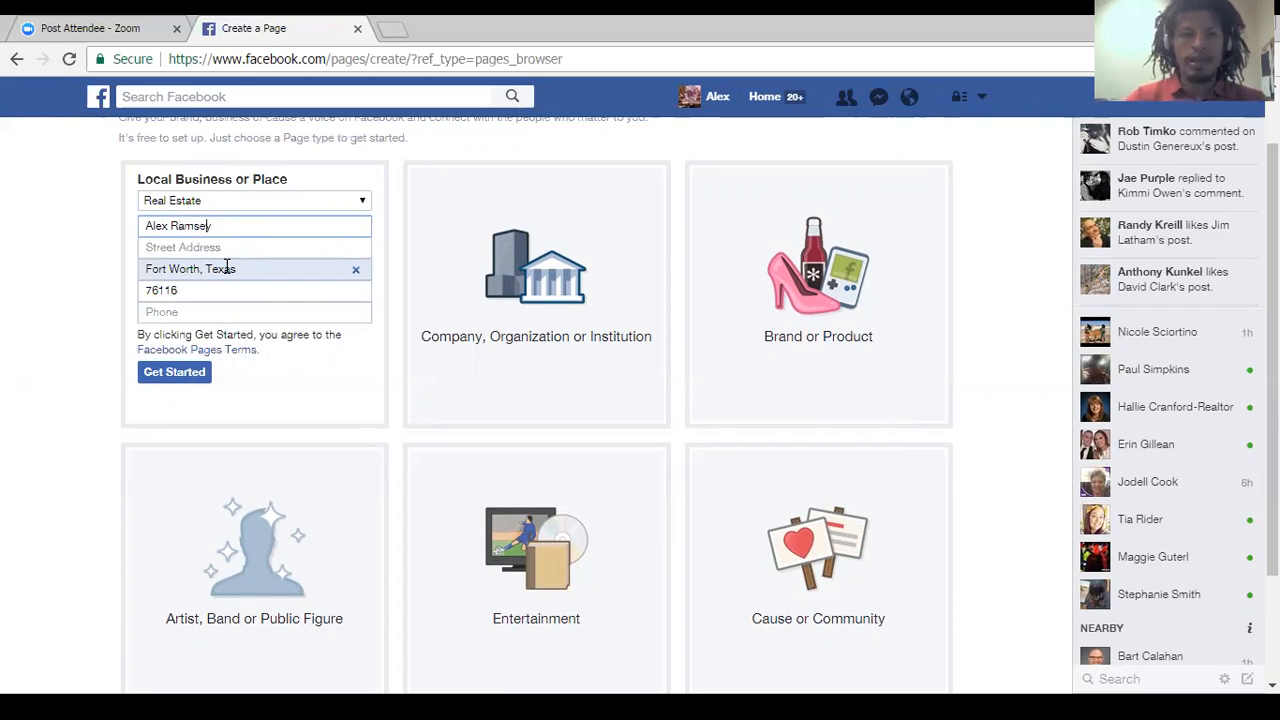
pyautogui.write('ander')
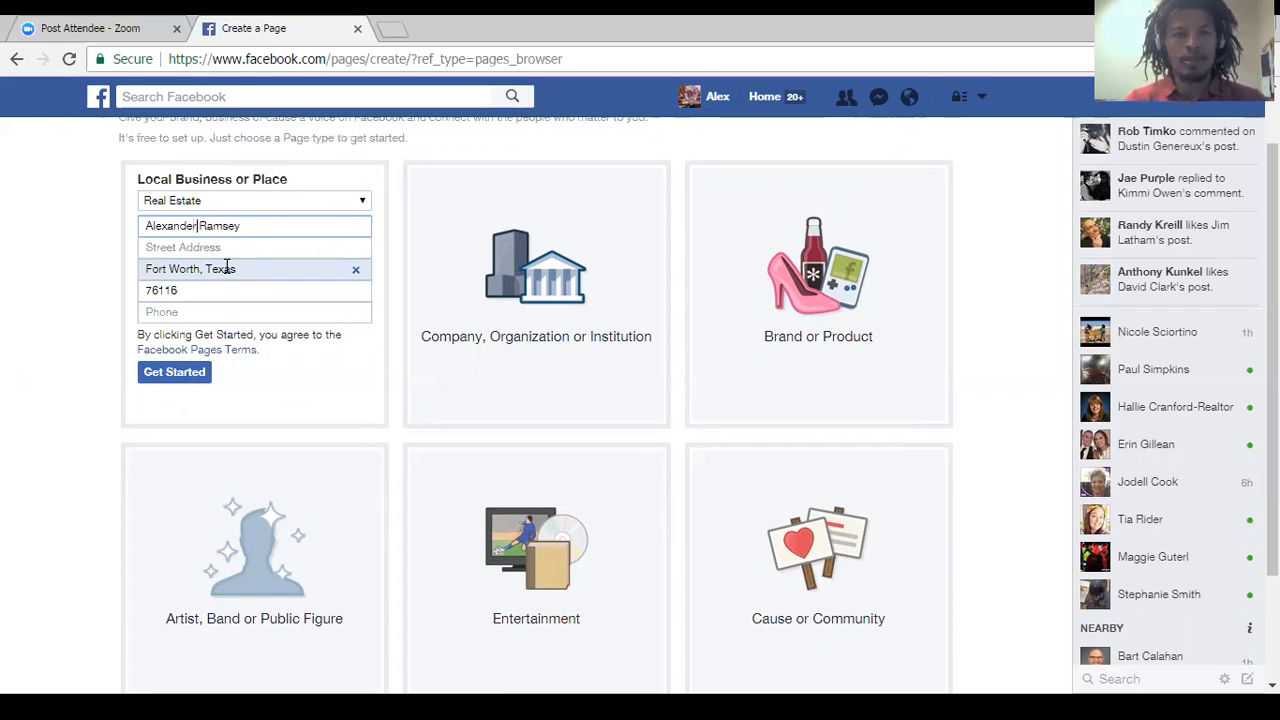
pyautogui.press('End')
pyautogui.write(', ')
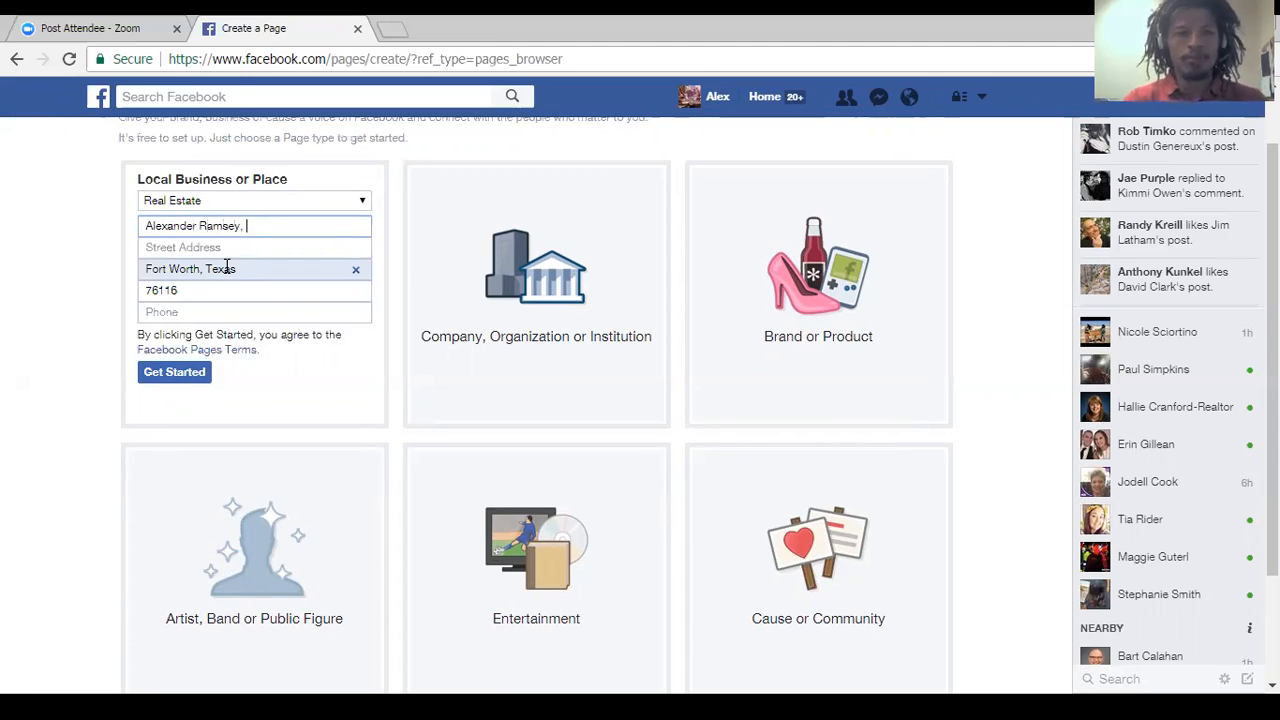
pyautogui.write('Cen')
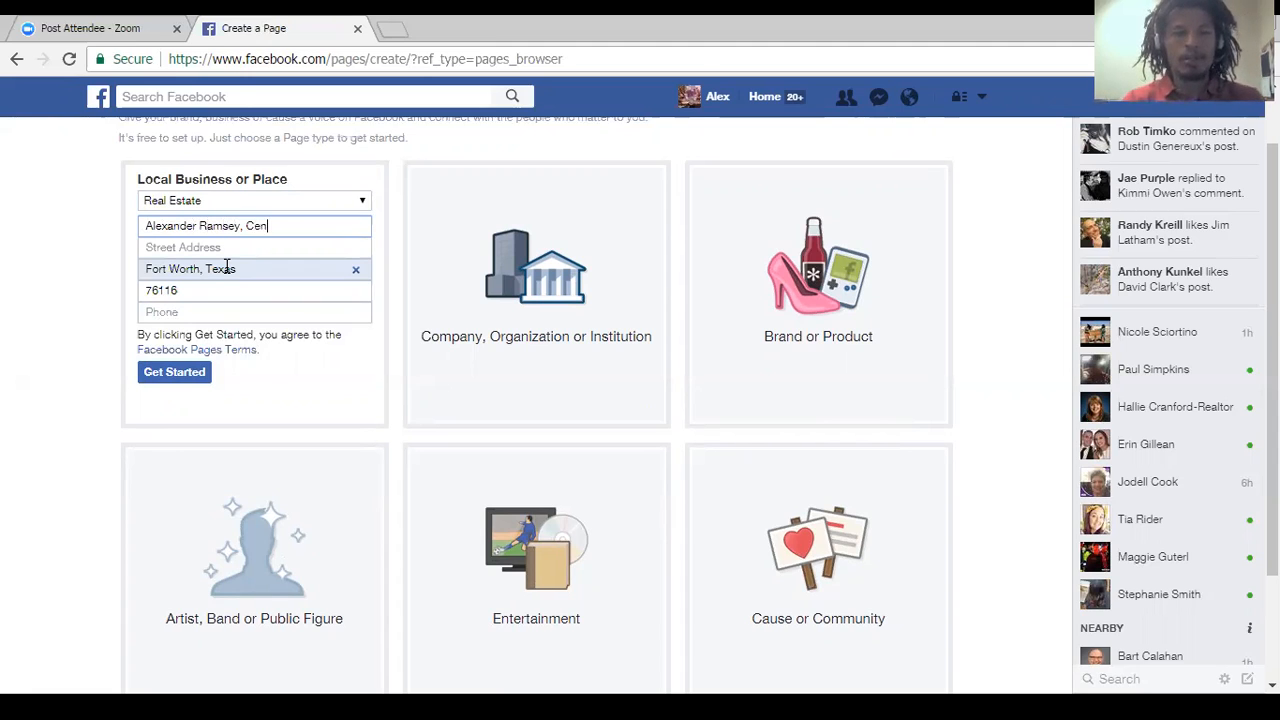
pyautogui.write('tury 21 Judge F')
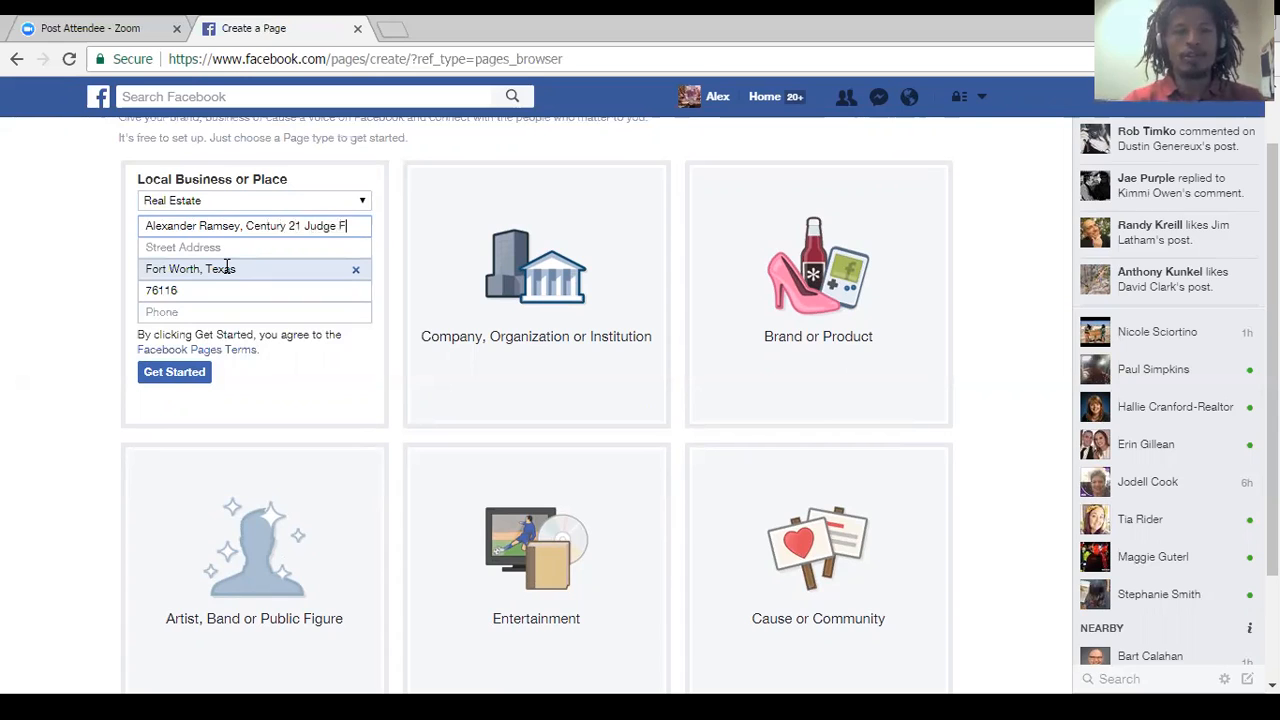
pyautogui.write('ite Compan')
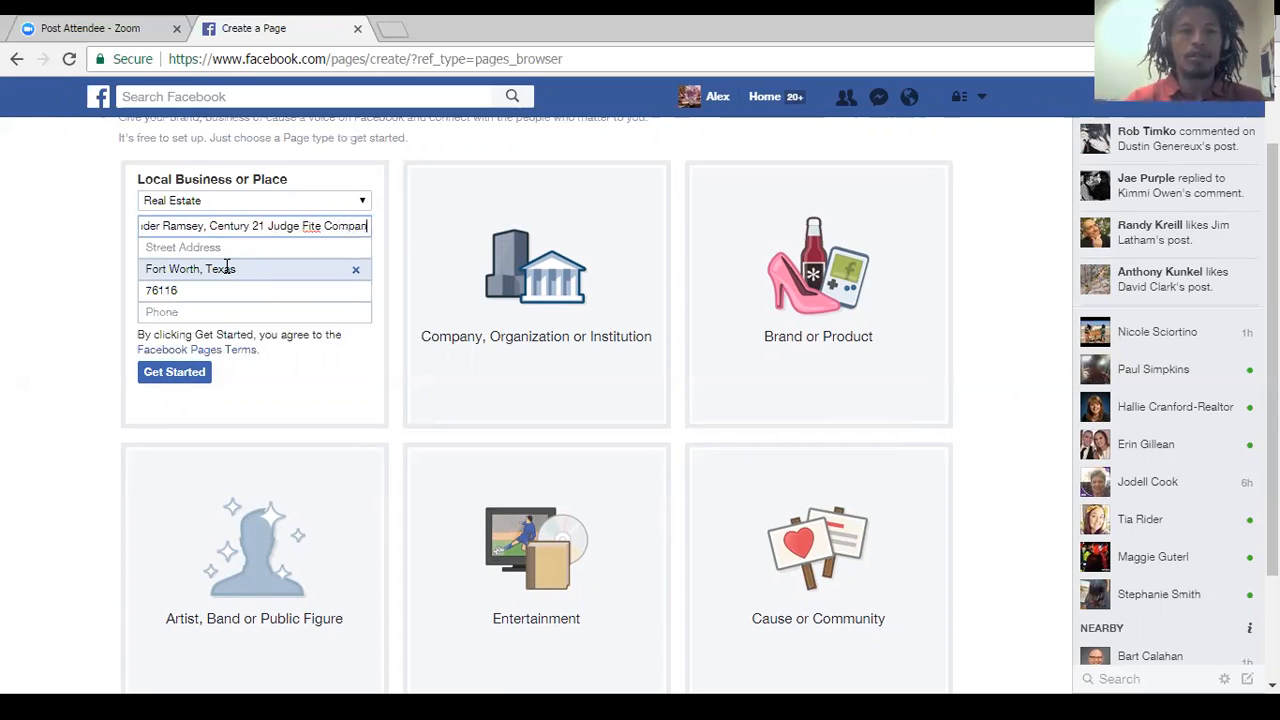
pyautogui.write('y')
# Fill in the office's street address for the business, including the Blvd suffix.
pyautogui.click(207, 247)
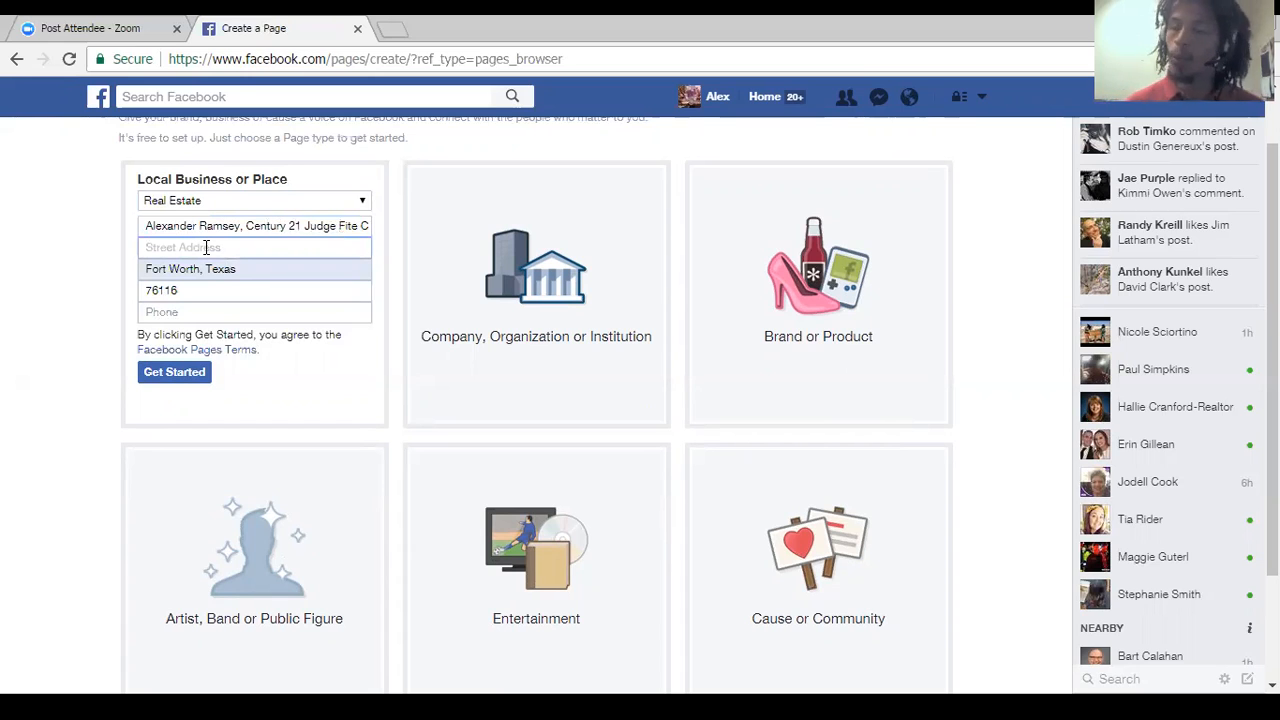
pyautogui.write('62')
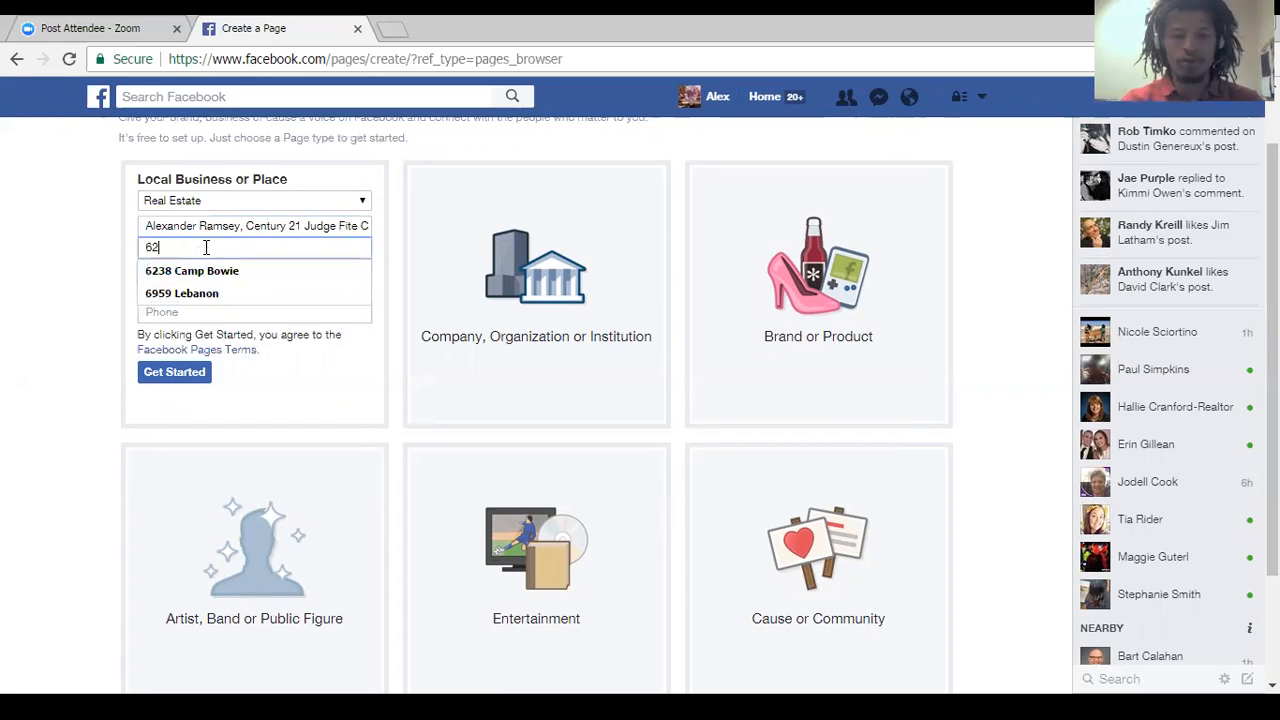
pyautogui.write('38 Camp Bowie')
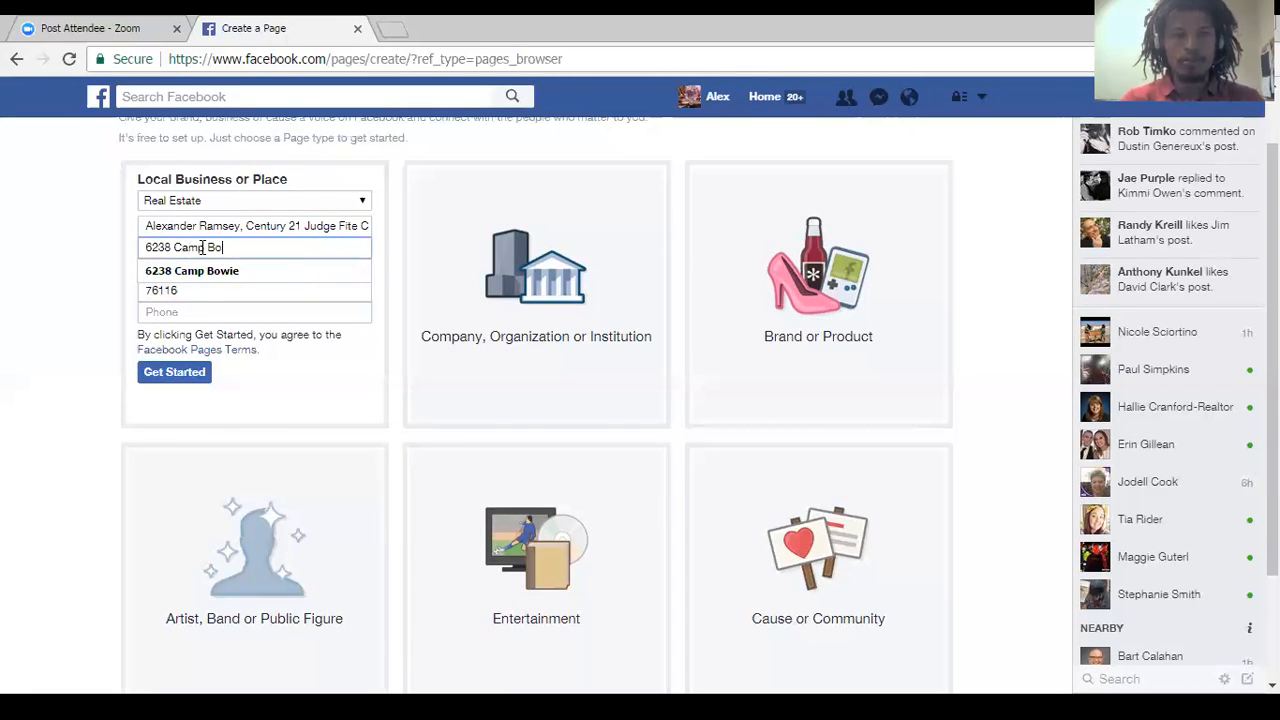
pyautogui.click(66, 288)
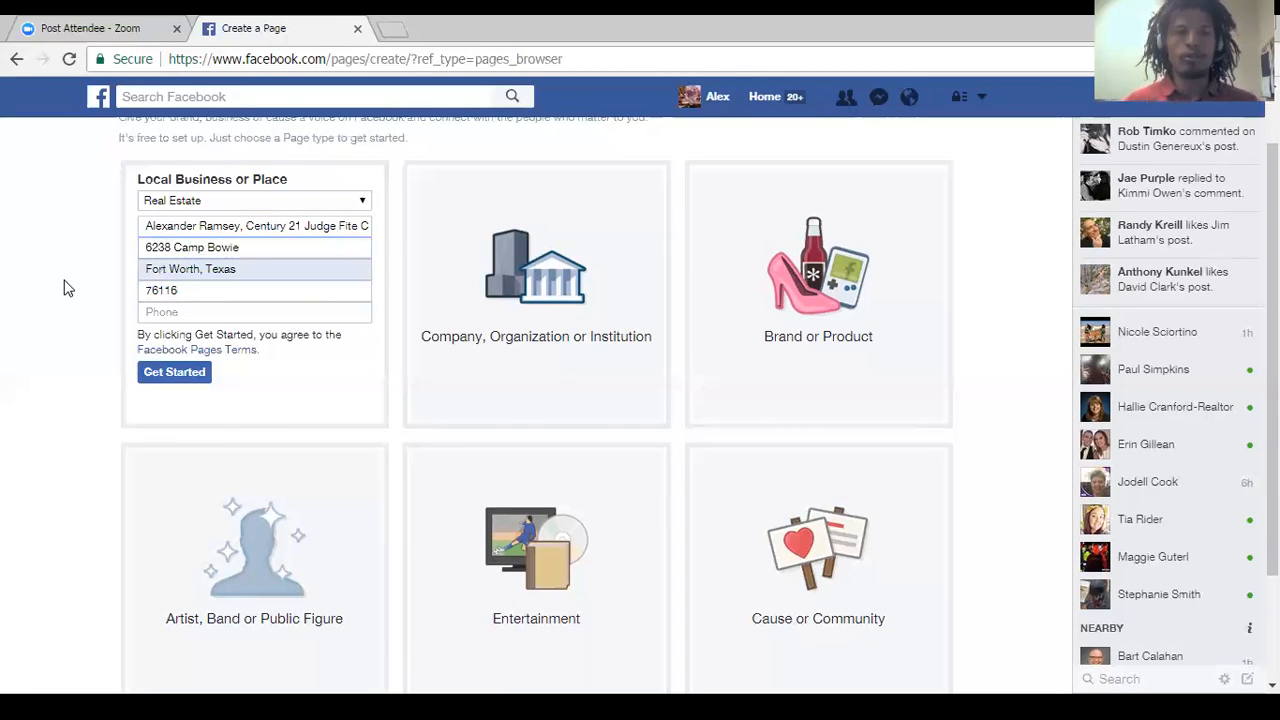
pyautogui.click(260, 248)
pyautogui.write('Blvd')
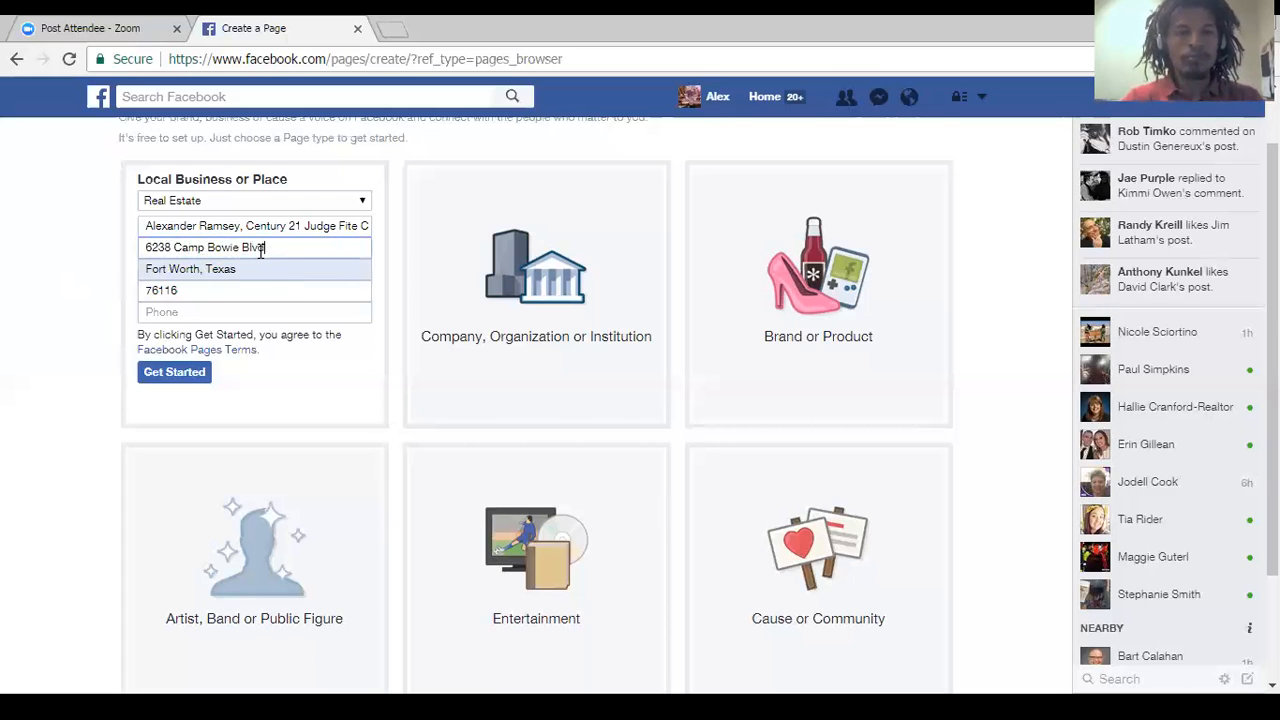
# Fill in the business phone number and submit the form to create the Page.
pyautogui.click(178, 317)
pyautogui.write('817')
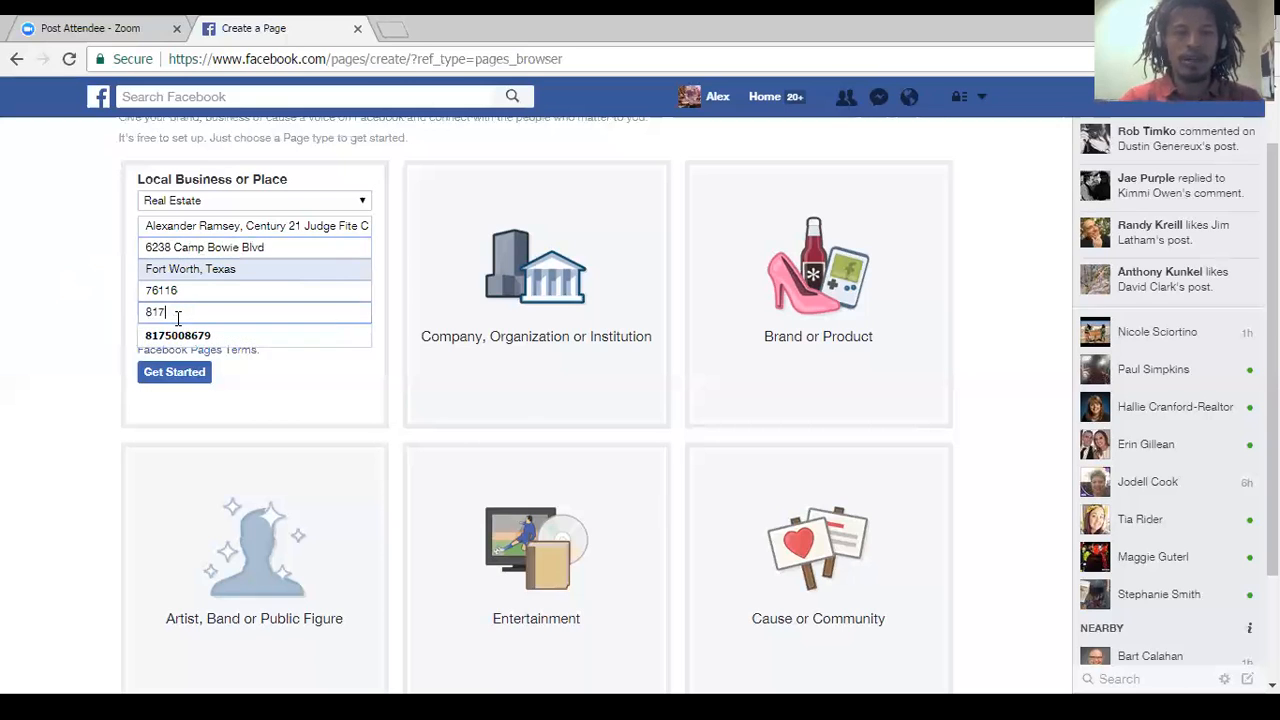
pyautogui.click(180, 336)
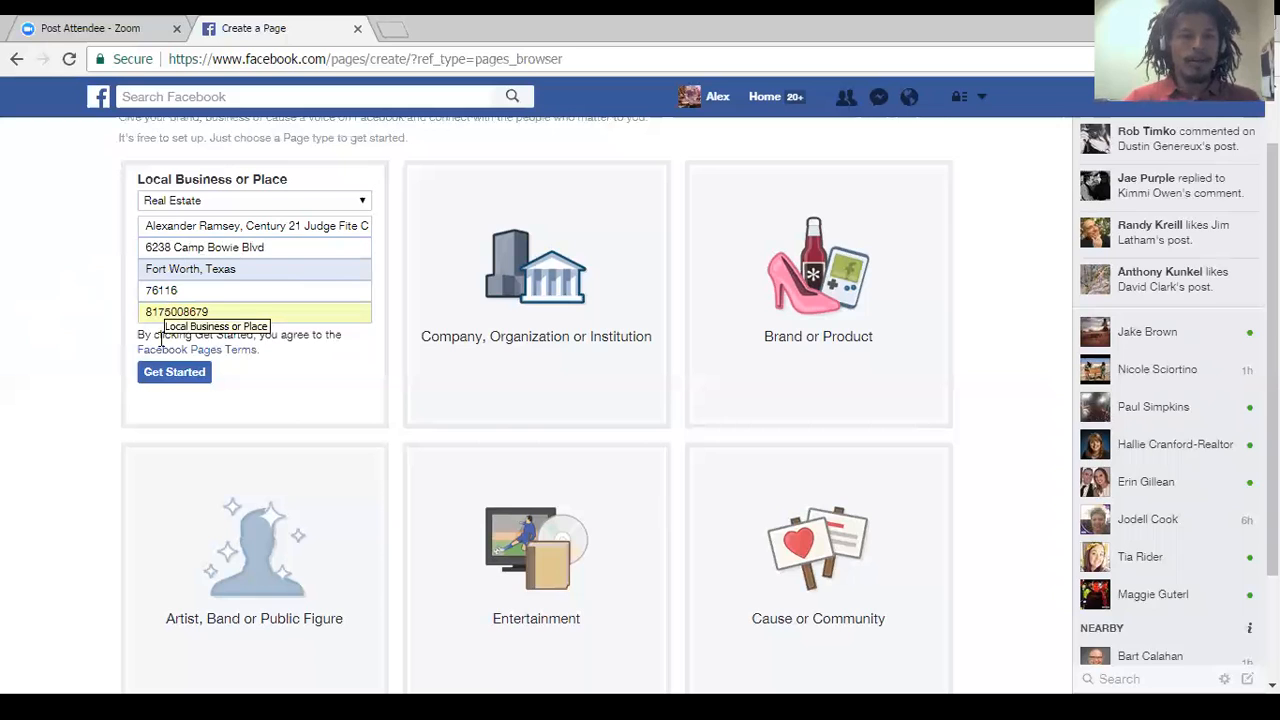
pyautogui.click(168, 373)
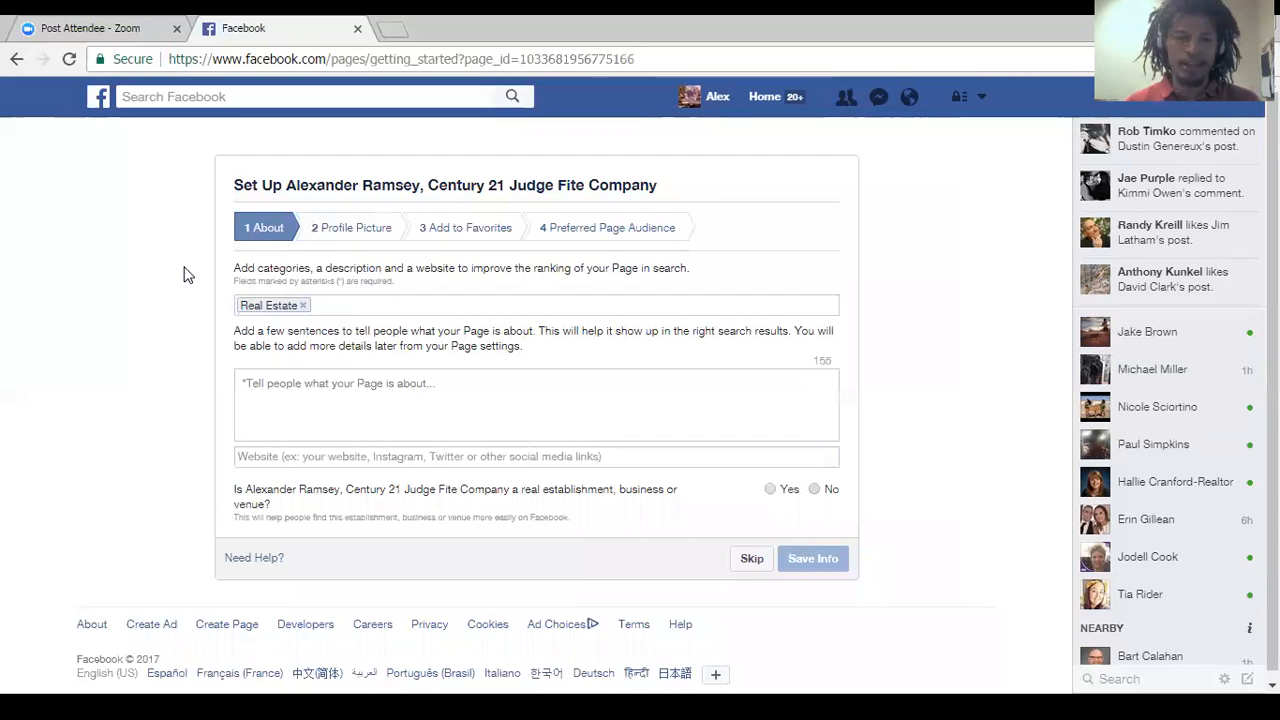
# Add Real Estate Agent as a second Page category and look through the suggested specific categories.
pyautogui.click(328, 306)
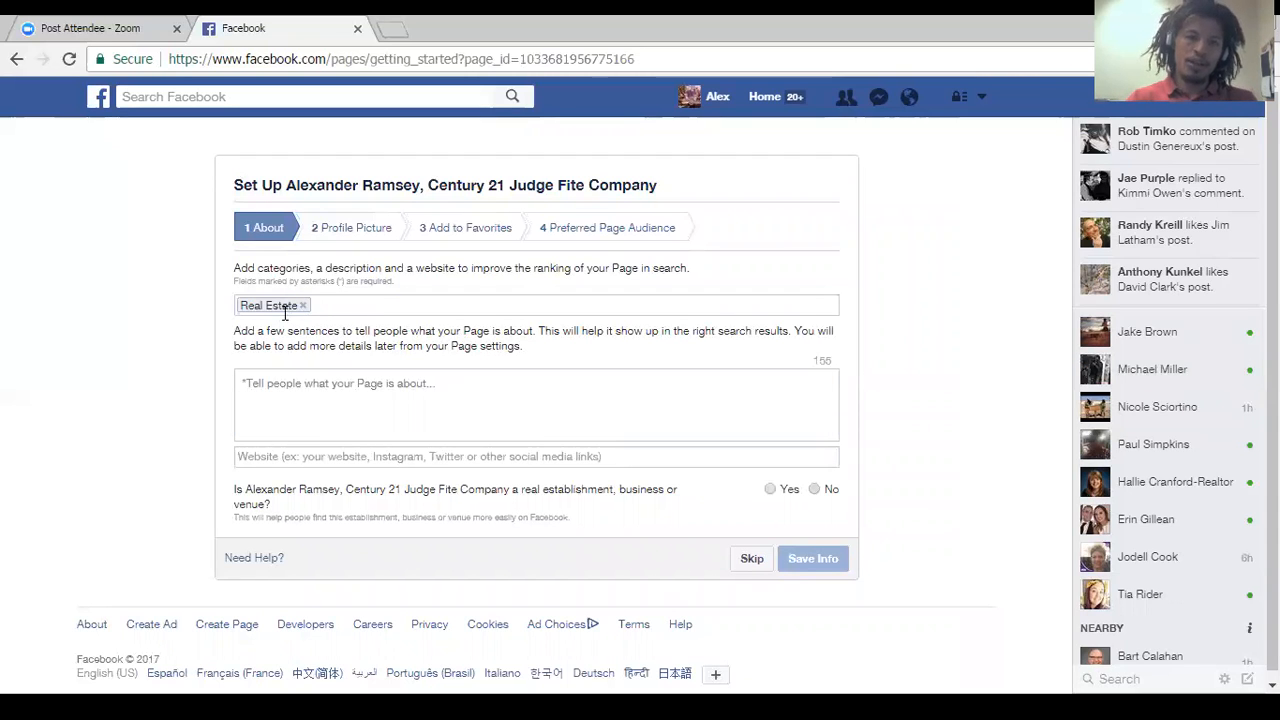
pyautogui.write('real')
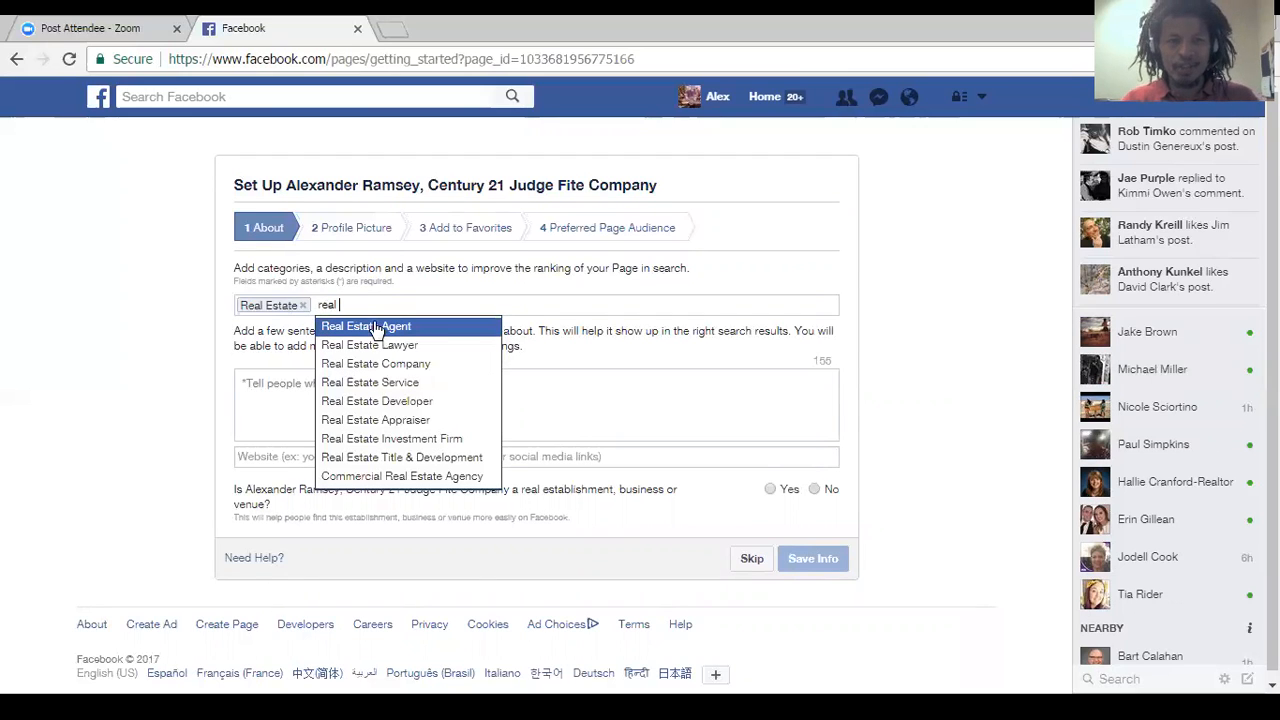
pyautogui.click(377, 327)
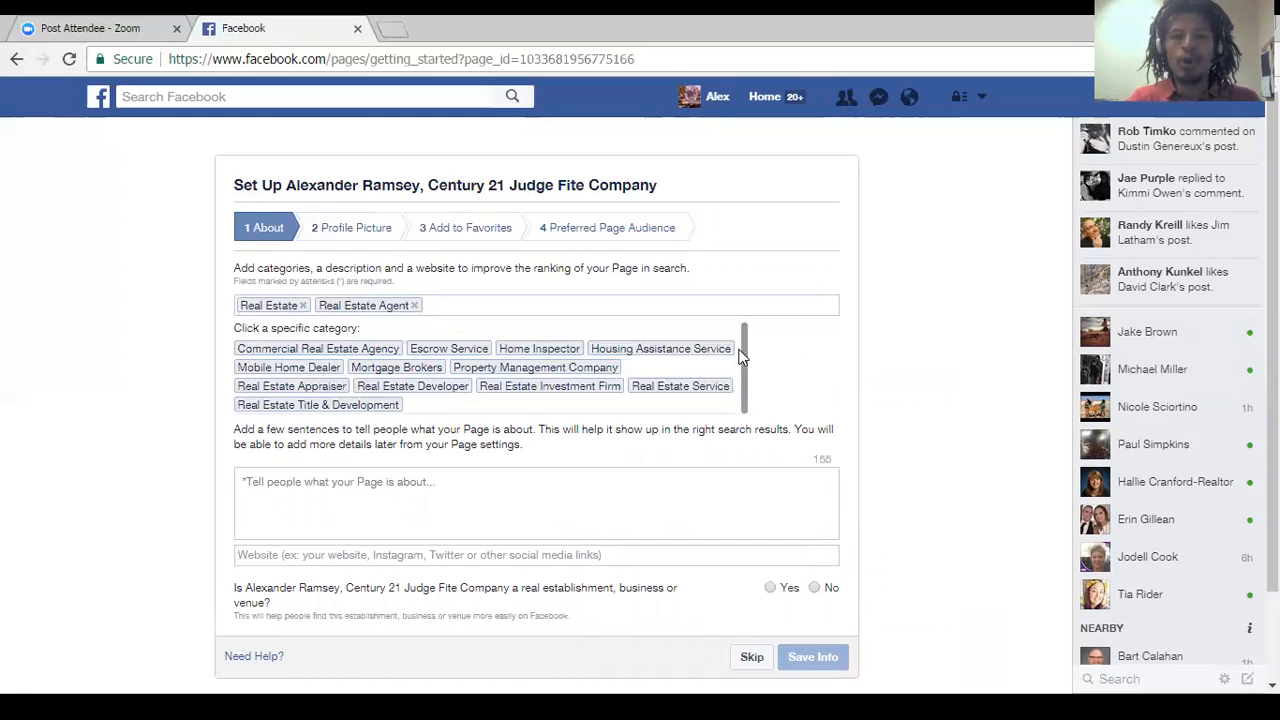
pyautogui.moveTo(742, 345); pyautogui.dragTo(741, 374)
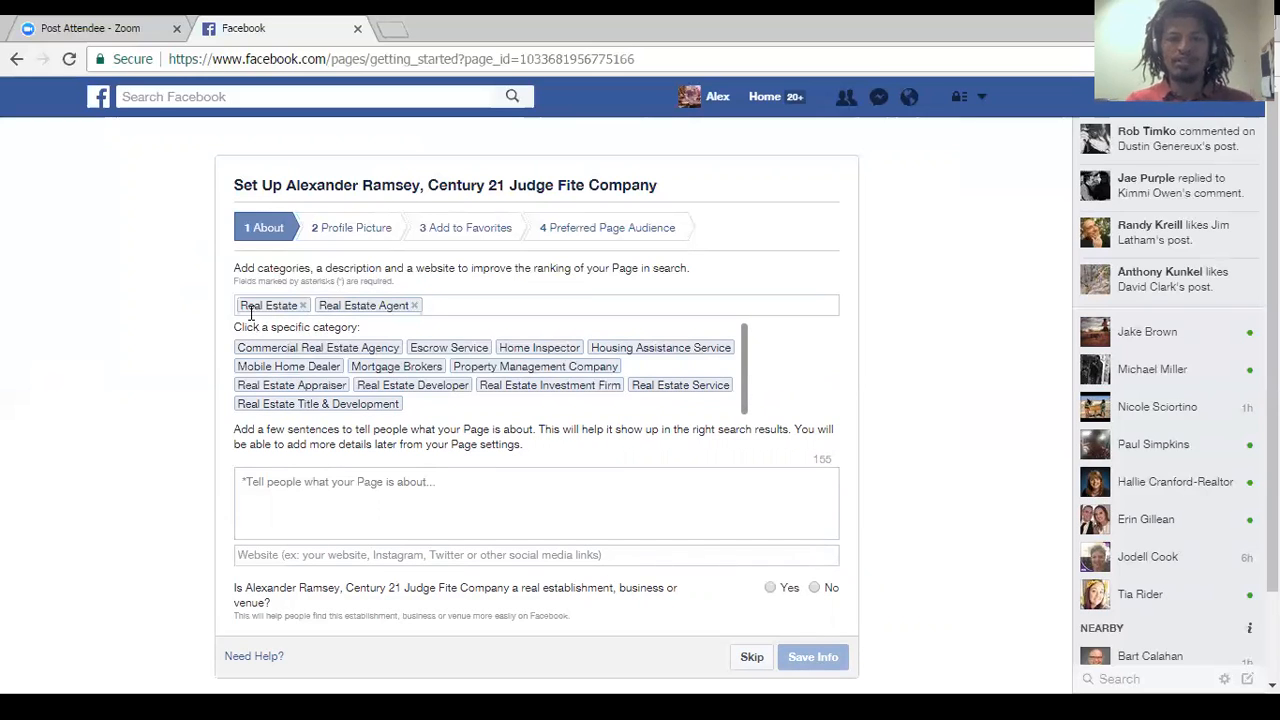
# Begin the Page description with "Hi, my name is", the agent's name, and "I am a Real Estate Professional for CENTURY 21 Judge Fite Company.".
pyautogui.click(309, 504)
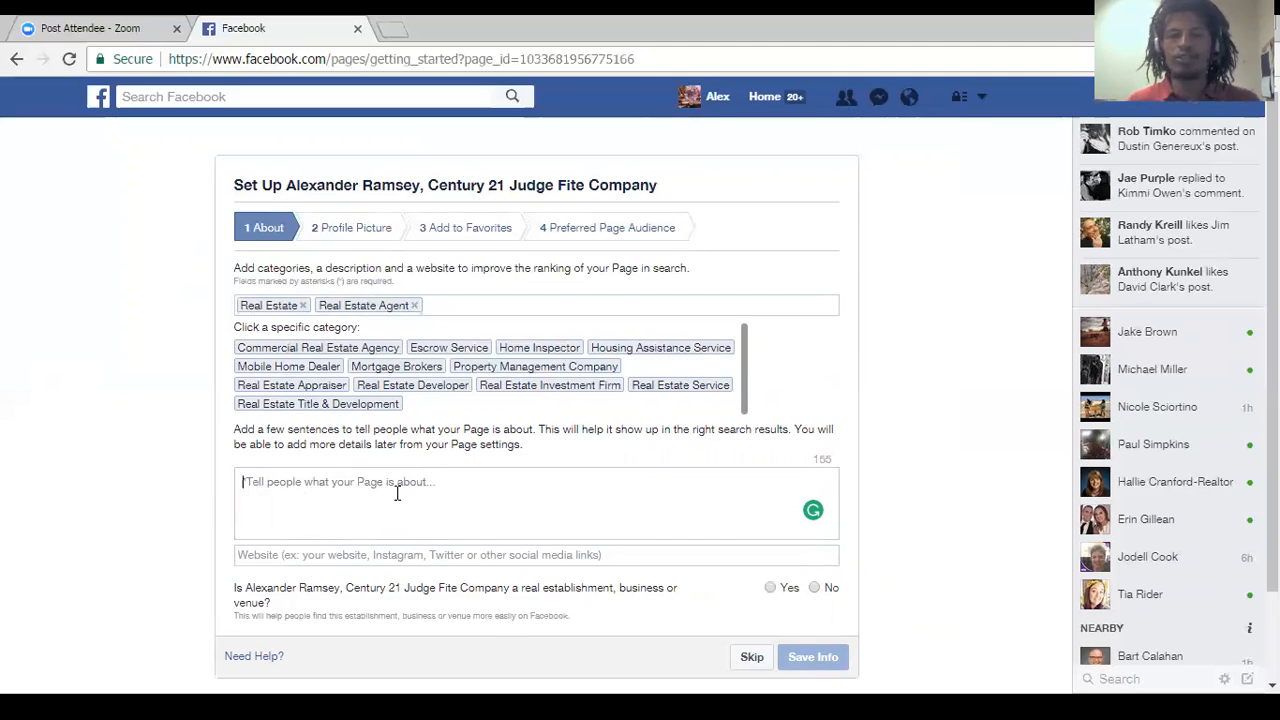
pyautogui.write('H')
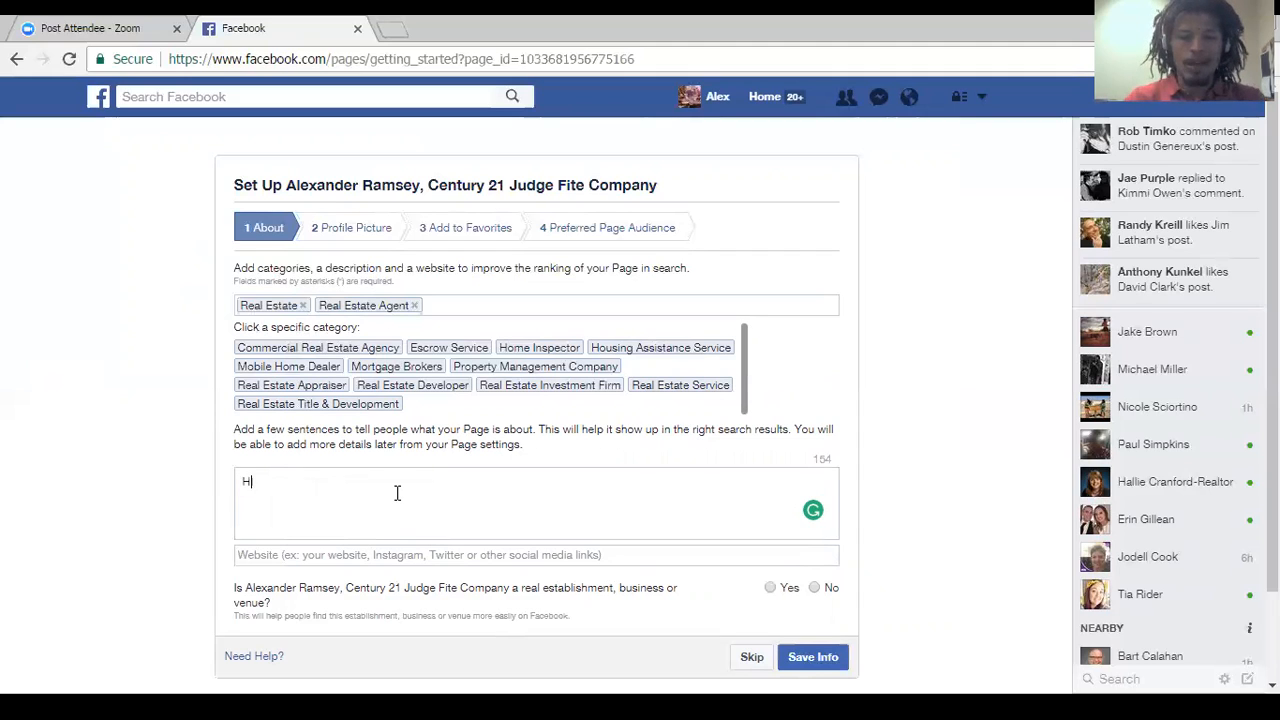
pyautogui.write('i, my')
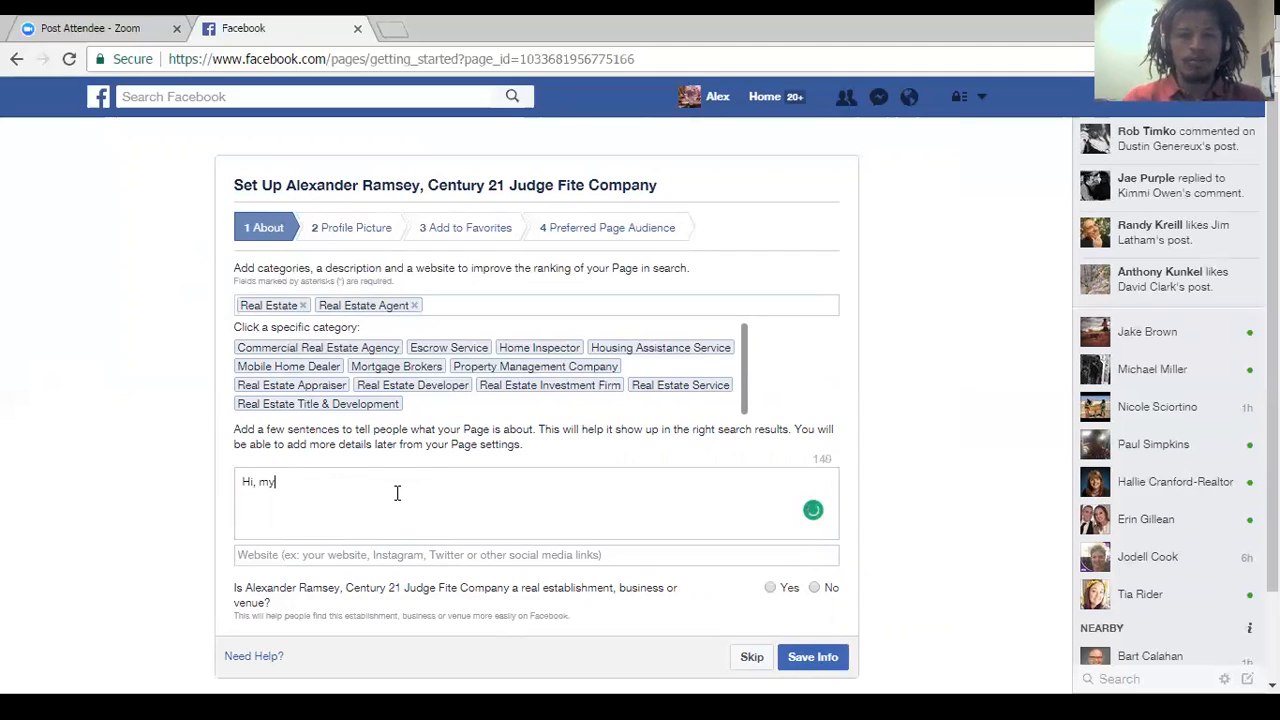
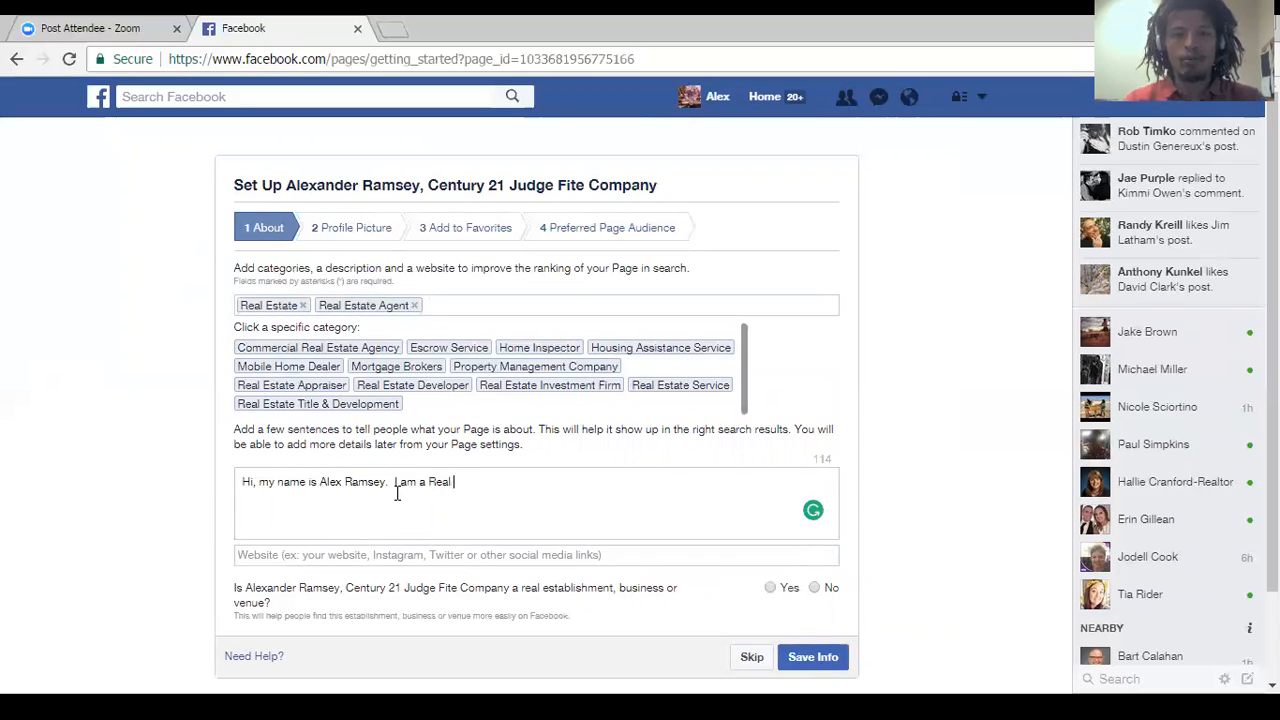
pyautogui.write('stat')
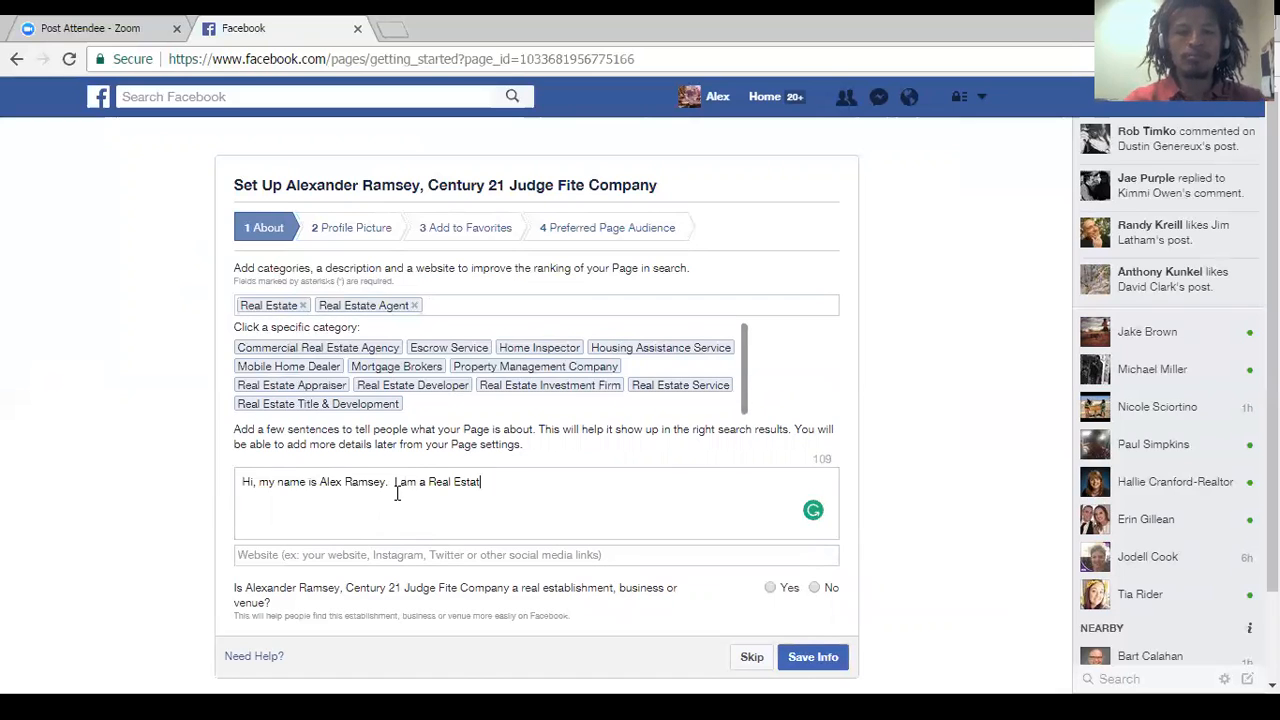
pyautogui.write('e Professional ')
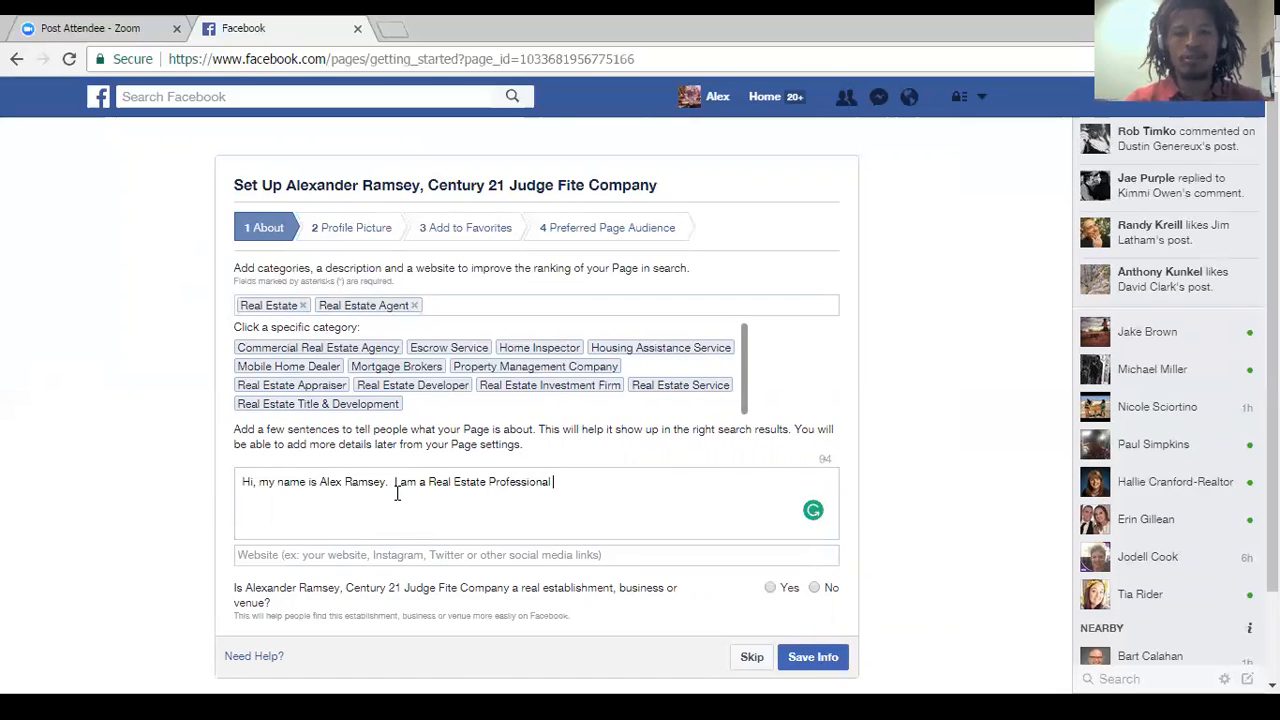
pyautogui.write('for CENTURY 21')
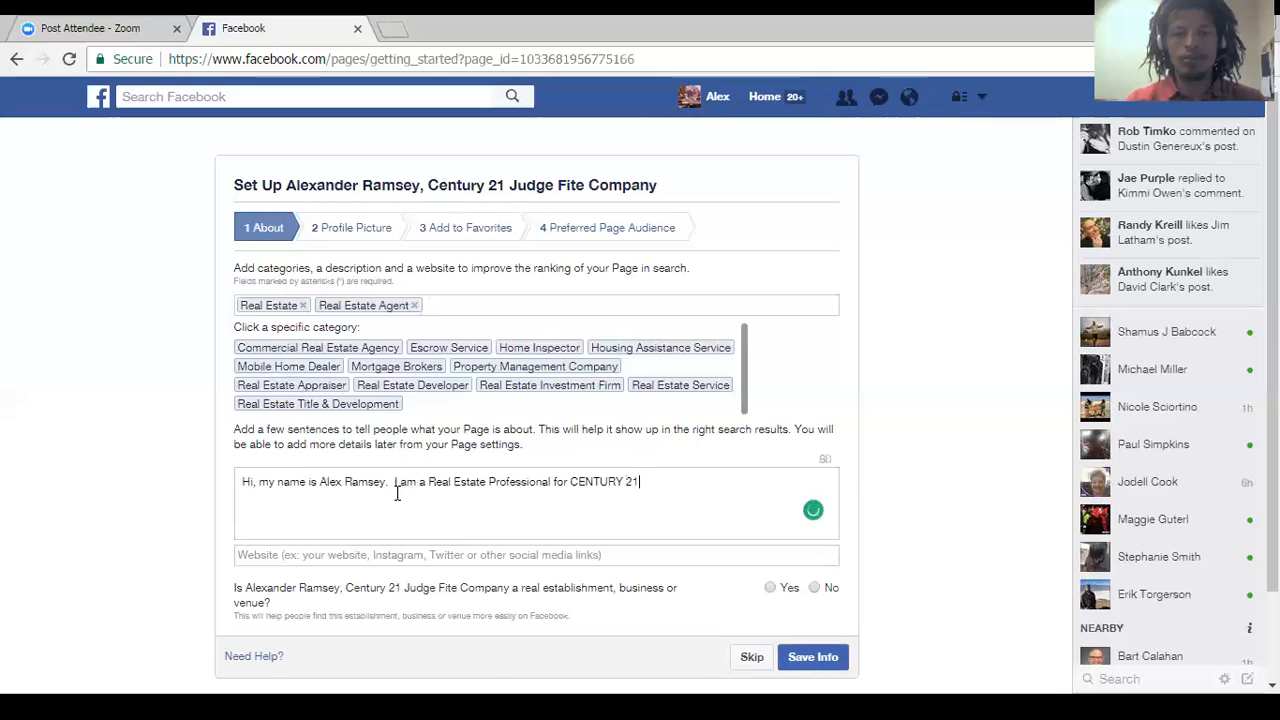
pyautogui.write(' Judge Fite Company. ')
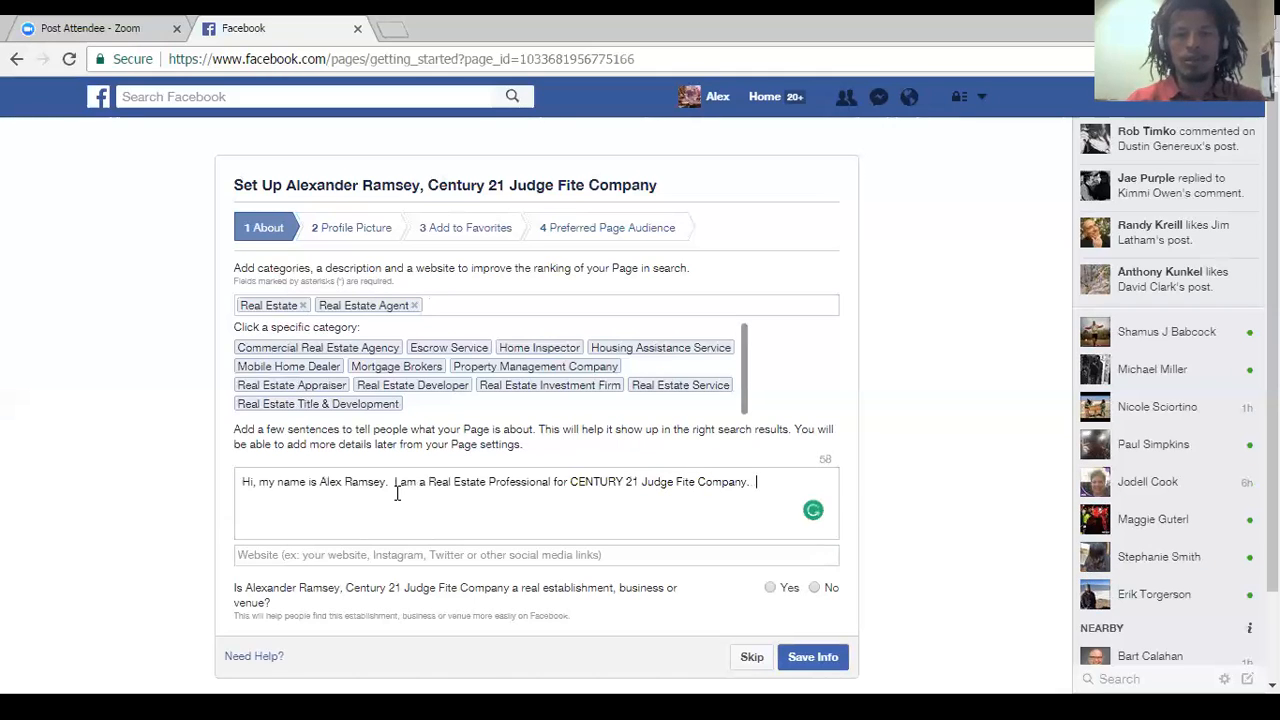
pyautogui.write('  Please')
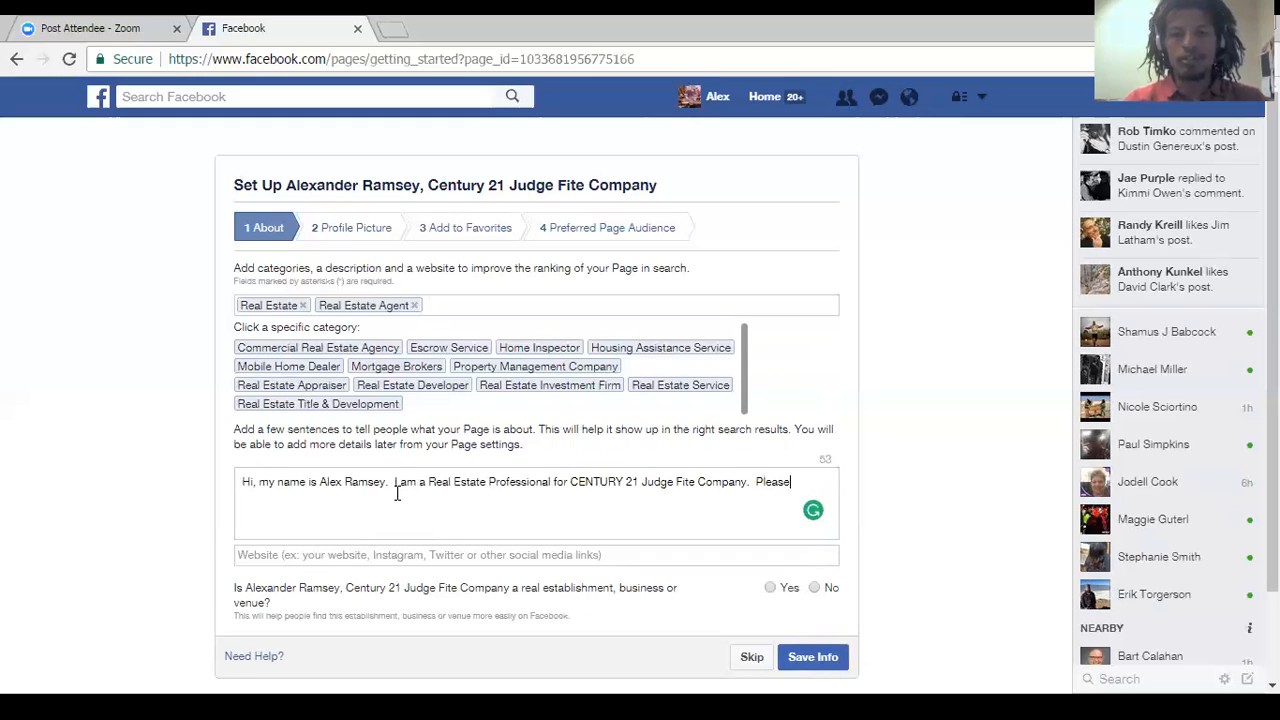
pyautogui.write(' call me for all ')
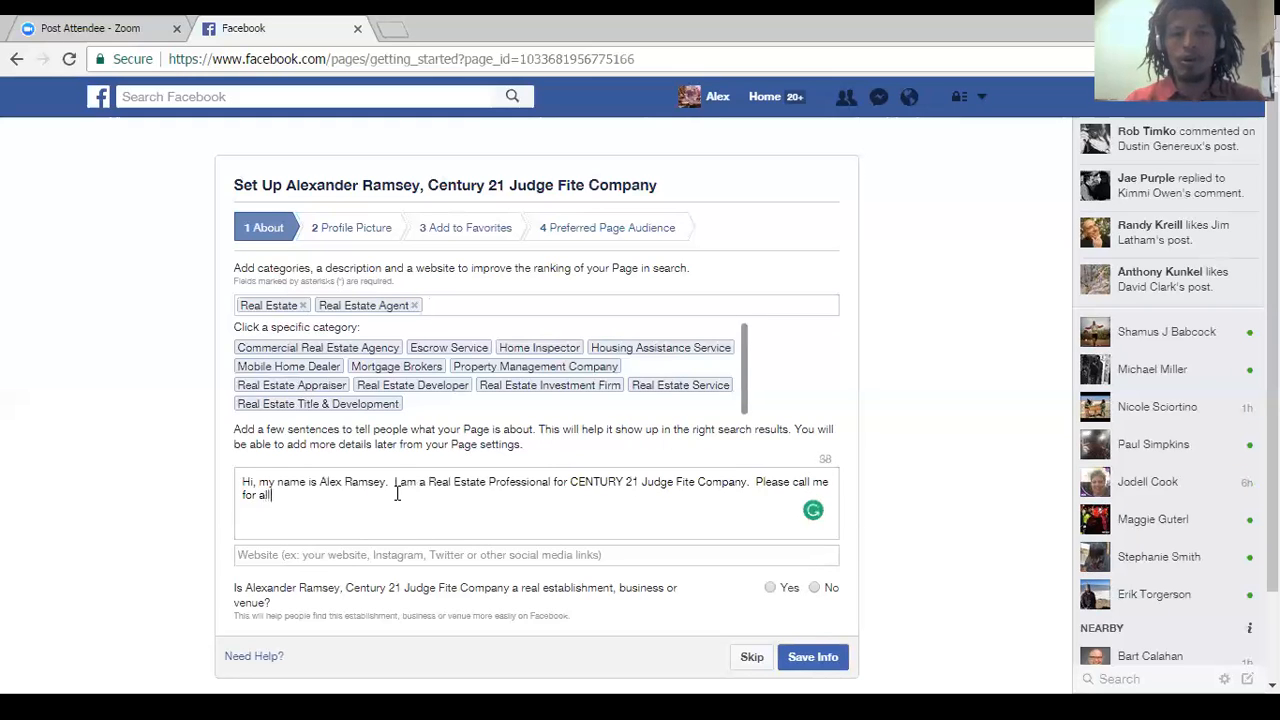
pyautogui.write('buying ')
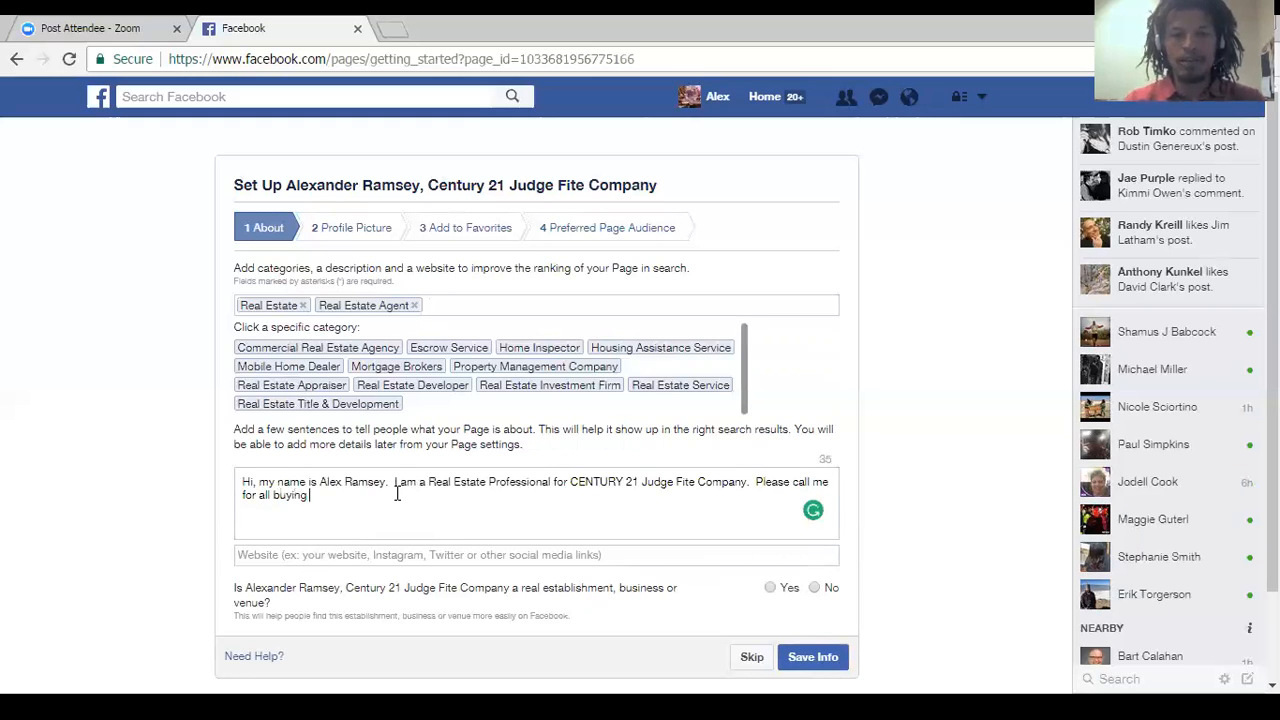
pyautogui.write('or selling ')
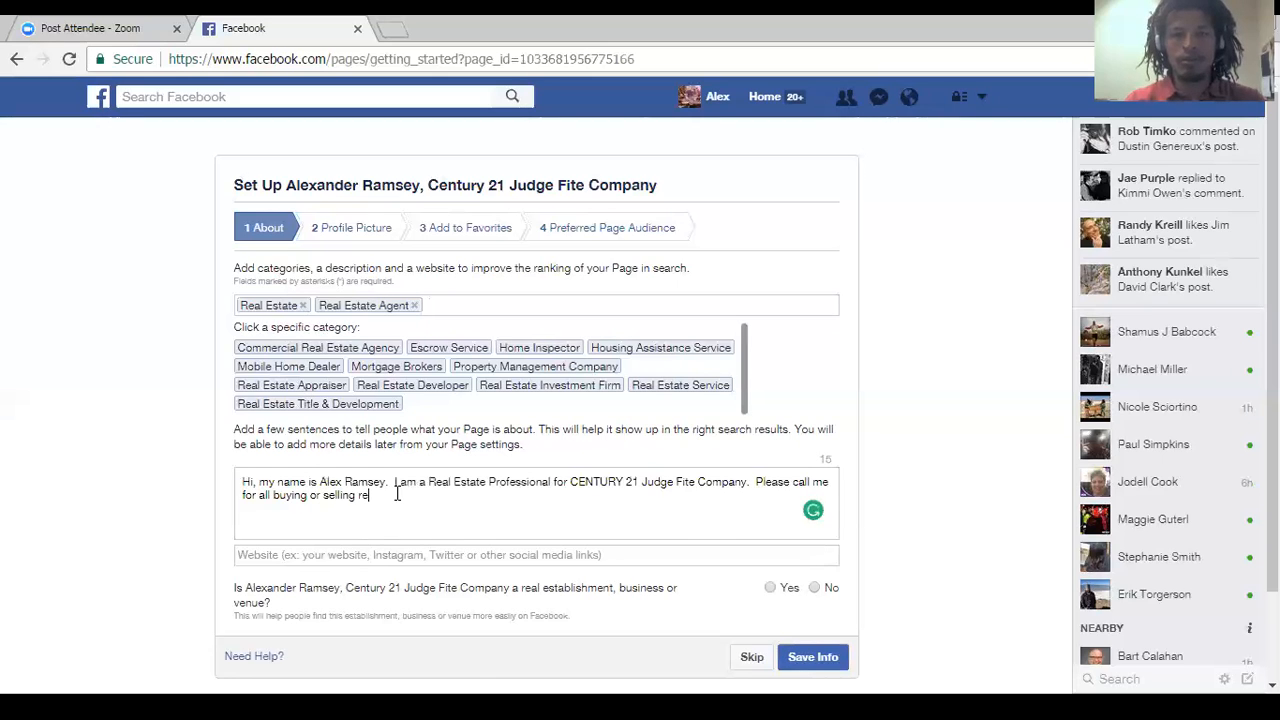
pyautogui.write('needs')
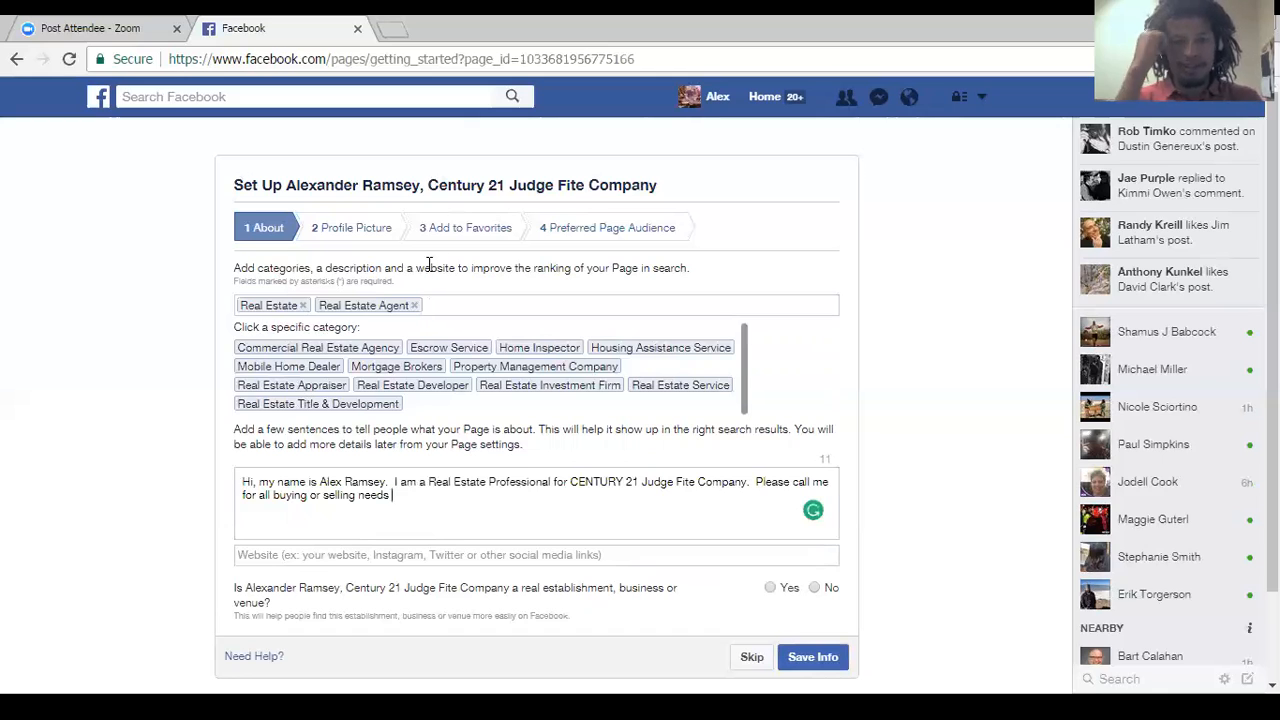
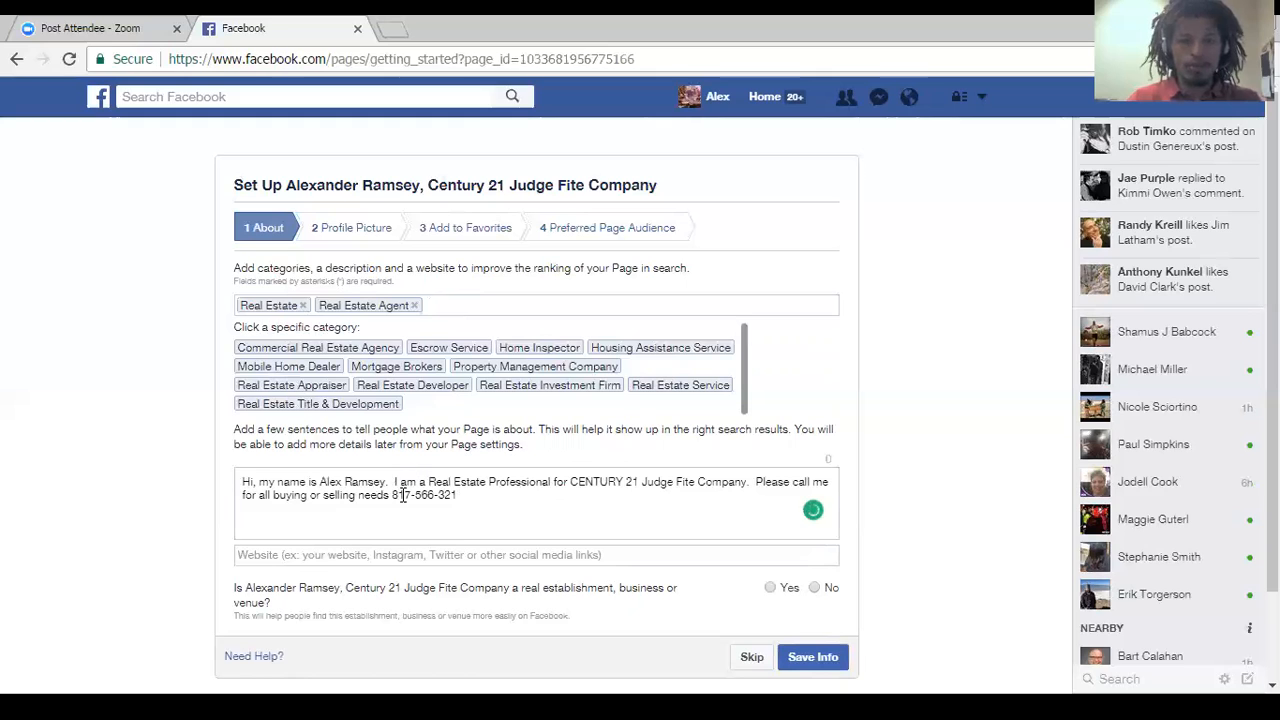
# Shorten "I am" to "I'm" in the Page description and add the missing last digit of the phone number.
pyautogui.moveTo(405, 481); pyautogui.dragTo(399, 481)
pyautogui.write("I'")
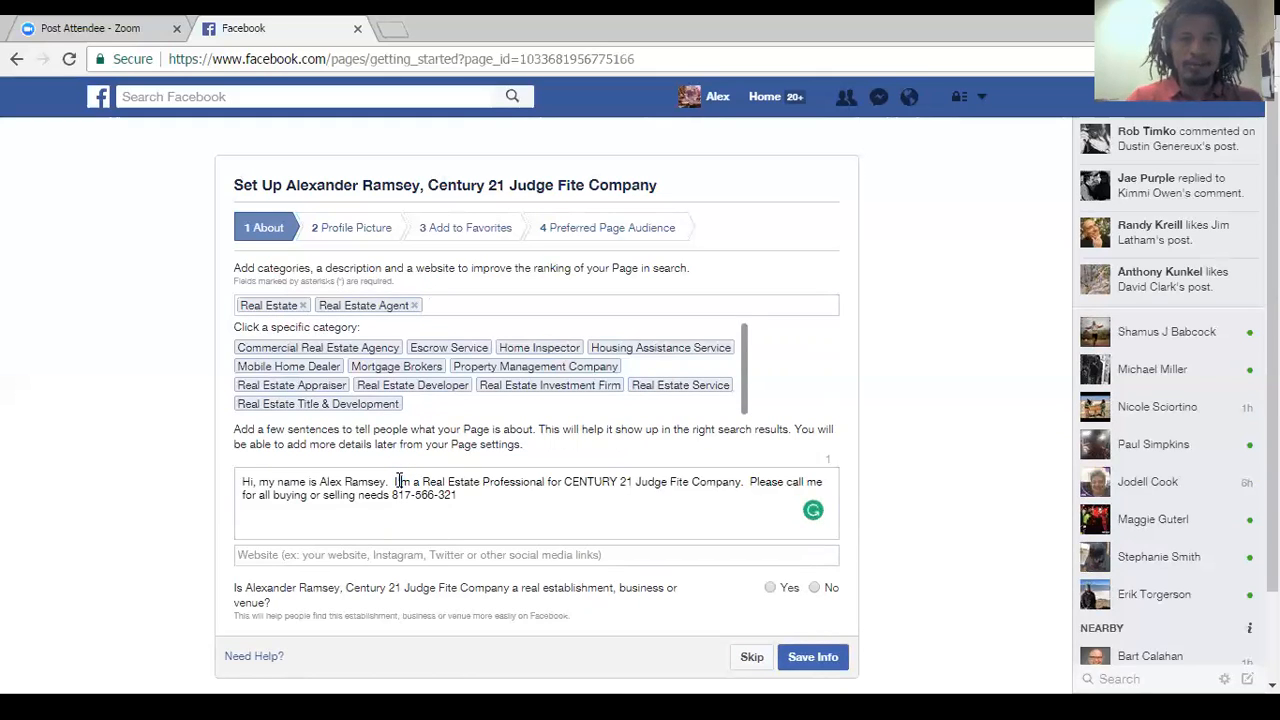
pyautogui.click(485, 500)
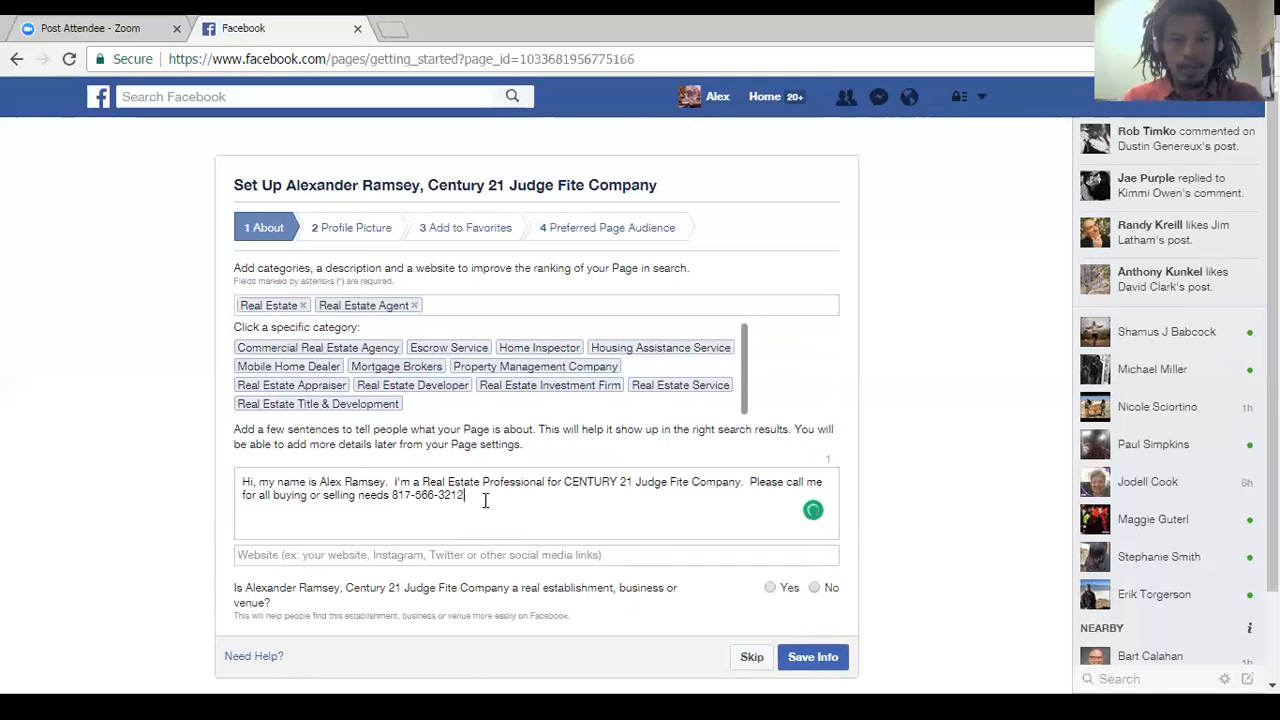
pyautogui.write('2')
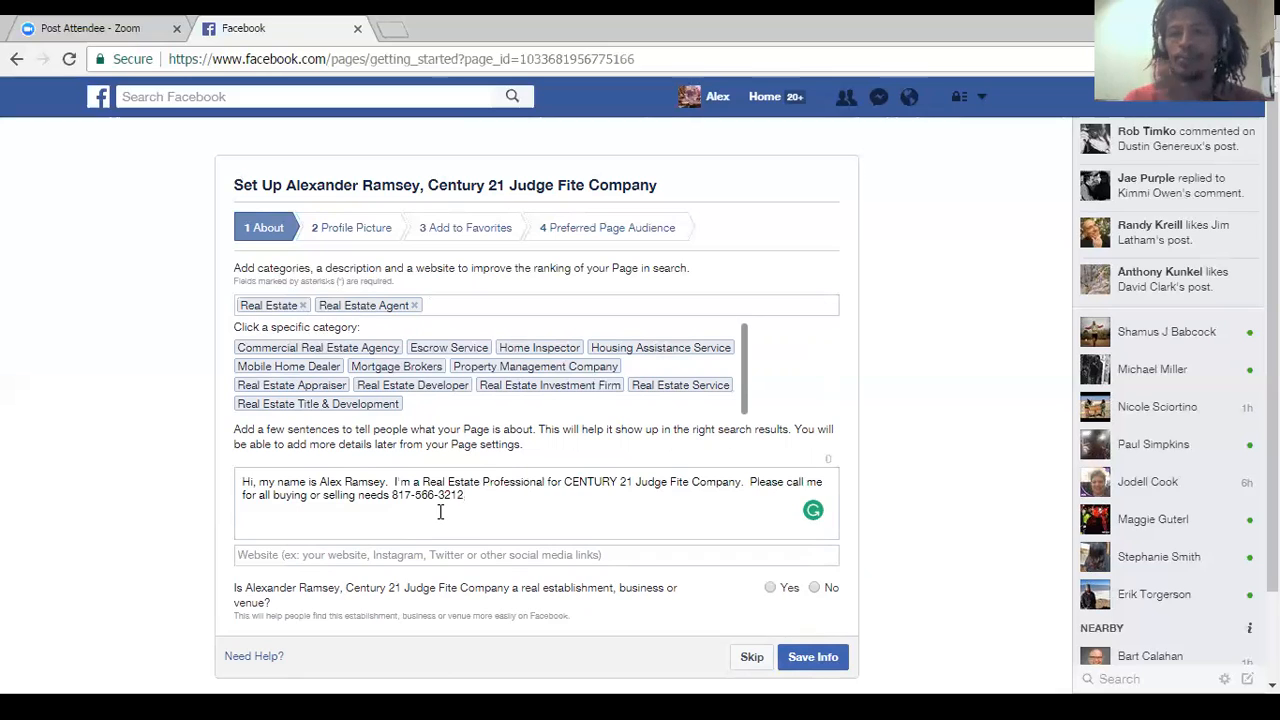
# Fill in the Page's website with the agent's www address, made of the agent's name followed by C21JFC.com.
pyautogui.click(440, 550)
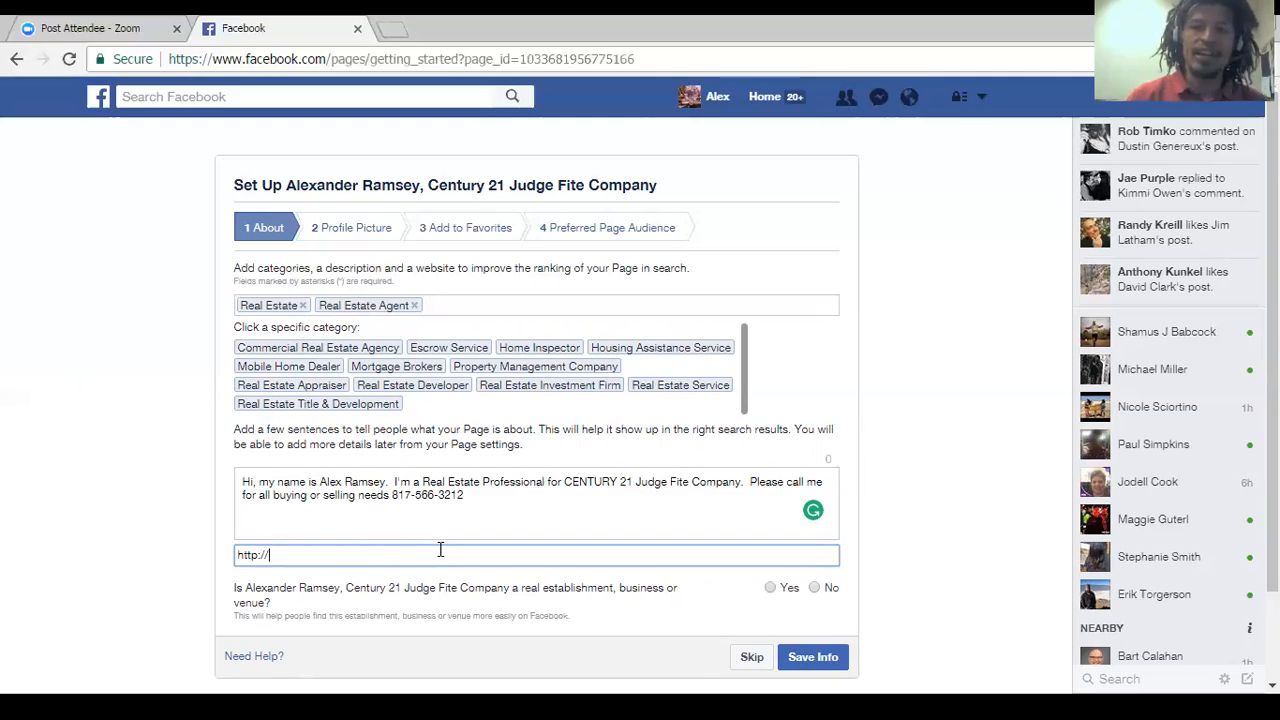
pyautogui.write('www.ba')
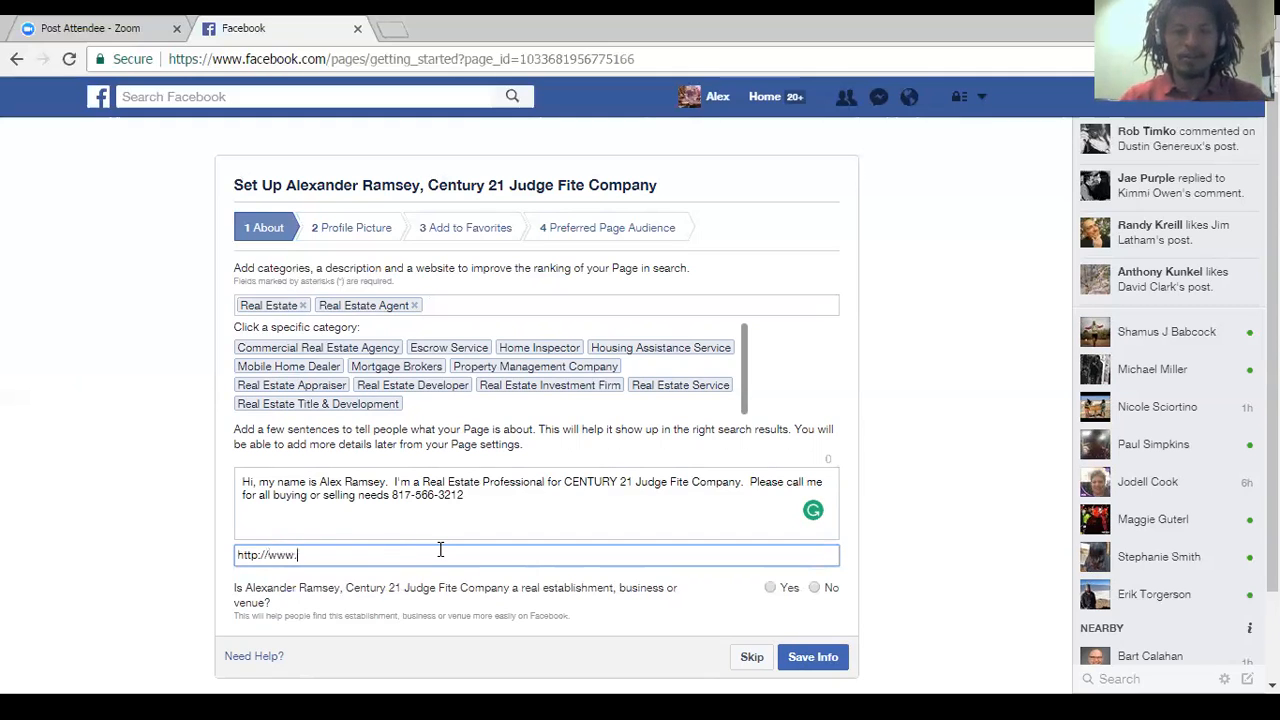
pyautogui.press('BackSpace')
pyautogui.press('BackSpace')
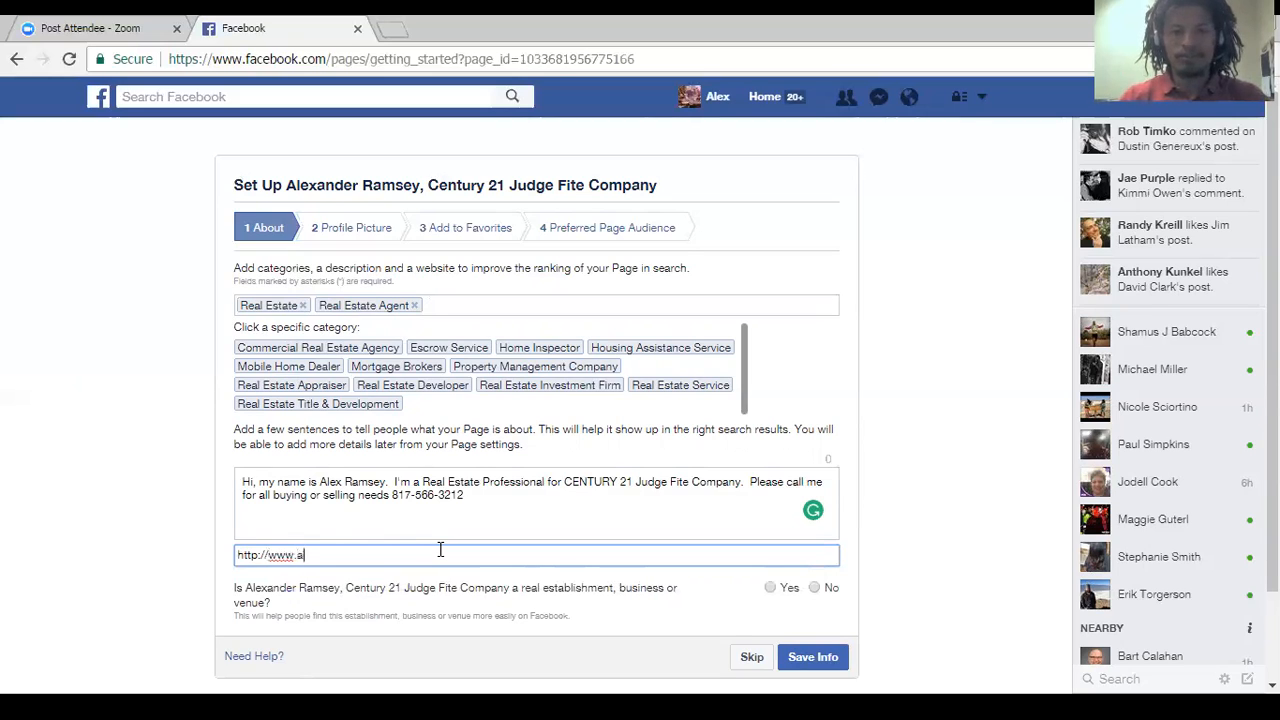
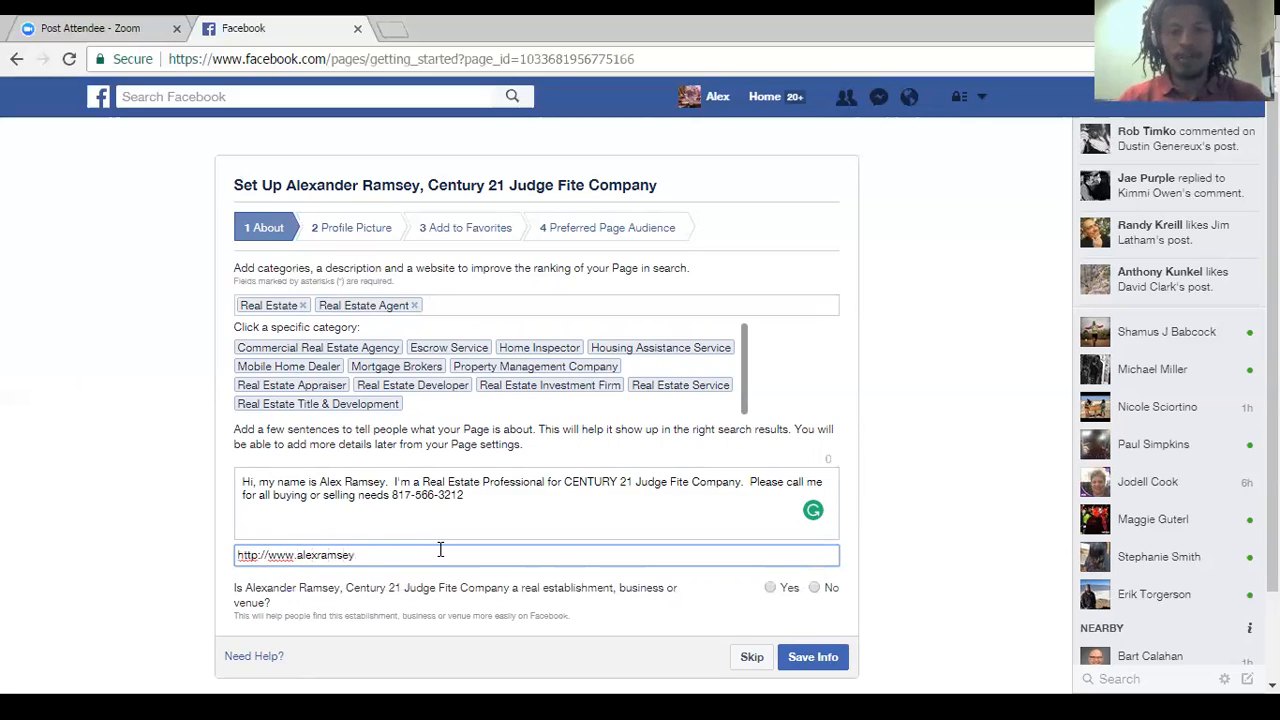
pyautogui.write('C21JF')
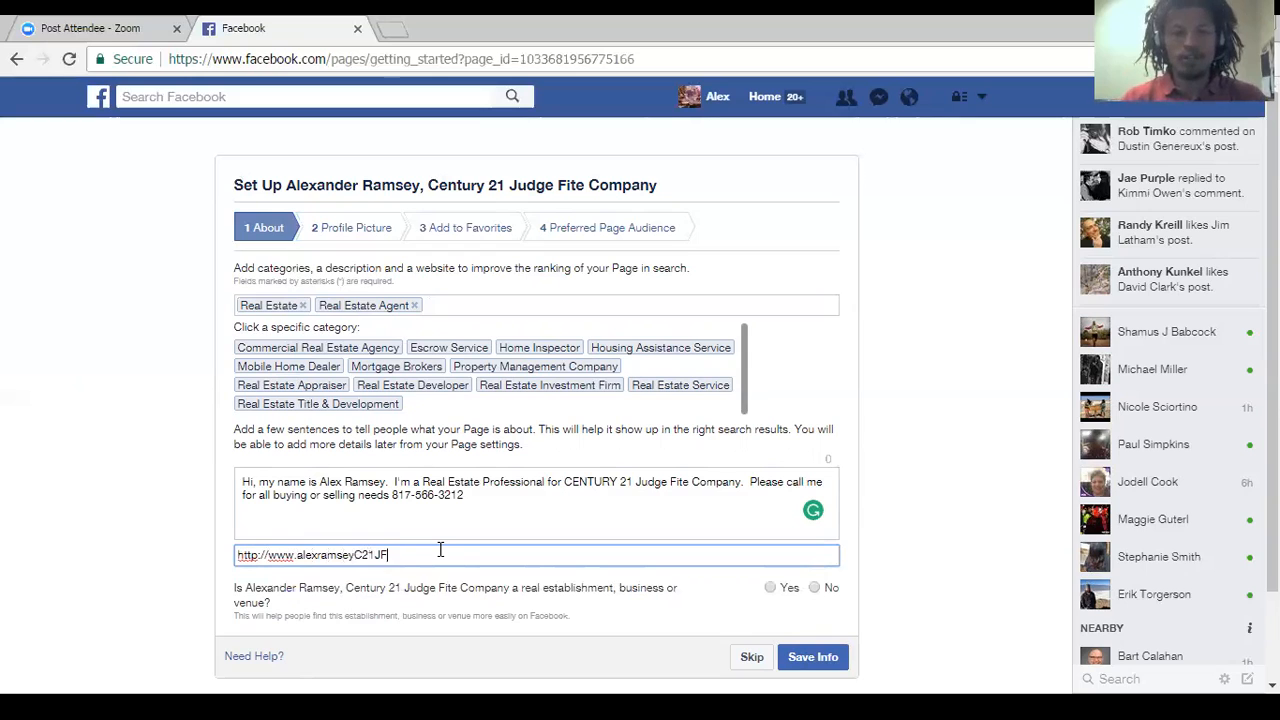
pyautogui.write('C.com')
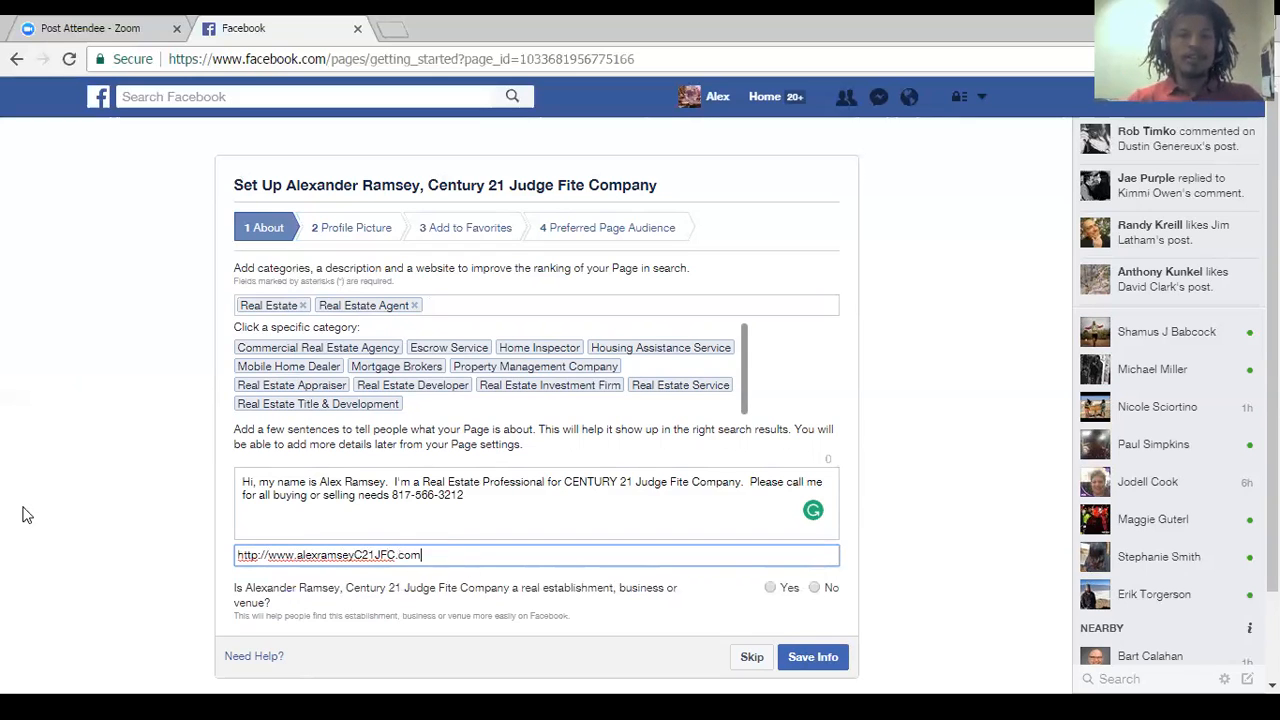
# Answer Yes to being a real establishment and Yes to being its authorized, official representation, and save the About info.
pyautogui.scroll(-2, 743, 417)
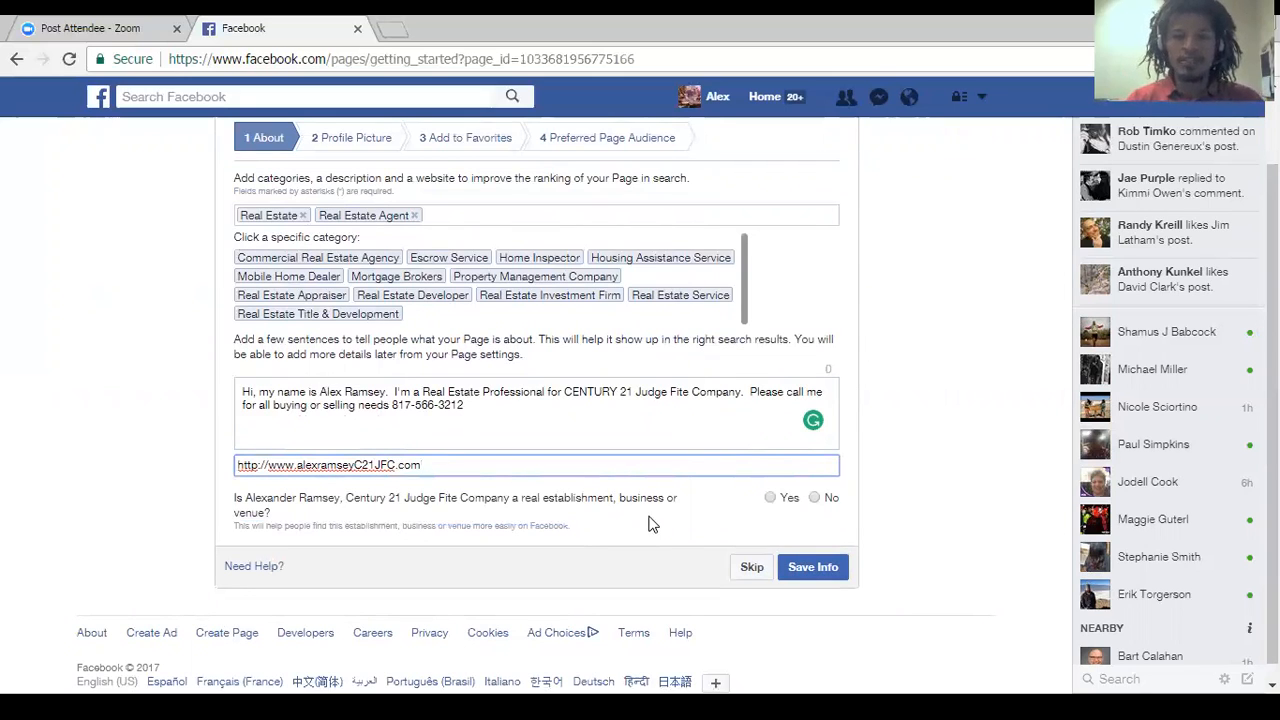
pyautogui.click(771, 497)
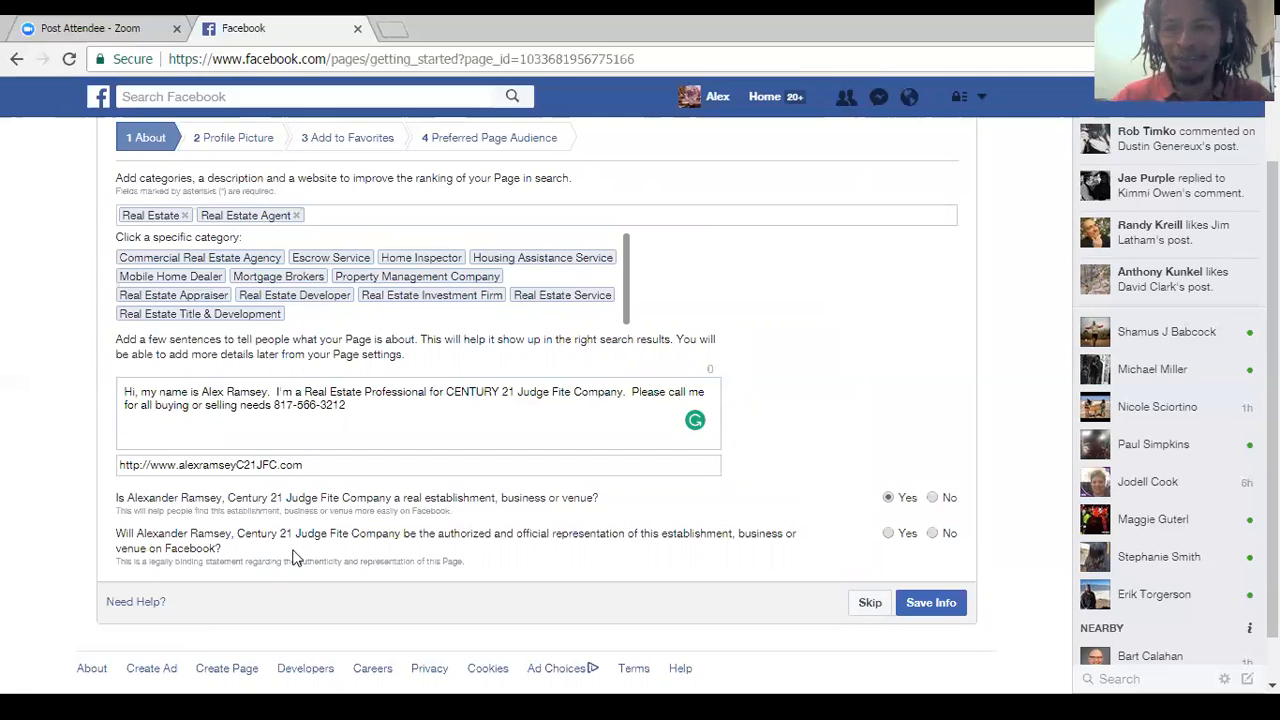
pyautogui.click(902, 540)
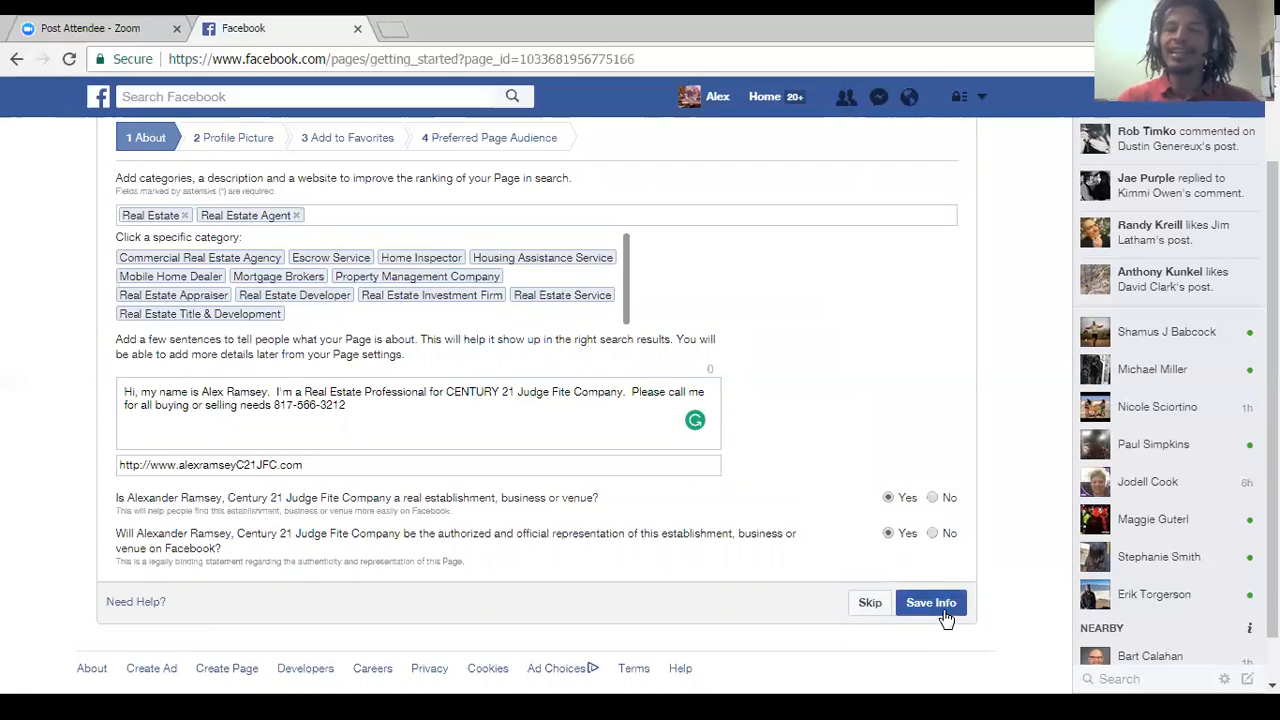
pyautogui.click(945, 612)
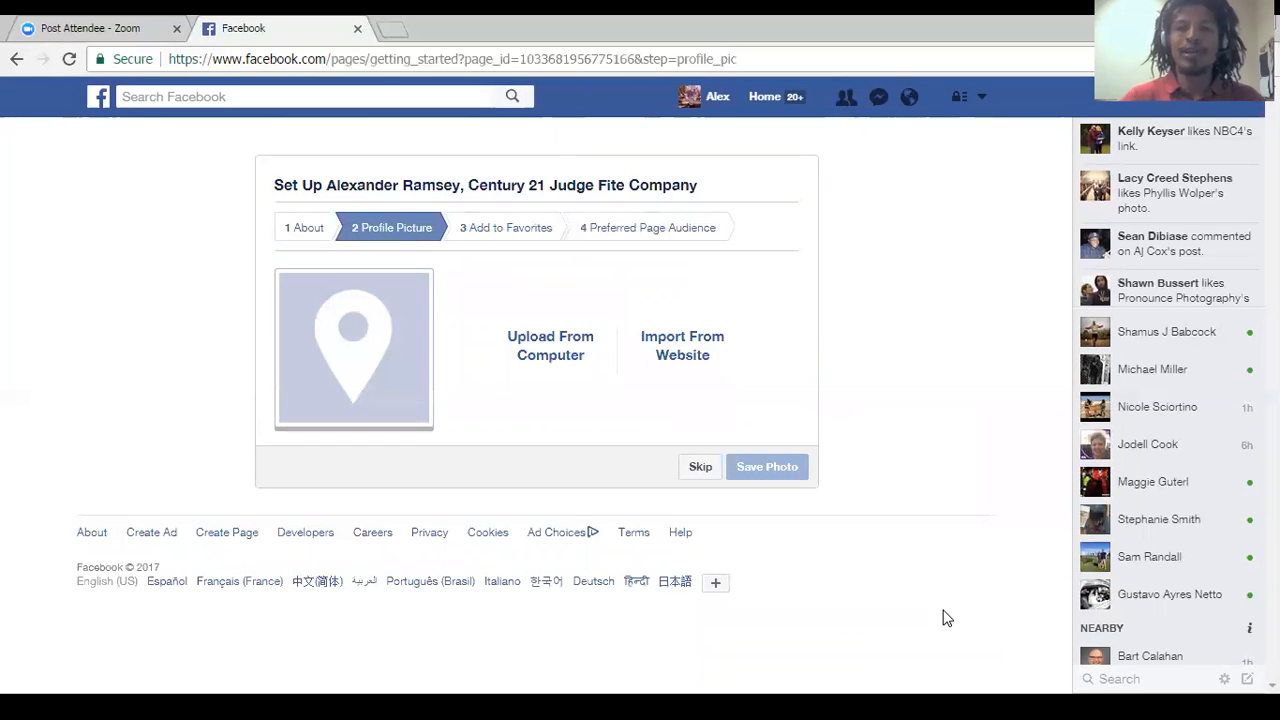
pyautogui.click(553, 344)
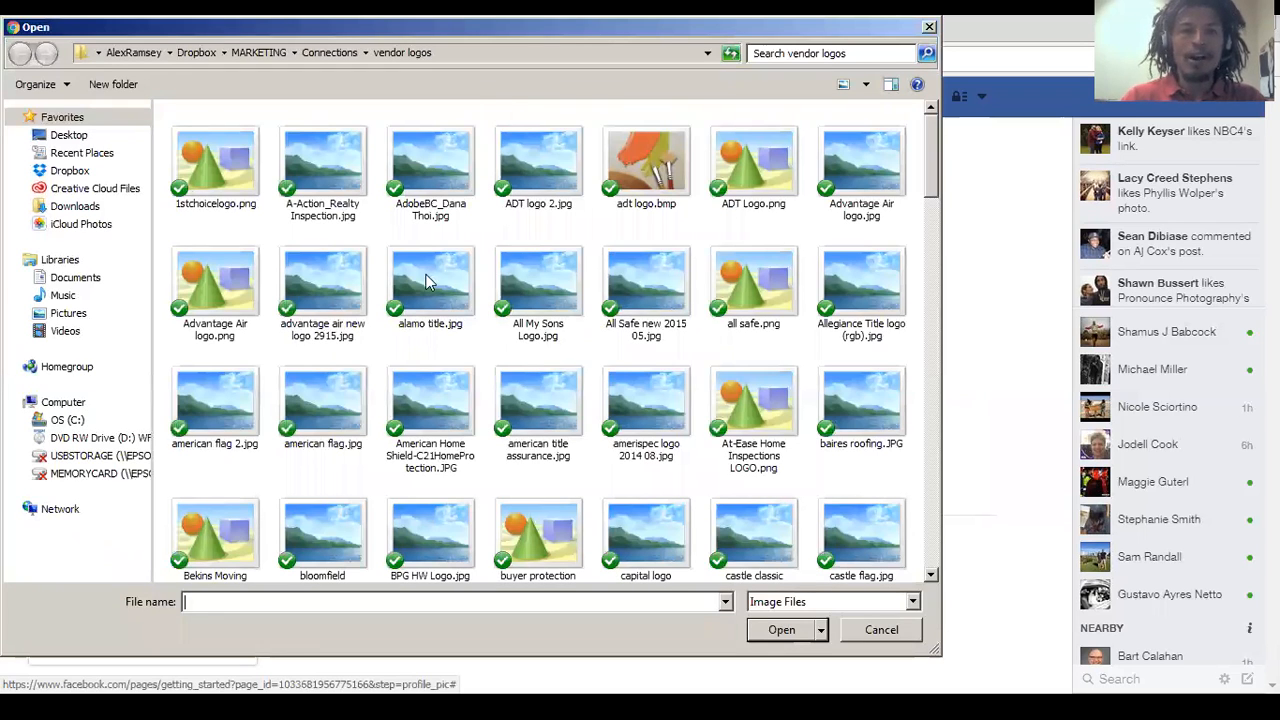
pyautogui.click(68, 140)
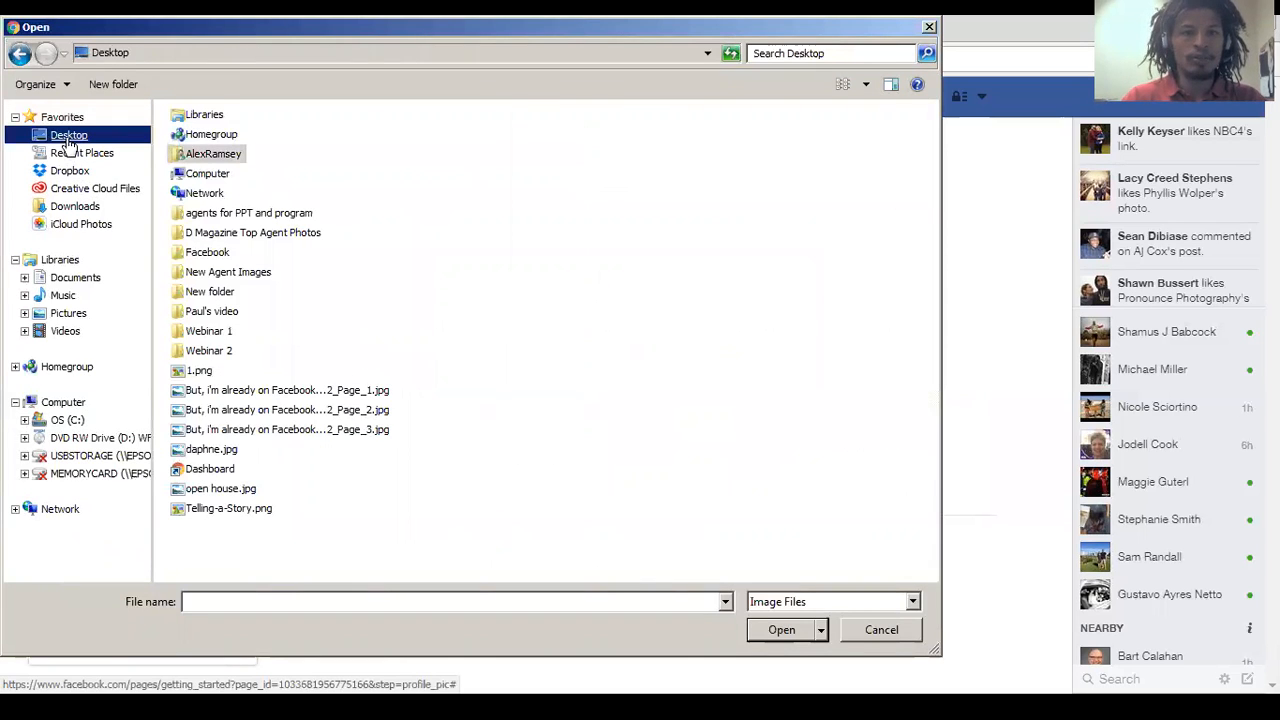
pyautogui.doubleClick(208, 333)
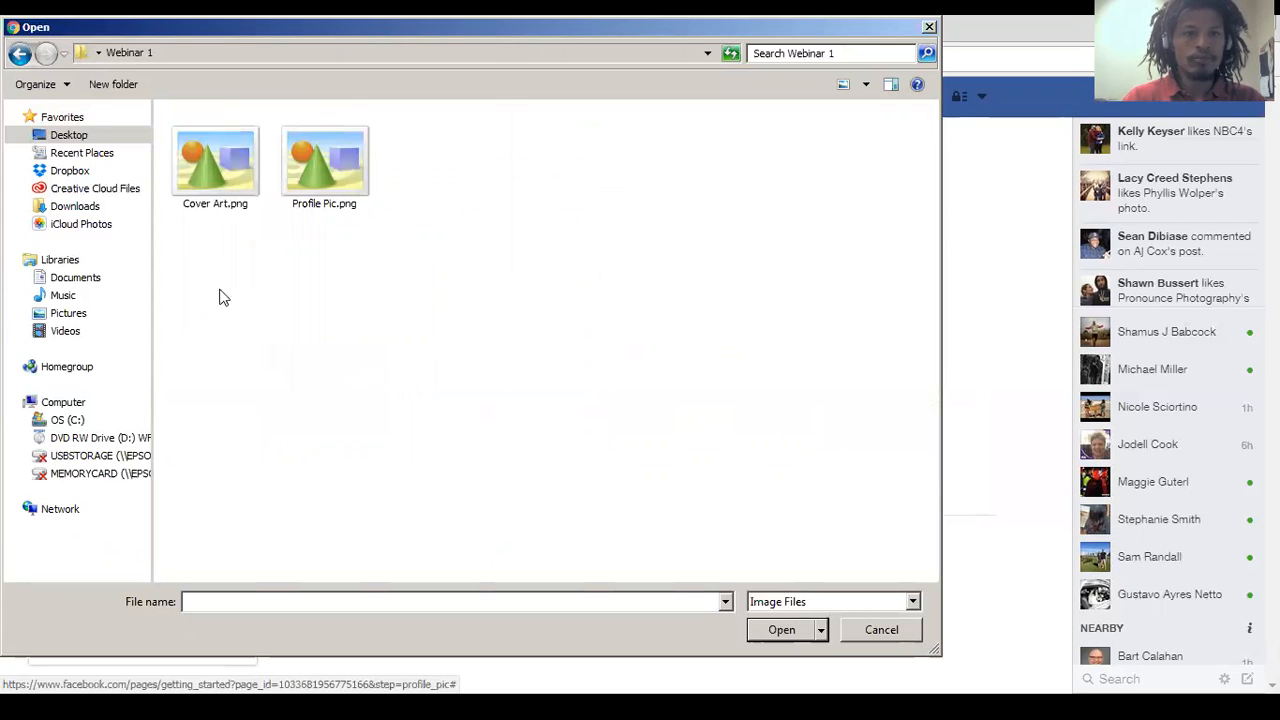
pyautogui.click(341, 162)
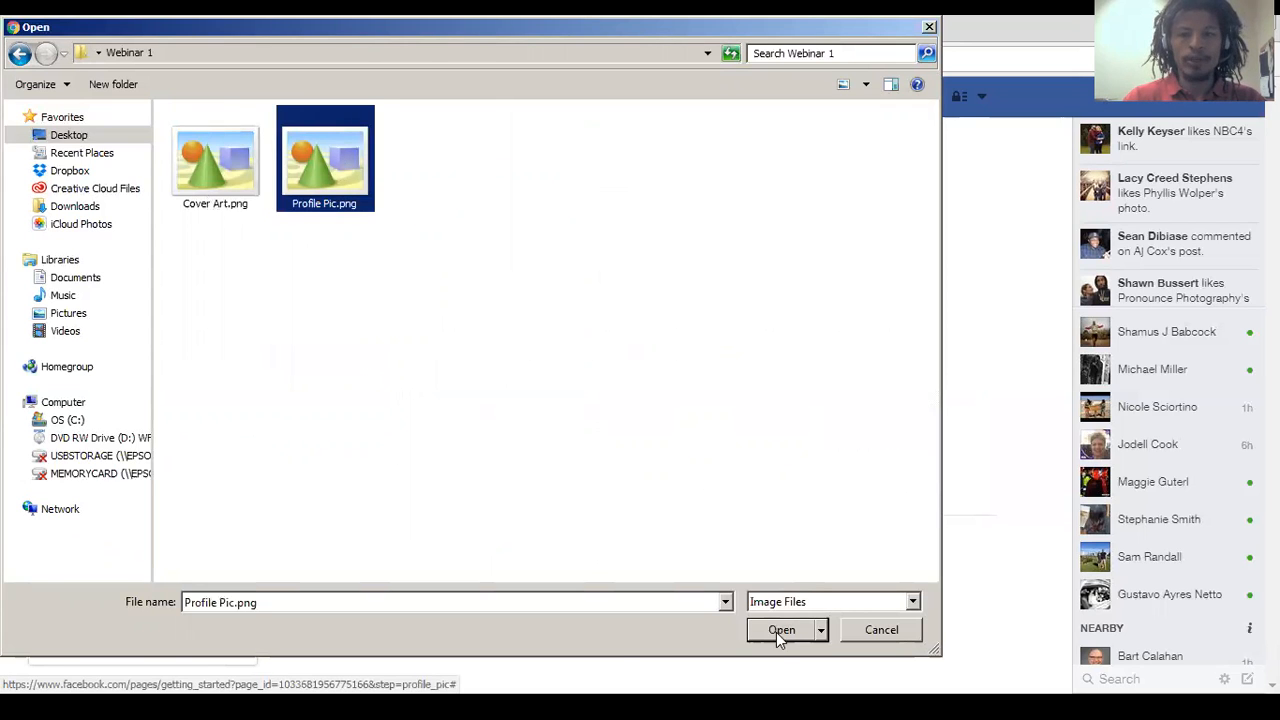
pyautogui.click(776, 630)
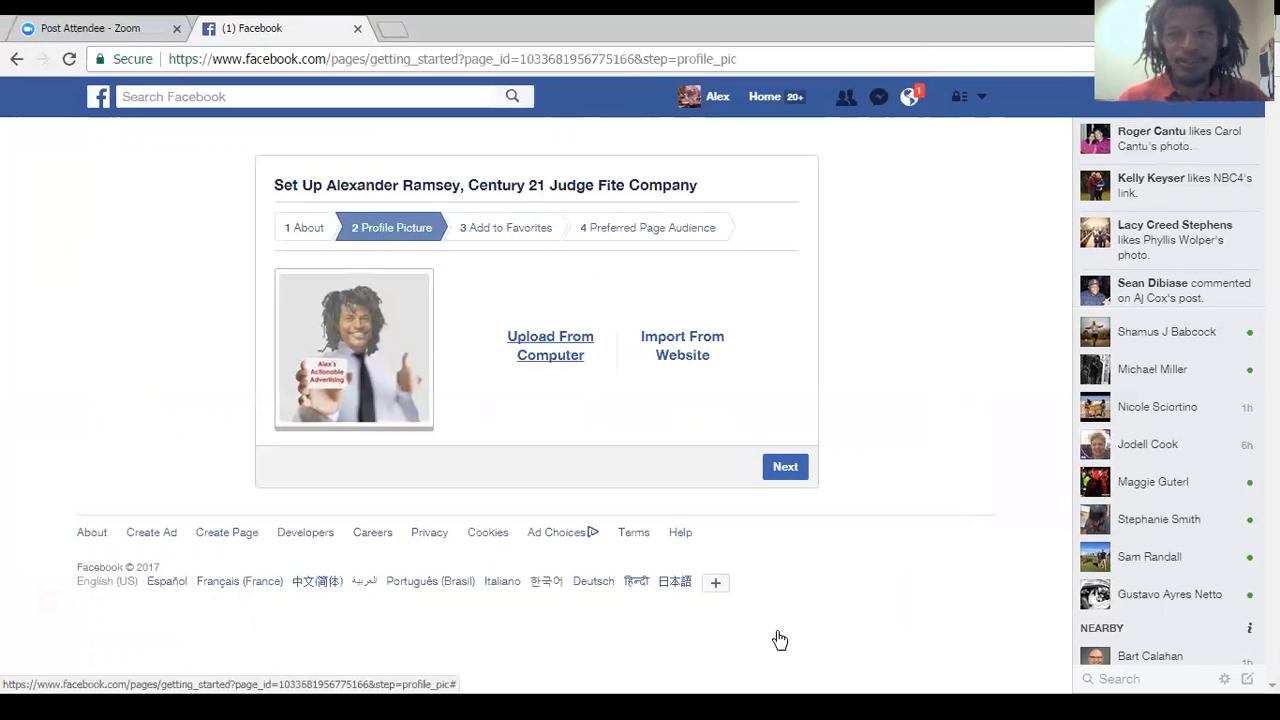
pyautogui.click(786, 470)
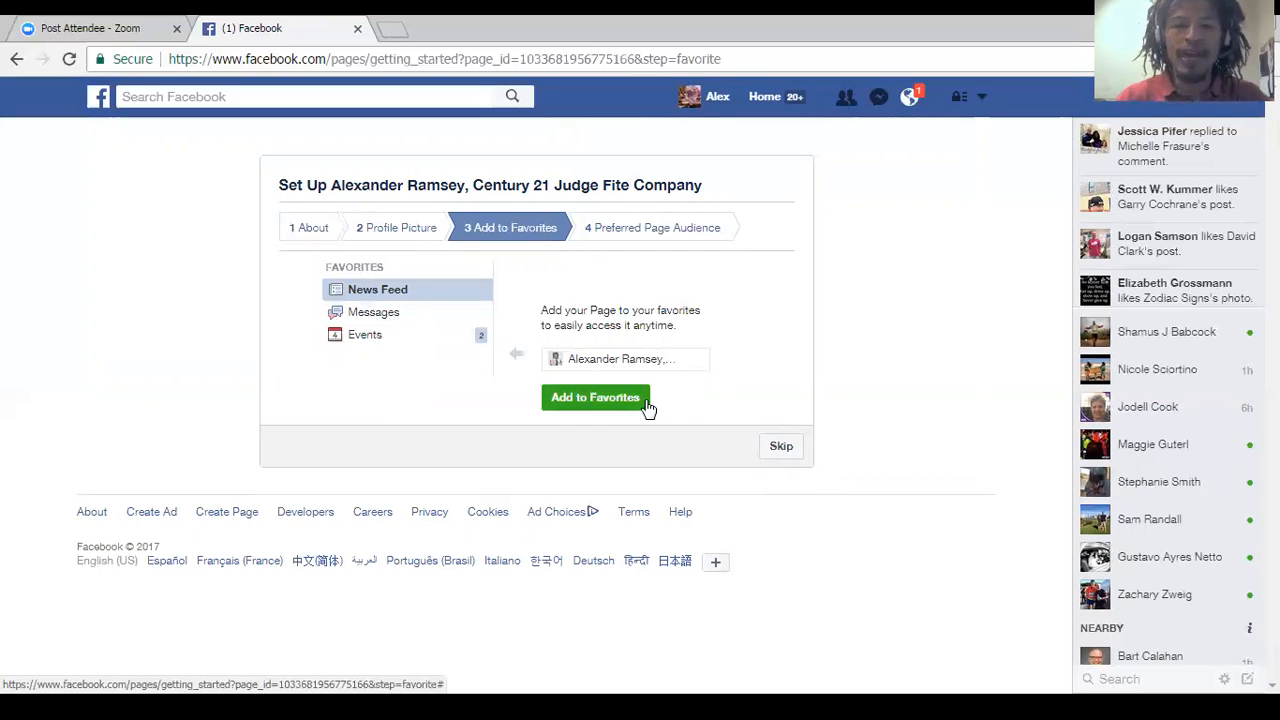
# Add the Page to the favorites and continue to the Preferred Page Audience stage.
pyautogui.click(606, 400)
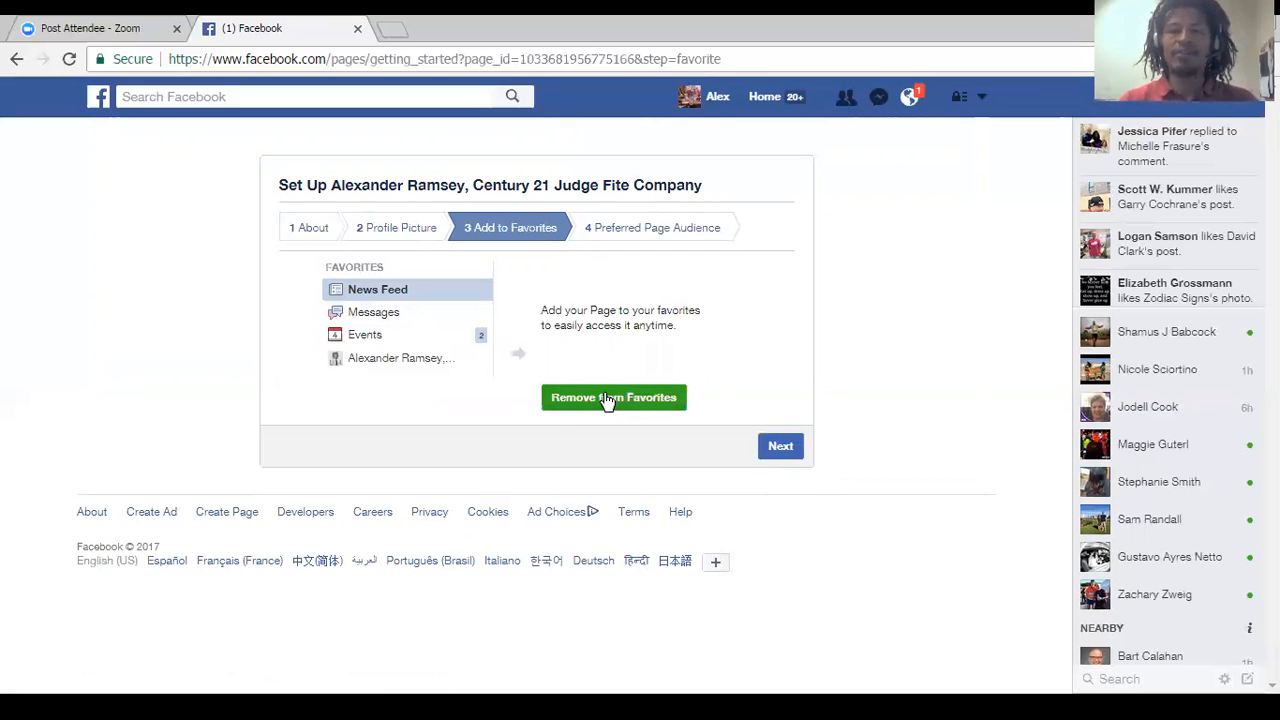
pyautogui.click(780, 452)
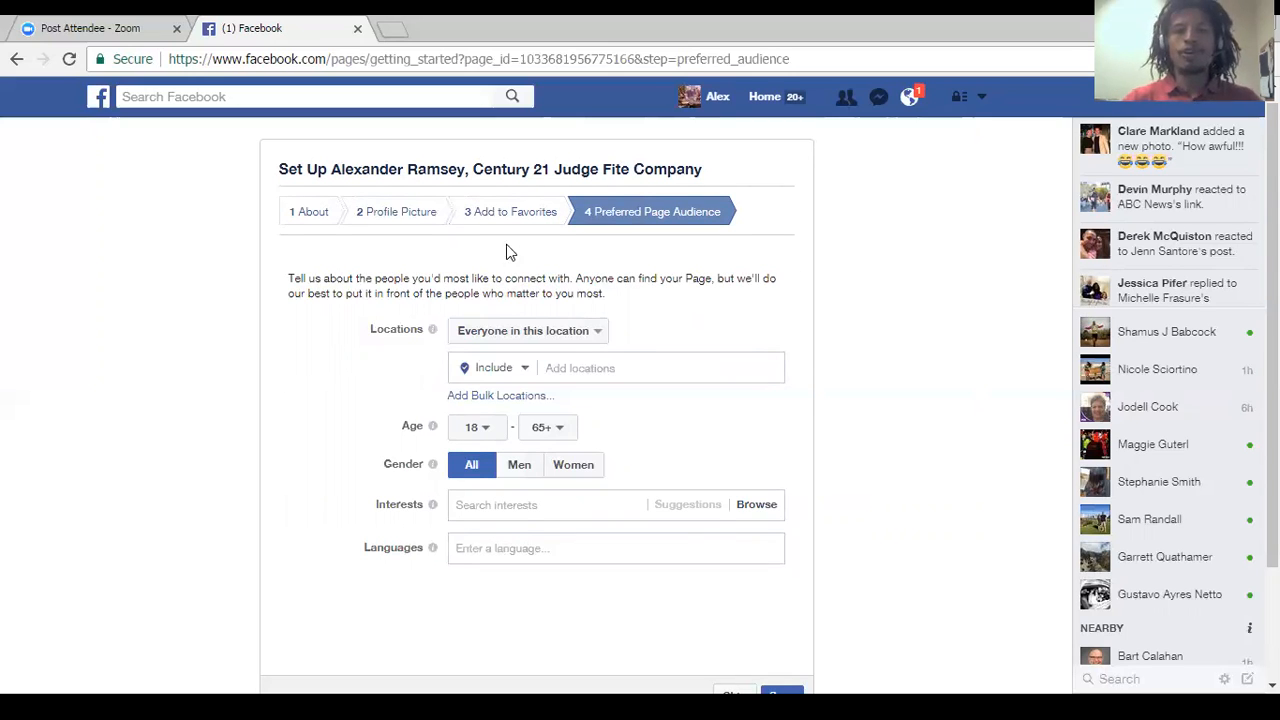
# Include the country United States as a location for the preferred Page audience.
pyautogui.click(607, 371)
pyautogui.write('United')
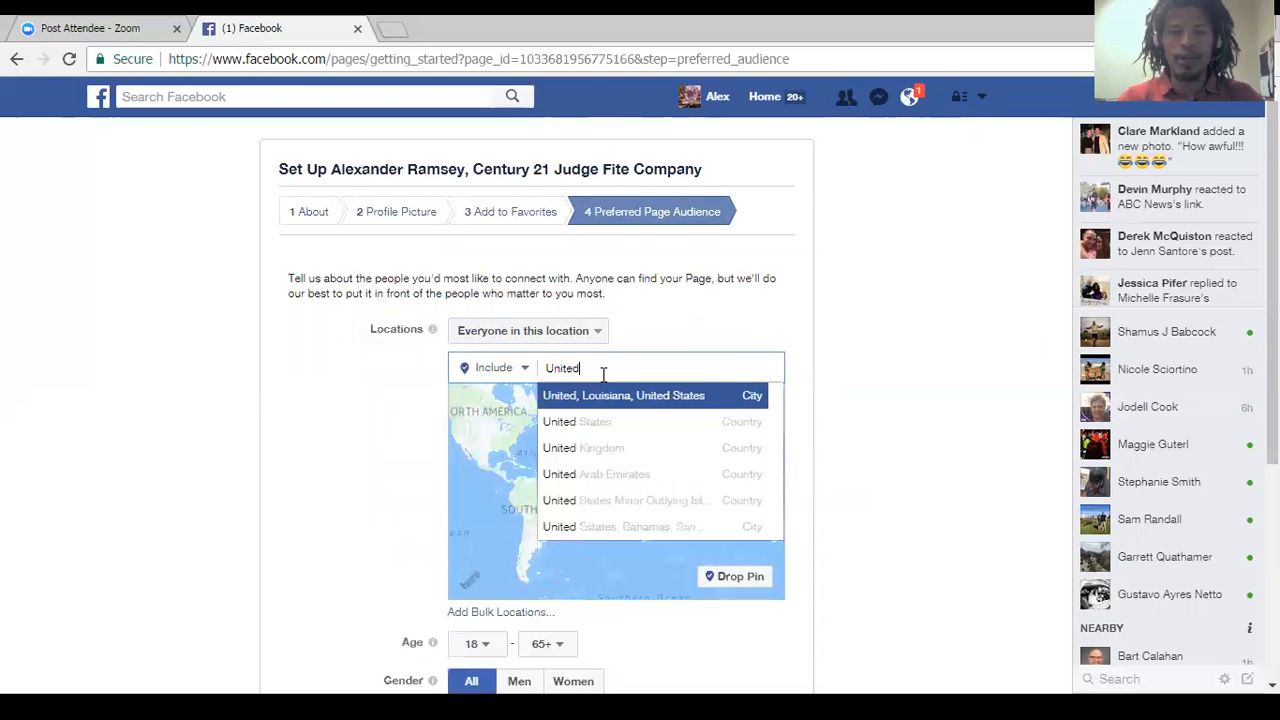
pyautogui.write(' states')
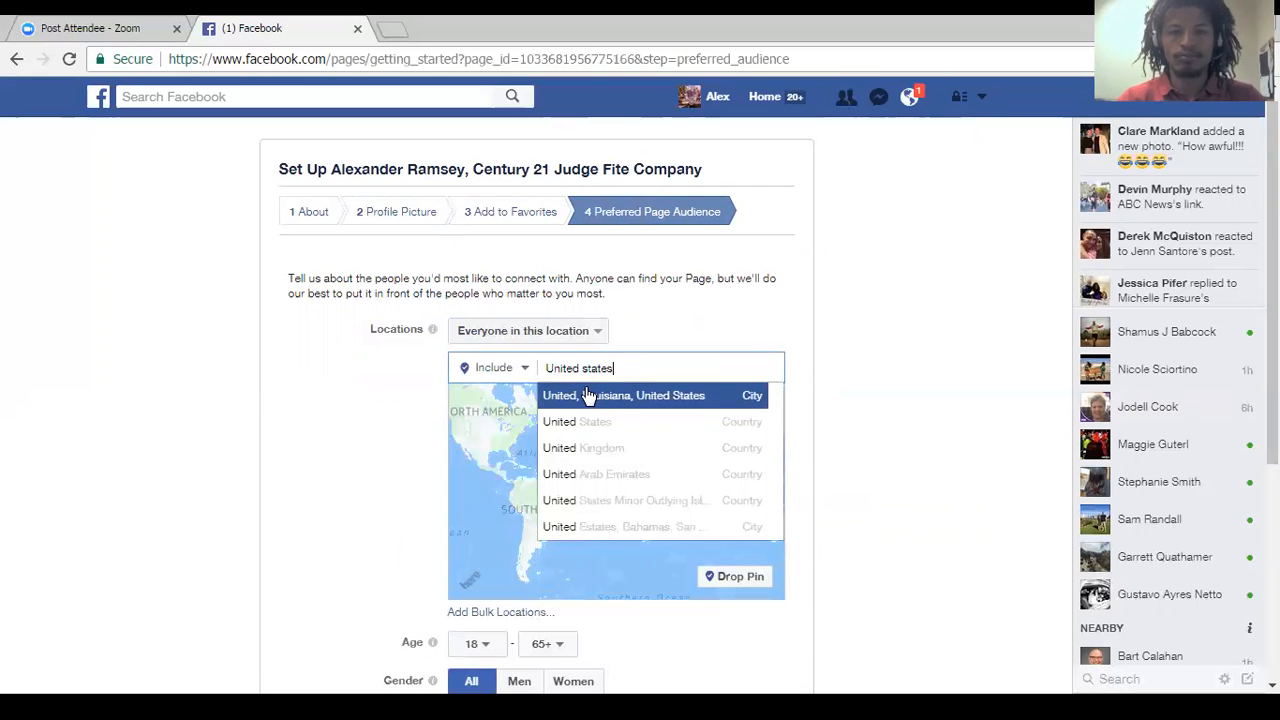
pyautogui.click(611, 402)
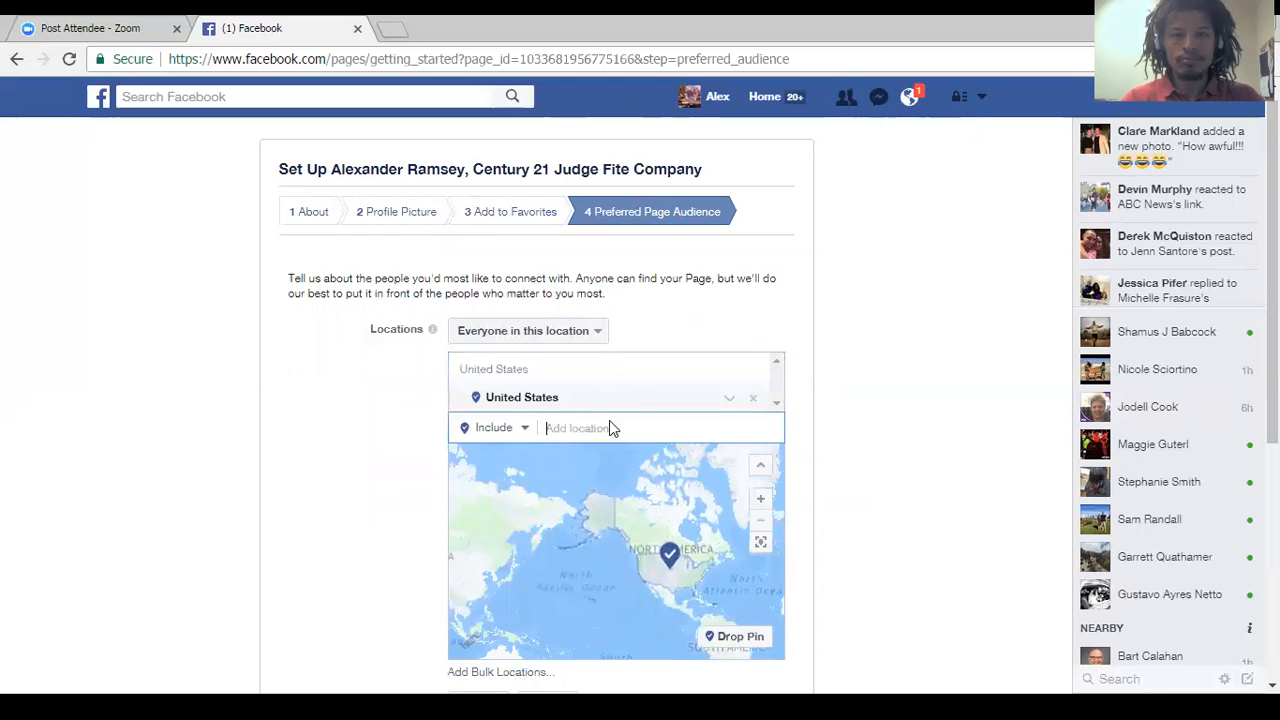
# Narrow the preferred audience's location to Fort Worth, Texas.
pyautogui.write('Fort')
pyautogui.press('BackSpace')
pyautogui.press('BackSpace')
pyautogui.press('BackSpace')
pyautogui.press('BackSpace')
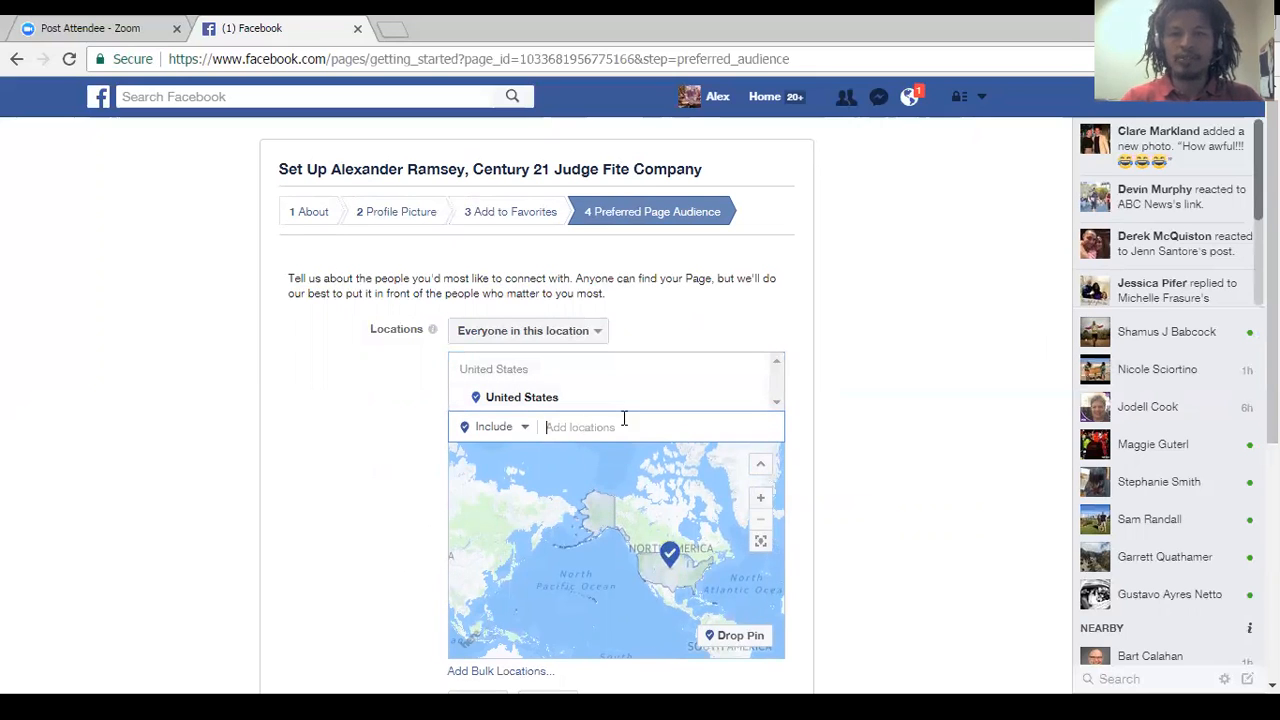
pyautogui.write('Fort Worth')
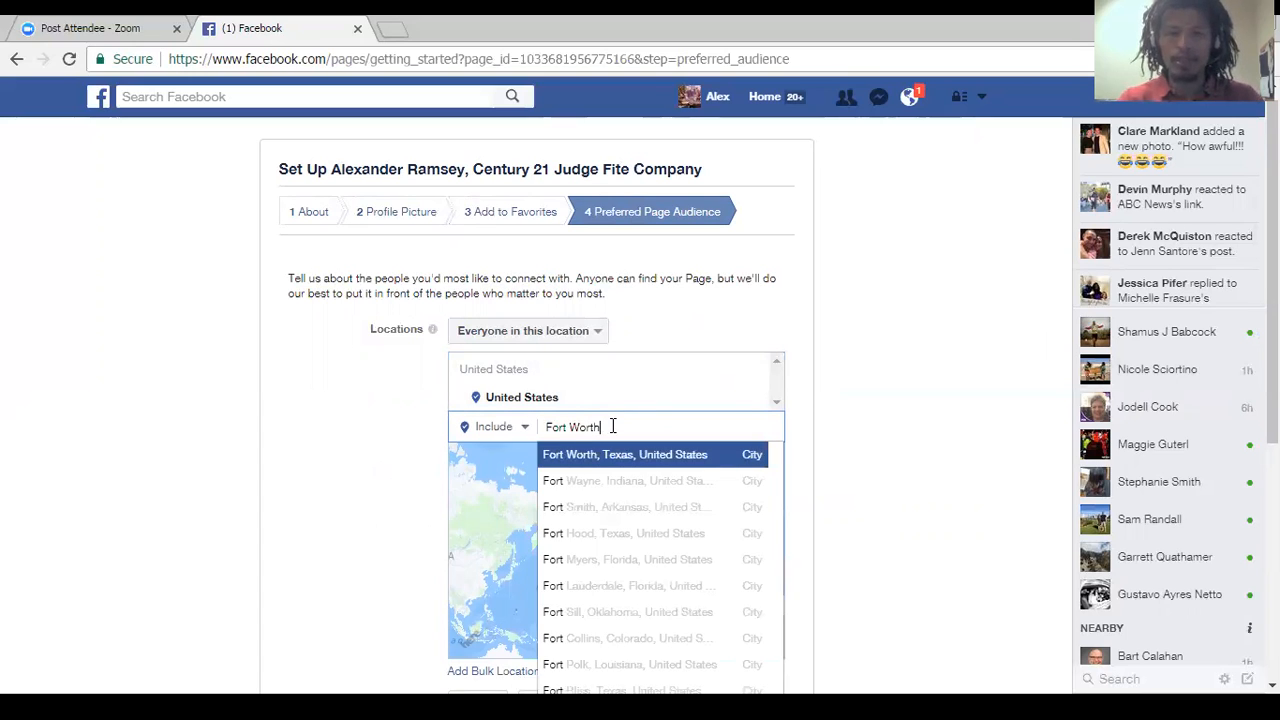
pyautogui.click(600, 456)
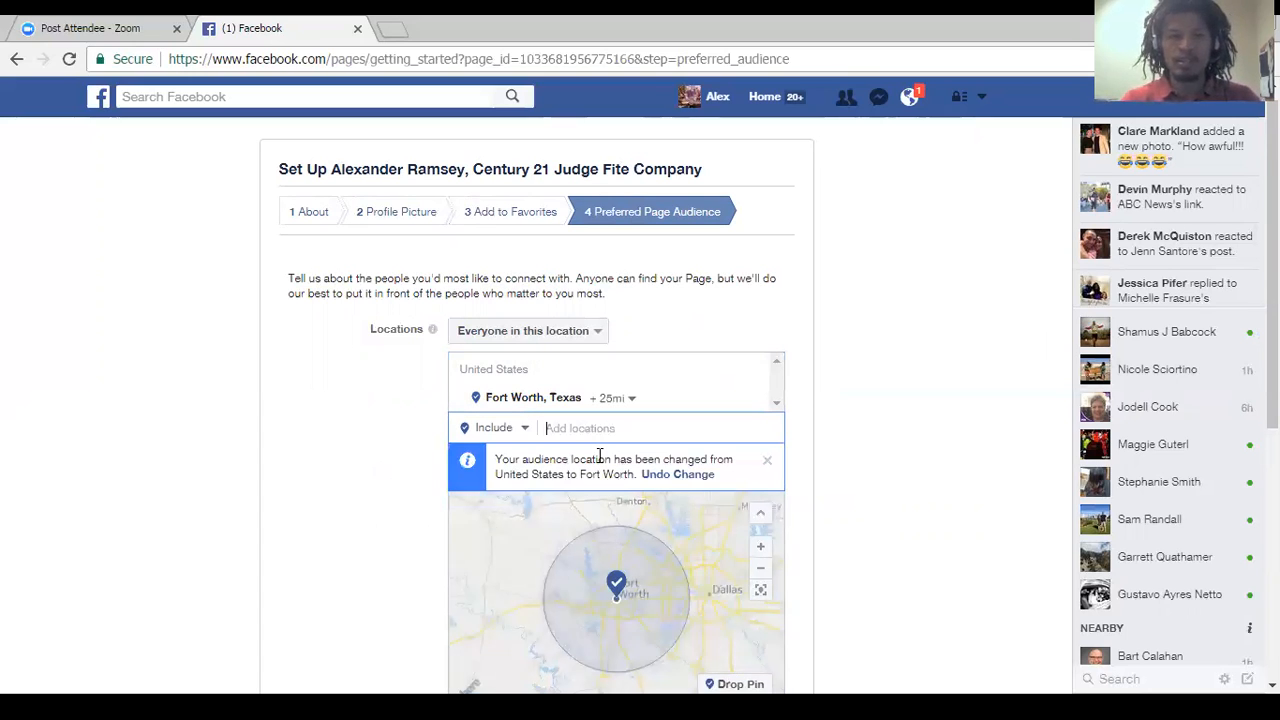
# Try to add Dallas, Texas to the audience locations, and return to the Preferred Page Audience stage.
pyautogui.write('Dallas')
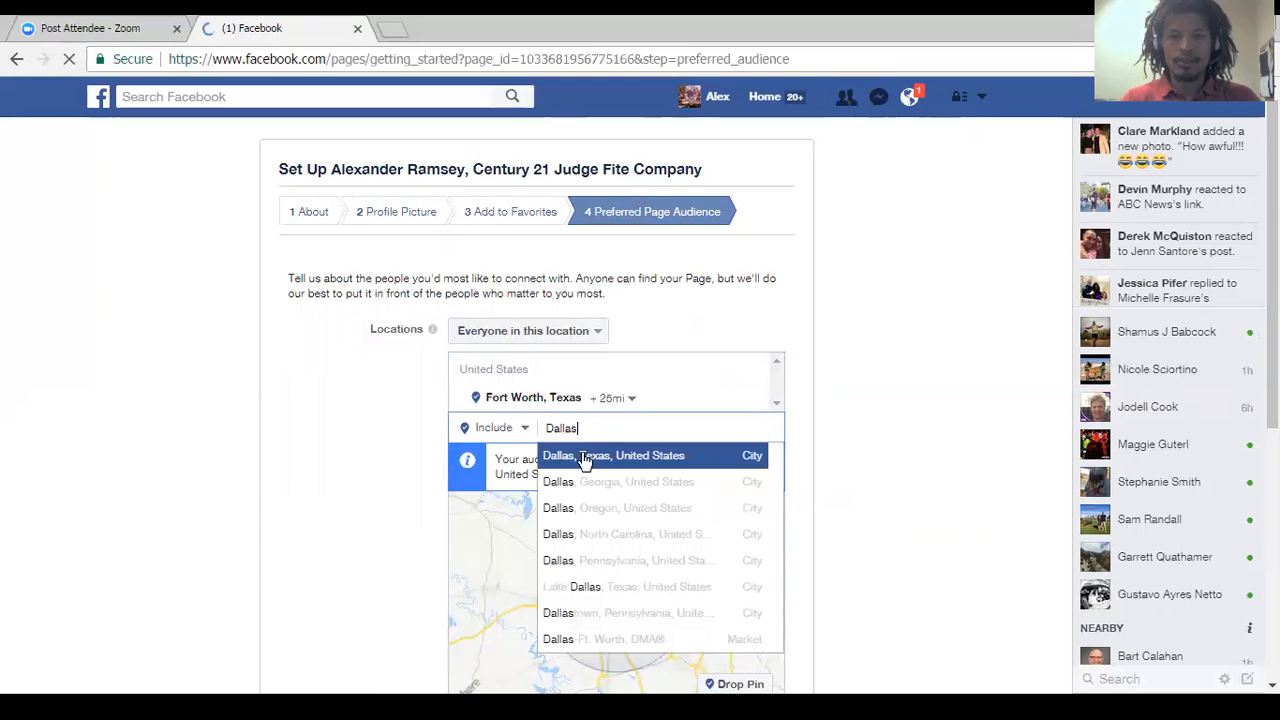
pyautogui.click(585, 456)
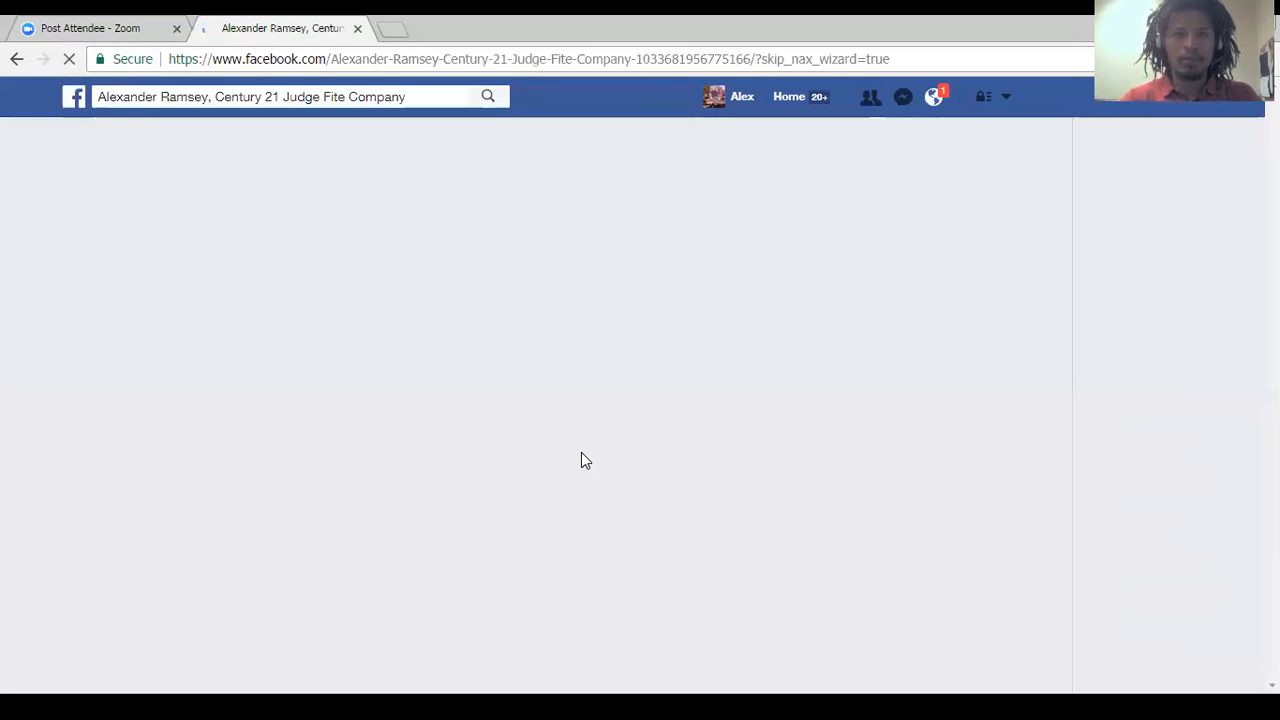
pyautogui.click(15, 59)
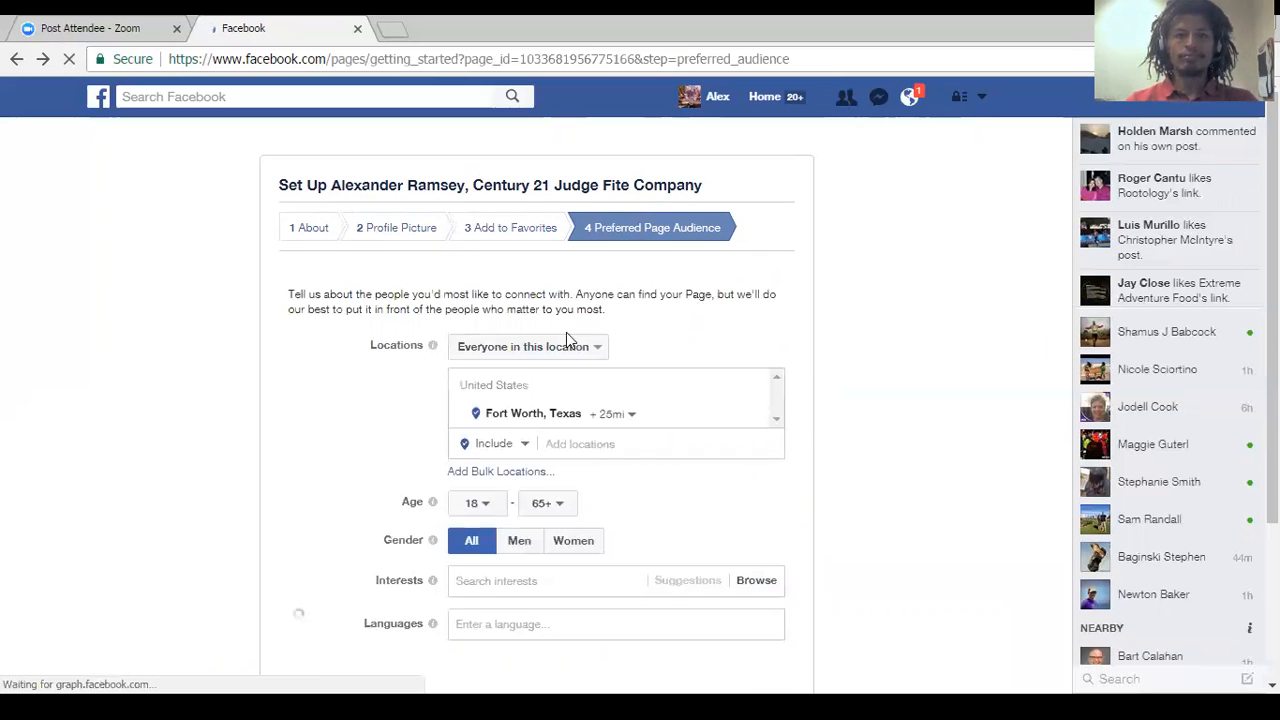
# Remove Fort Worth, Texas from the audience locations and include United States instead.
pyautogui.click(597, 444)
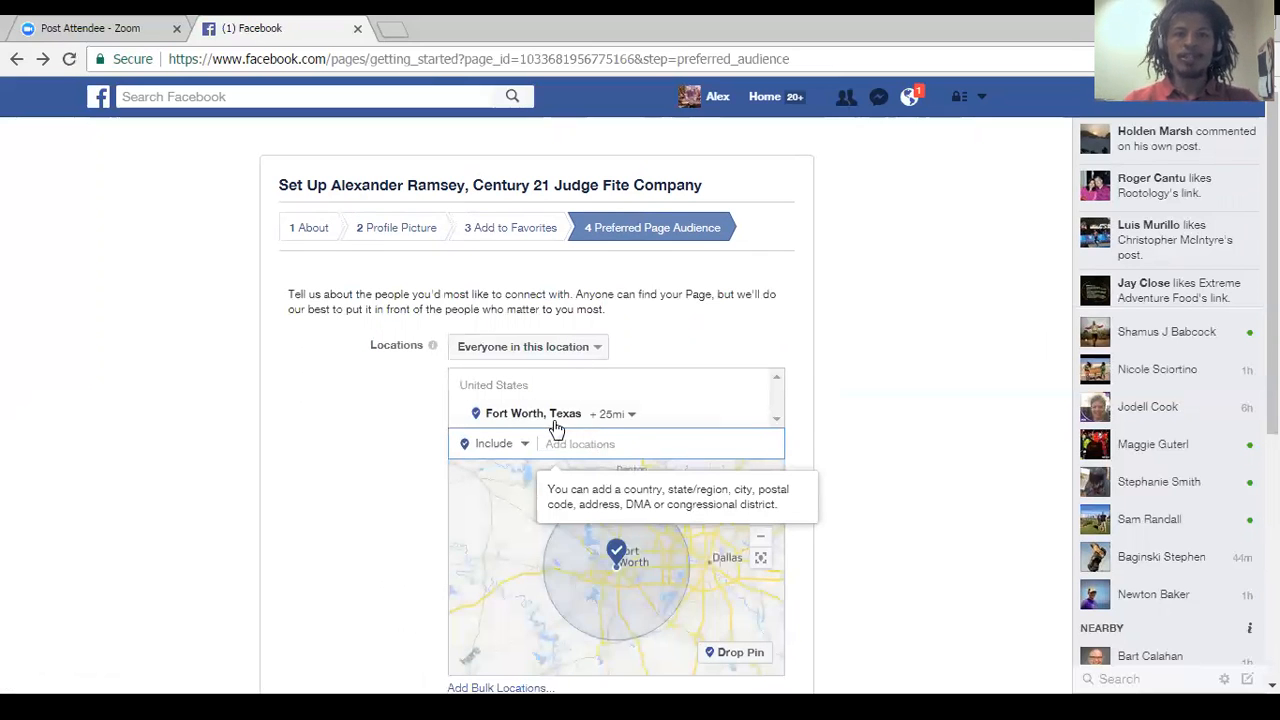
pyautogui.click(759, 415)
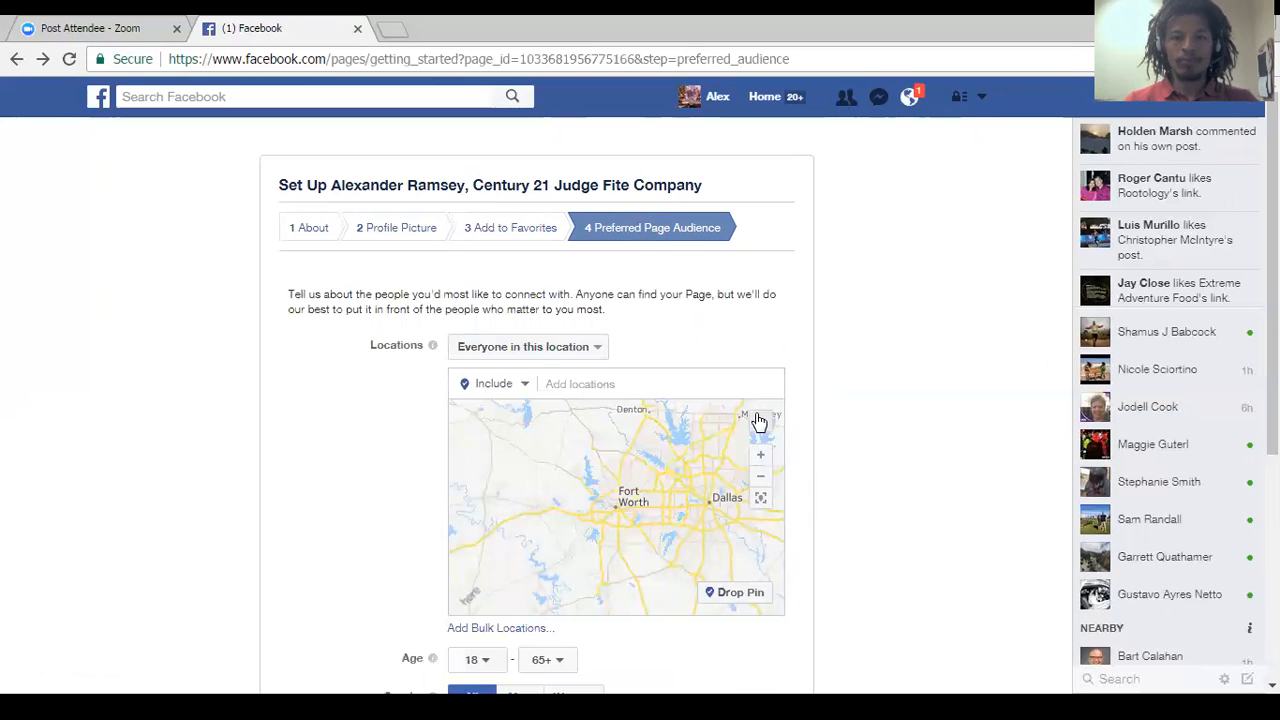
pyautogui.click(581, 383)
pyautogui.write('Unite')
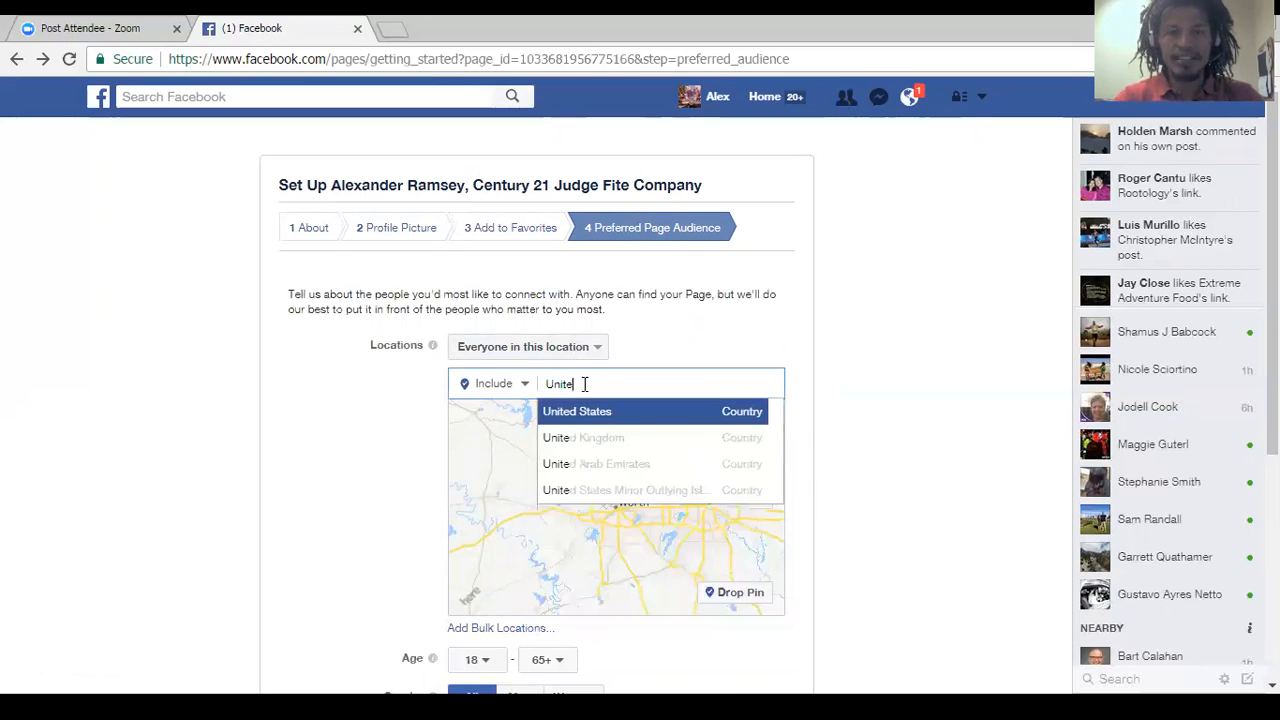
pyautogui.click(595, 411)
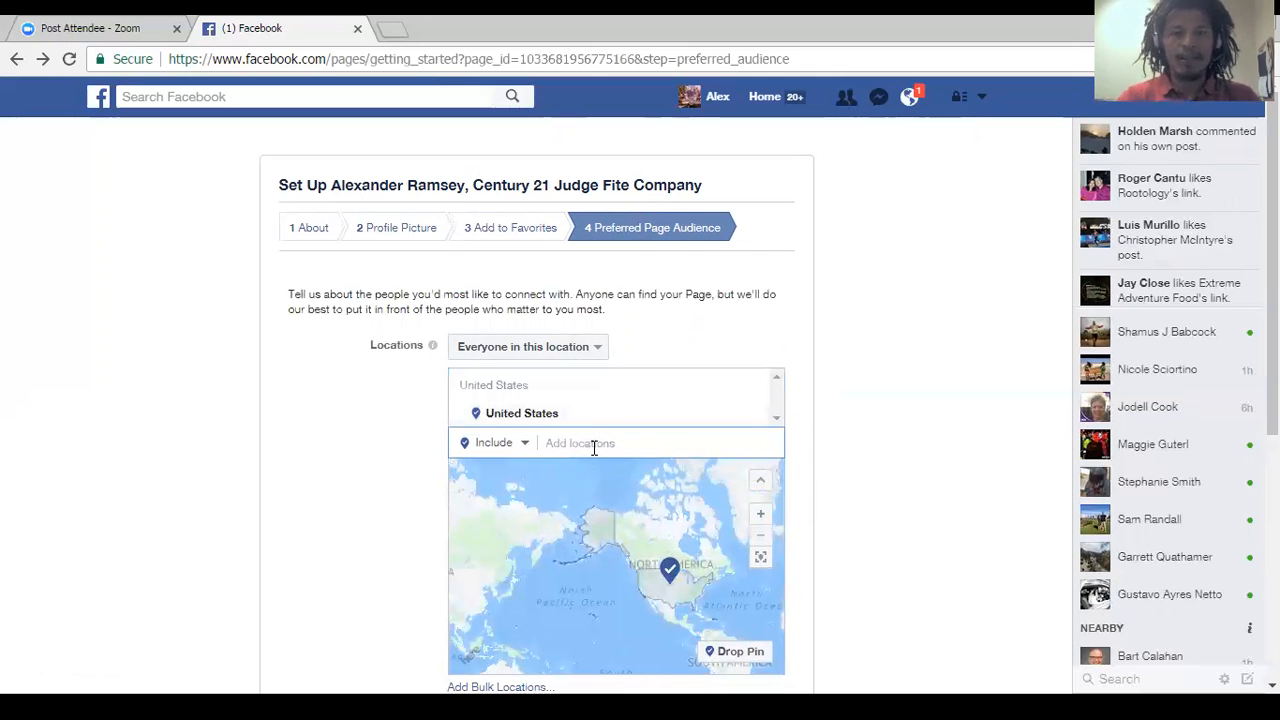
# Include Fort Worth, Texas and Dallas, Texas as locations for the preferred Page audience.
pyautogui.write('Fort Worth')
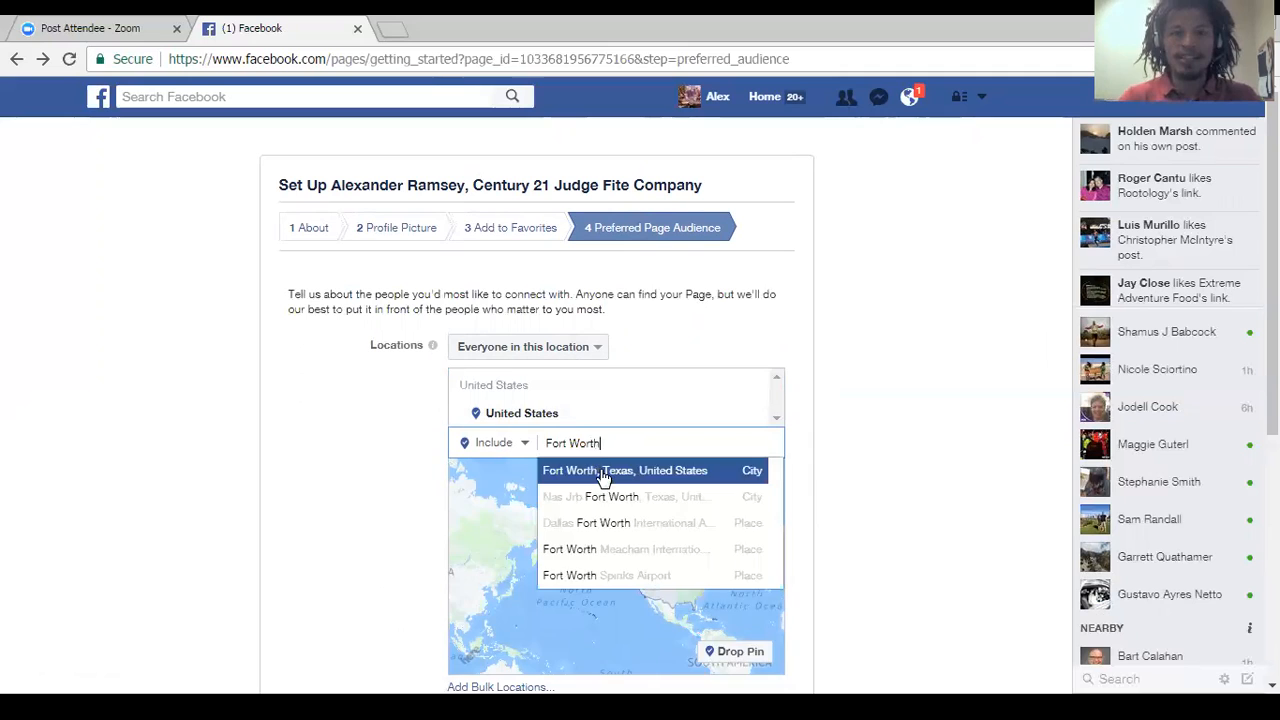
pyautogui.click(603, 472)
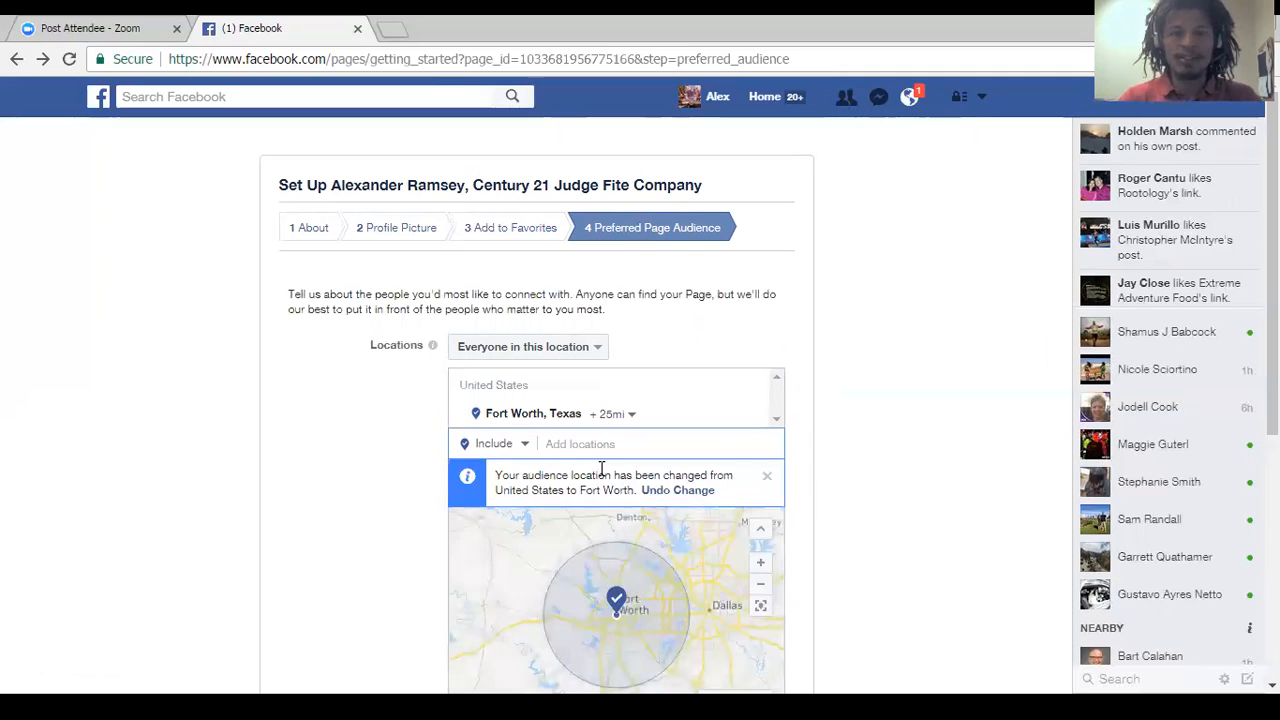
pyautogui.write('Dallas')
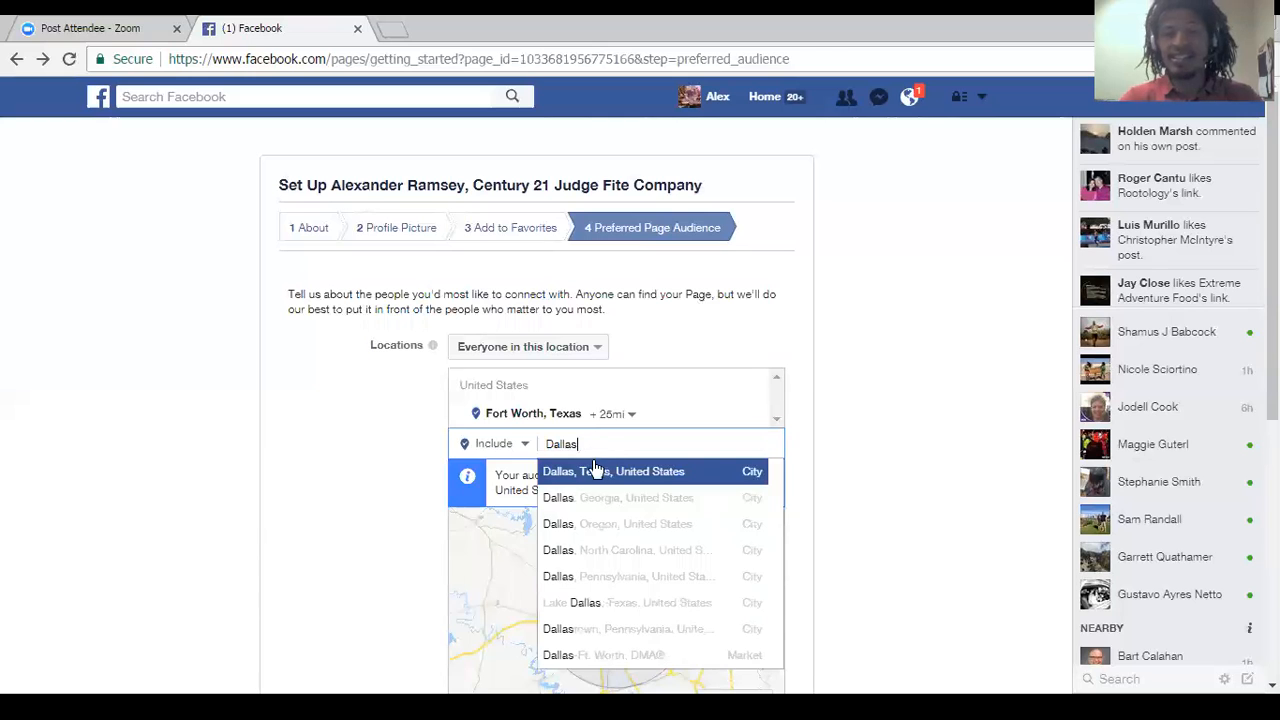
pyautogui.click(562, 471)
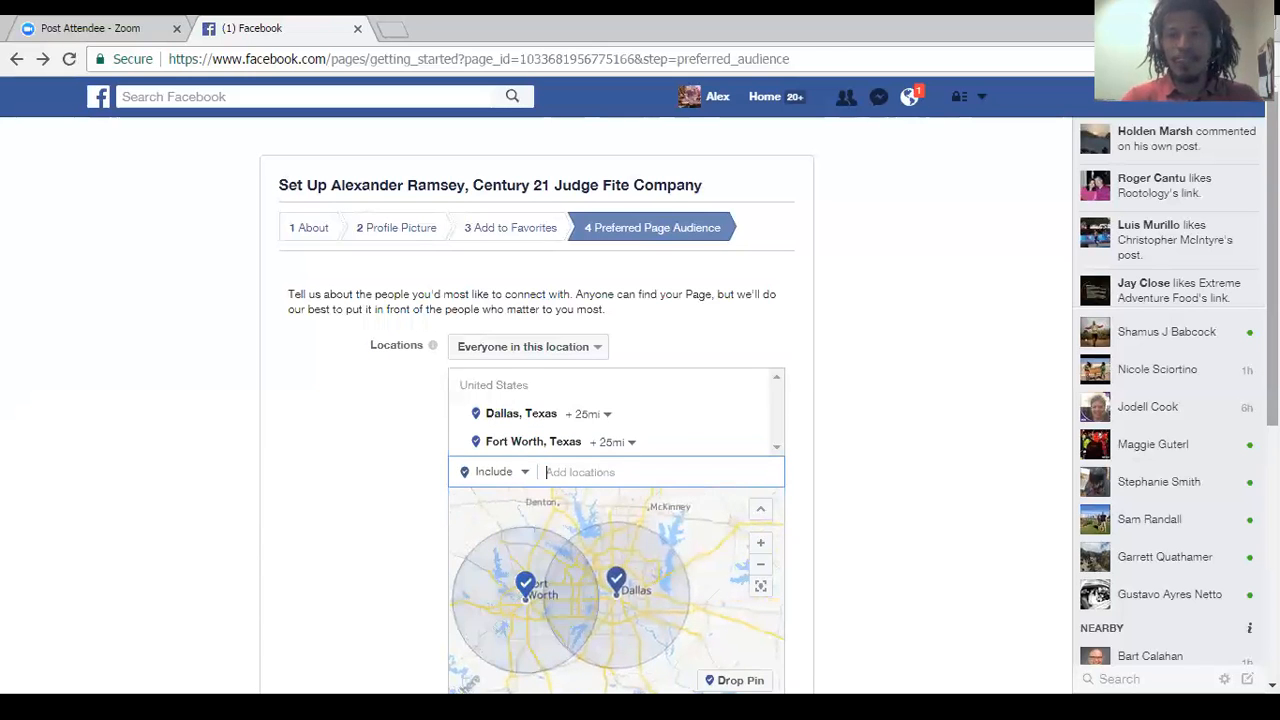
# Add Denton, Texas and McKinney, Texas to the preferred audience's included locations.
pyautogui.scroll(-1, 660, 410)
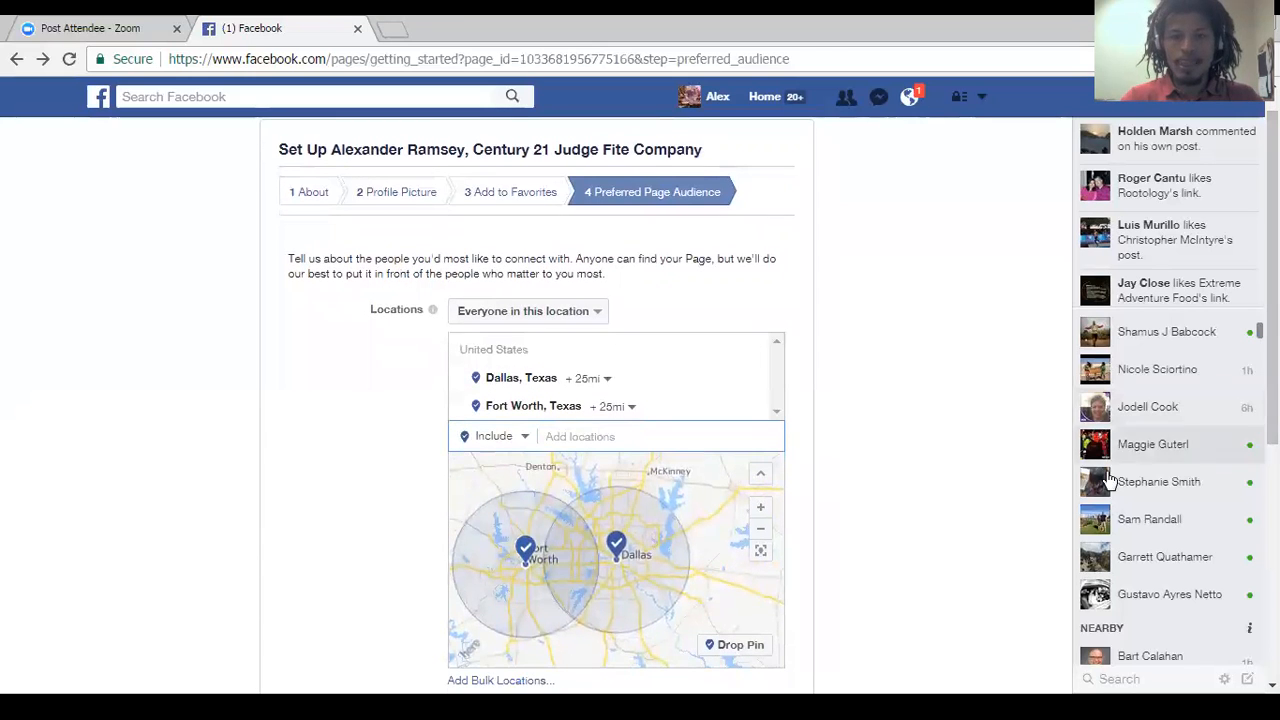
pyautogui.click(759, 533)
pyautogui.click(759, 530)
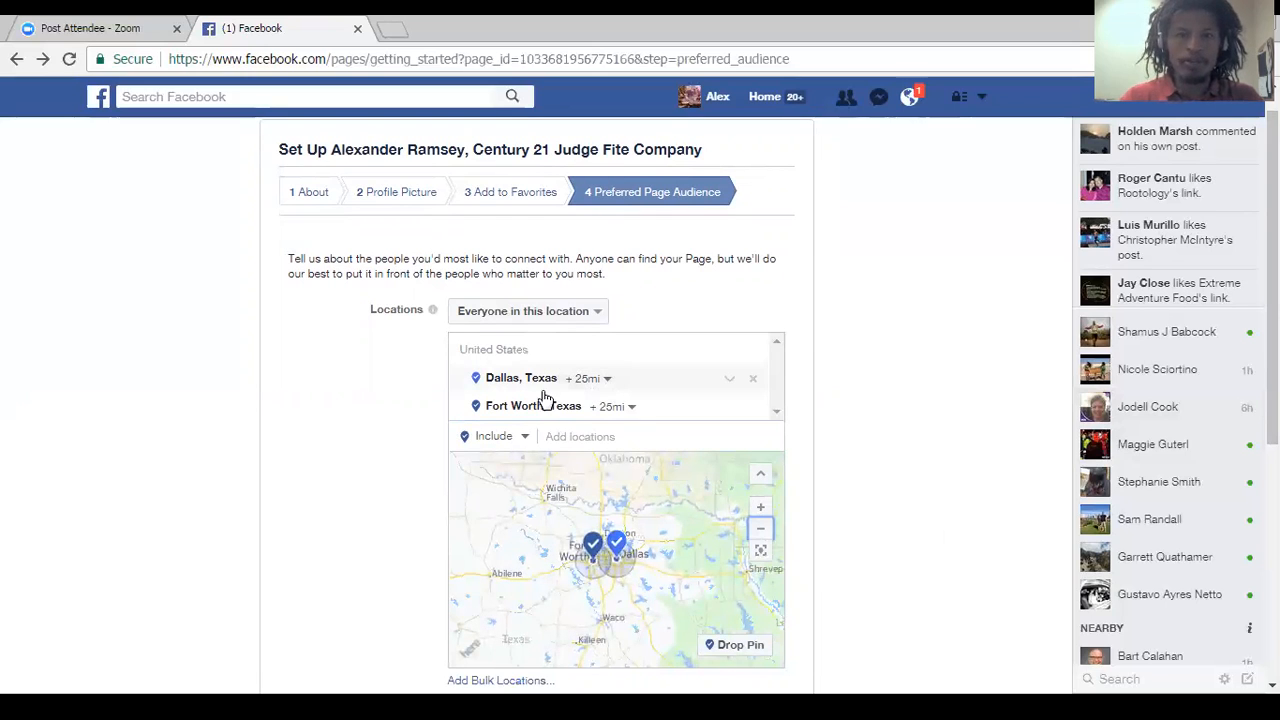
pyautogui.click(554, 432)
pyautogui.write('Denton')
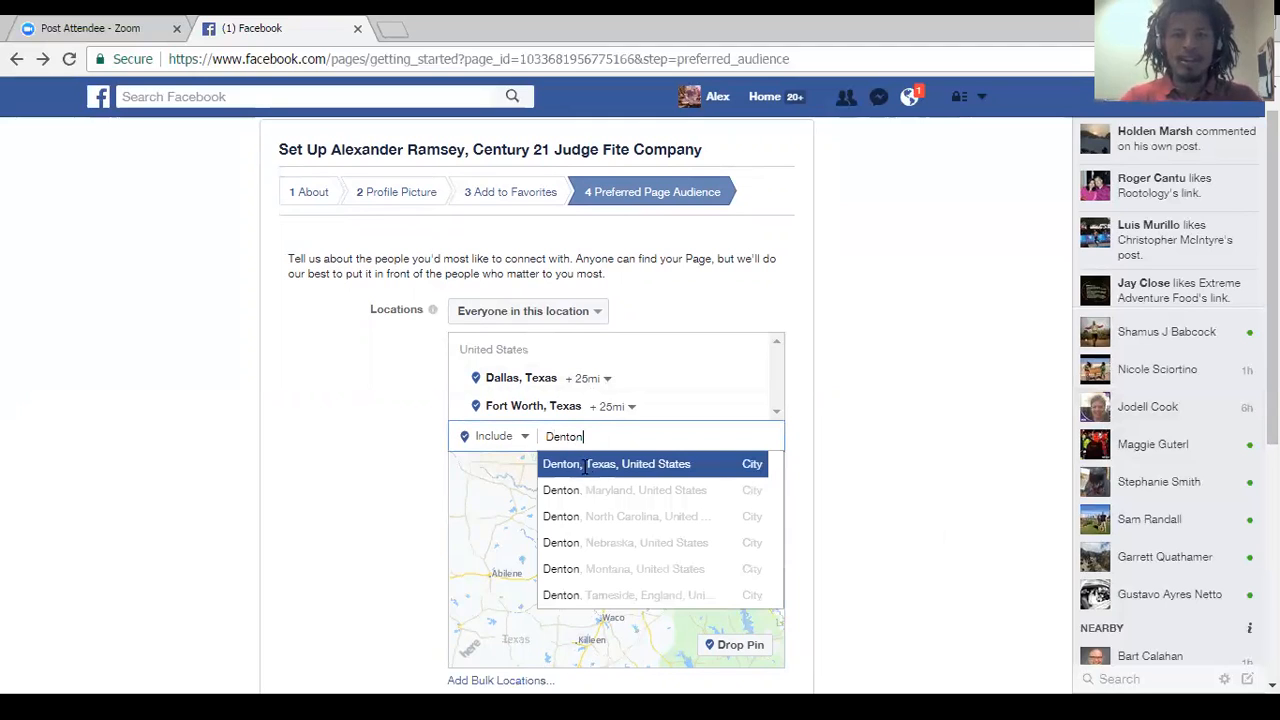
pyautogui.click(585, 466)
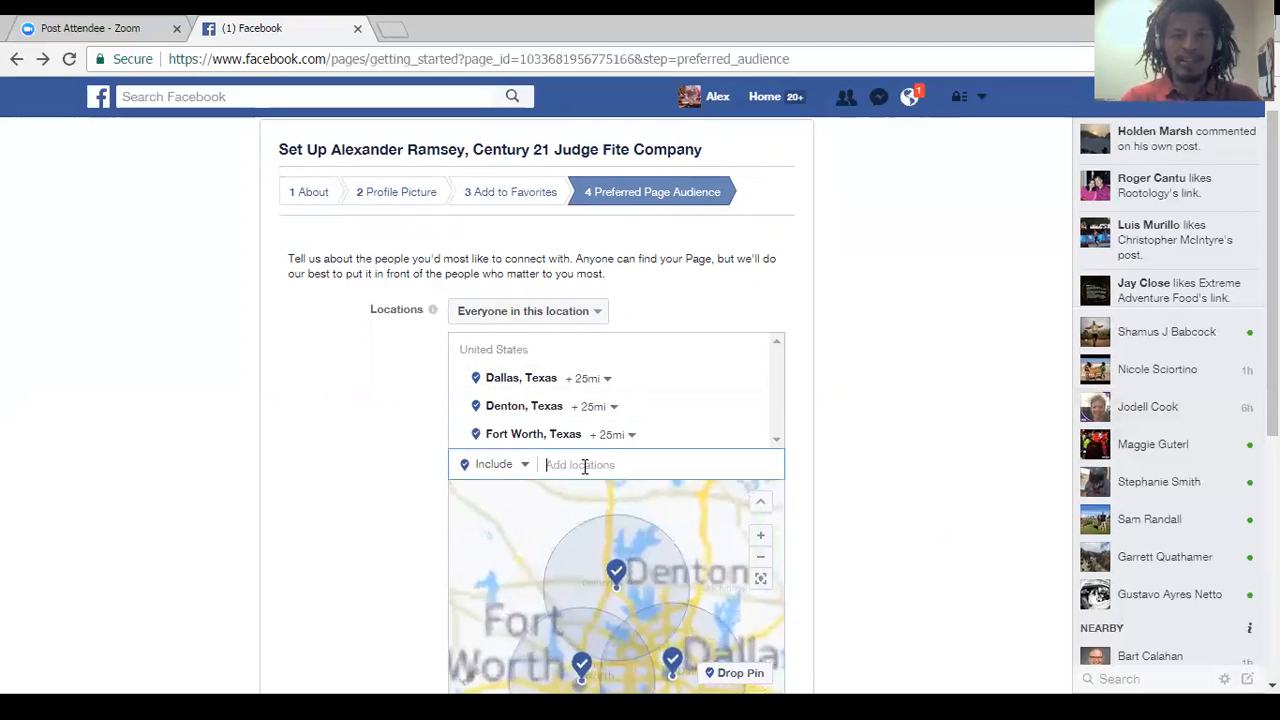
pyautogui.click(603, 464)
pyautogui.write('Mckinney texas')
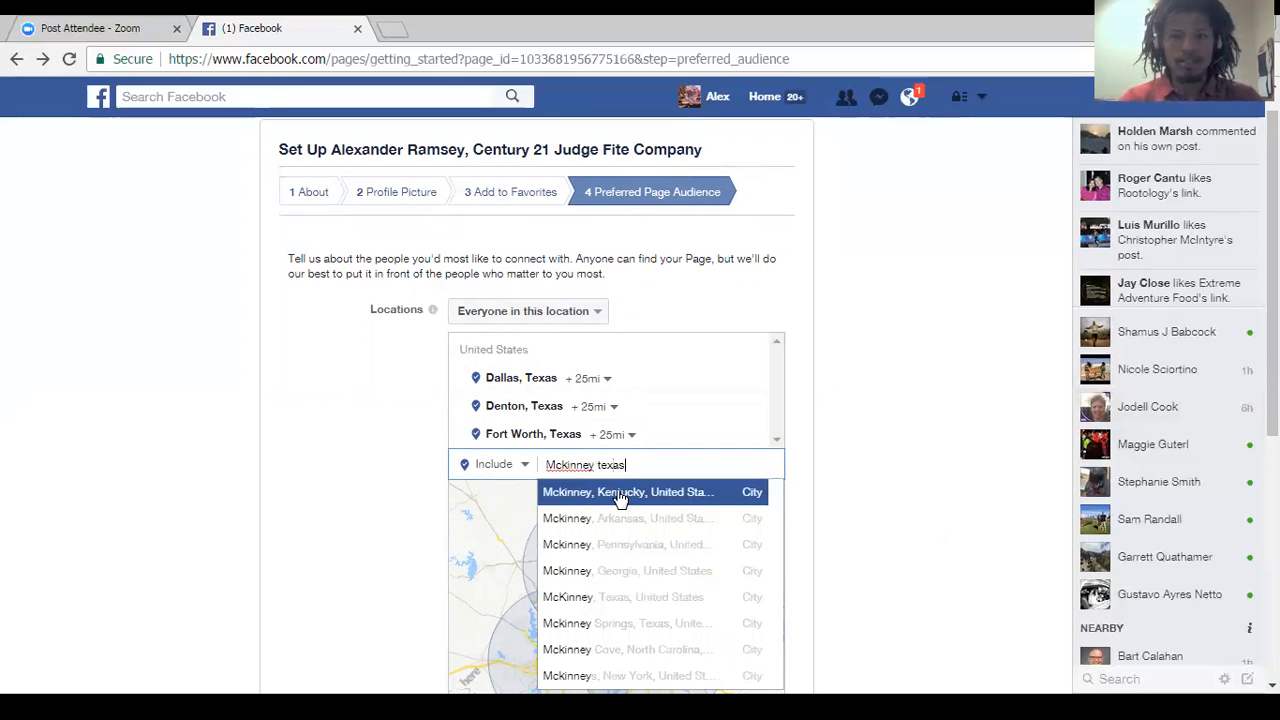
pyautogui.click(624, 497)
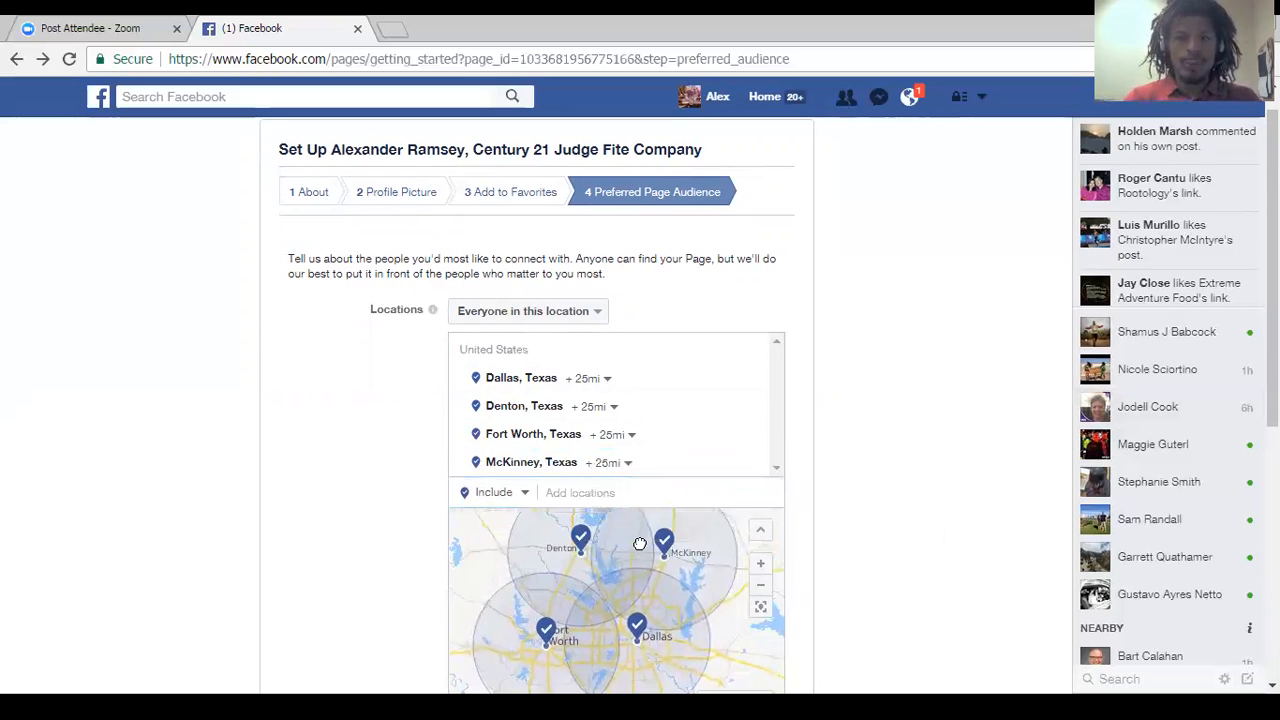
# Set the radius around both Dallas and Denton to 50 miles in the audience locations.
pyautogui.click(606, 384)
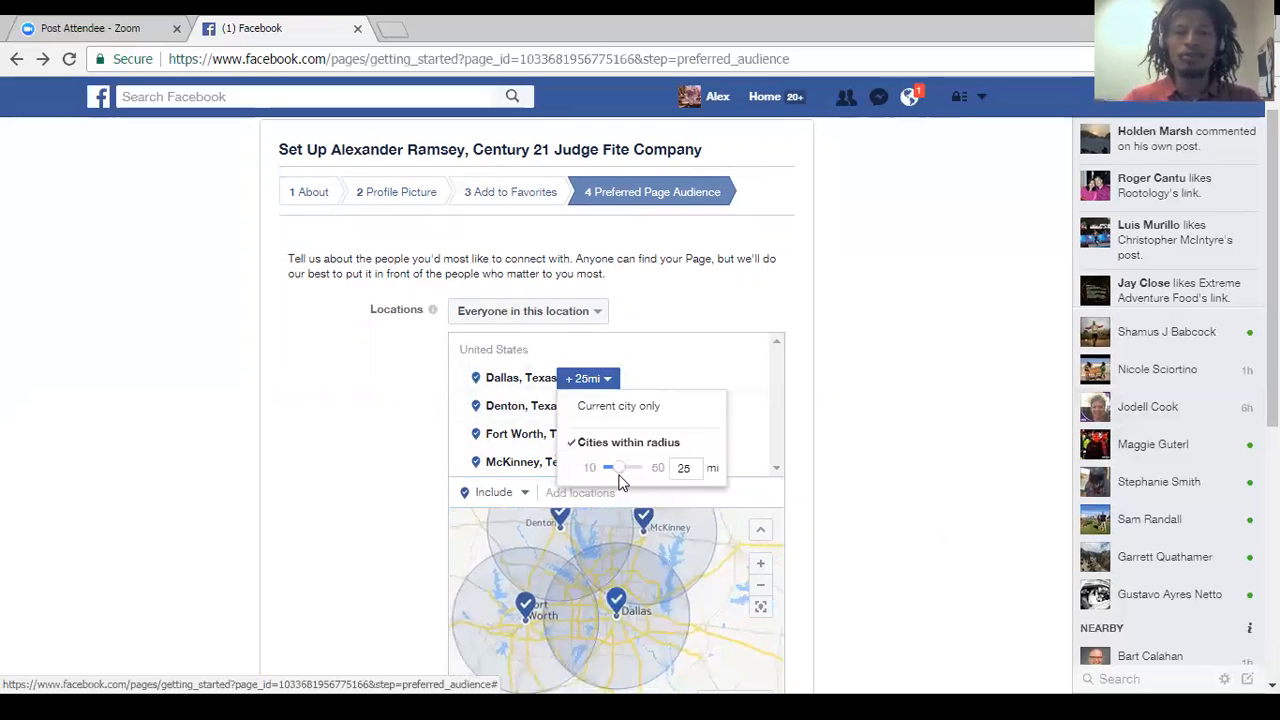
pyautogui.moveTo(617, 474); pyautogui.dragTo(651, 474)
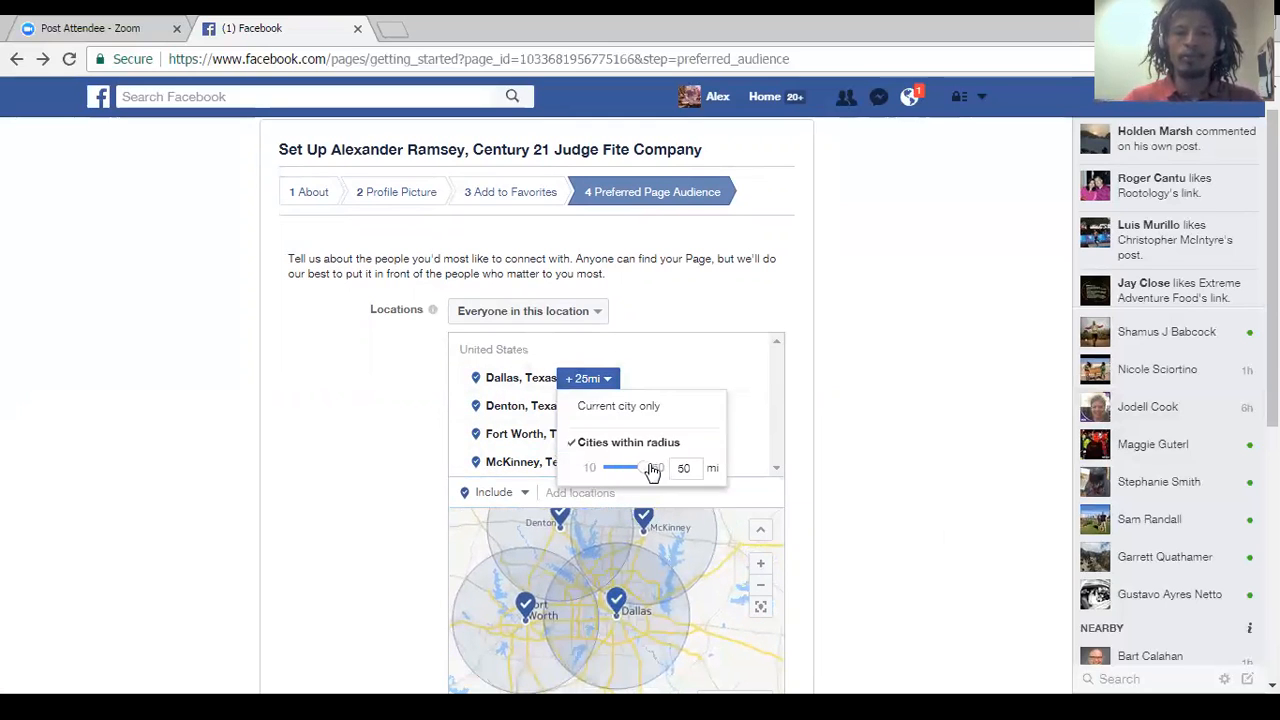
pyautogui.click(592, 406)
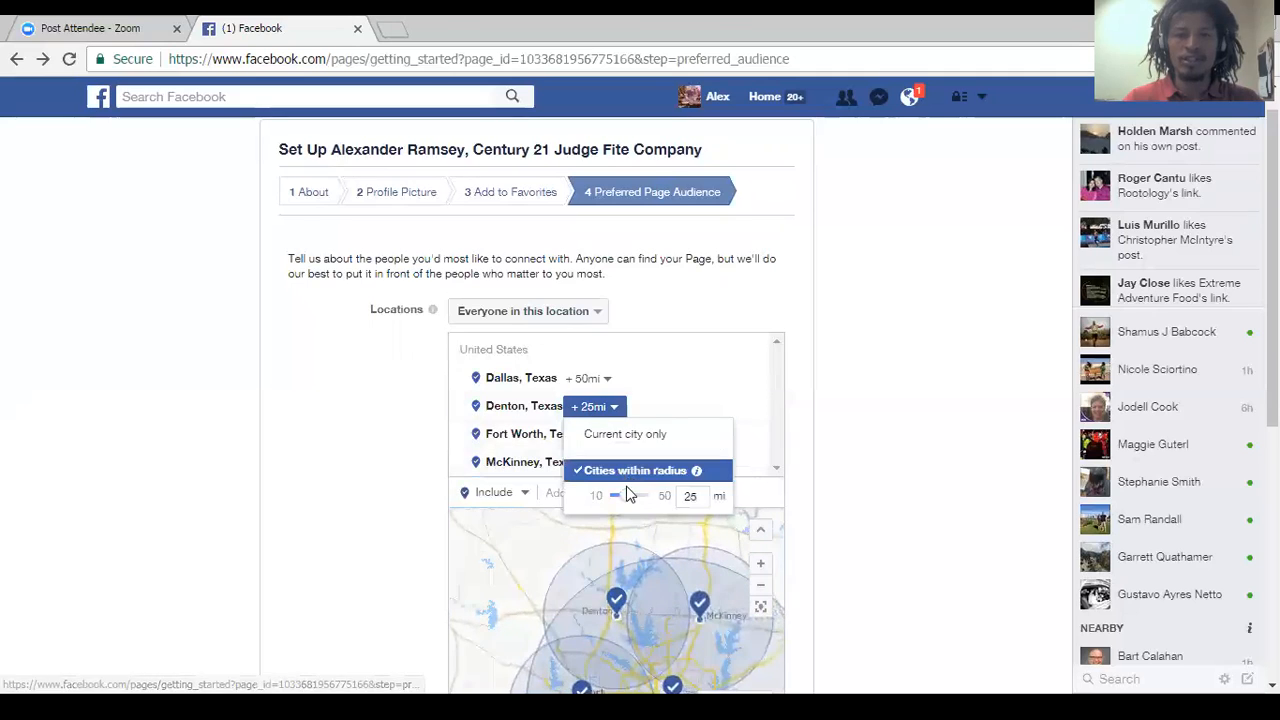
pyautogui.moveTo(628, 499); pyautogui.dragTo(666, 497)
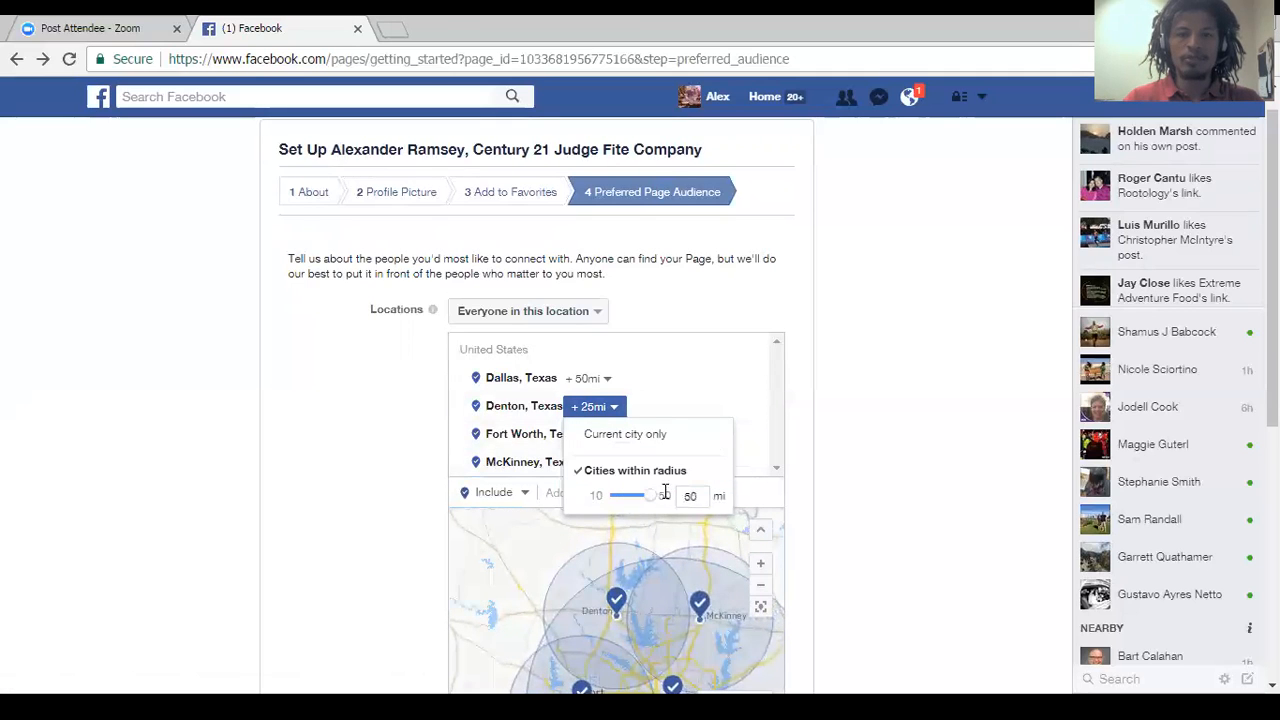
# Set the audience radius around Fort Worth to 45 miles and around McKinney to 50 miles.
pyautogui.click(607, 436)
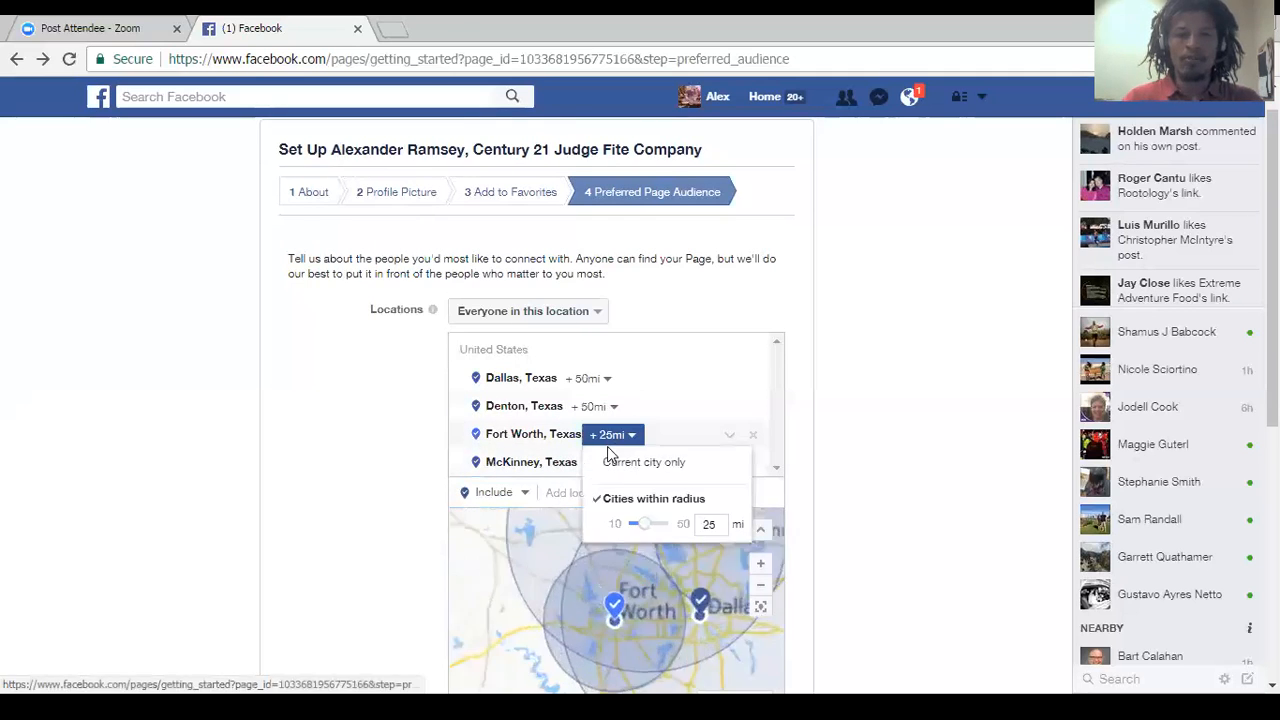
pyautogui.moveTo(641, 516); pyautogui.dragTo(662, 522)
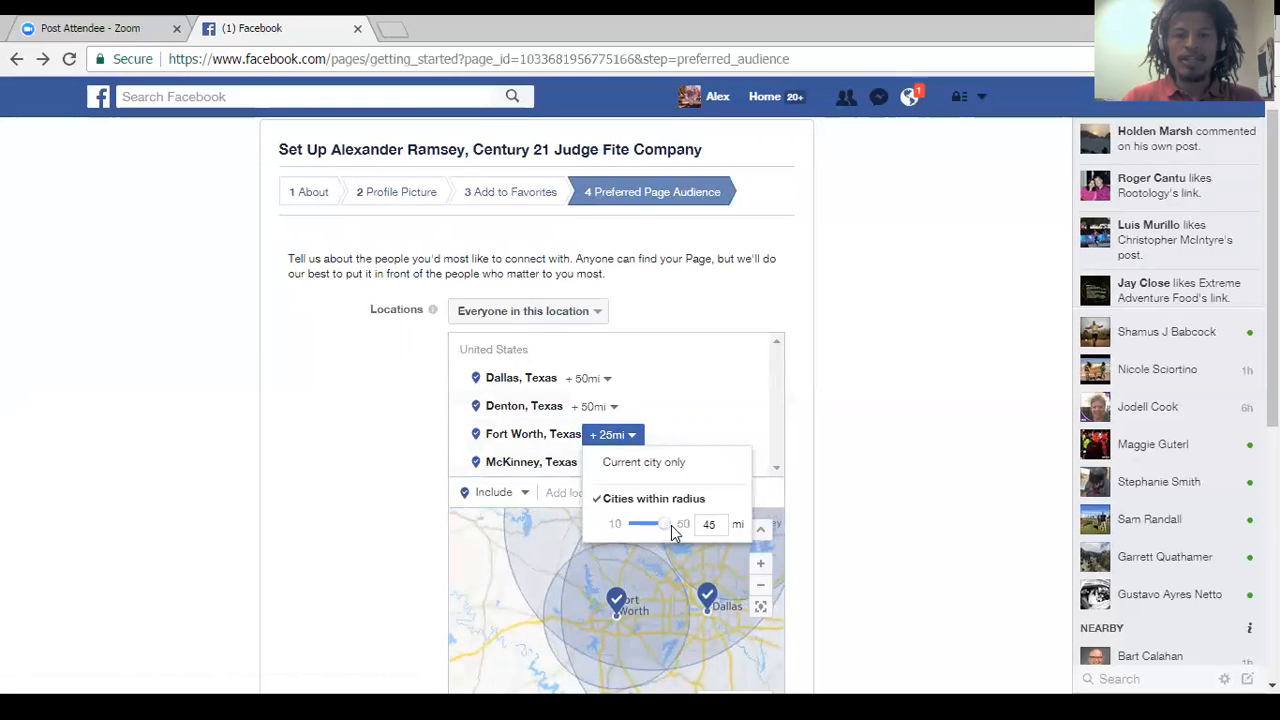
pyautogui.click(646, 491)
pyautogui.click(607, 462)
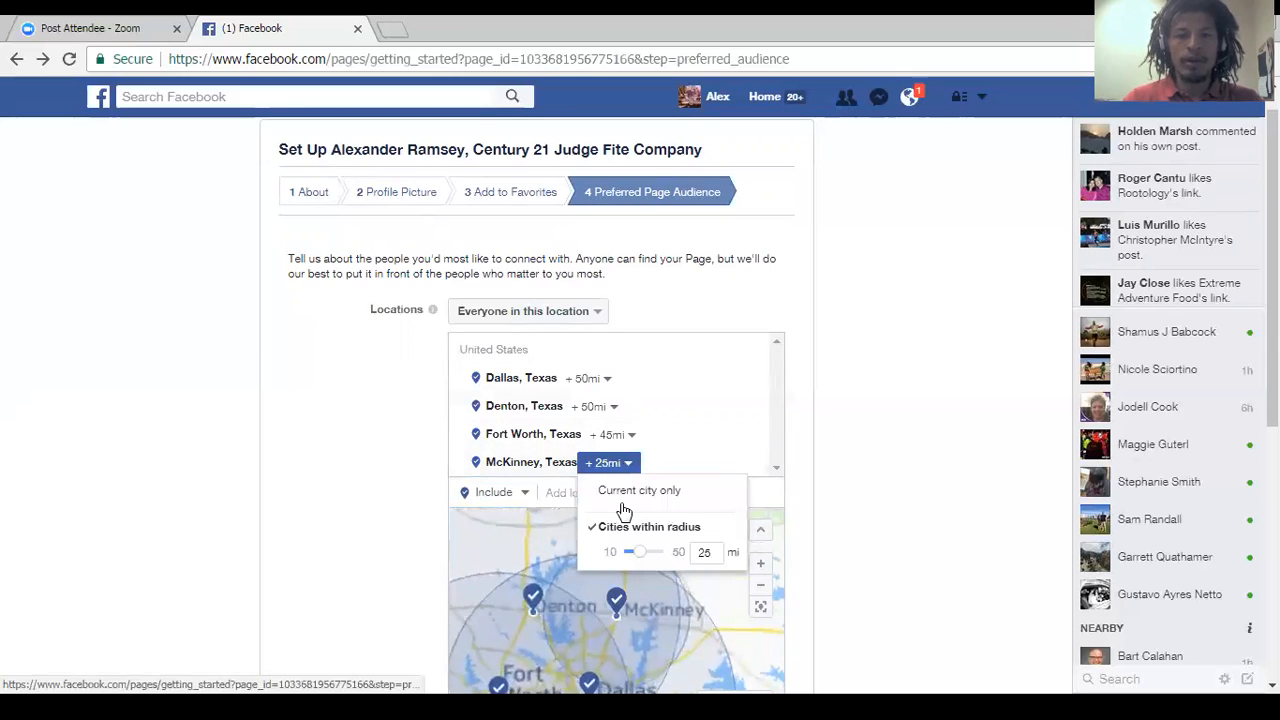
pyautogui.moveTo(644, 560); pyautogui.dragTo(690, 552)
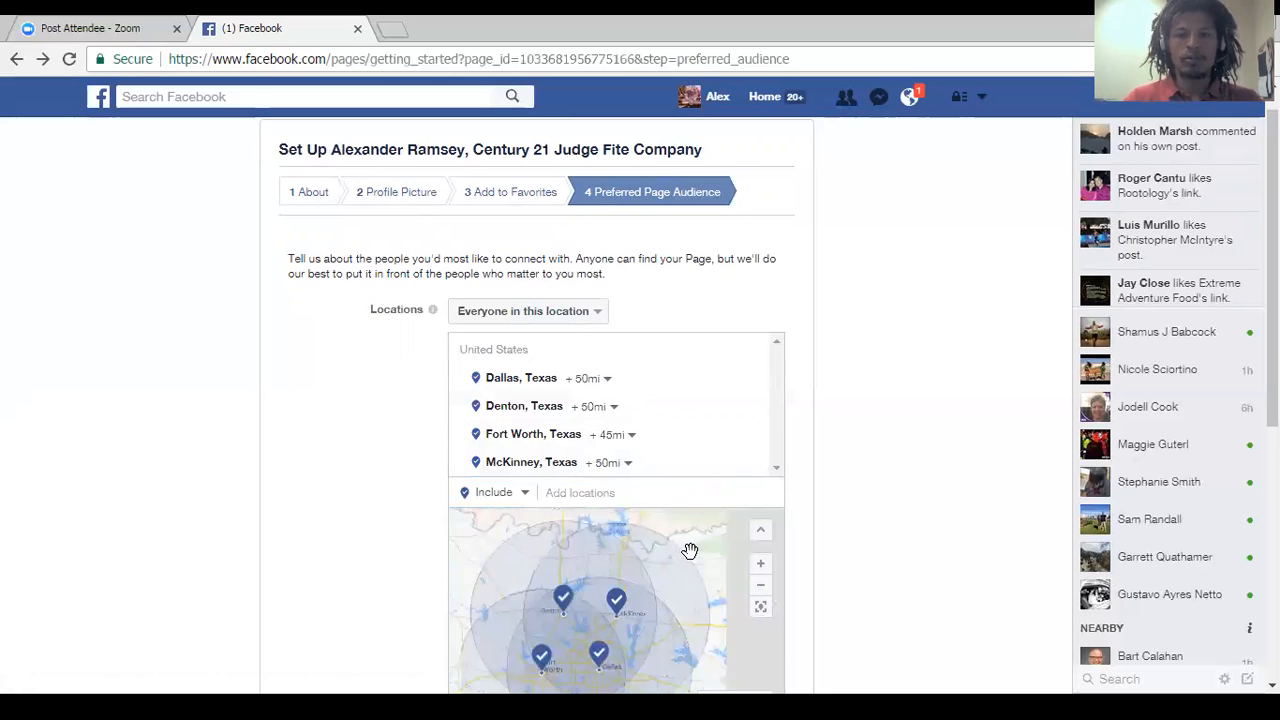
pyautogui.click(759, 586)
pyautogui.moveTo(675, 607); pyautogui.dragTo(684, 579)
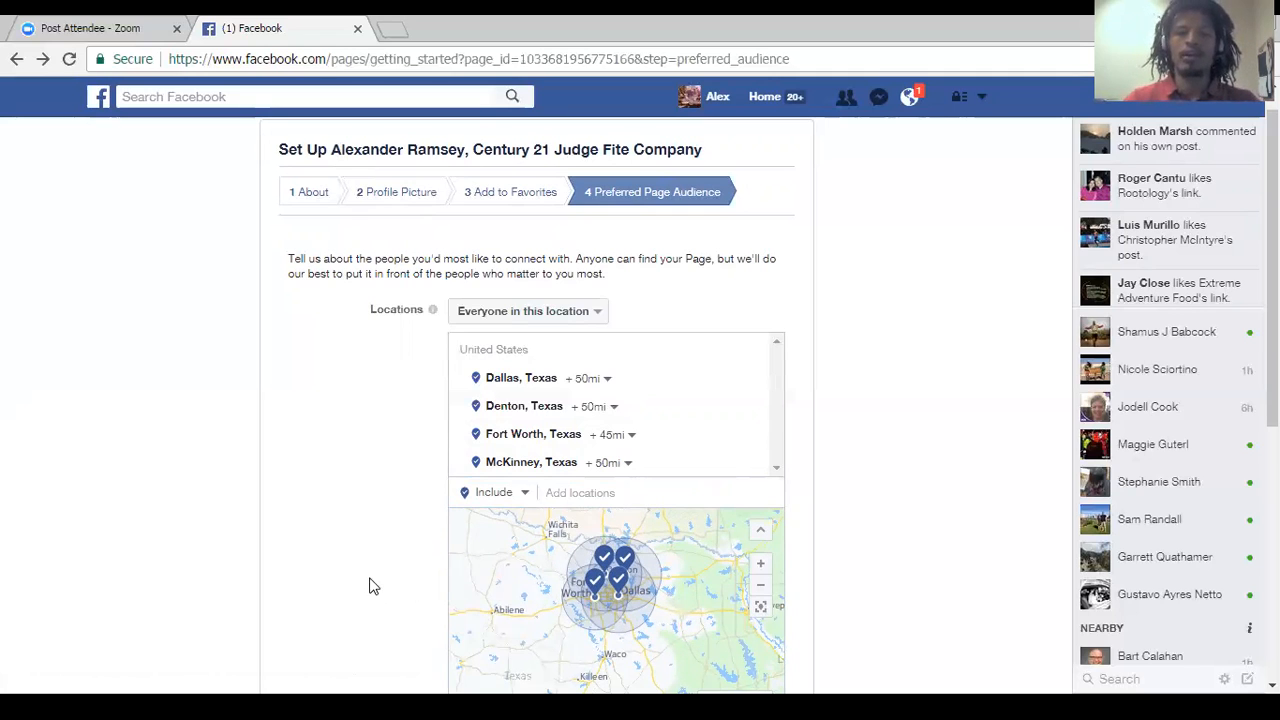
pyautogui.scroll(-3, 343, 600)
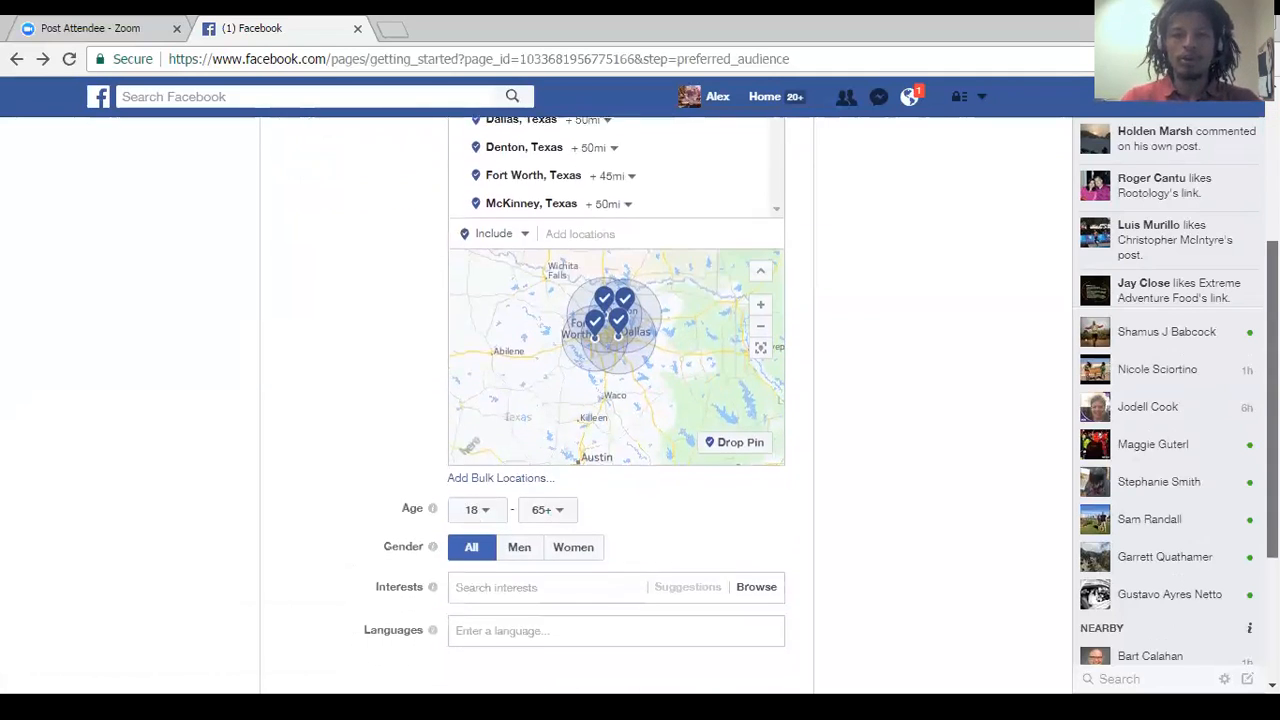
# Set the minimum age of the preferred Page audience to 27.
pyautogui.click(473, 504)
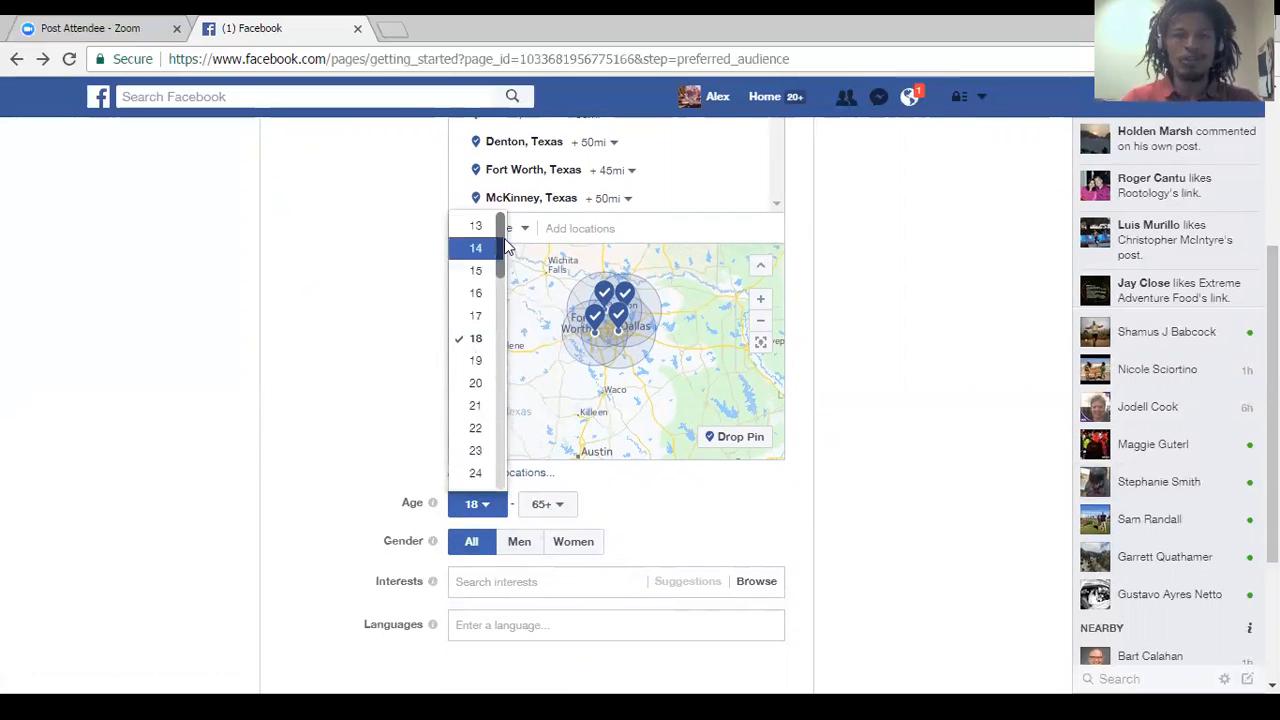
pyautogui.scroll(-2, 502, 272)
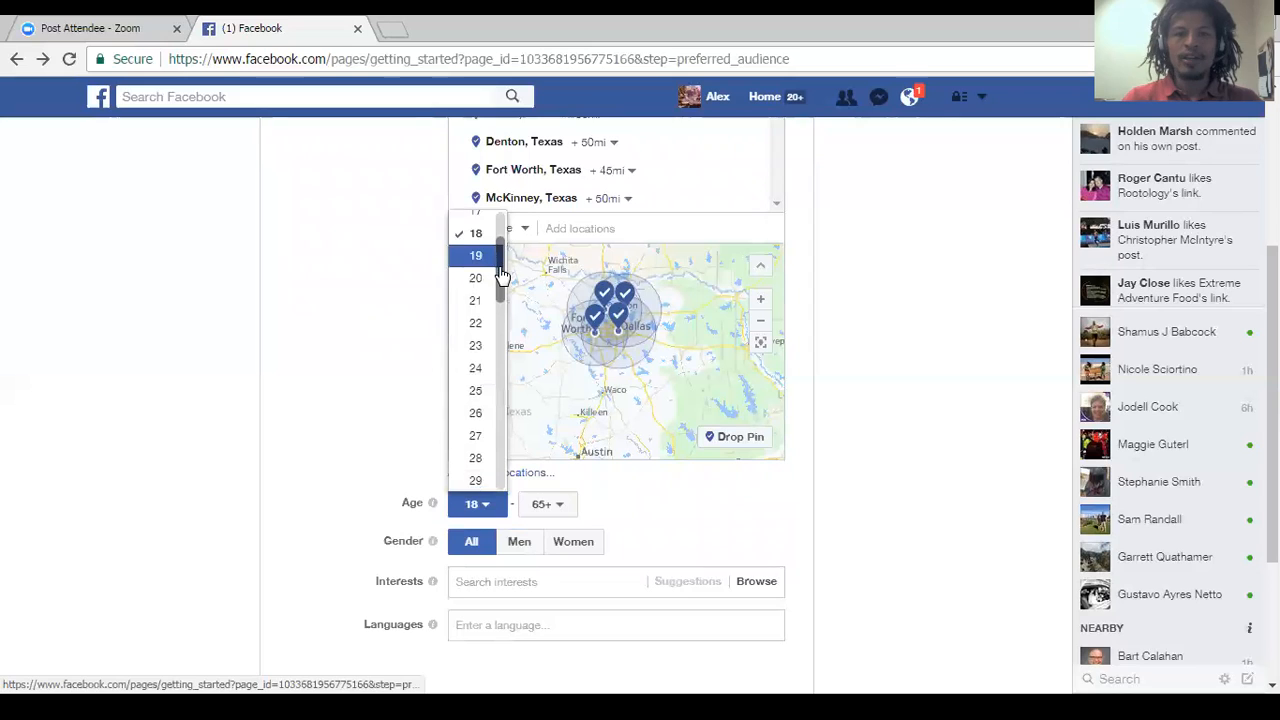
pyautogui.click(476, 399)
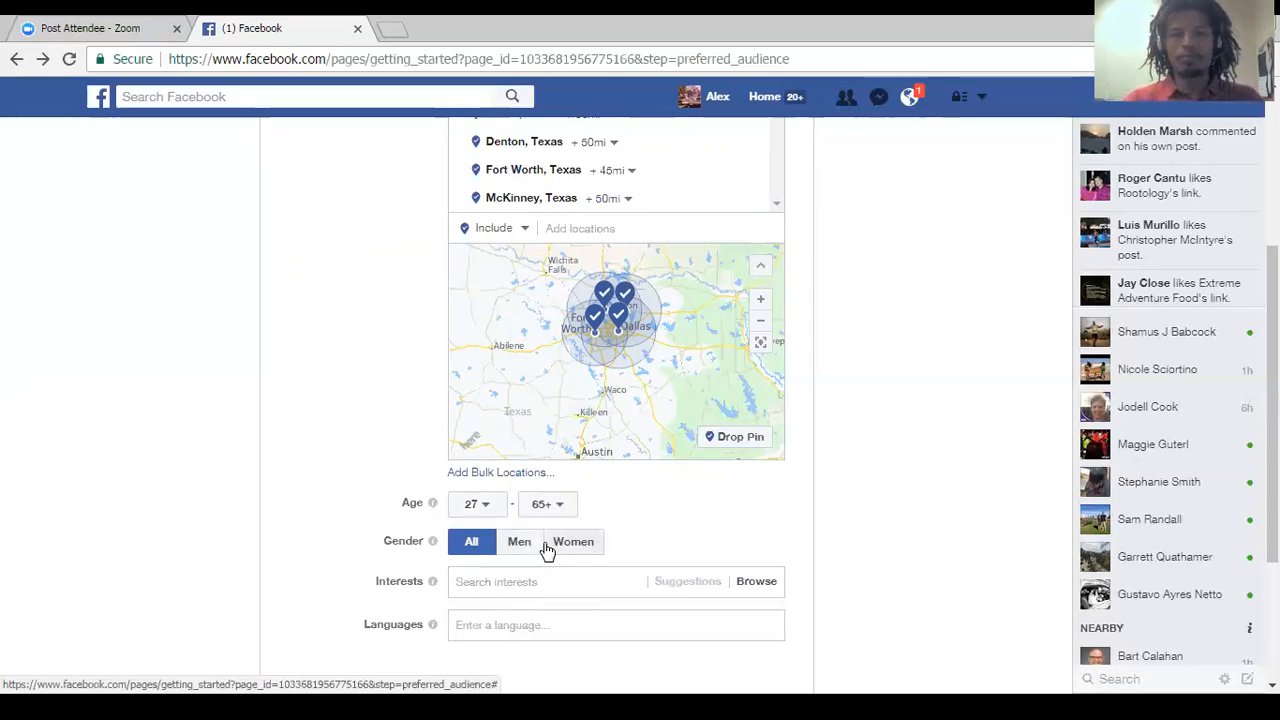
# Add Meditation and Gyms from the Fitness and wellness category to the audience's interests.
pyautogui.scroll(-1, 688, 556)
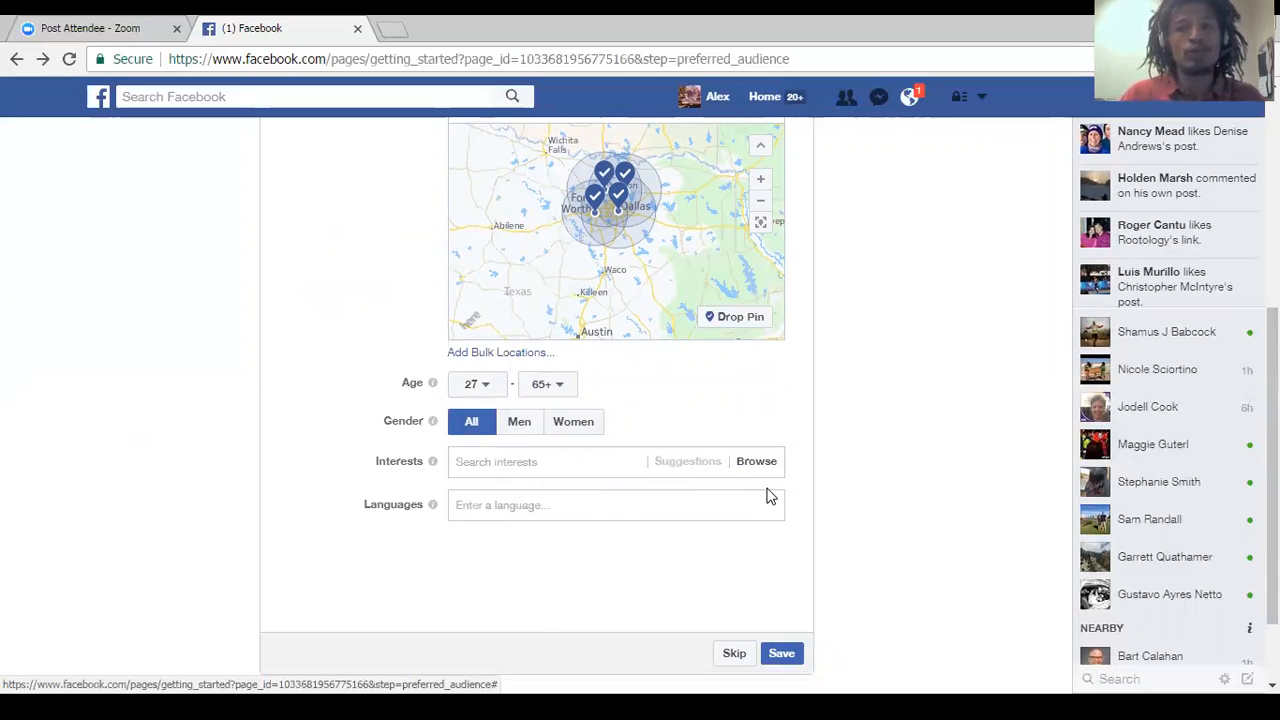
pyautogui.click(757, 468)
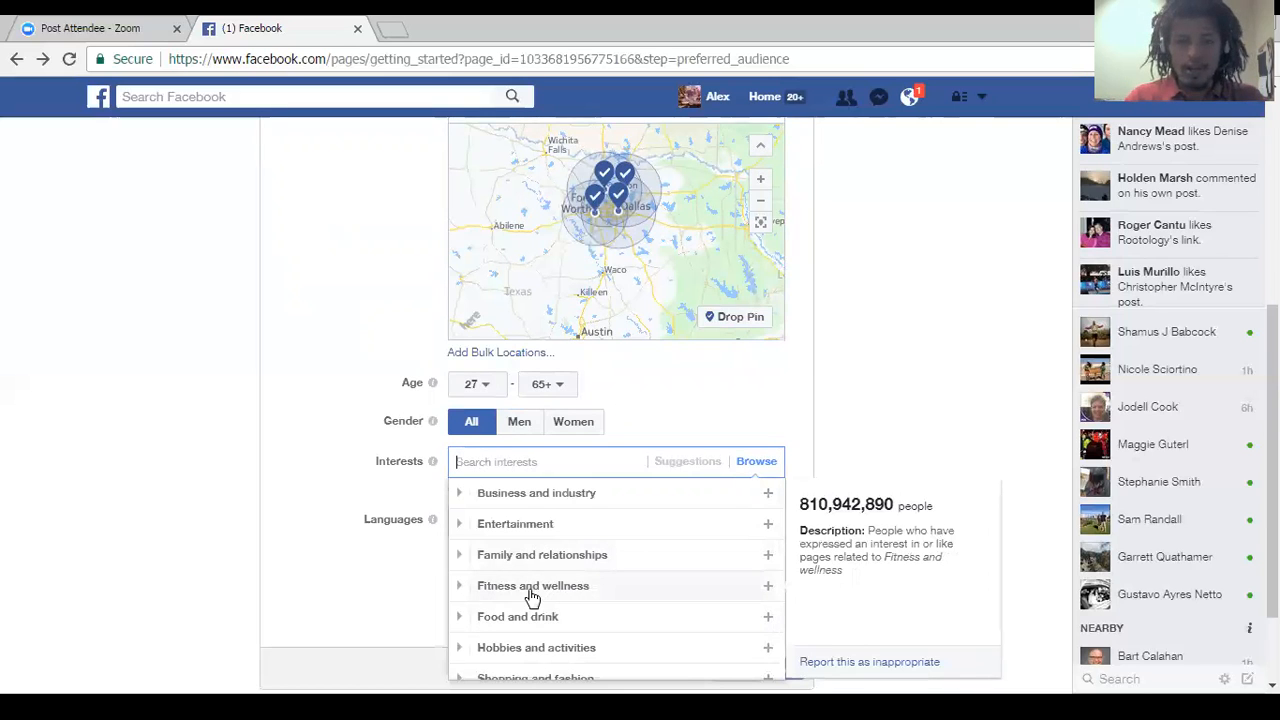
pyautogui.click(500, 586)
pyautogui.scroll(-2, 505, 586)
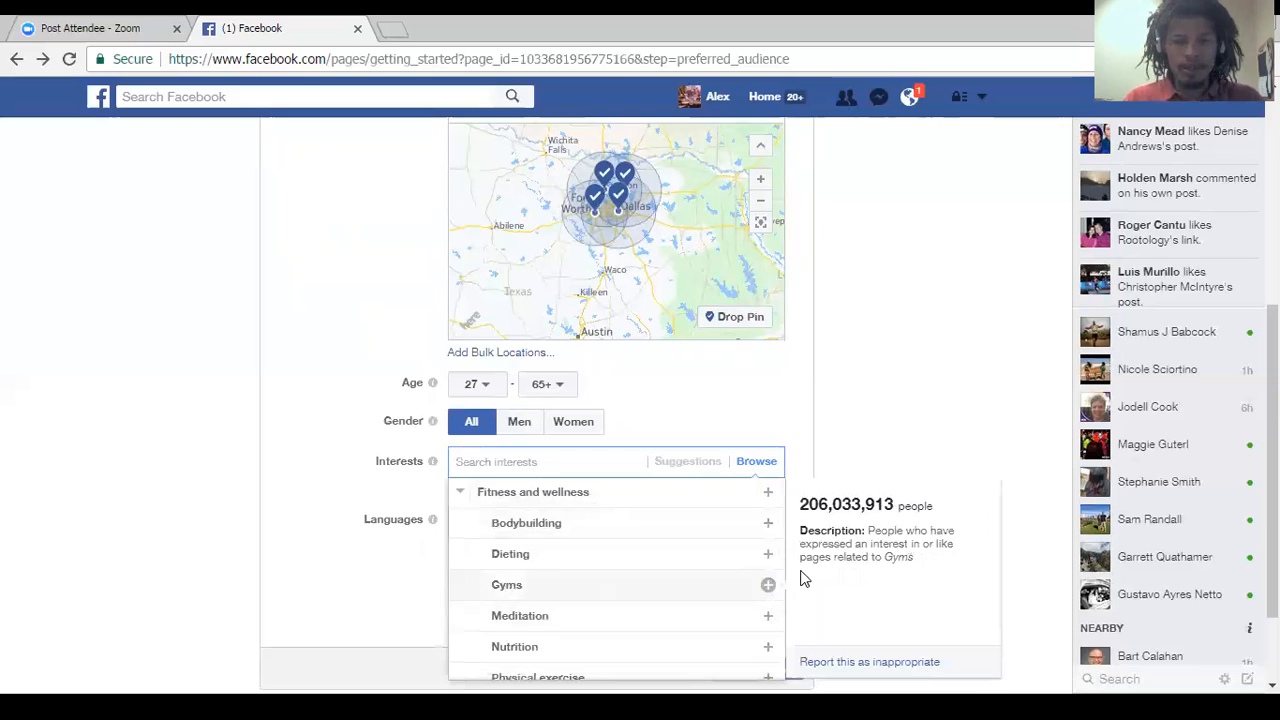
pyautogui.click(571, 620)
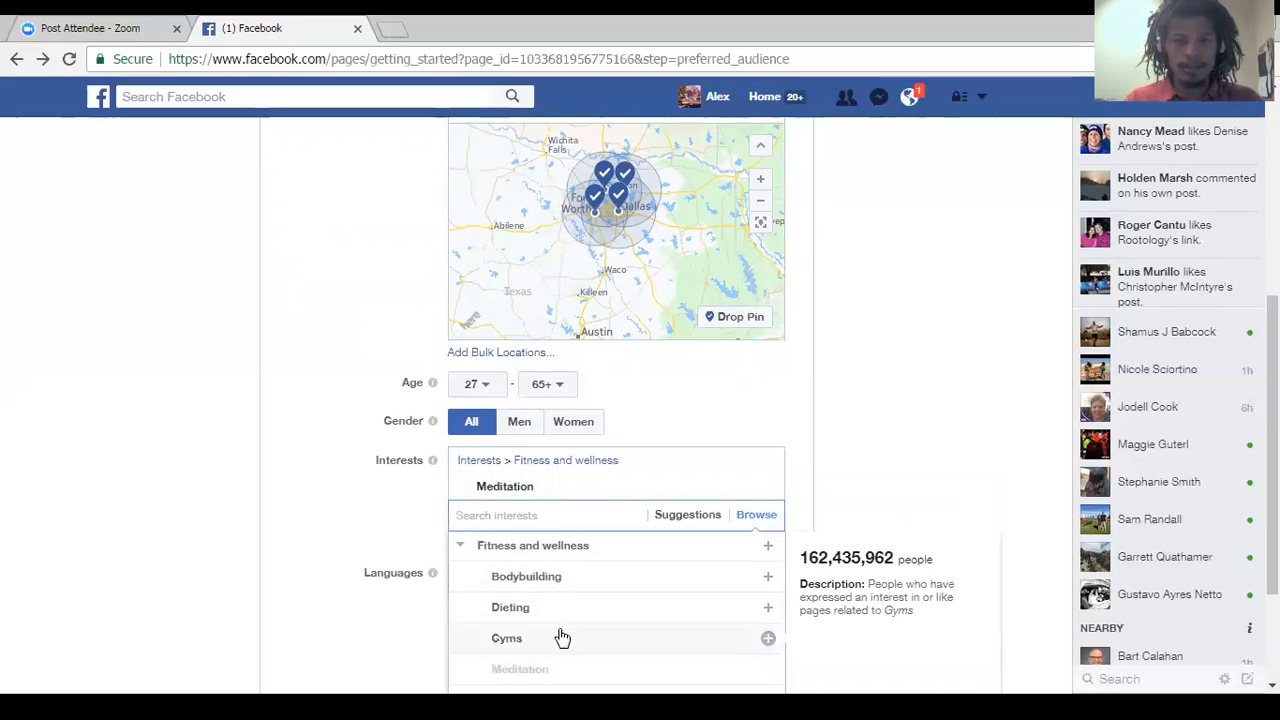
pyautogui.click(557, 644)
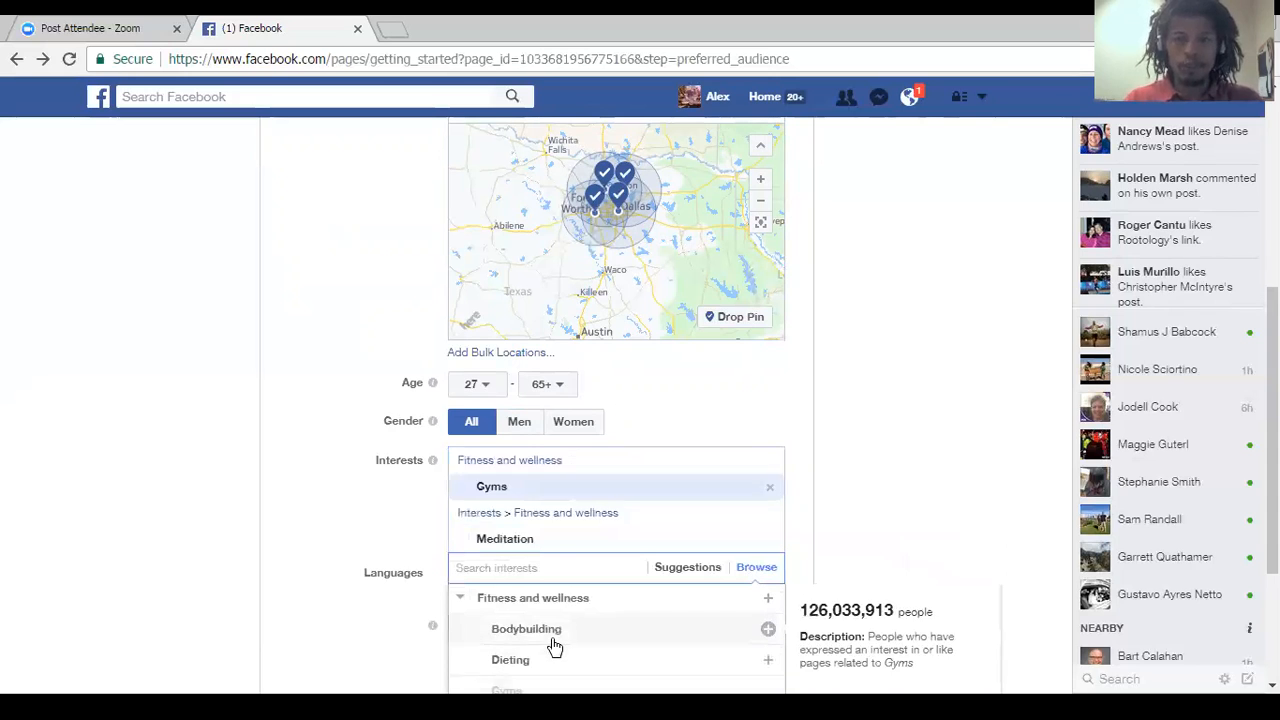
# Search the audience interests for "running" and add Running.
pyautogui.click(526, 541)
pyautogui.write('running')
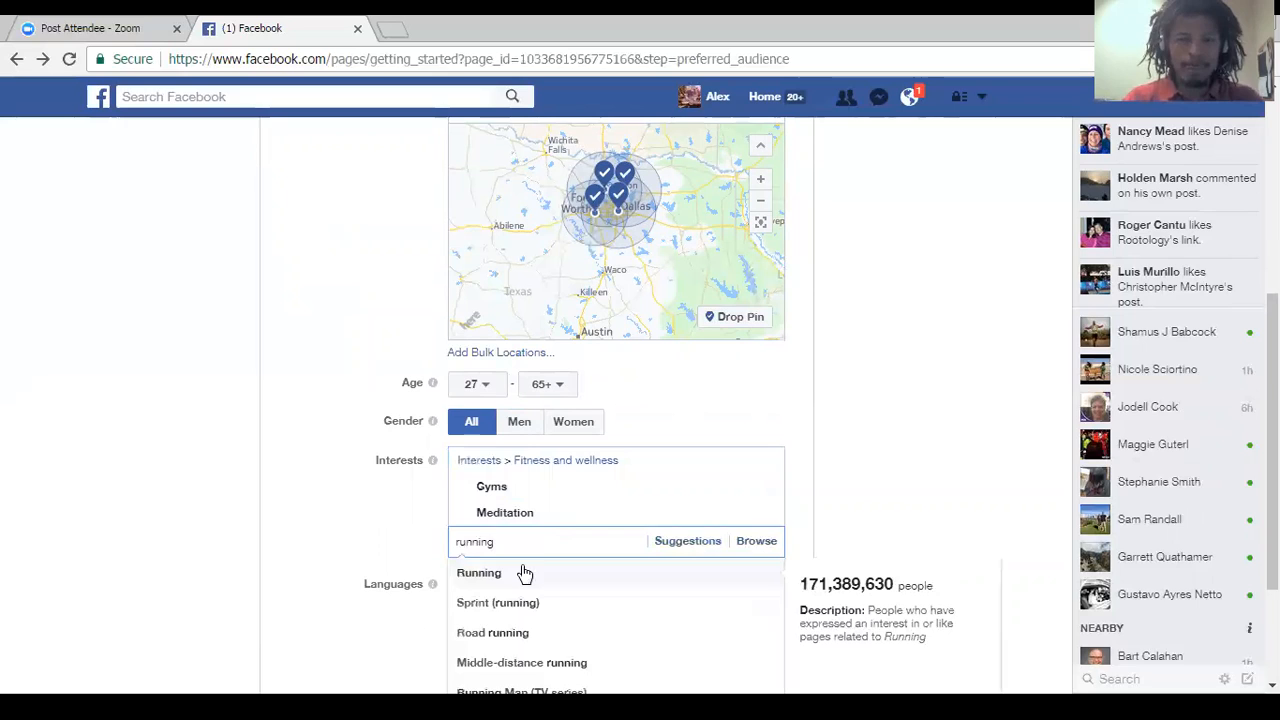
pyautogui.click(510, 573)
pyautogui.click(341, 570)
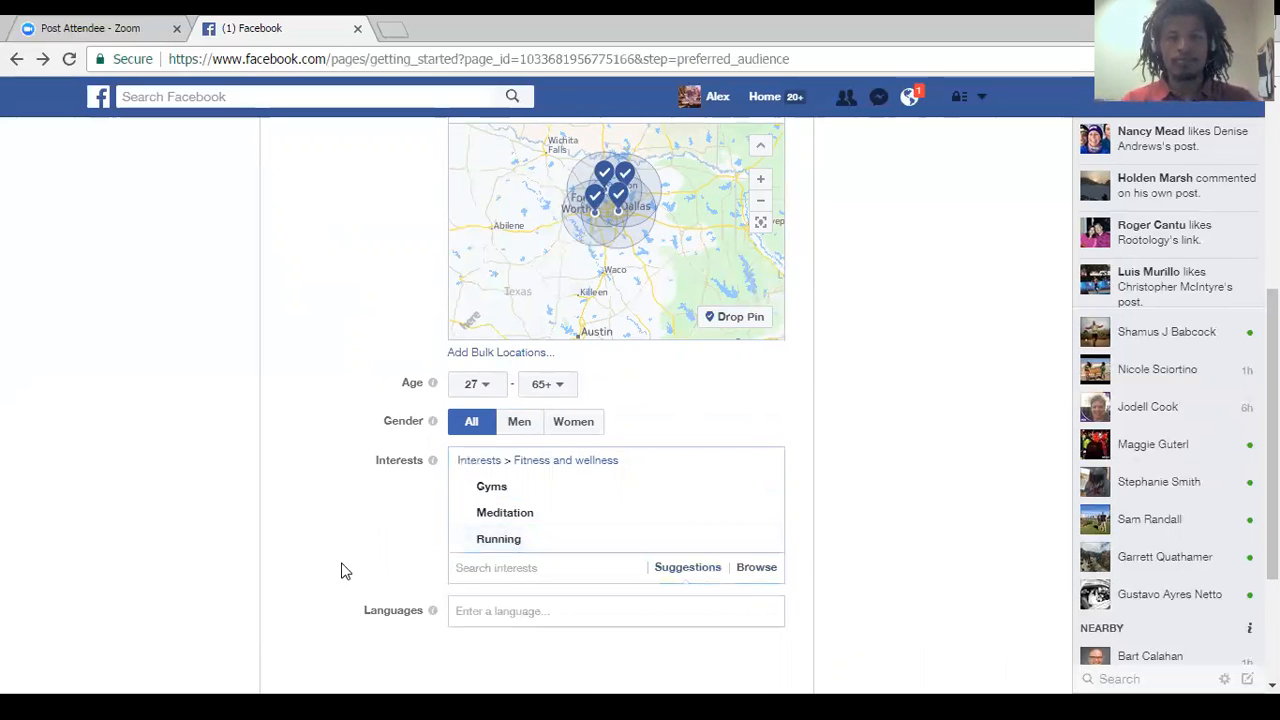
# Search the audience interests for "real estate" and add the Real estate interest.
pyautogui.click(509, 568)
pyautogui.write('reall esyaye\\')
pyautogui.press('BackSpace')
pyautogui.press('BackSpace')
pyautogui.press('BackSpace')
pyautogui.press('BackSpace')
pyautogui.write('tate')
pyautogui.click(509, 605)
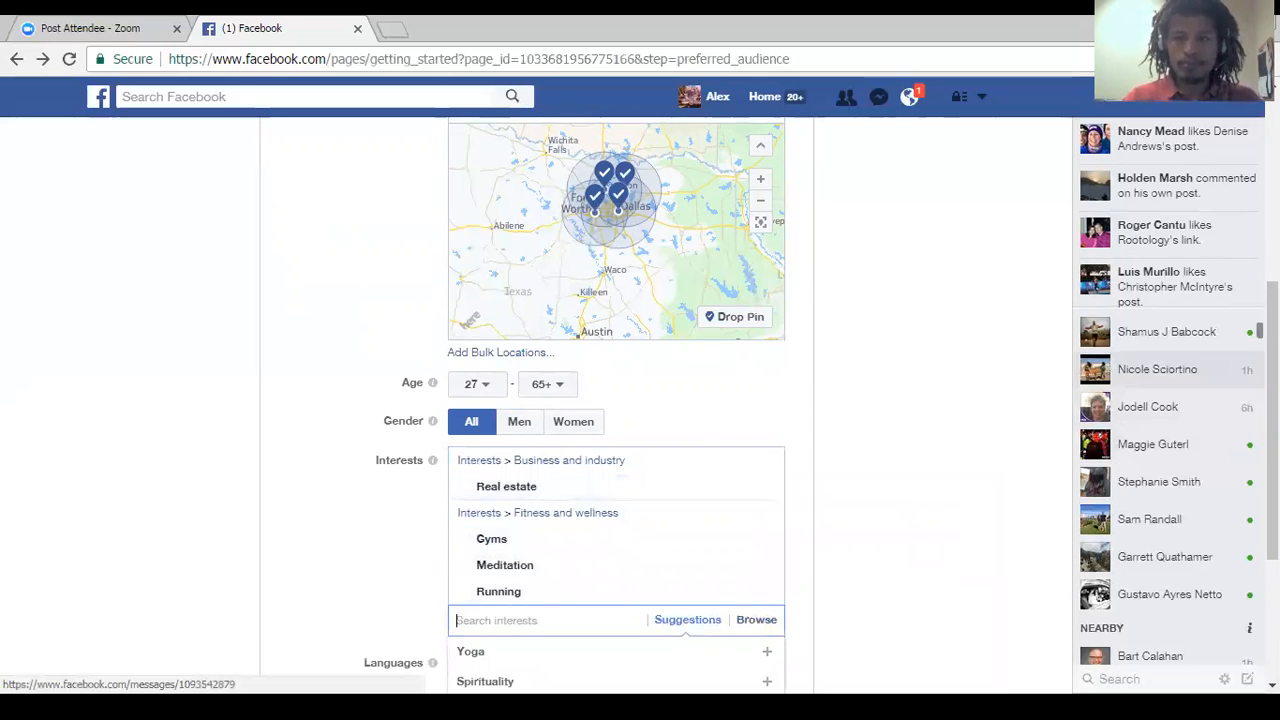
# Search the interests for "real estate" again and add Real estate investing to the audience.
pyautogui.scroll(-2, 610, 500)
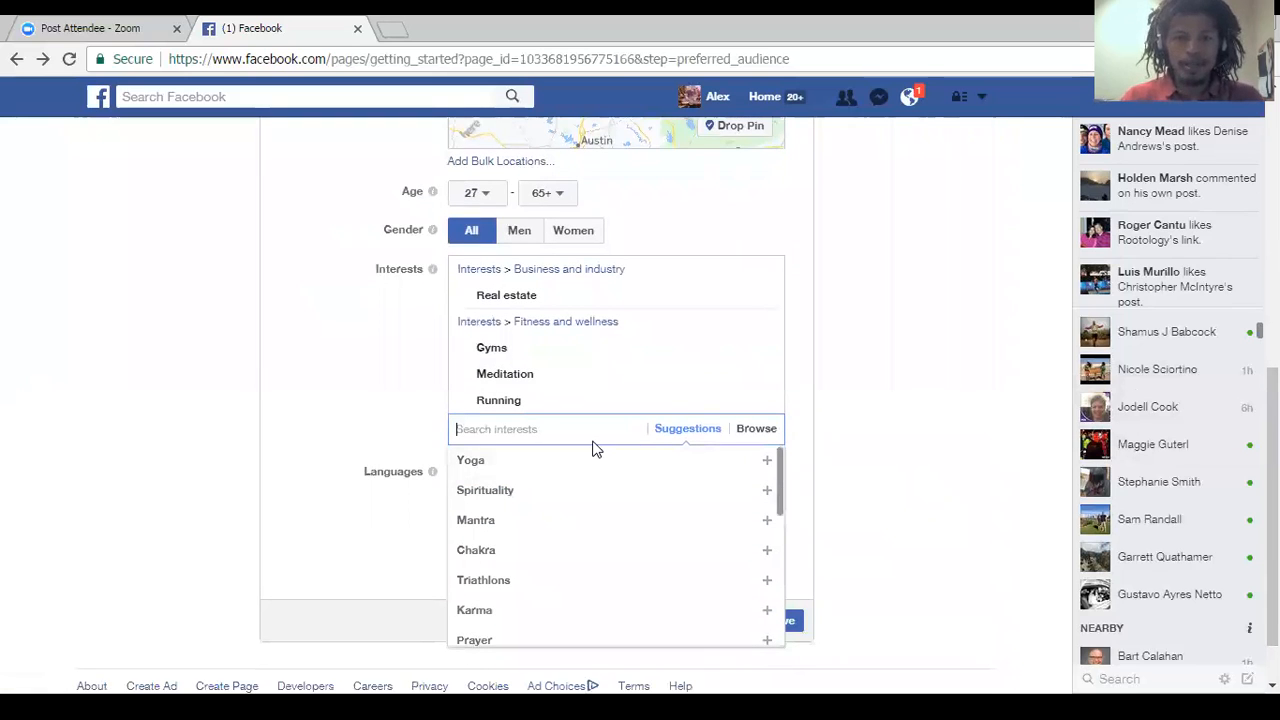
pyautogui.click(553, 272)
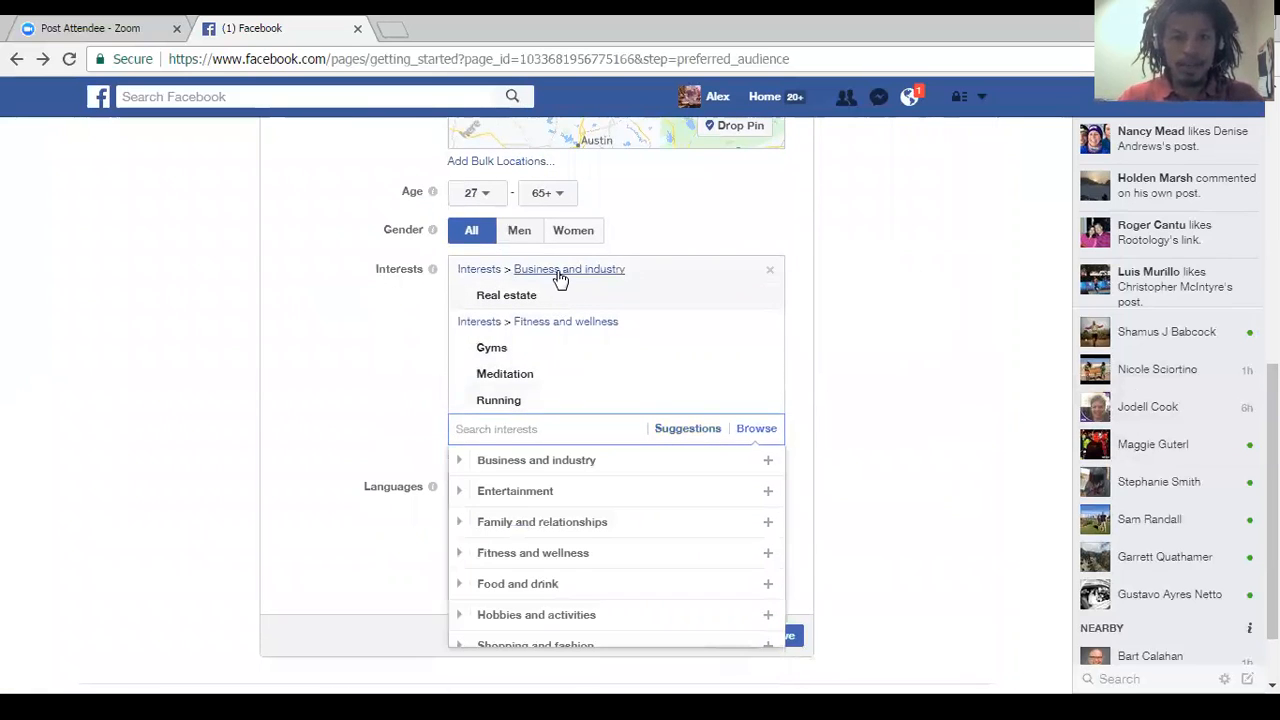
pyautogui.click(510, 430)
pyautogui.write('real esyaye')
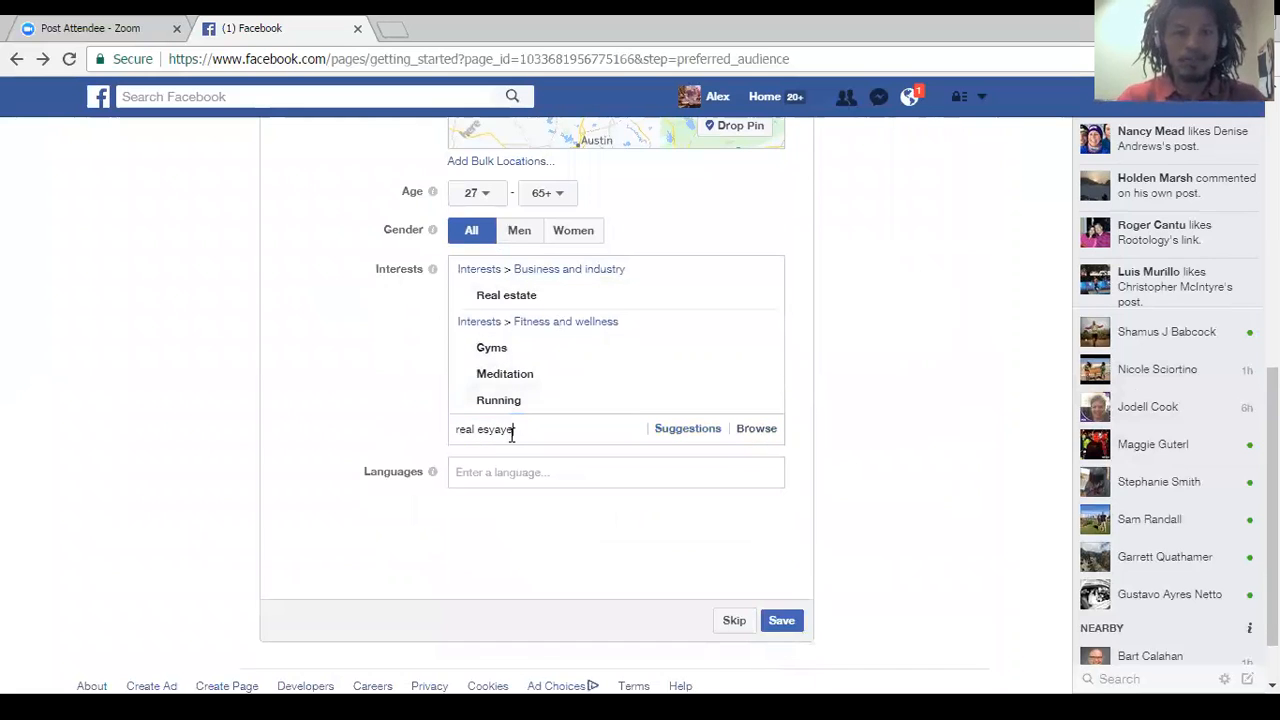
pyautogui.press('BackSpace')
pyautogui.press('BackSpace')
pyautogui.press('BackSpace')
pyautogui.press('BackSpace')
pyautogui.write('tate')
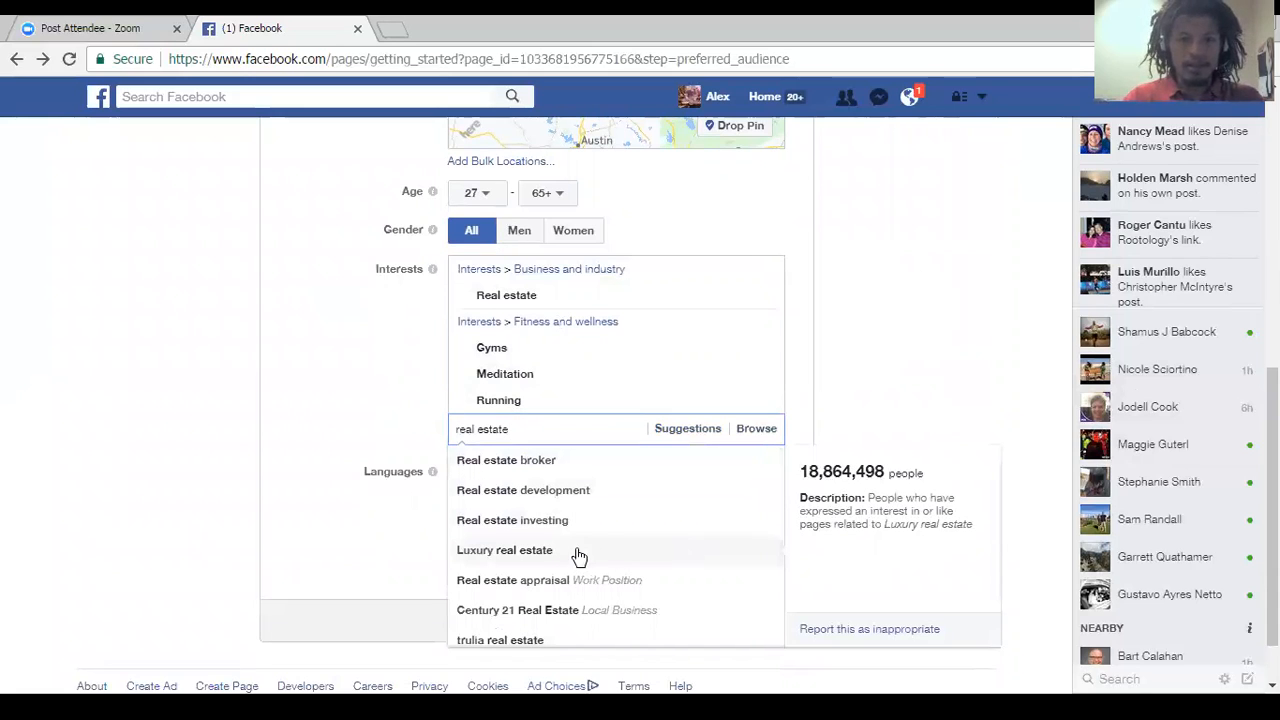
pyautogui.click(502, 520)
# Find and add Real estate development as another interest of the preferred audience.
pyautogui.write('rea')
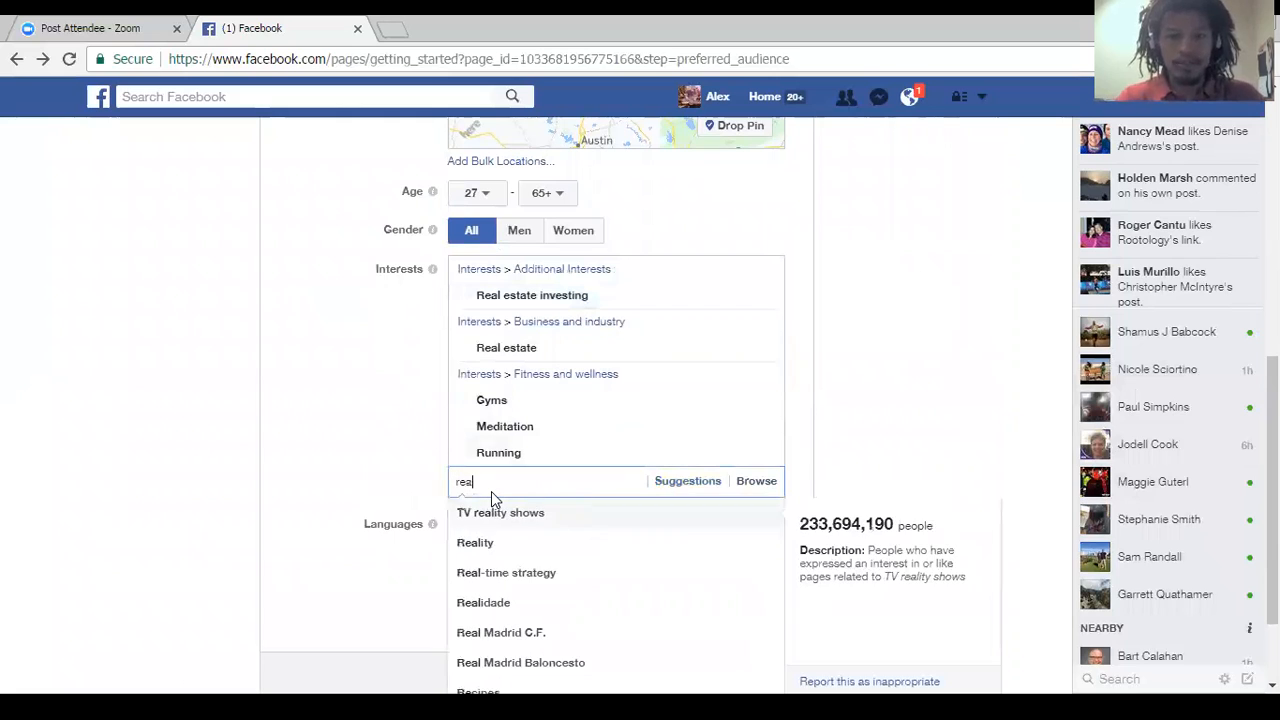
pyautogui.write('l es')
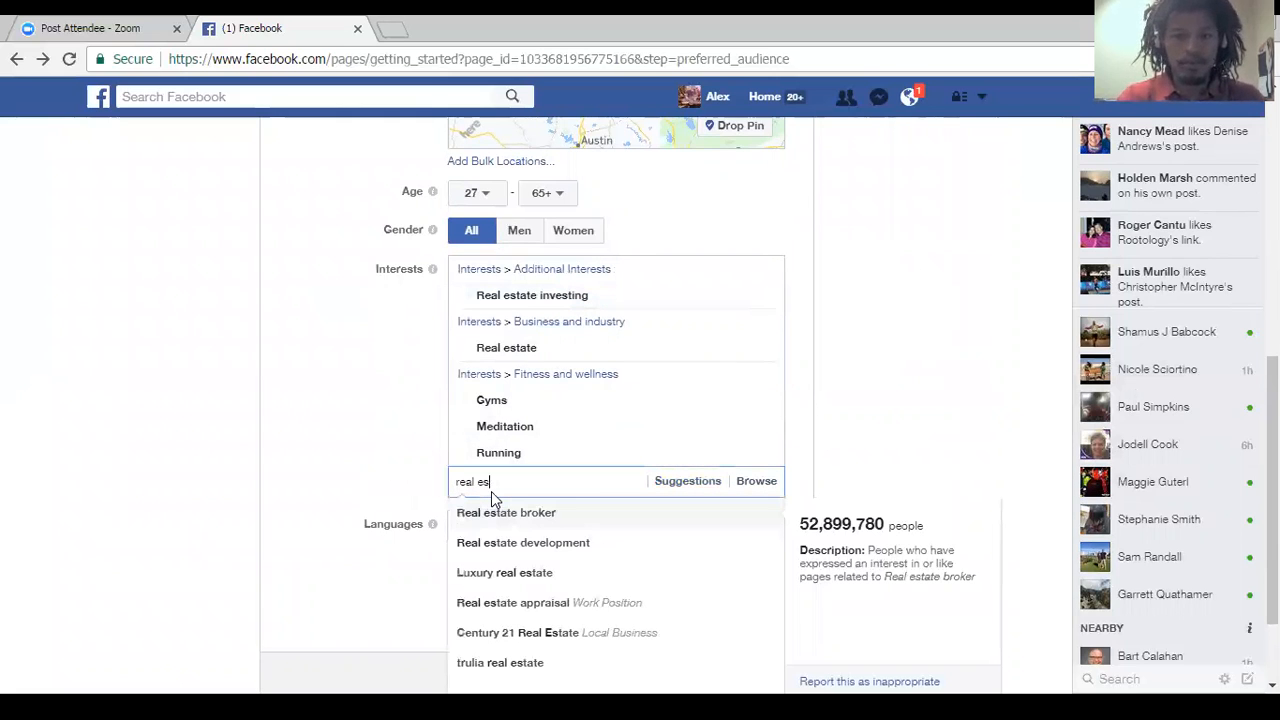
pyautogui.write('tate deve')
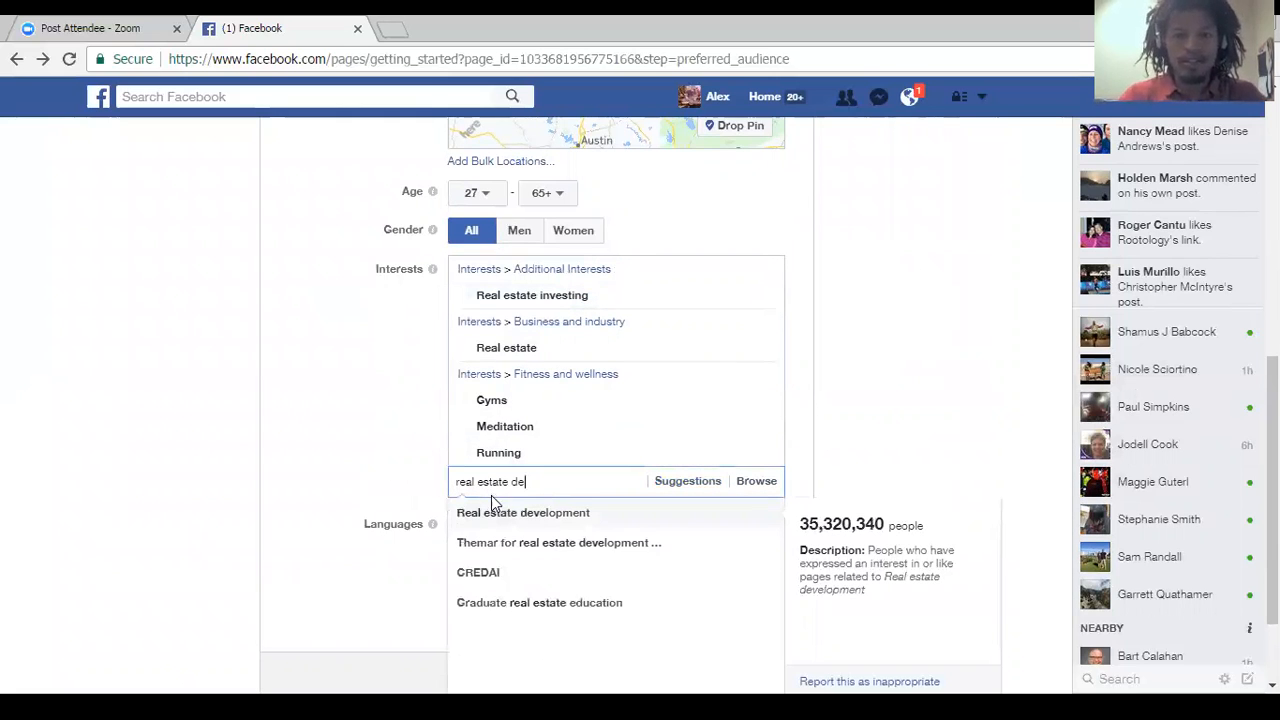
pyautogui.click(513, 515)
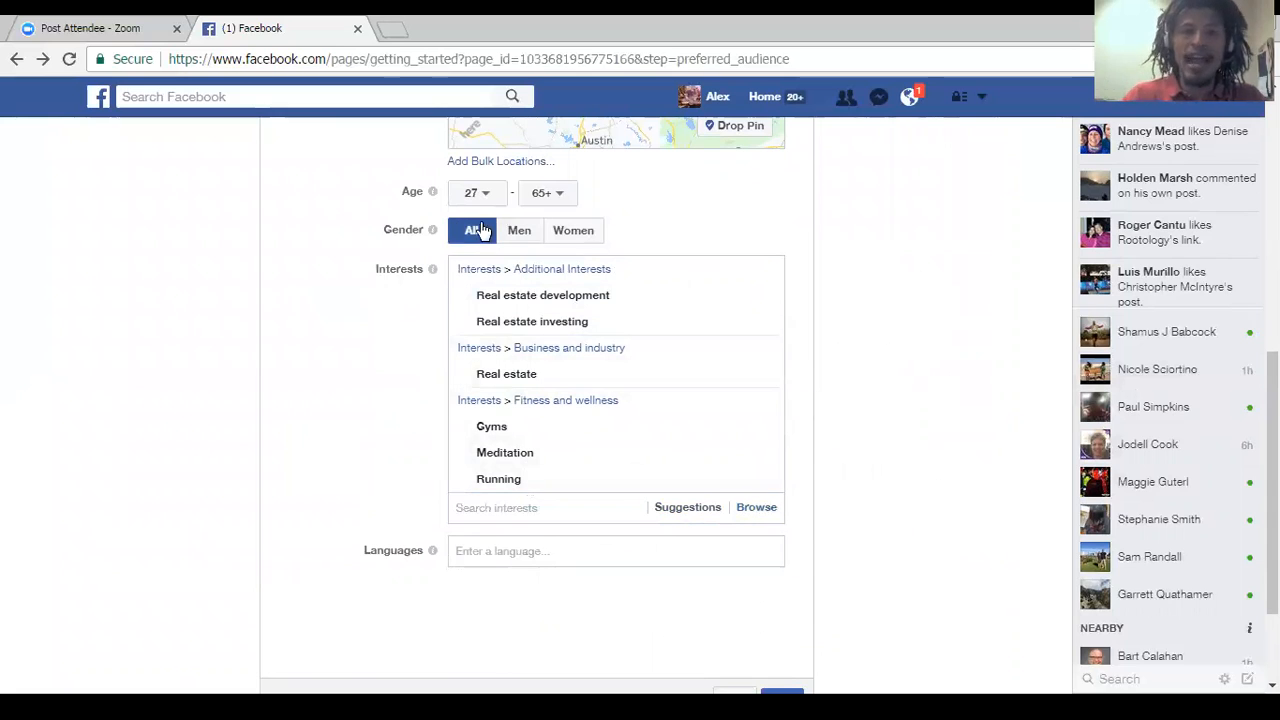
# Review the available interest categories without adding any, and save the preferred Page audience.
pyautogui.click(753, 510)
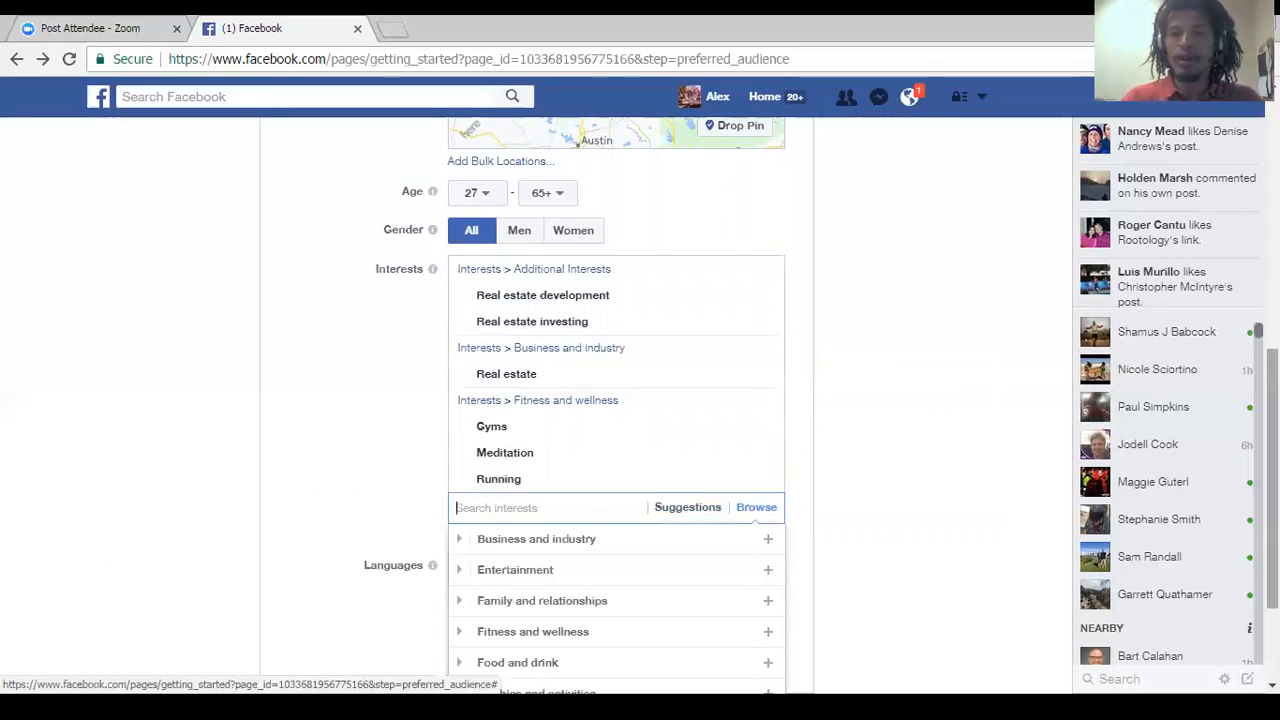
pyautogui.scroll(-2, 753, 510)
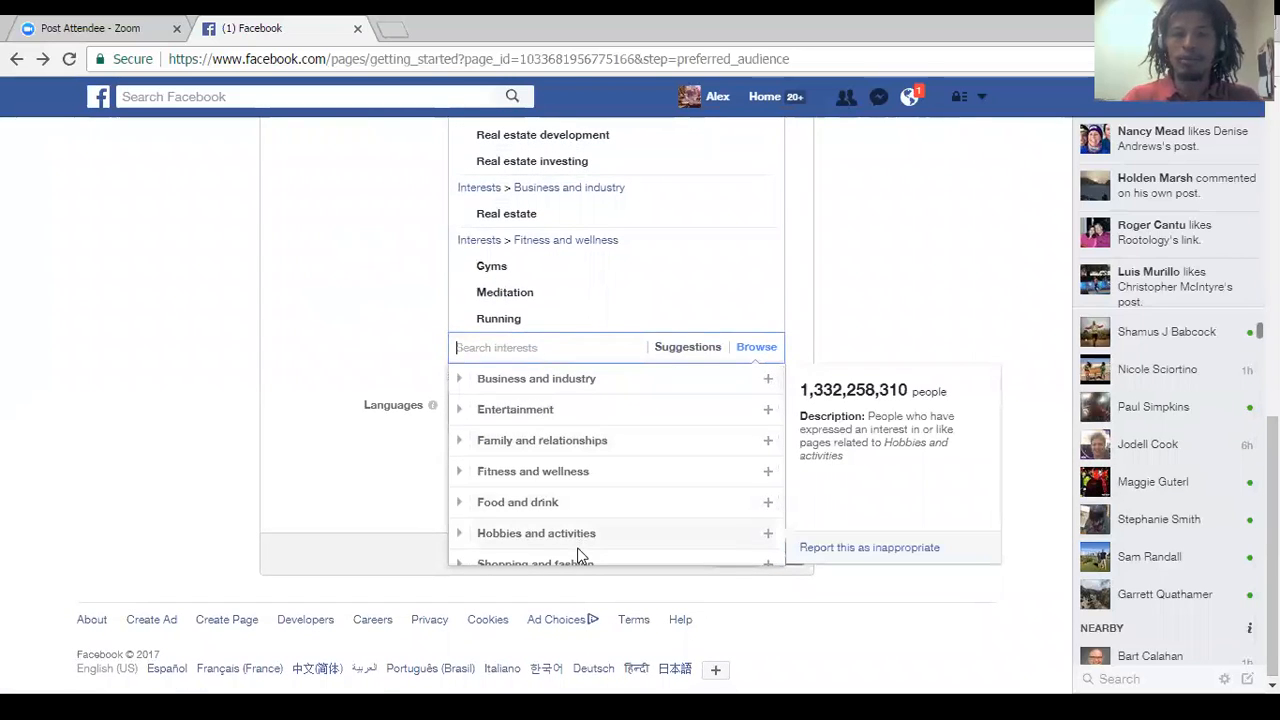
pyautogui.click(243, 345)
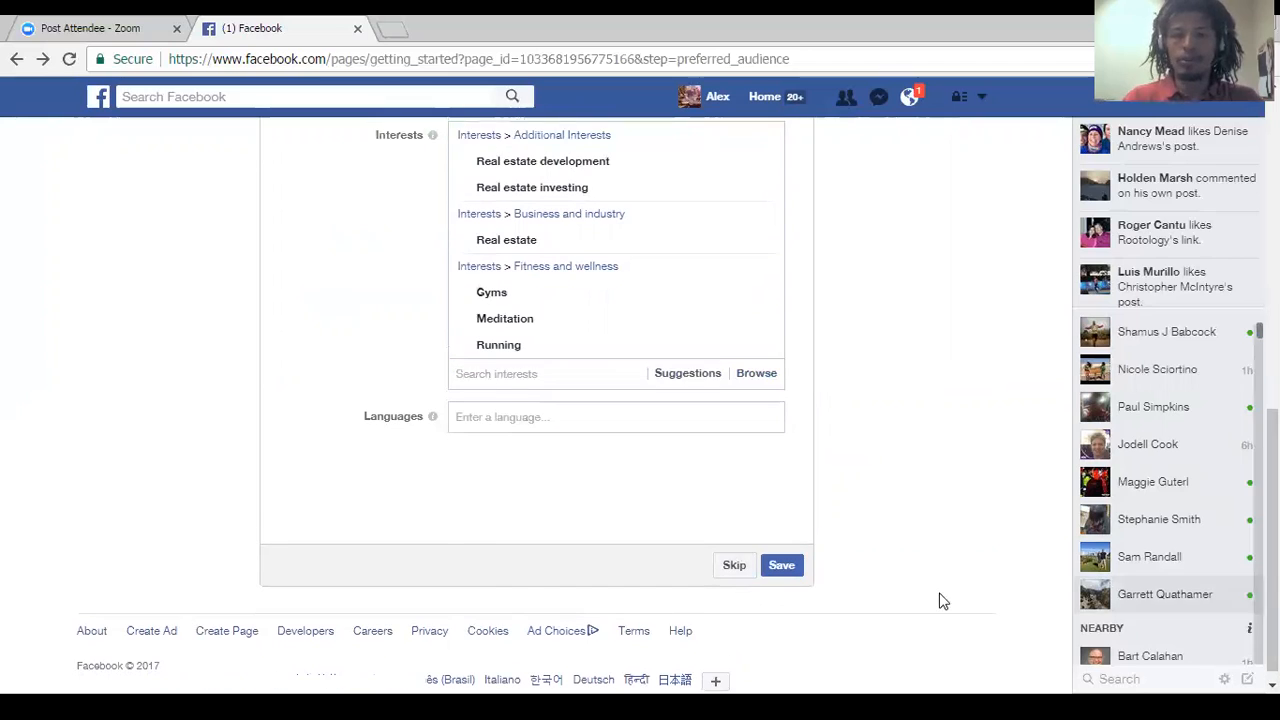
pyautogui.click(786, 567)
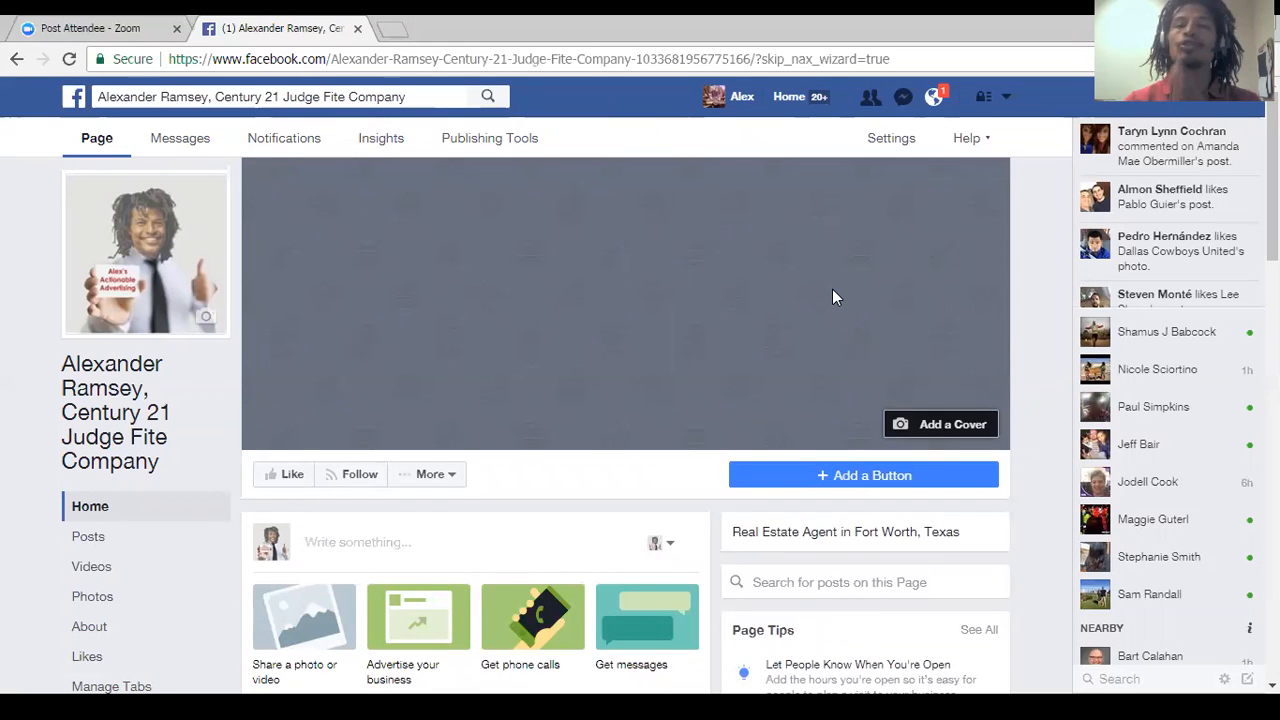
# Upload Cover Art.png as the Page's cover photo, shift it left so the full slogan fits, and save it.
pyautogui.click(948, 432)
pyautogui.click(951, 488)
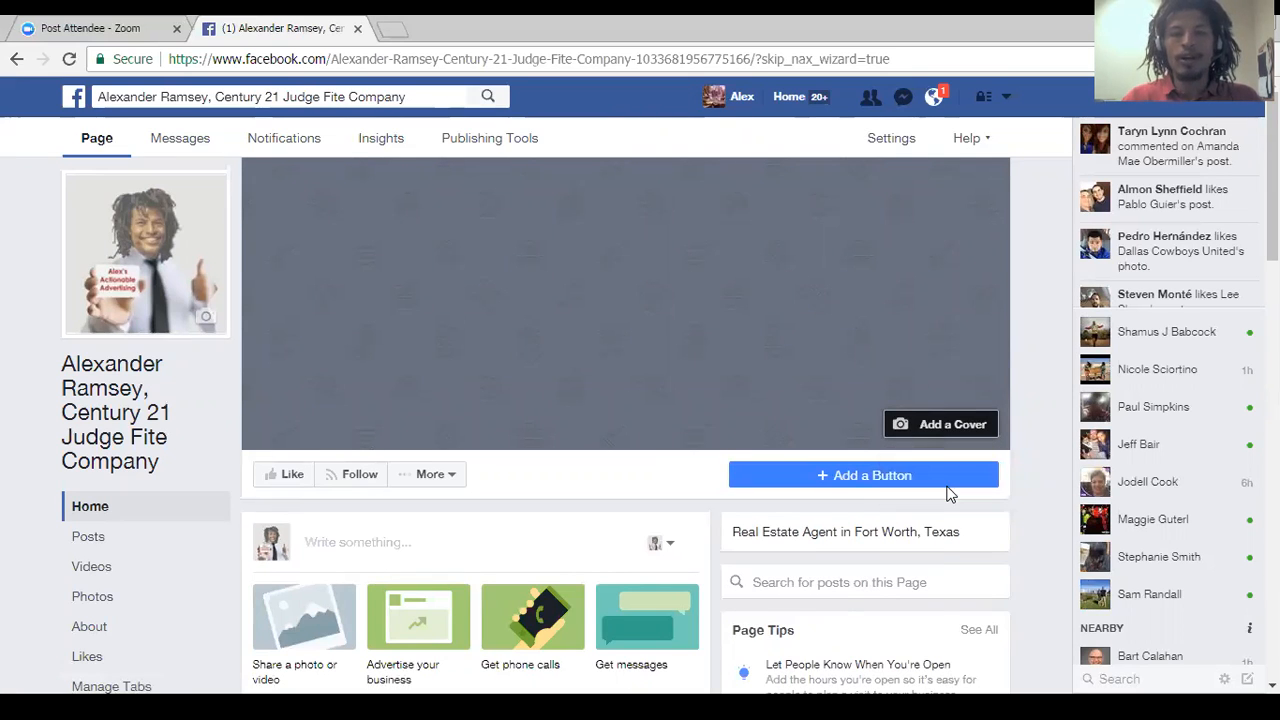
pyautogui.click(205, 166)
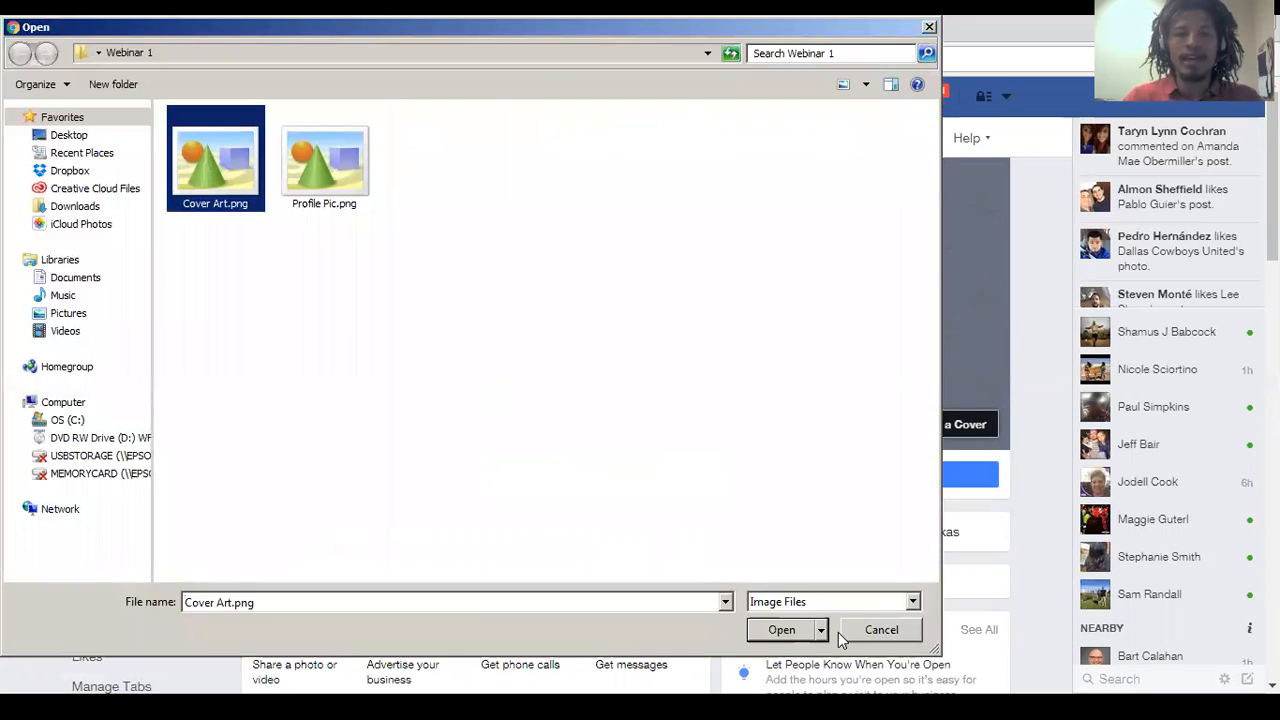
pyautogui.click(780, 630)
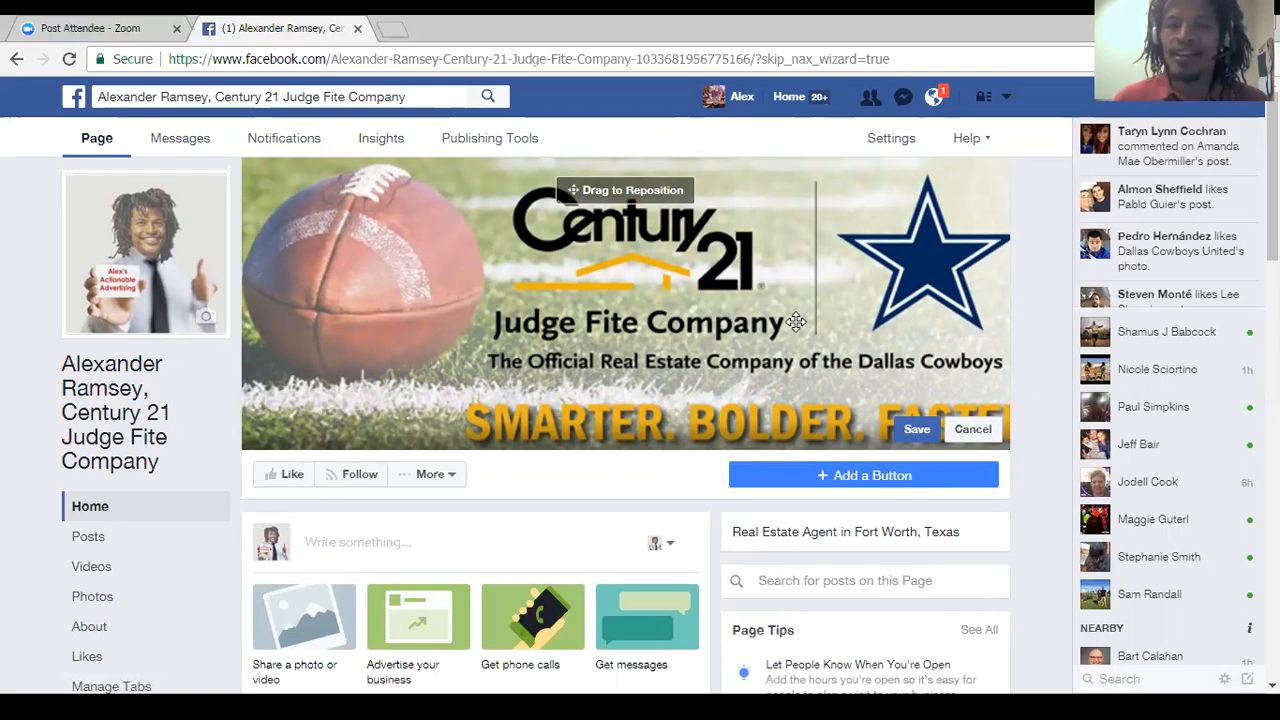
pyautogui.moveTo(796, 321); pyautogui.dragTo(751, 314)
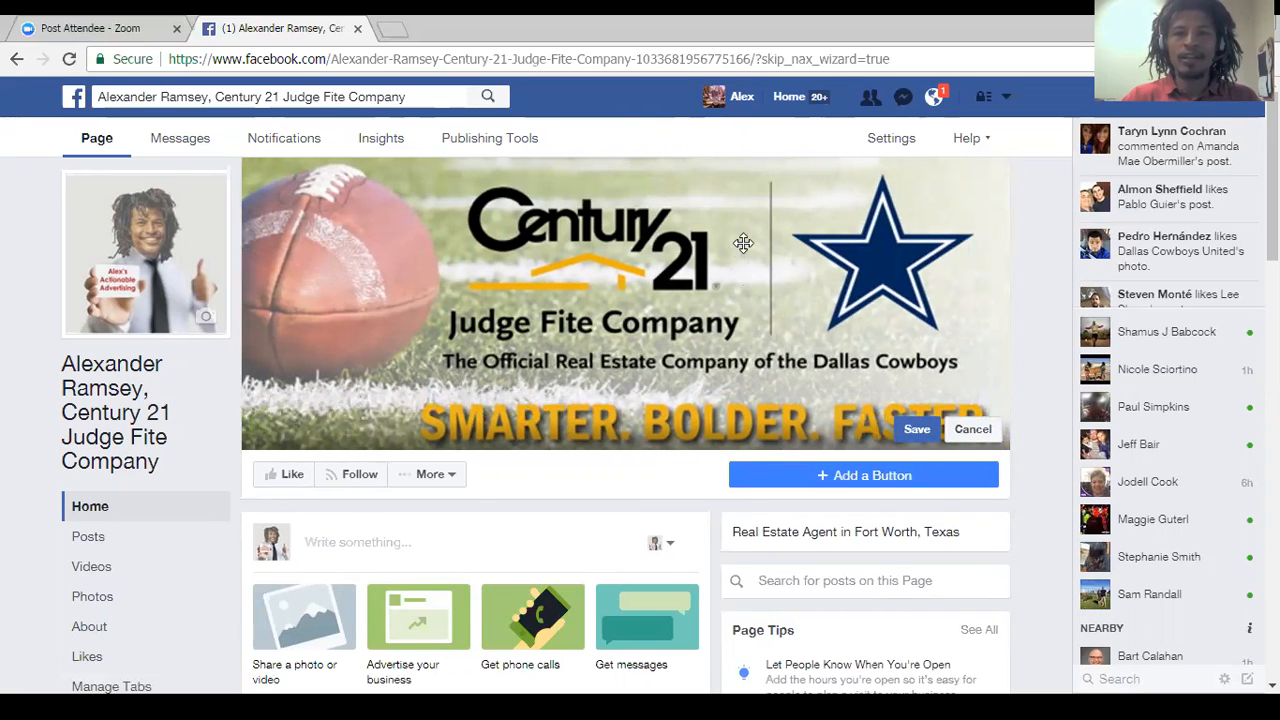
pyautogui.click(916, 430)
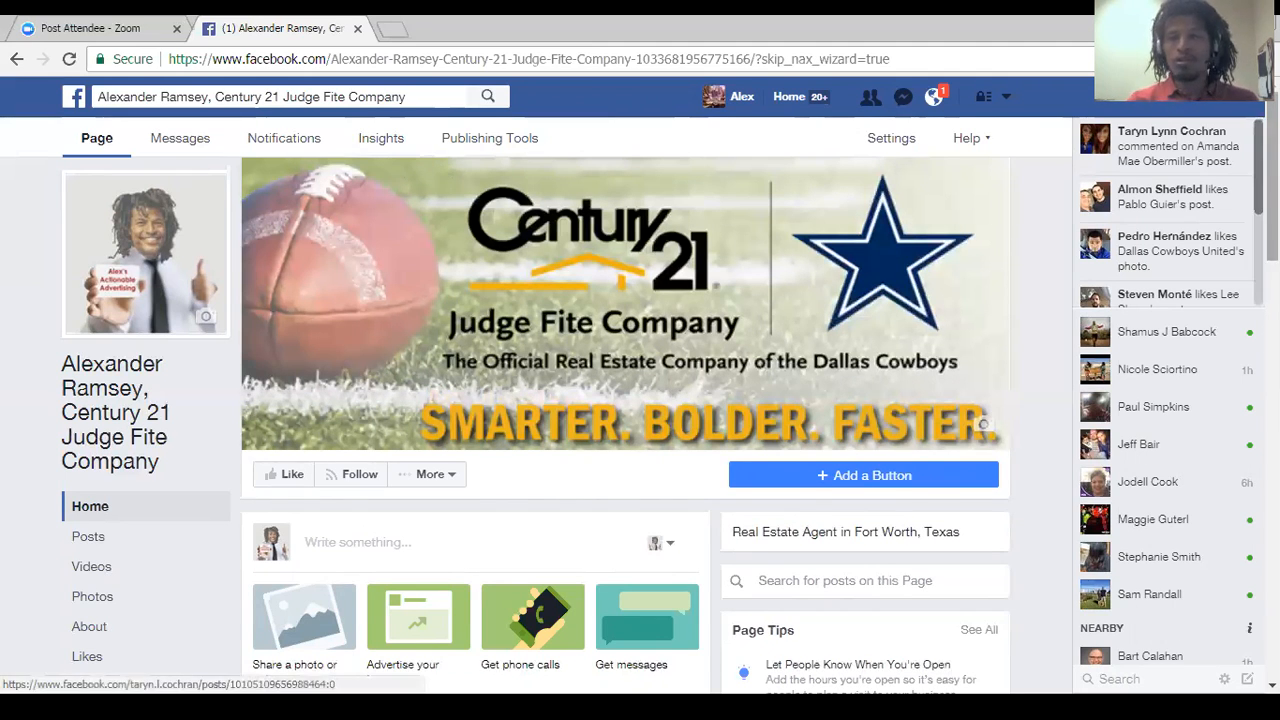
pyautogui.scroll(-1, 443, 172)
pyautogui.scroll(1, 625, 400)
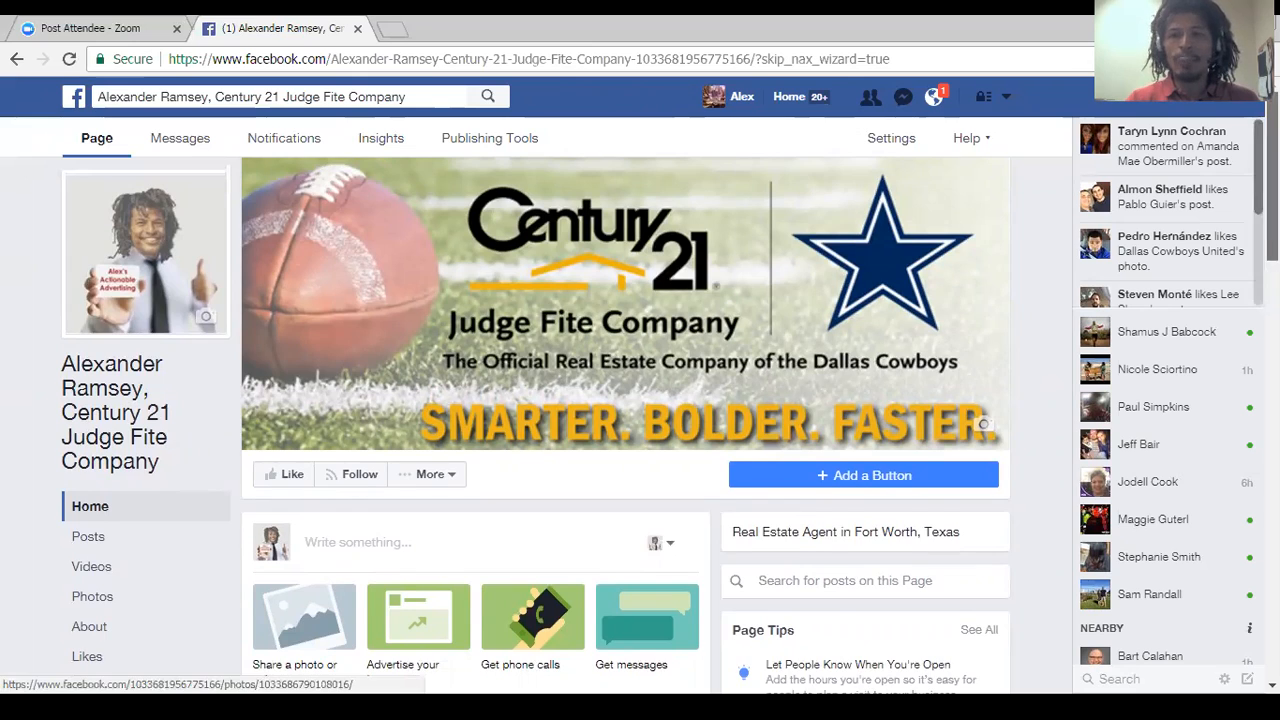
pyautogui.scroll(-2, 335, 250)
pyautogui.scroll(2, 1042, 488)
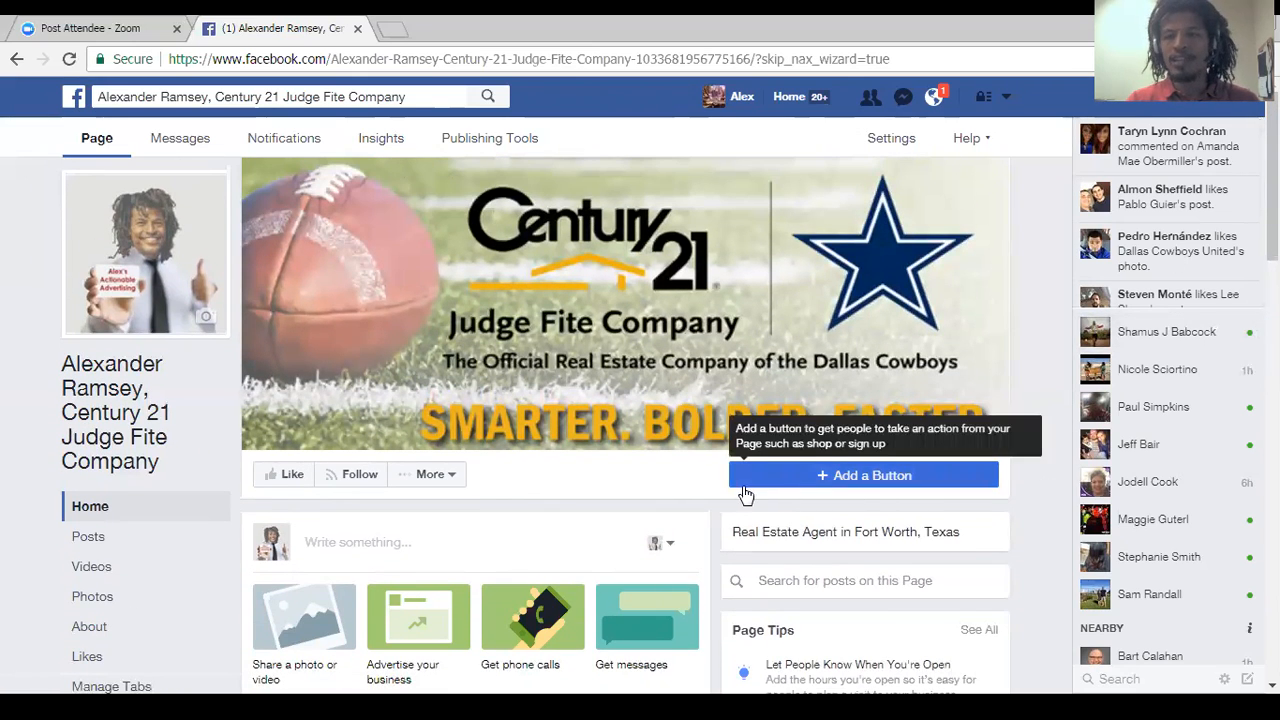
# Start adding a call-to-action button to the Page and review the button options offered in the different categories.
pyautogui.click(891, 476)
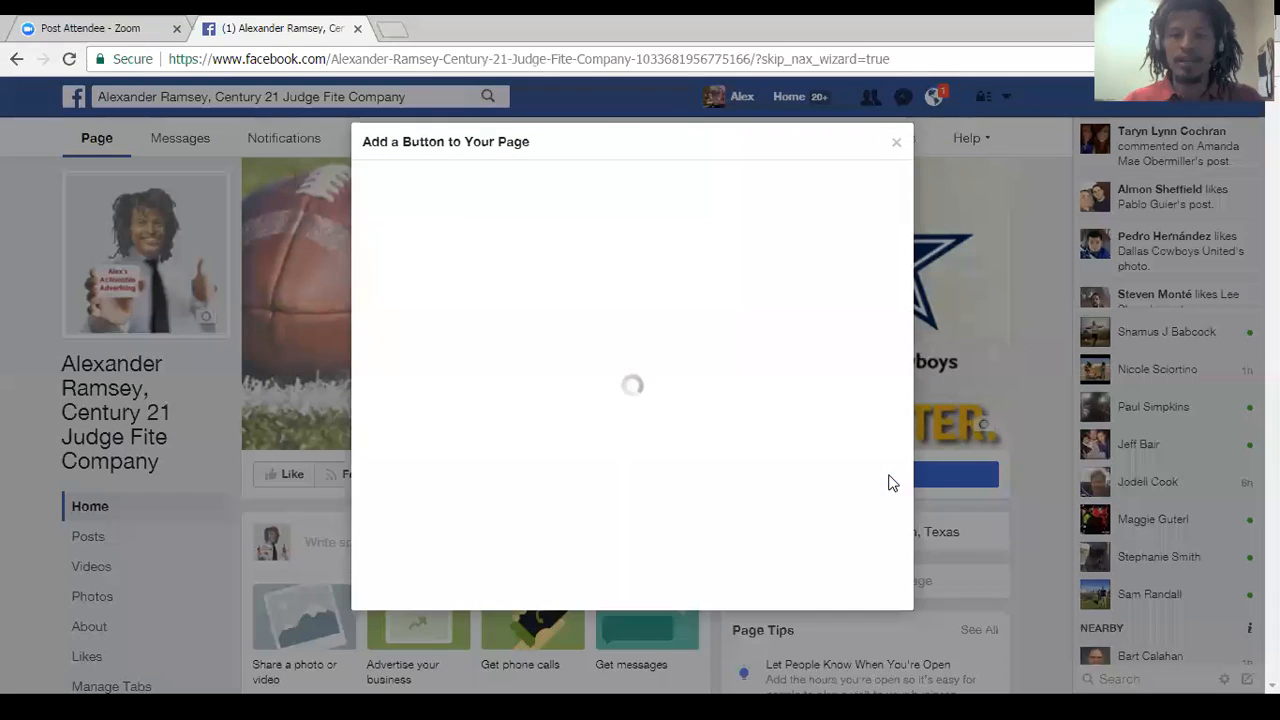
pyautogui.click(614, 350)
pyautogui.click(505, 294)
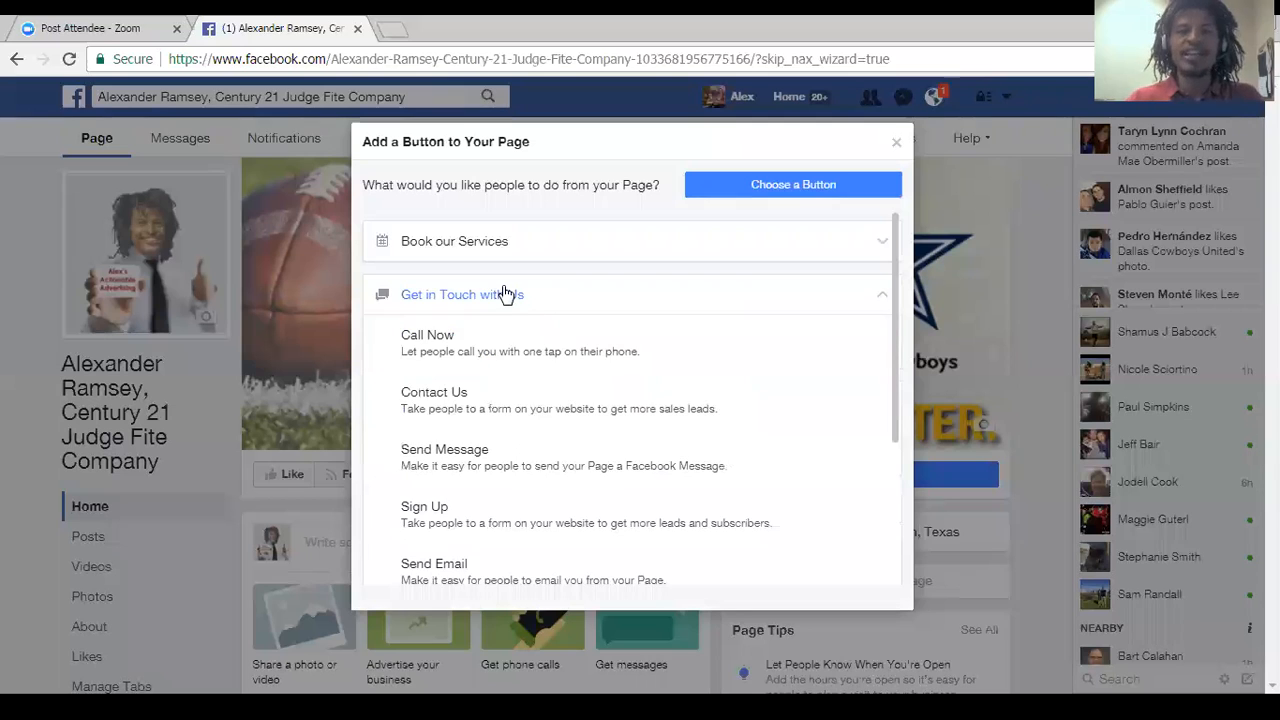
pyautogui.click(534, 228)
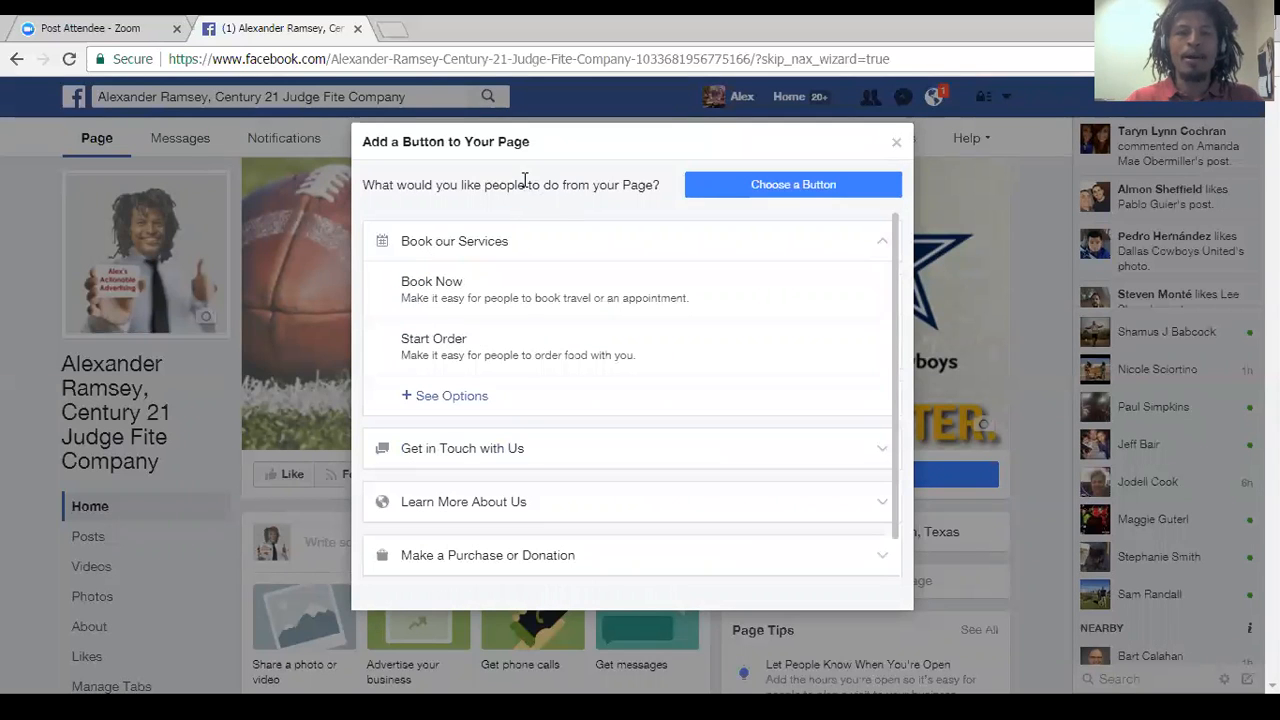
pyautogui.click(454, 241)
pyautogui.click(465, 455)
pyautogui.click(660, 562)
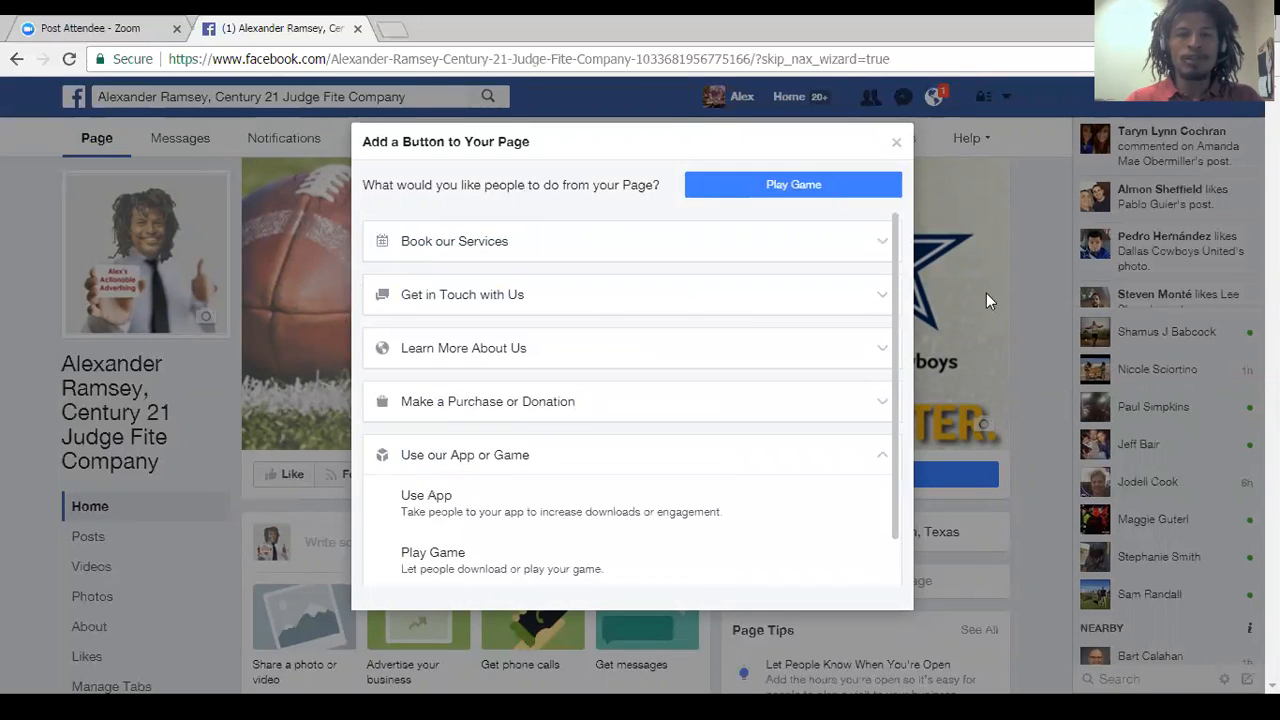
pyautogui.click(566, 241)
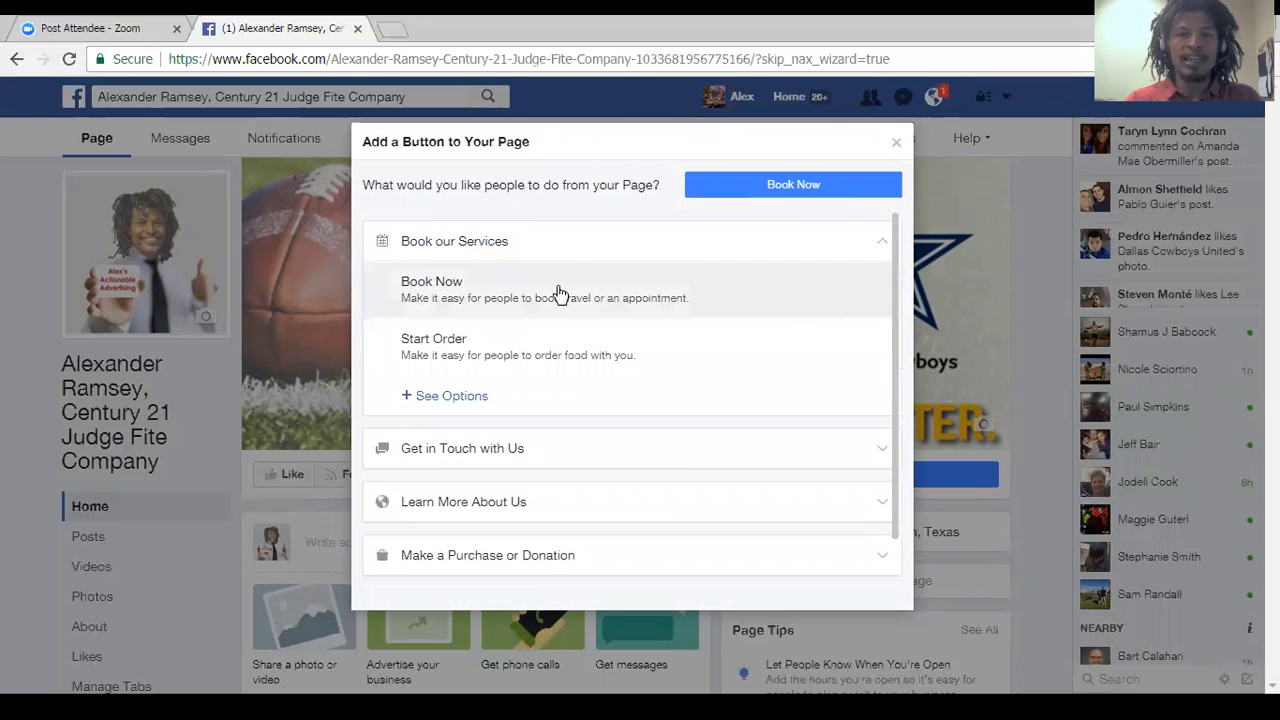
pyautogui.click(462, 448)
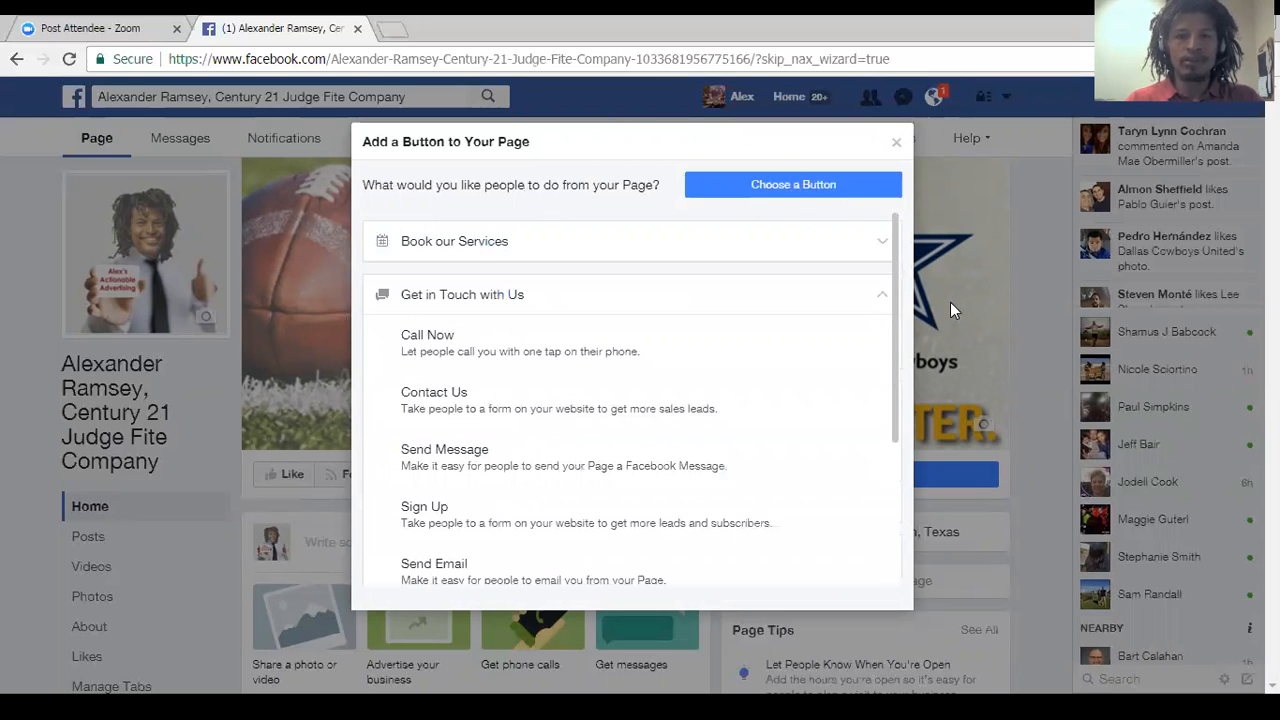
pyautogui.click(700, 293)
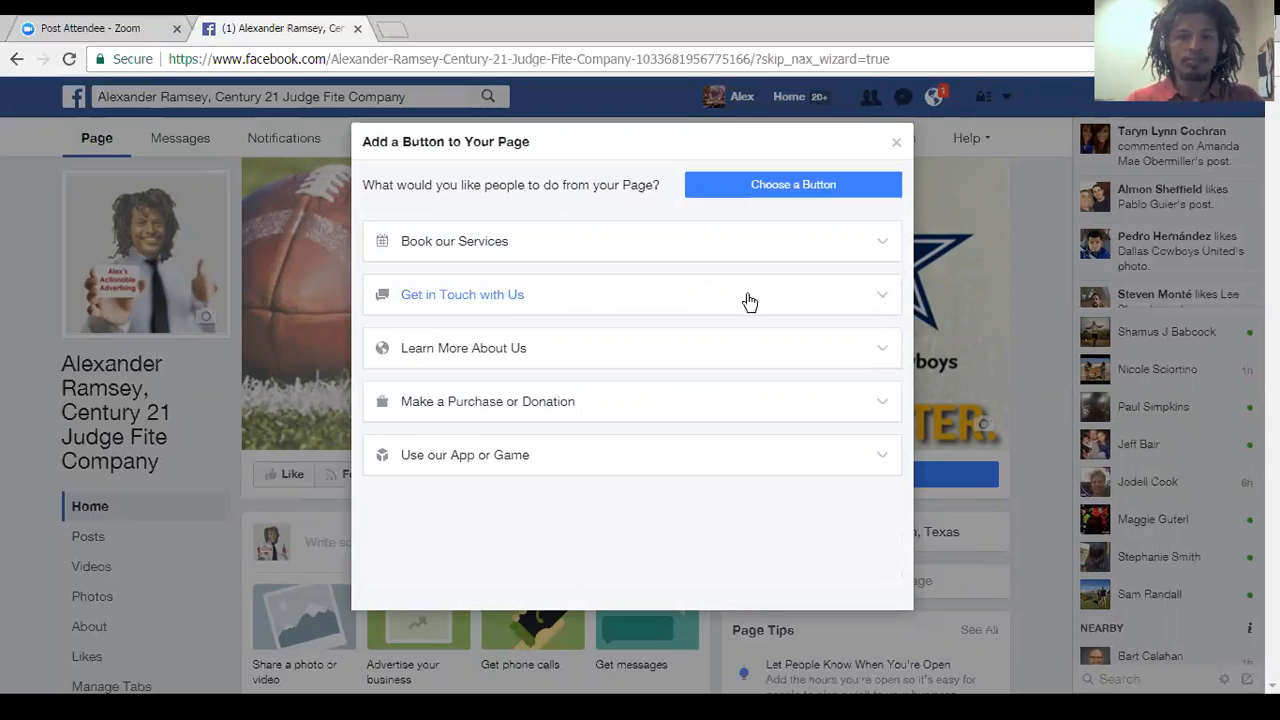
# Choose the Call Now option under Get in Touch with Us, enter the business phone number, and add the button to the Page.
pyautogui.click(639, 293)
pyautogui.click(505, 334)
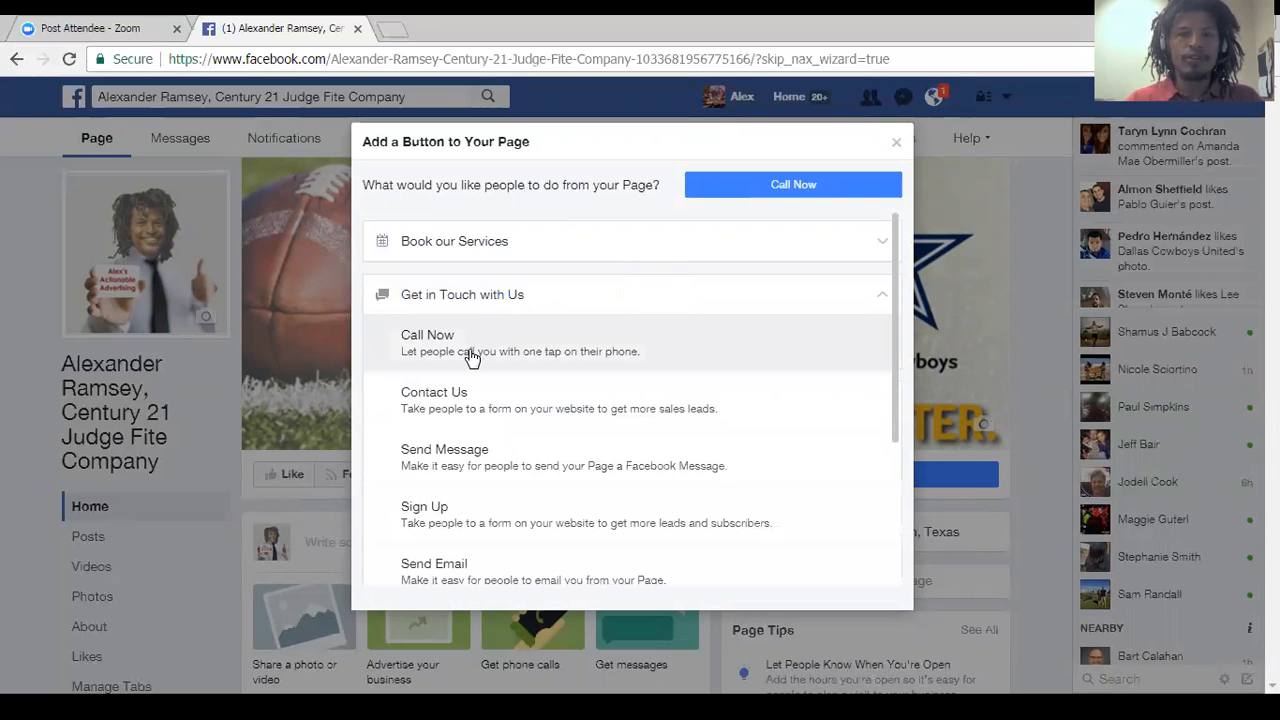
pyautogui.click(471, 357)
pyautogui.click(490, 290)
pyautogui.write('817555')
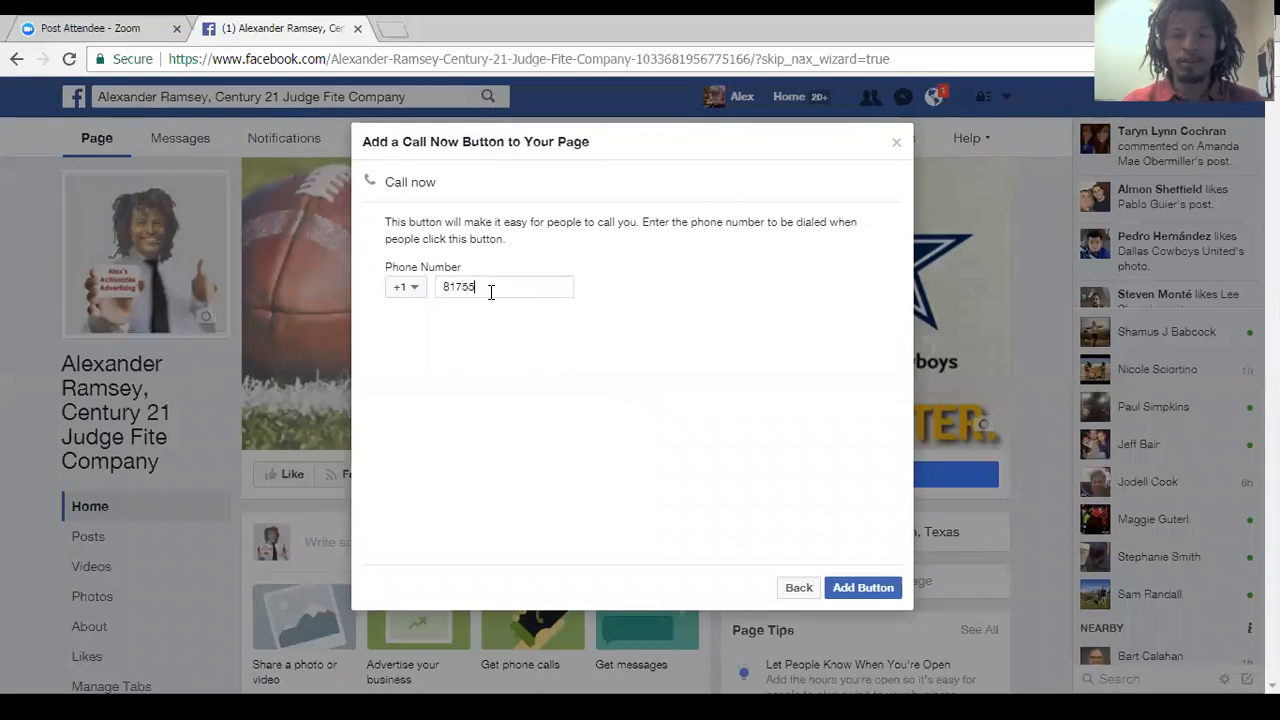
pyautogui.write('4321')
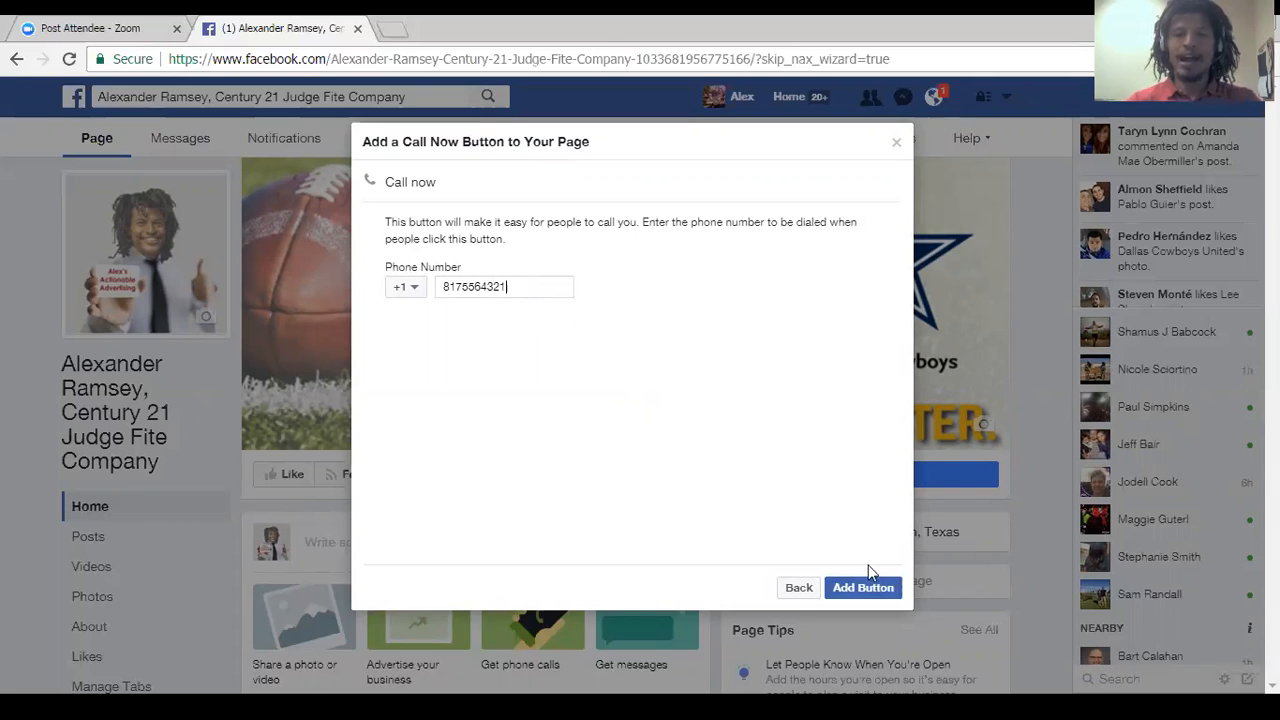
pyautogui.click(870, 591)
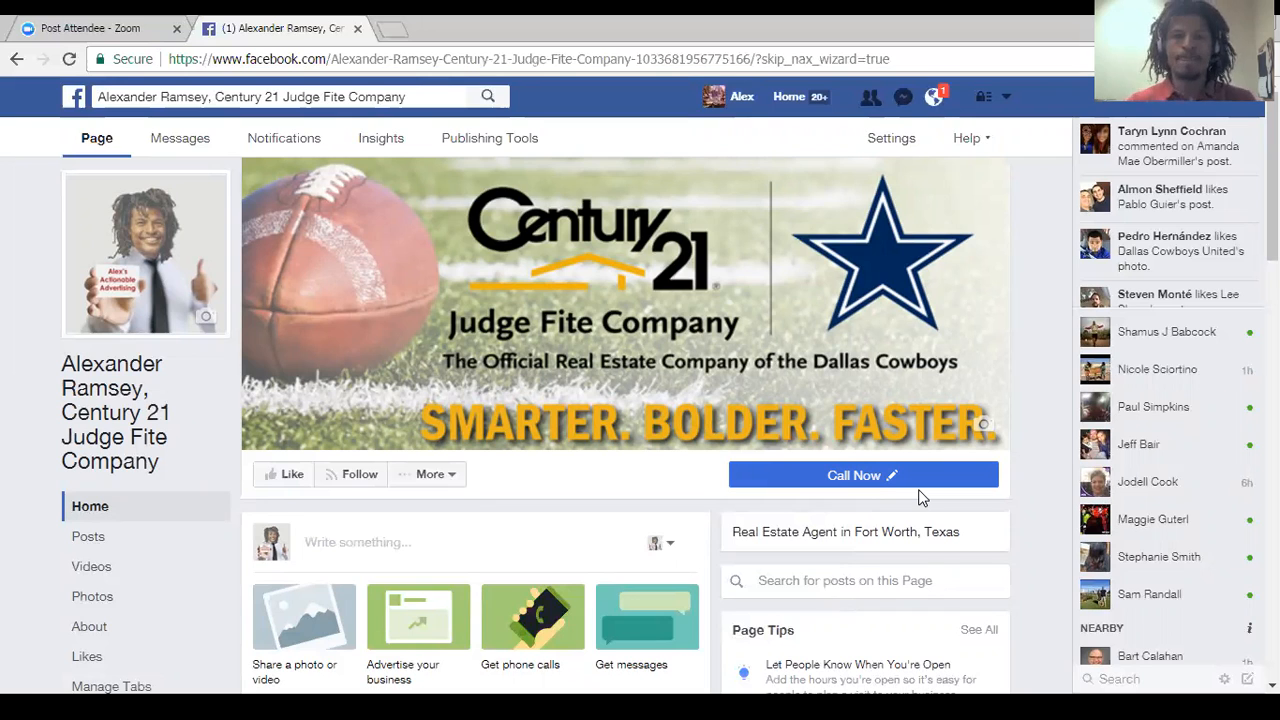
# Open the Page's tab management and reorder the tabs, moving About directly below Home and Photos above Videos.
pyautogui.scroll(-1, 640, 420)
pyautogui.scroll(-2, 640, 420)
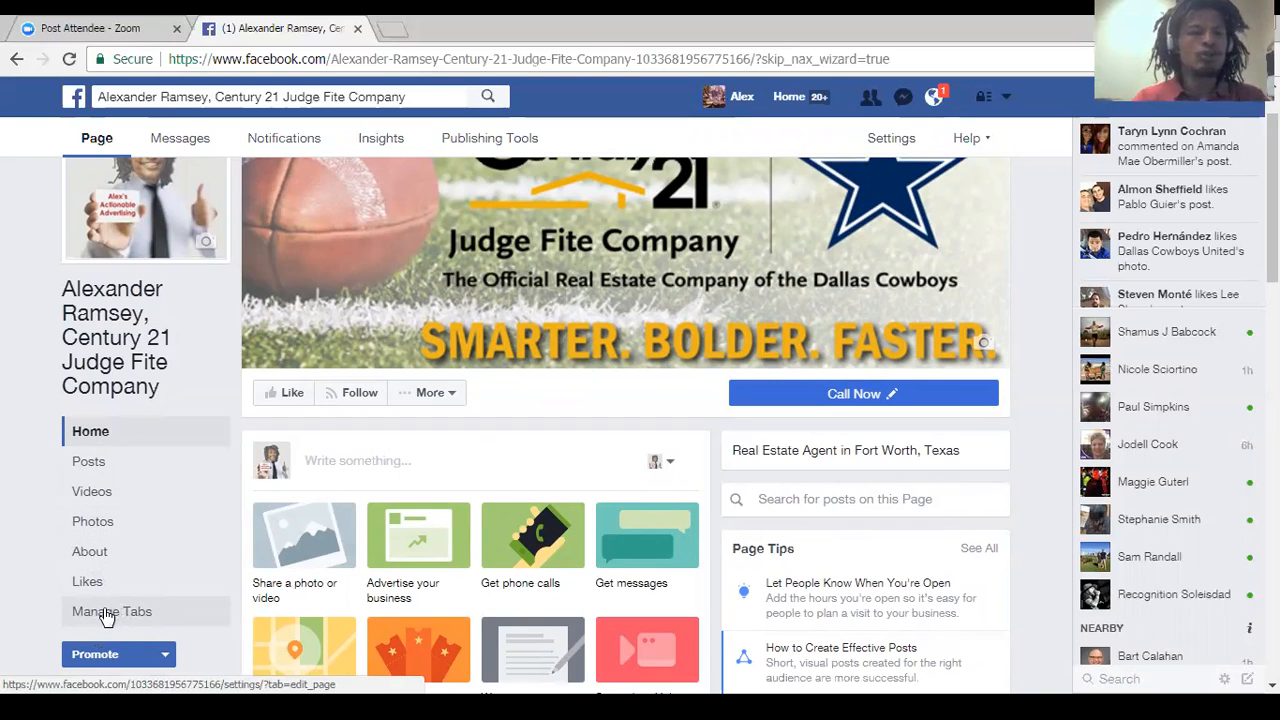
pyautogui.click(105, 610)
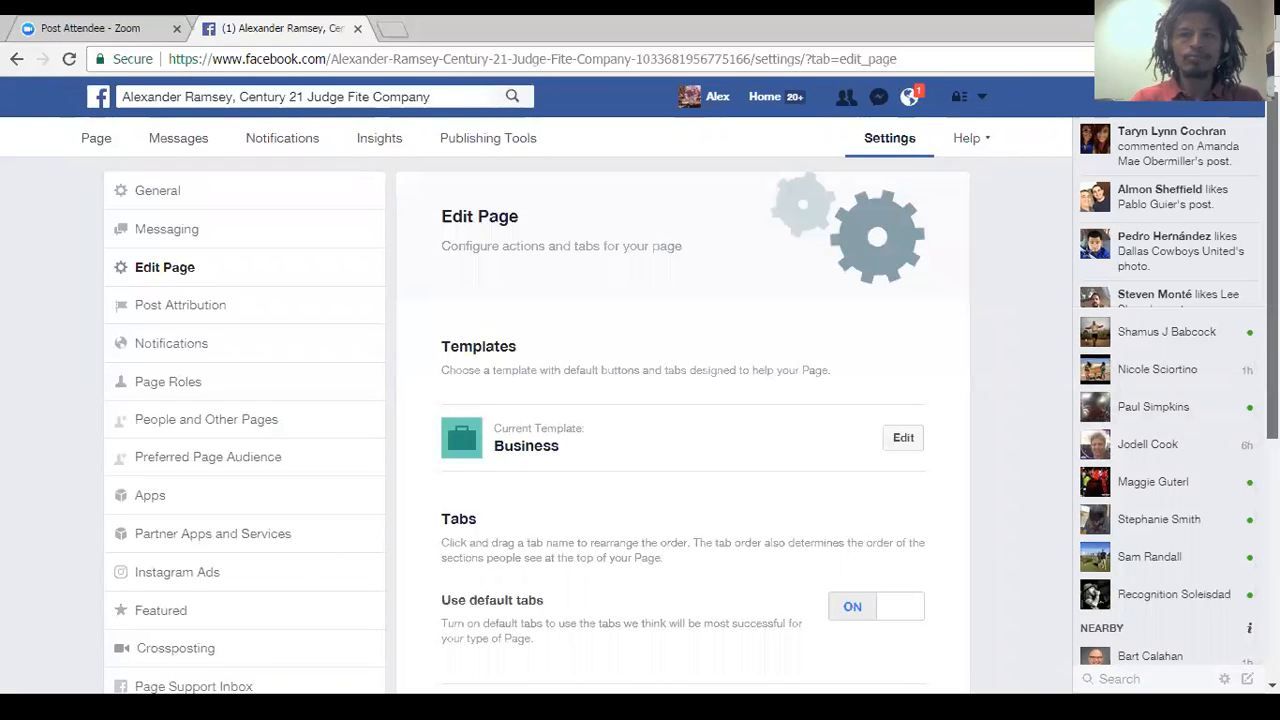
pyautogui.scroll(-4, 537, 420)
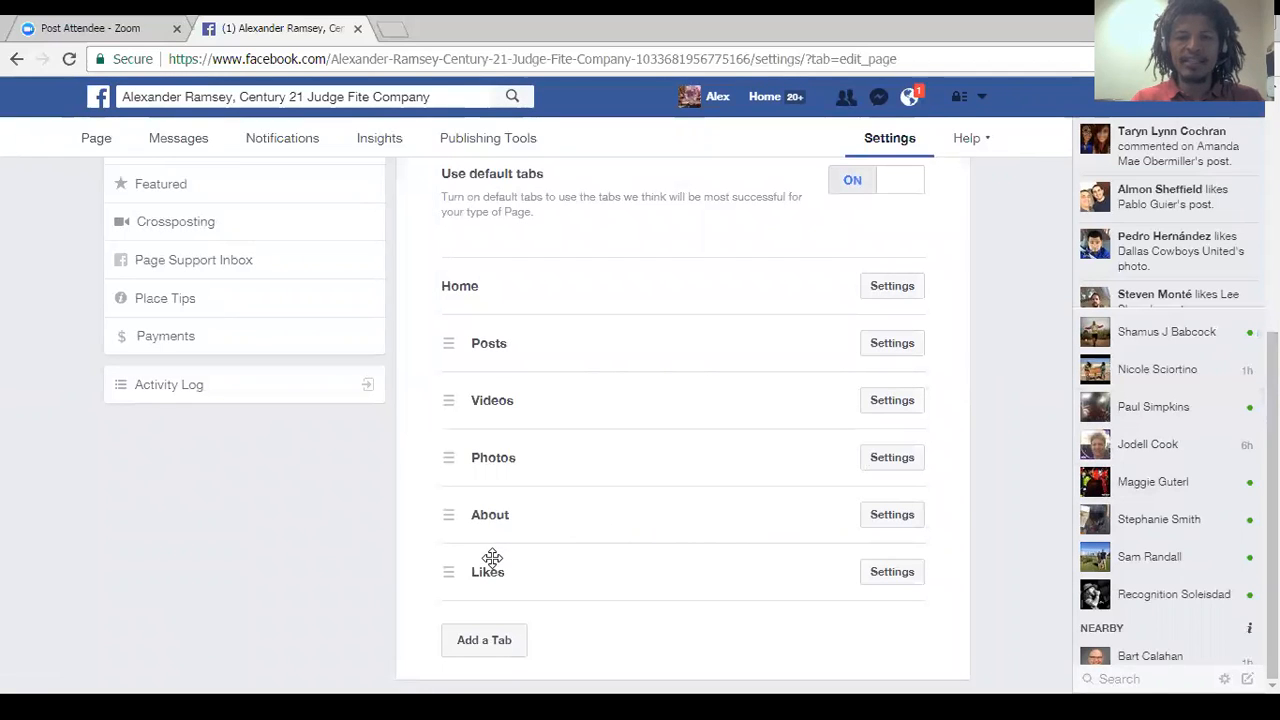
pyautogui.moveTo(469, 572); pyautogui.dragTo(469, 572)
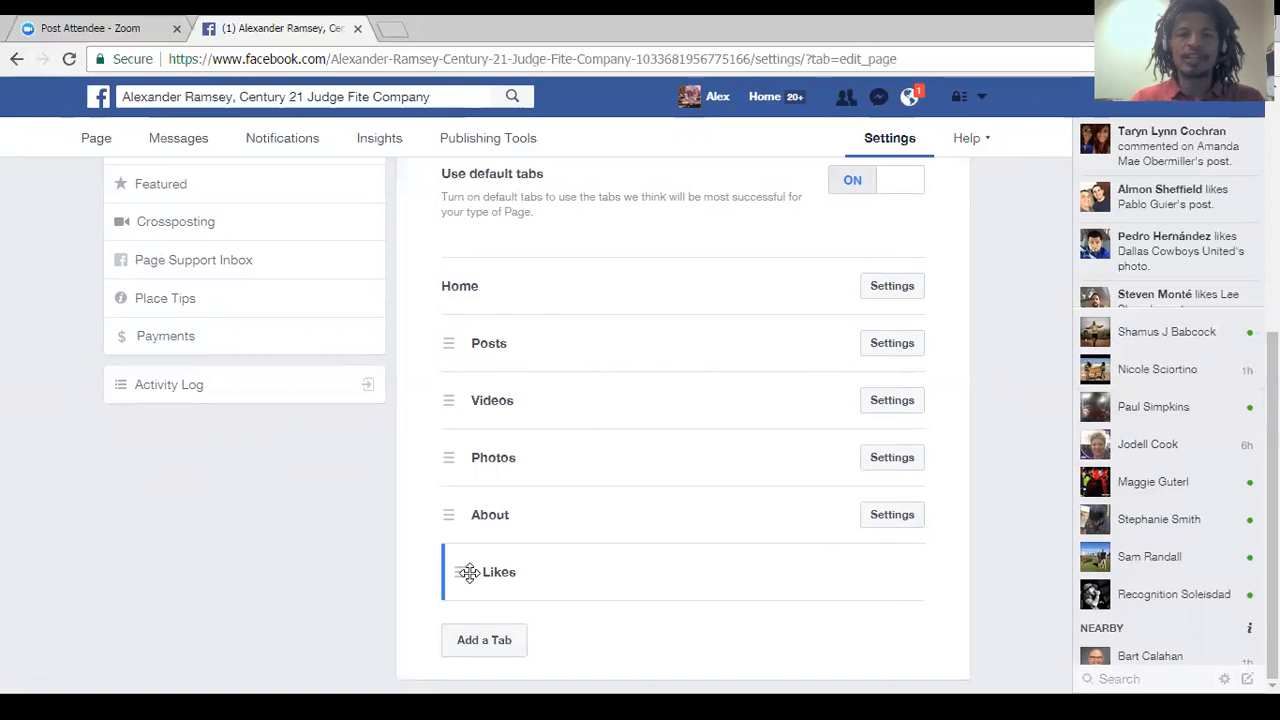
pyautogui.moveTo(469, 572); pyautogui.dragTo(471, 571)
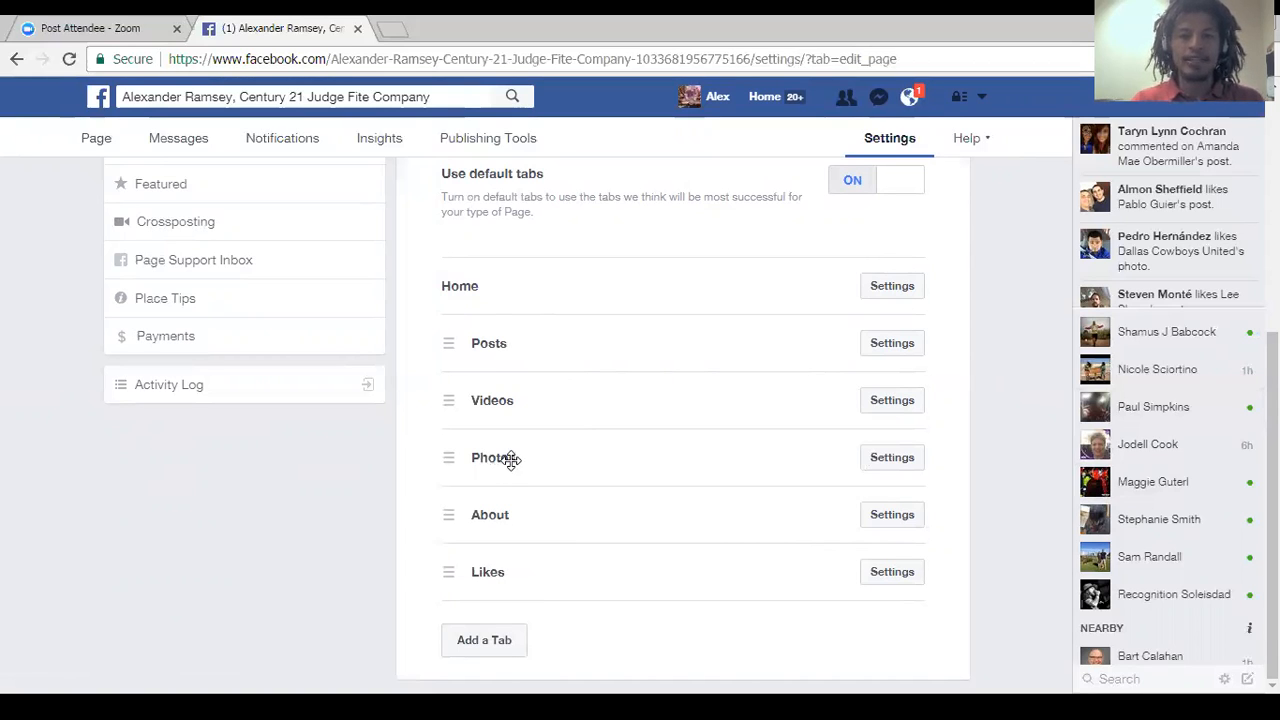
pyautogui.moveTo(531, 520); pyautogui.dragTo(516, 343)
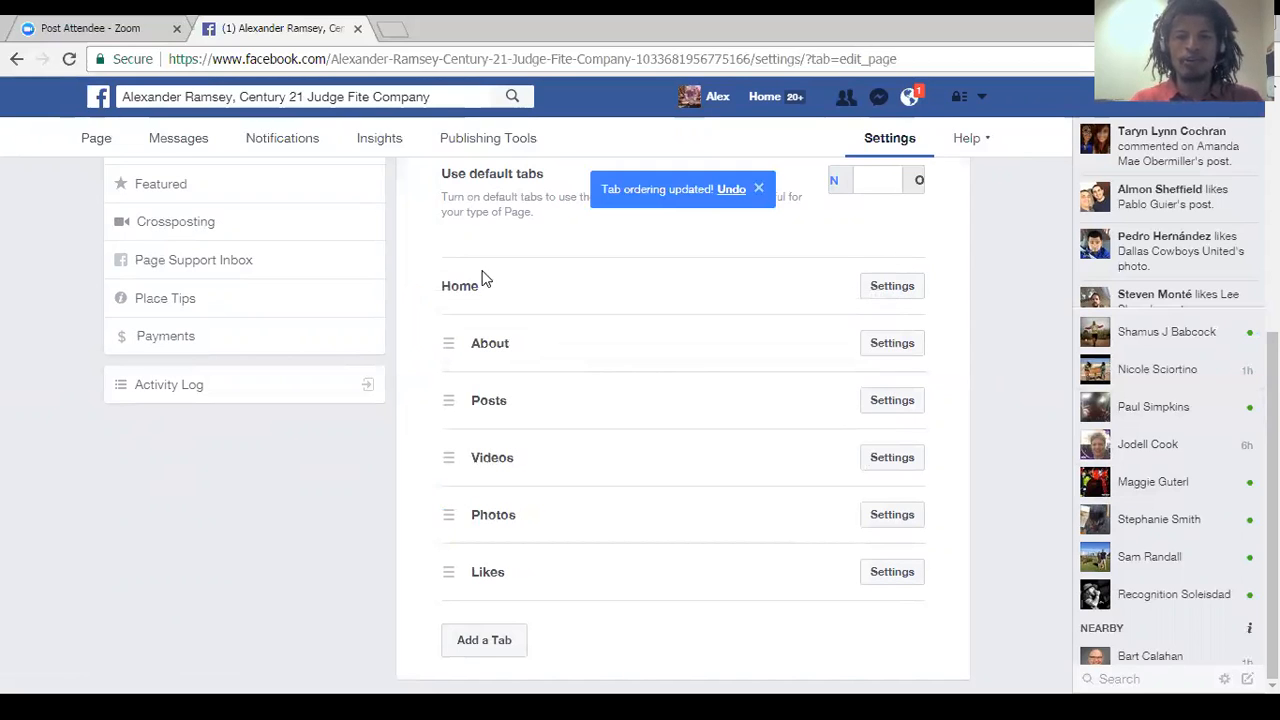
pyautogui.moveTo(531, 517); pyautogui.dragTo(528, 455)
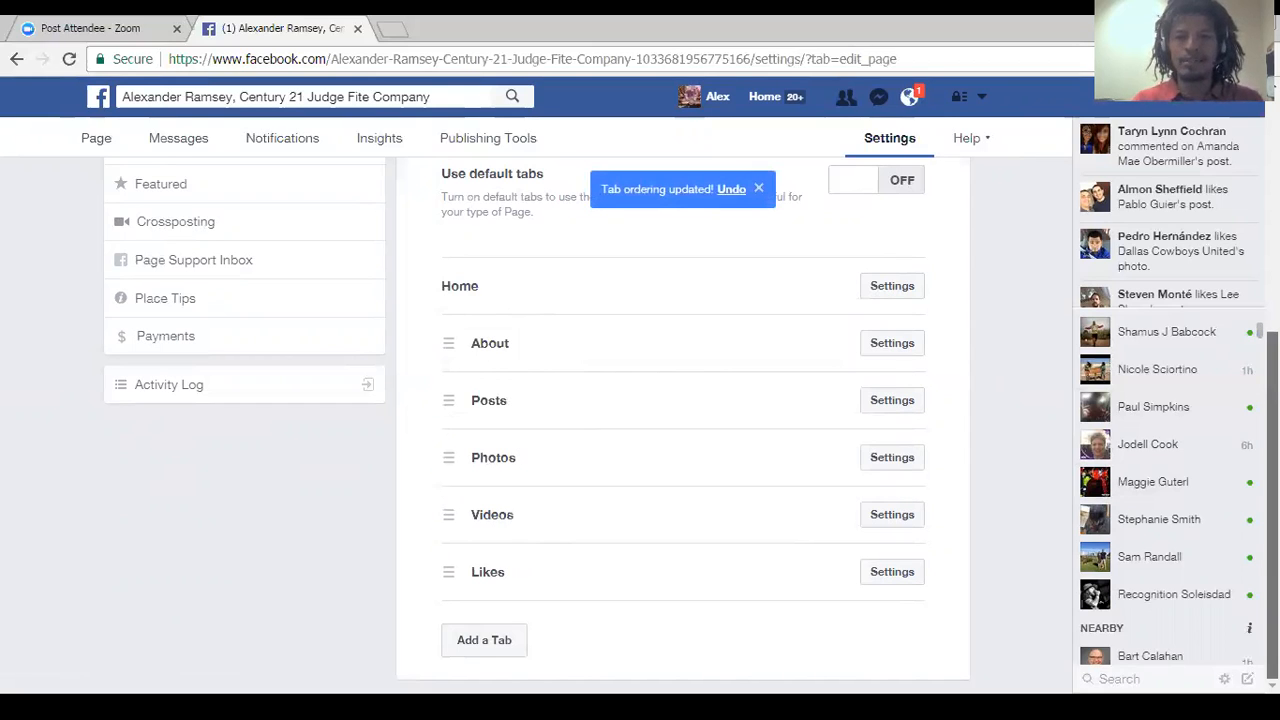
# Return to the Page and open its About section to examine the contact details, general information and Page web address.
pyautogui.moveTo(1272, 480); pyautogui.dragTo(1272, 237)
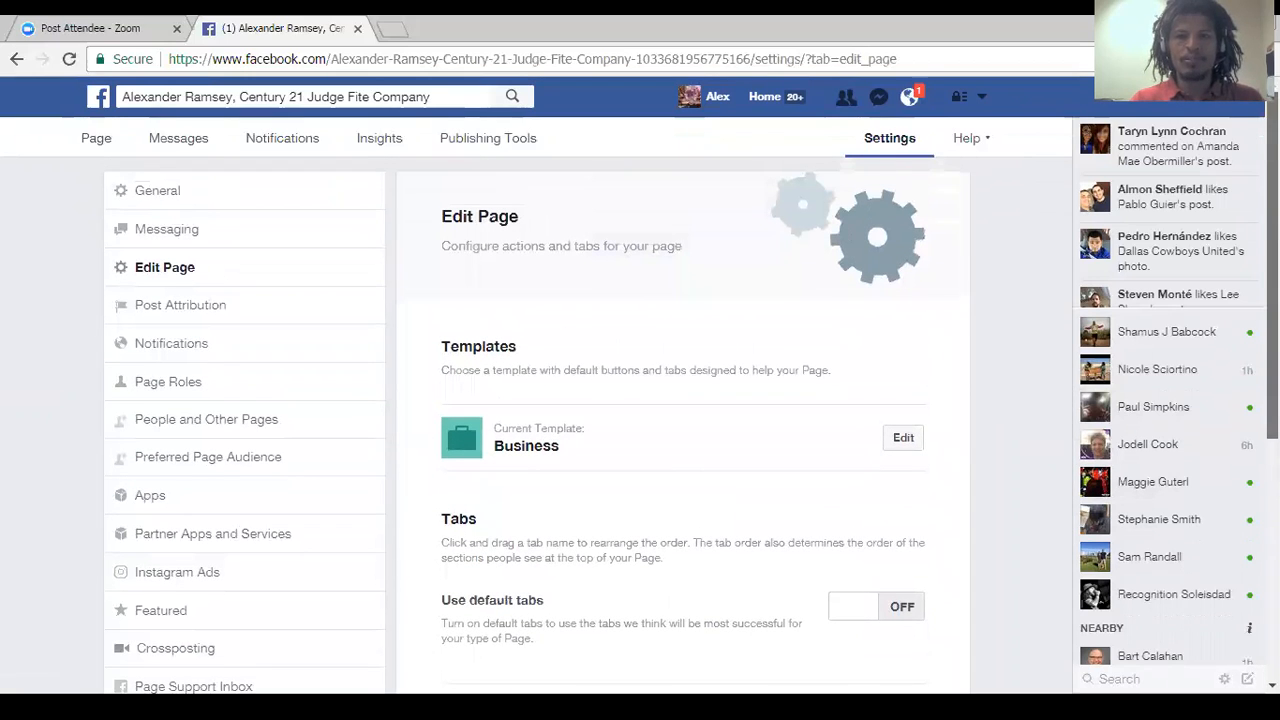
pyautogui.click(95, 144)
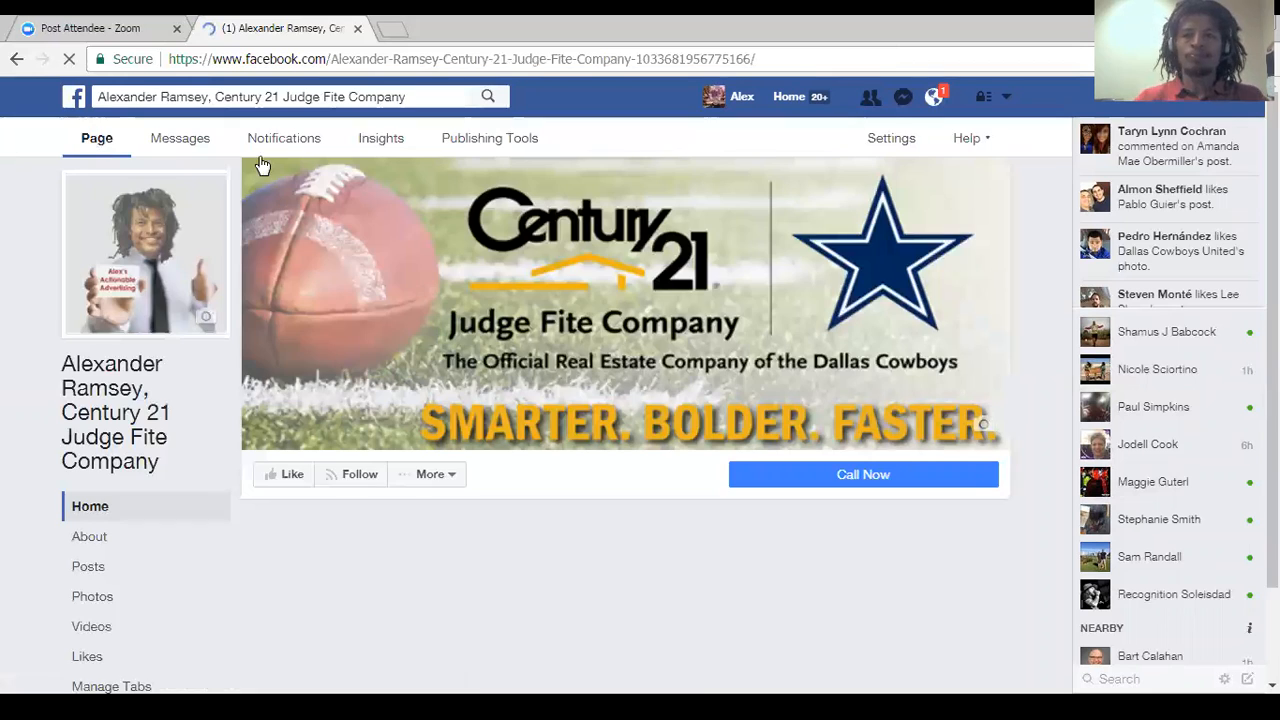
pyautogui.moveTo(1272, 202); pyautogui.dragTo(1272, 229)
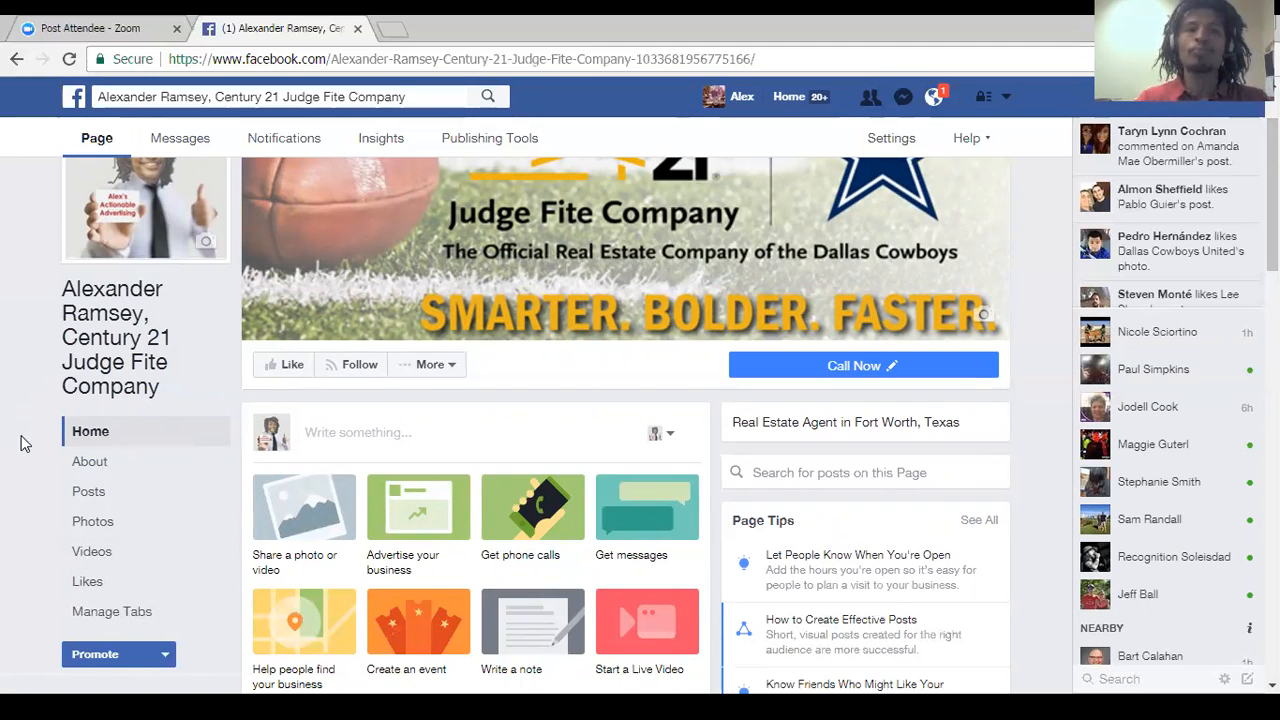
pyautogui.click(104, 468)
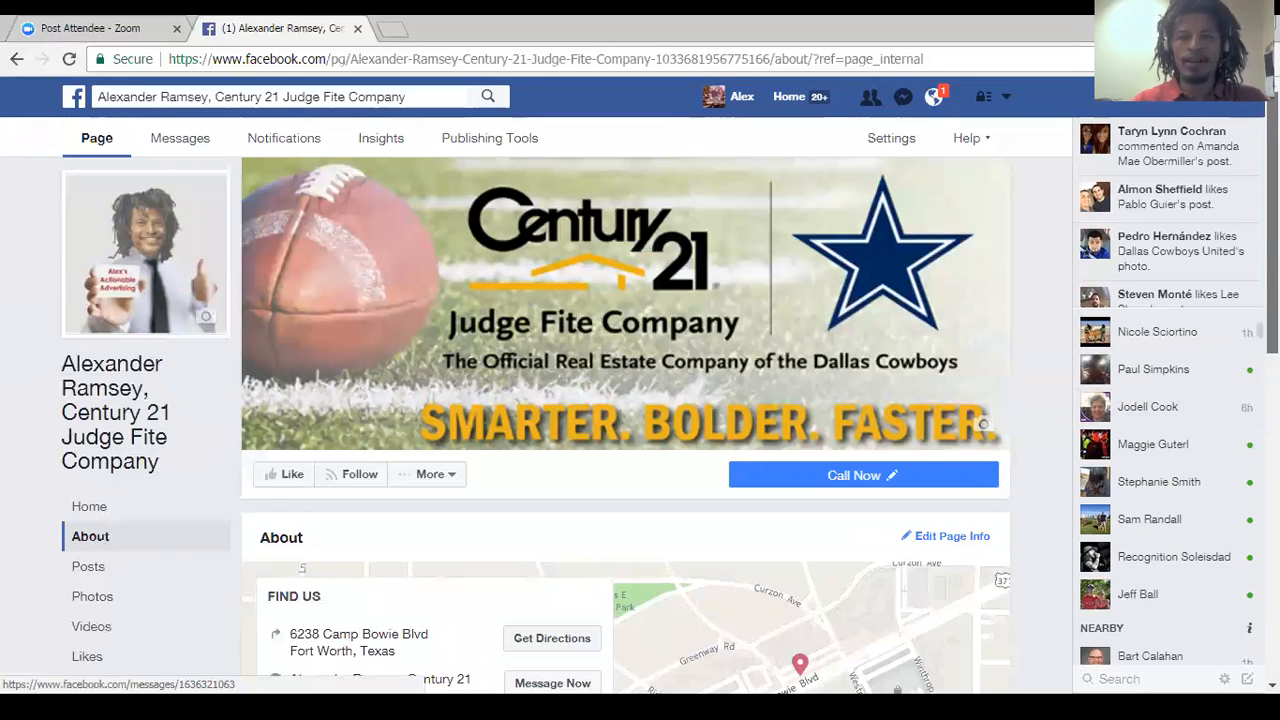
pyautogui.scroll(-3, 383, 490)
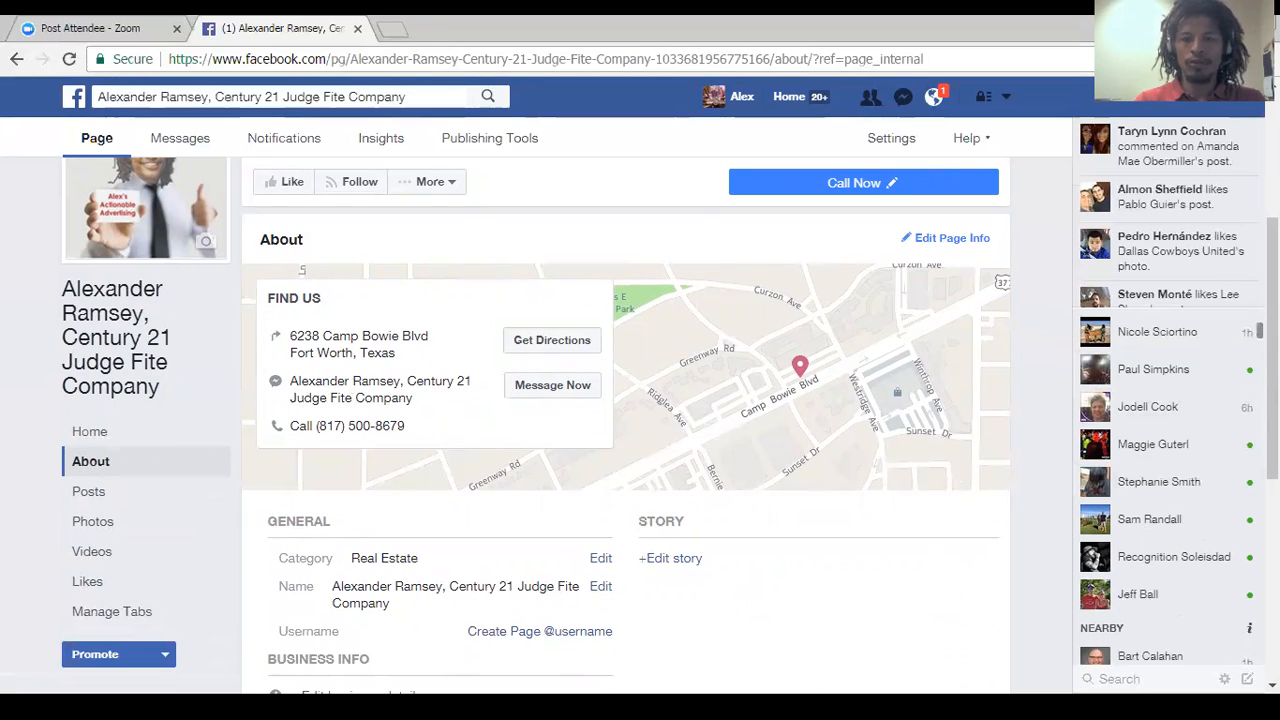
pyautogui.scroll(-1, 377, 425)
pyautogui.scroll(-1, 626, 400)
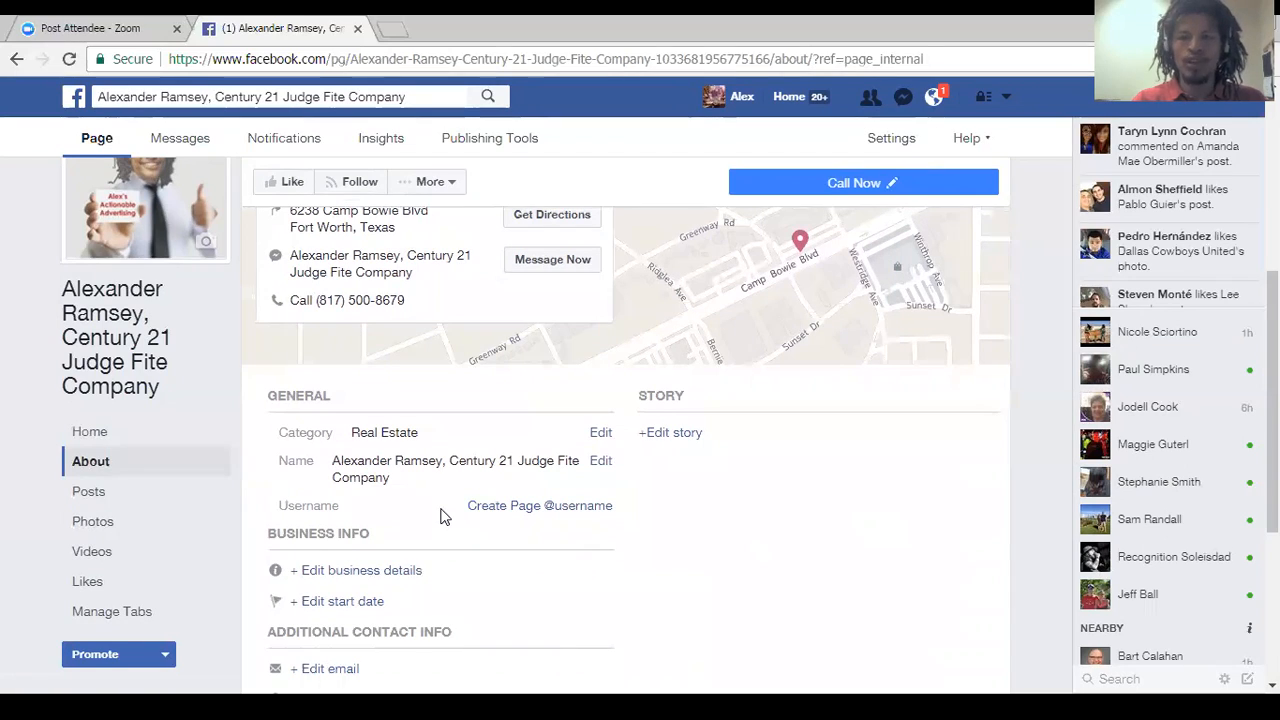
pyautogui.click(250, 66)
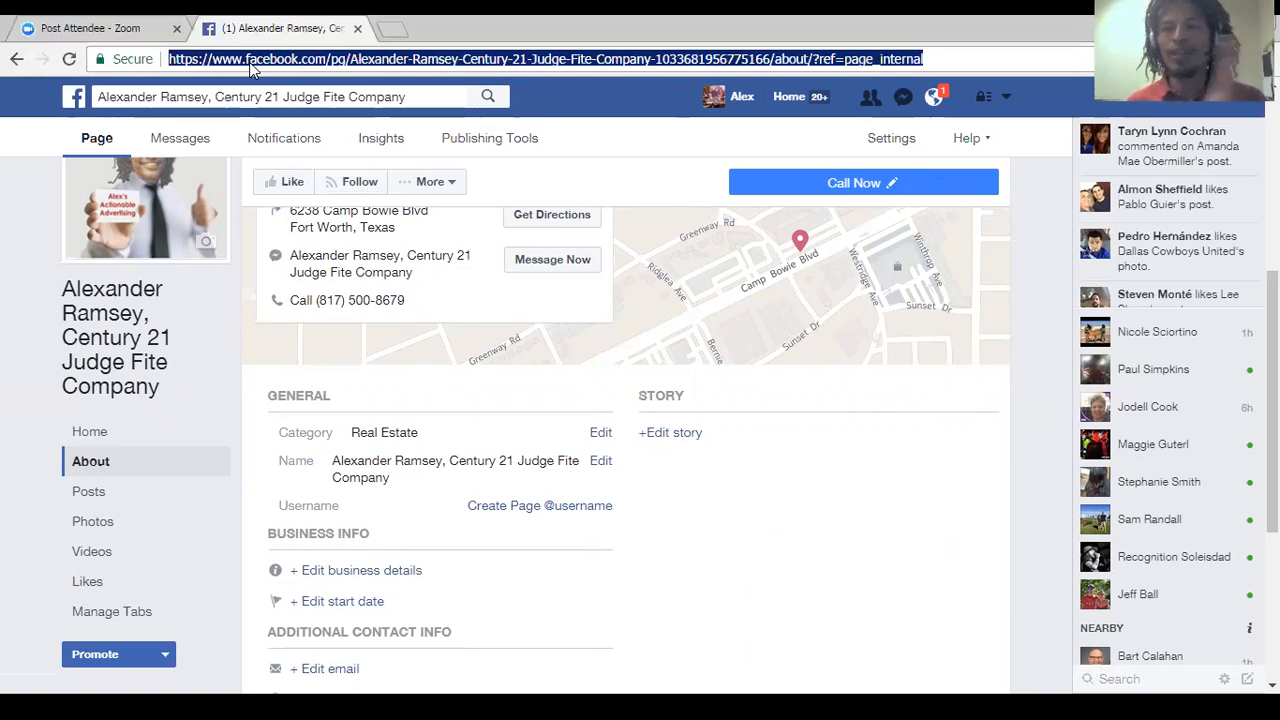
pyautogui.click(333, 59)
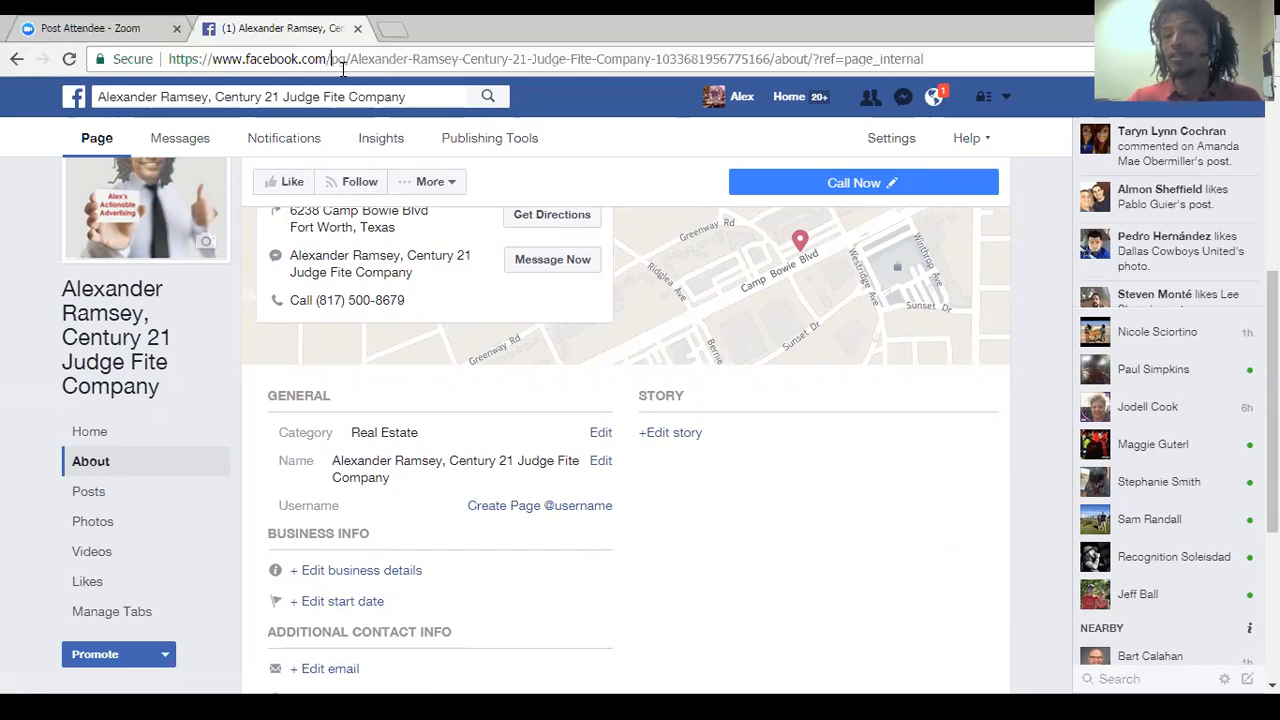
# Try to create a Page username made of the agent's full name followed by C21JFC.
pyautogui.click(523, 505)
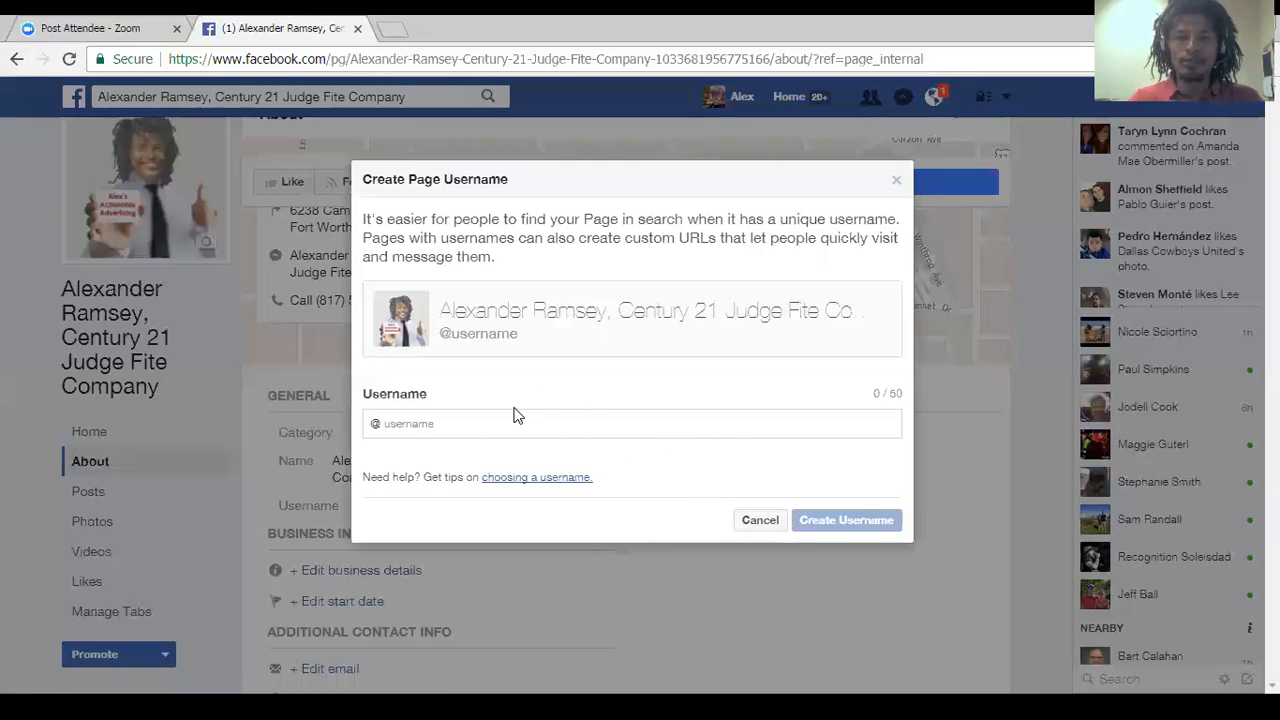
pyautogui.click(502, 418)
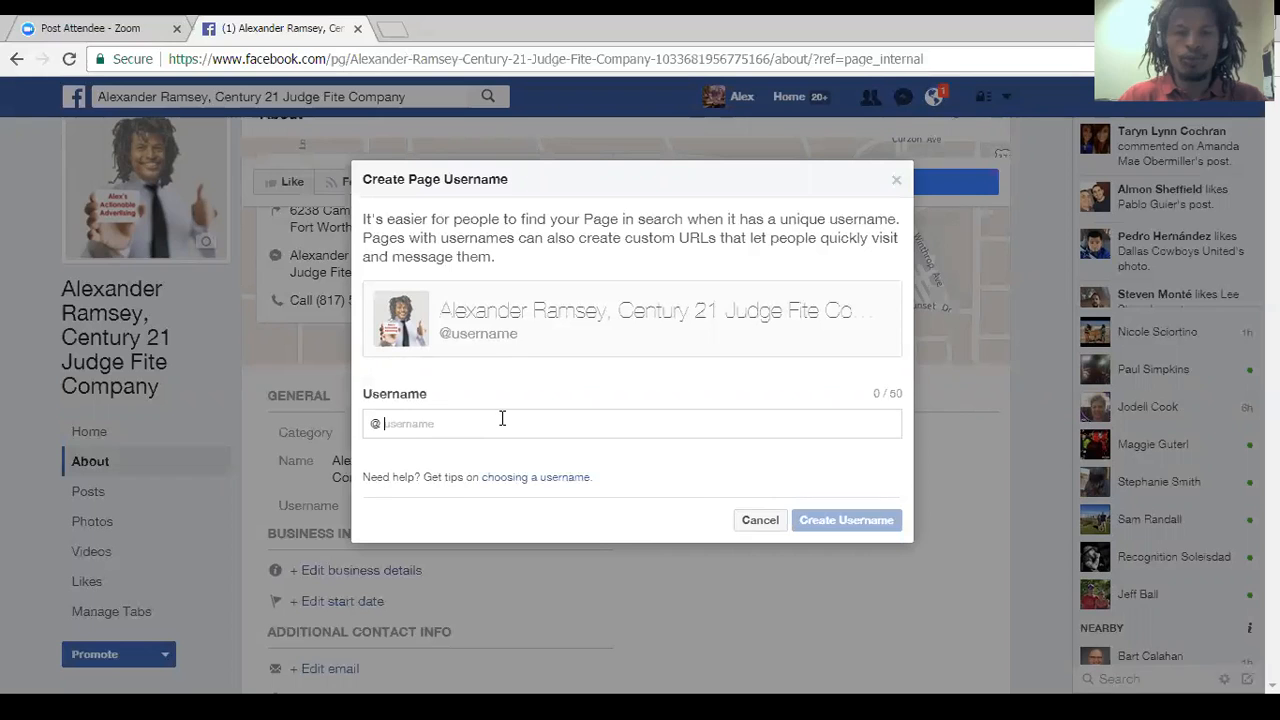
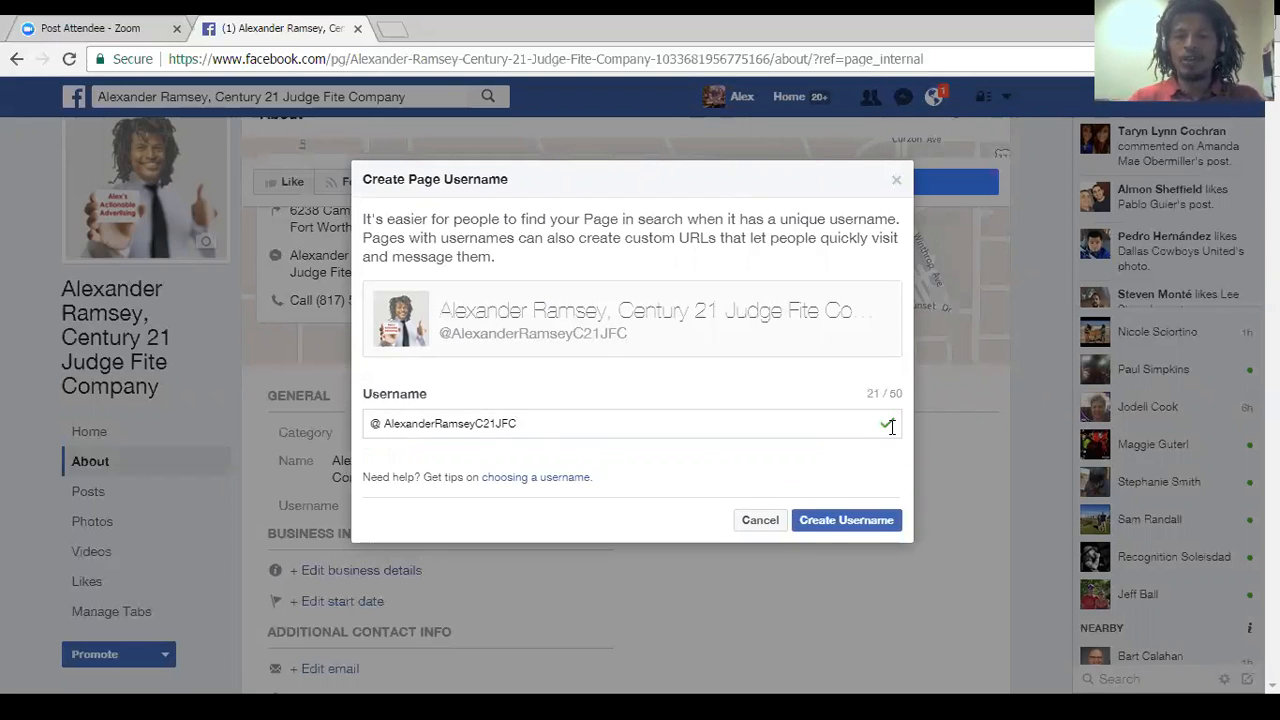
pyautogui.click(839, 527)
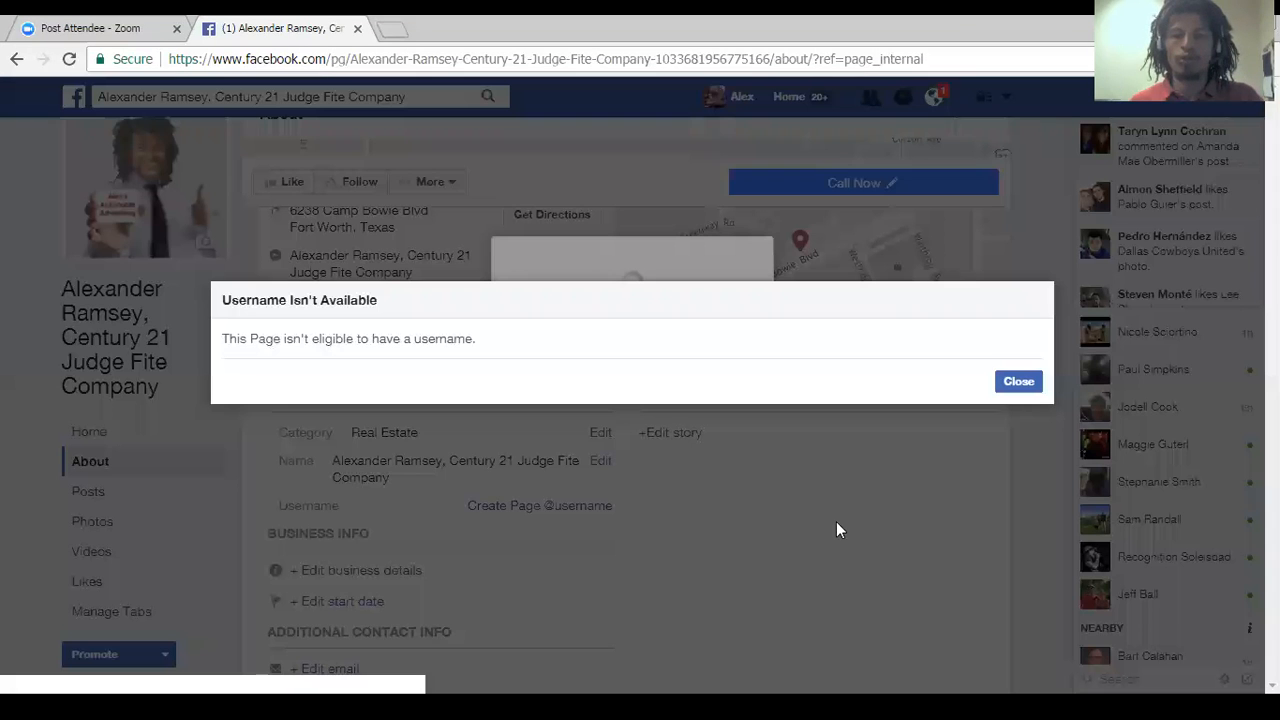
pyautogui.click(1017, 382)
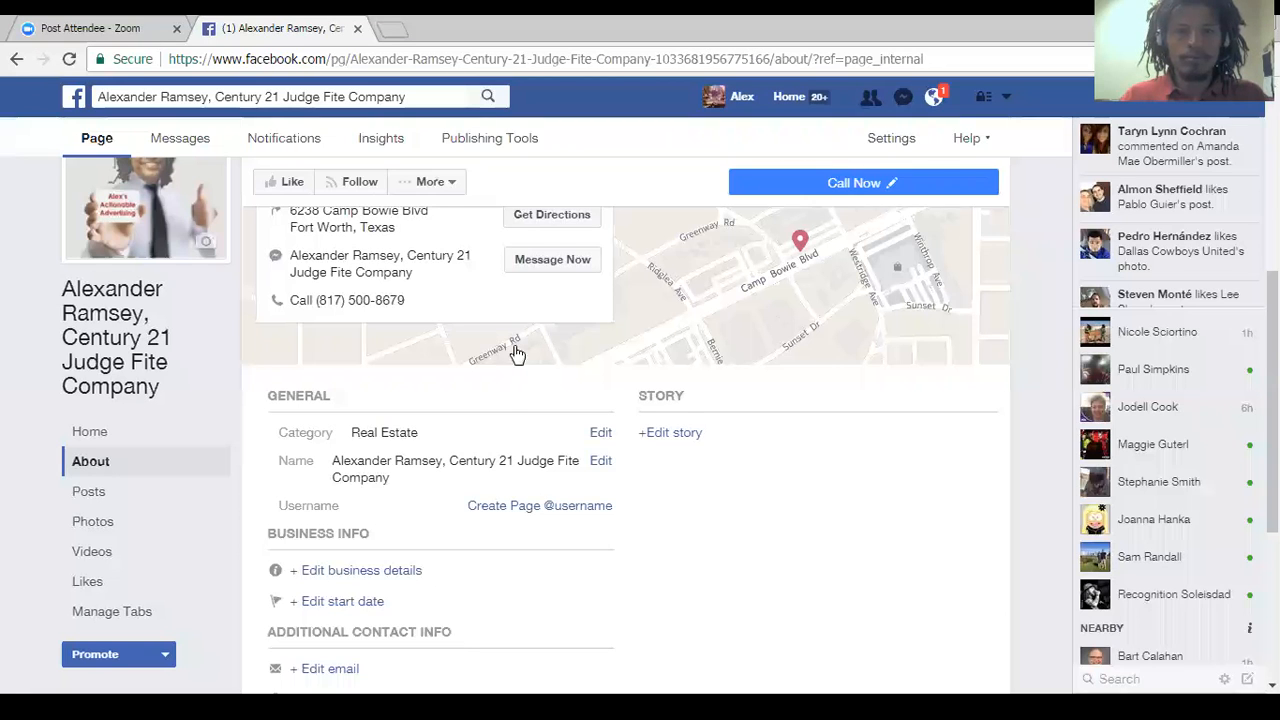
# Try to create a Page username made of only the agent's full name, and close the username form.
pyautogui.click(531, 513)
pyautogui.click(491, 428)
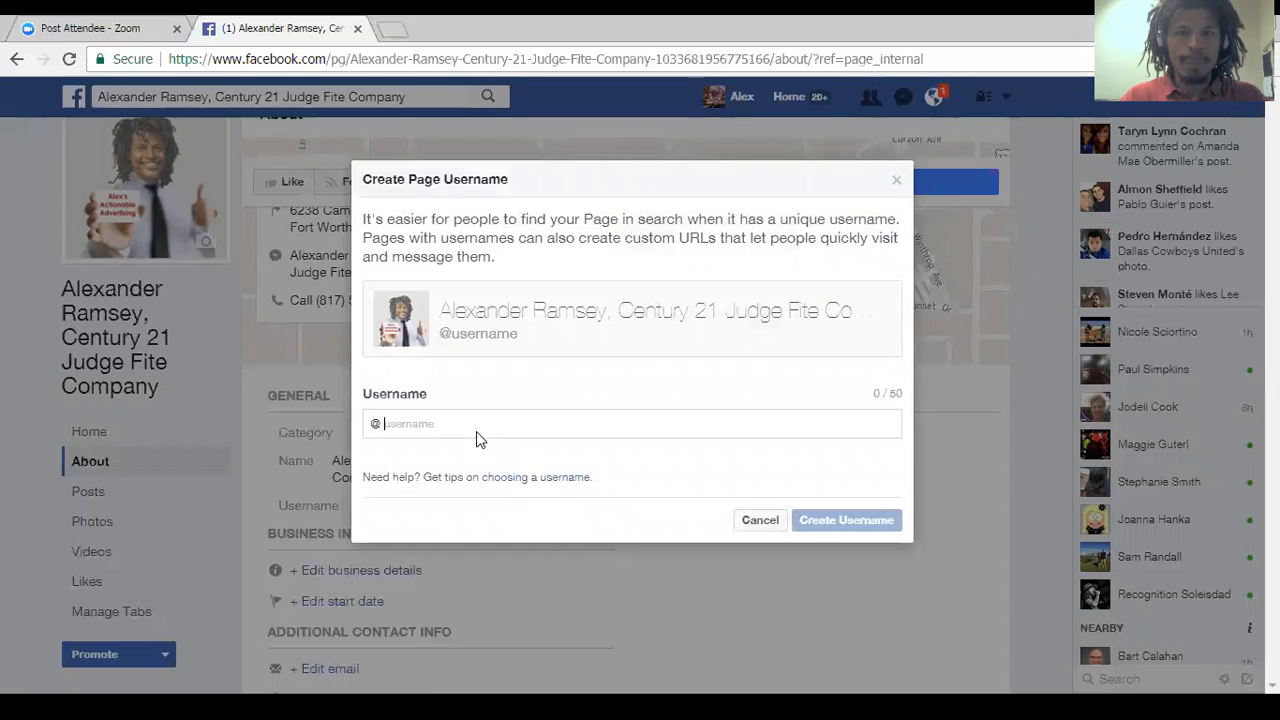
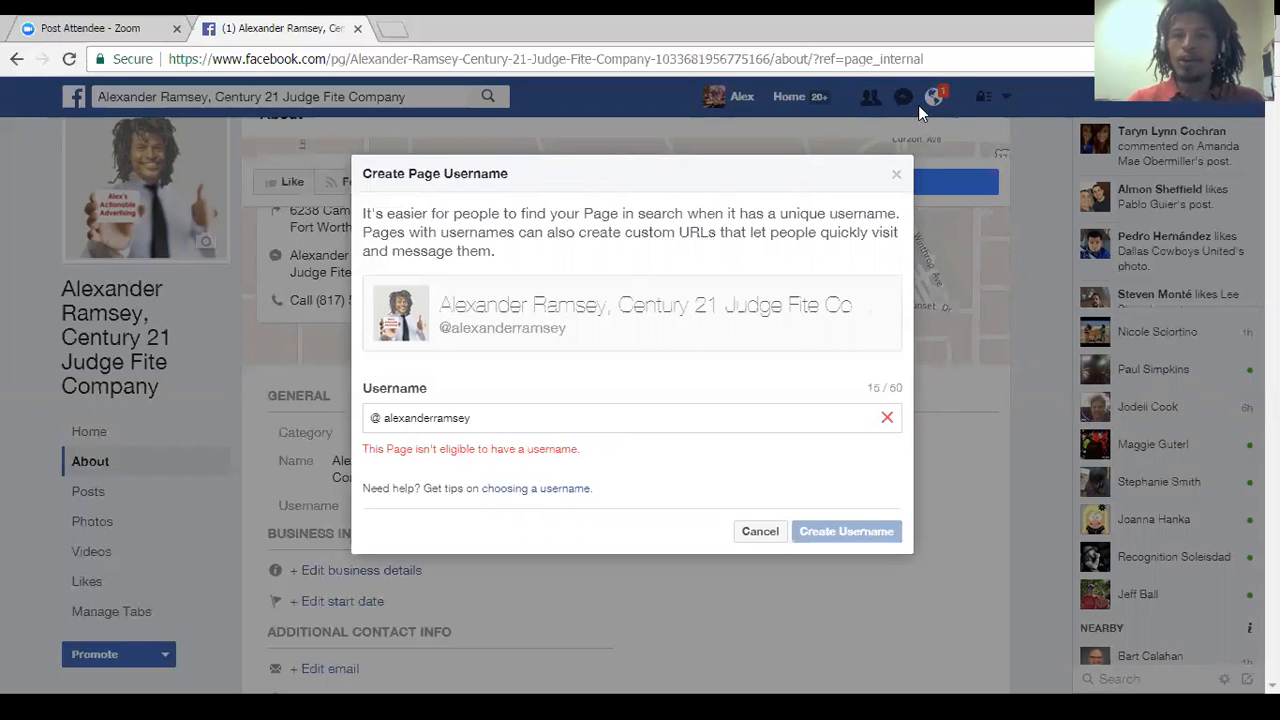
pyautogui.click(896, 175)
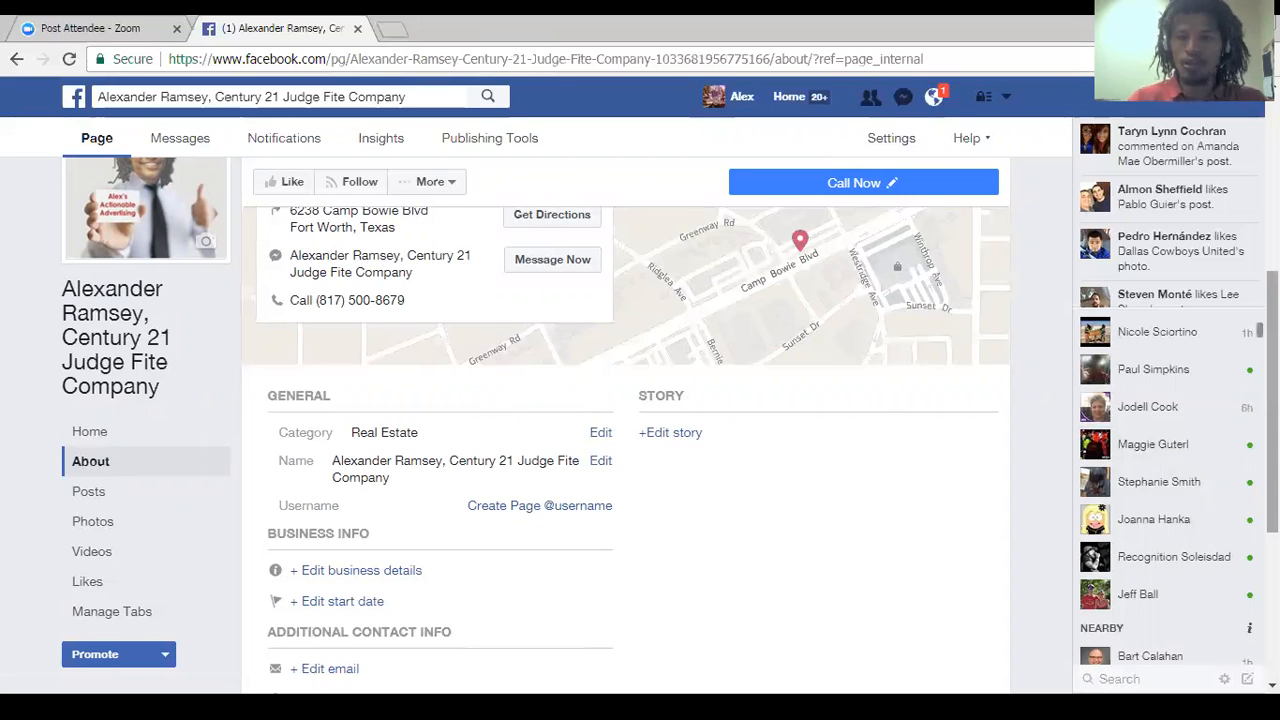
# Add the agent's business email address to the Page's additional contact info and save it.
pyautogui.scroll(-3, 1270, 400)
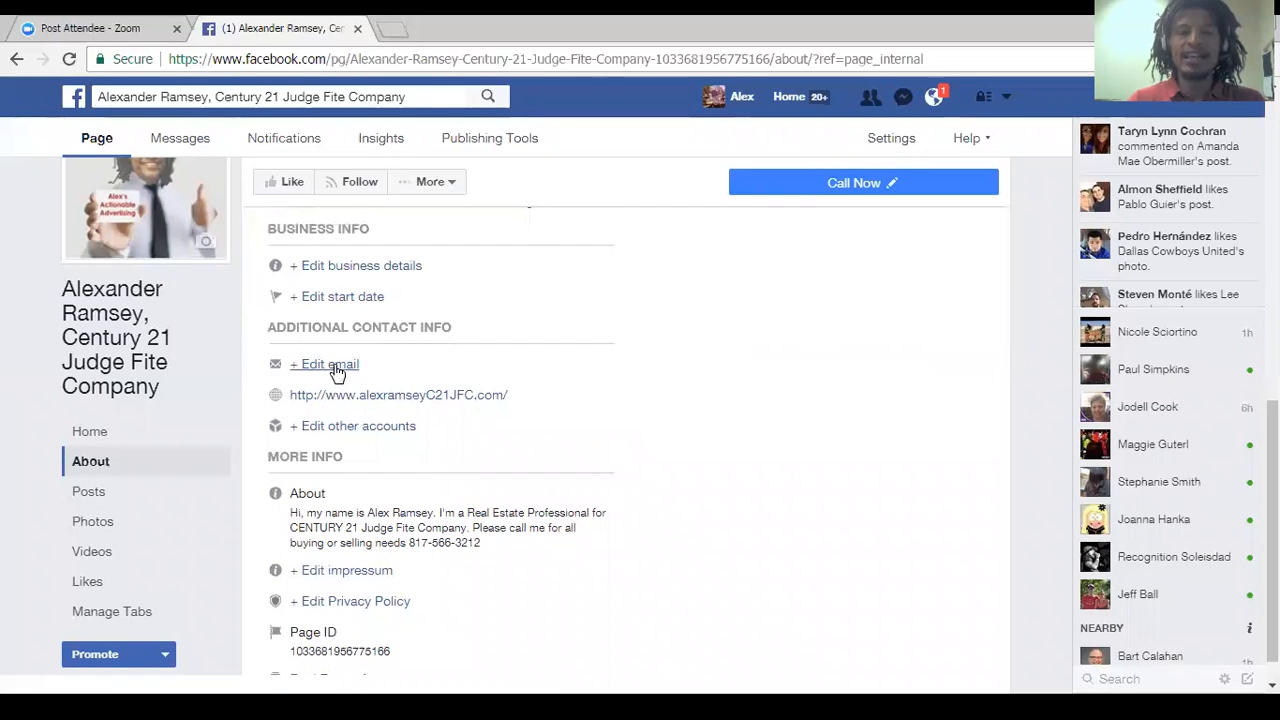
pyautogui.click(337, 366)
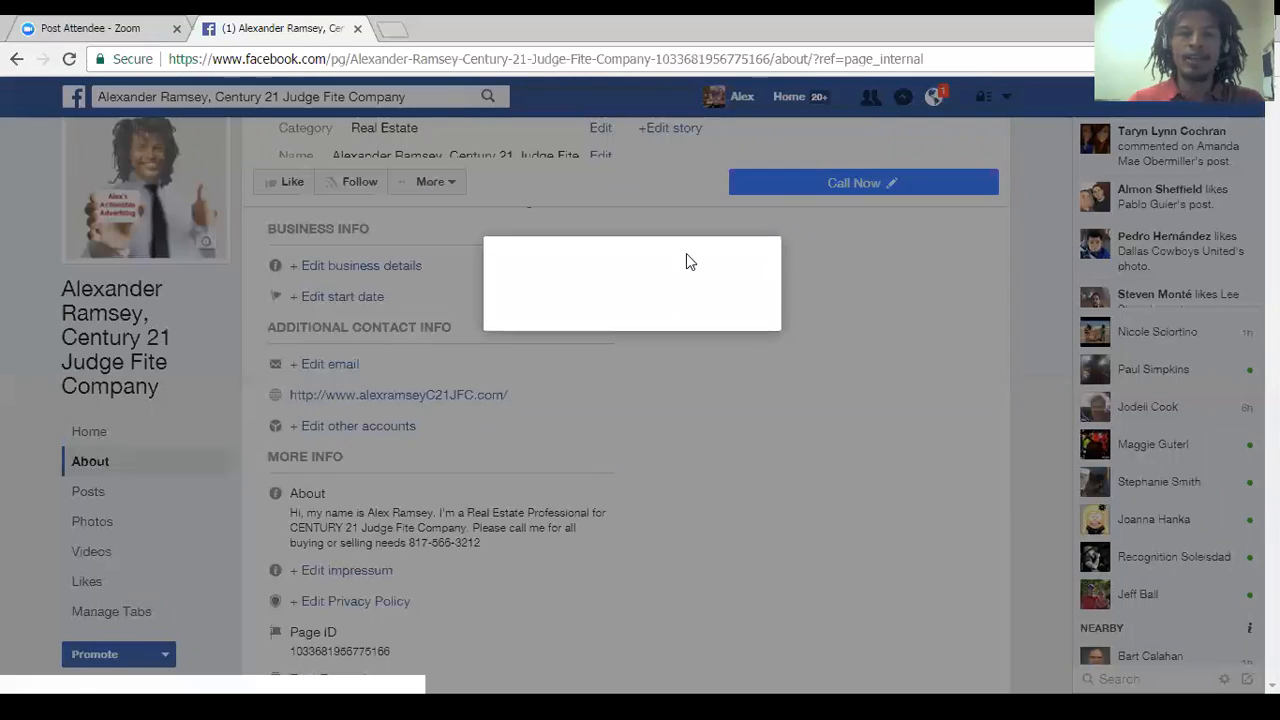
pyautogui.click(574, 326)
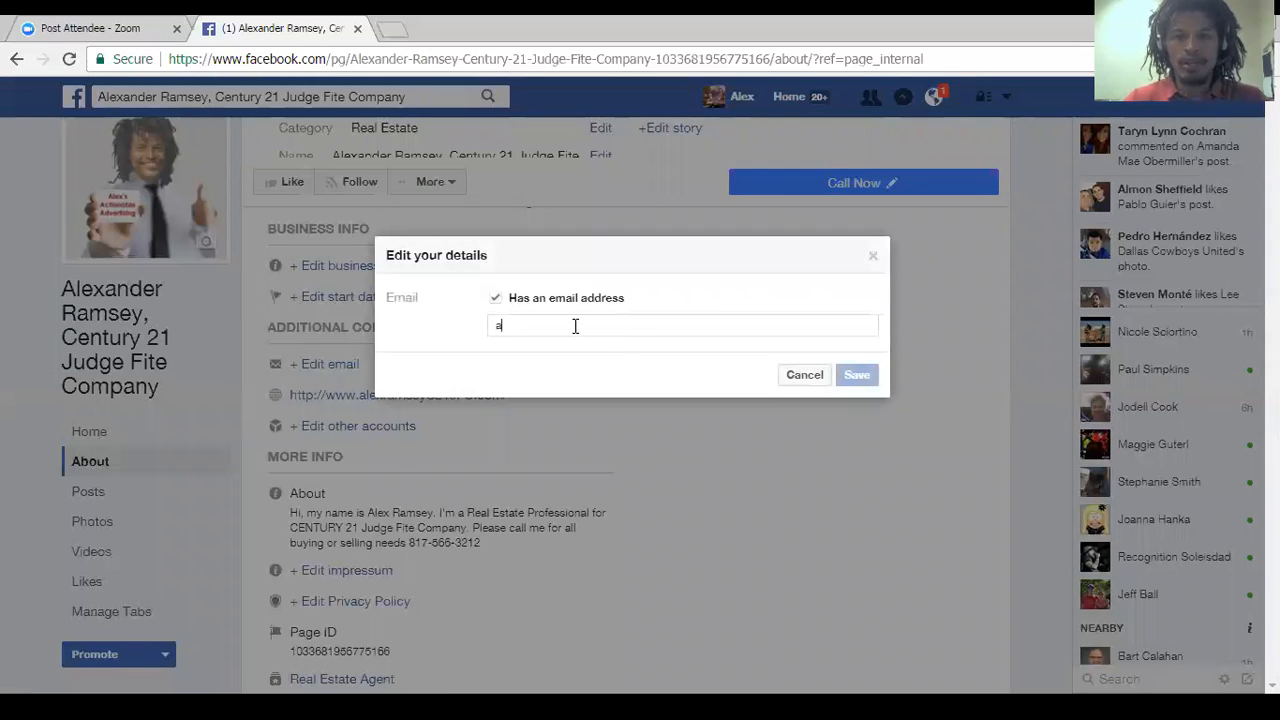
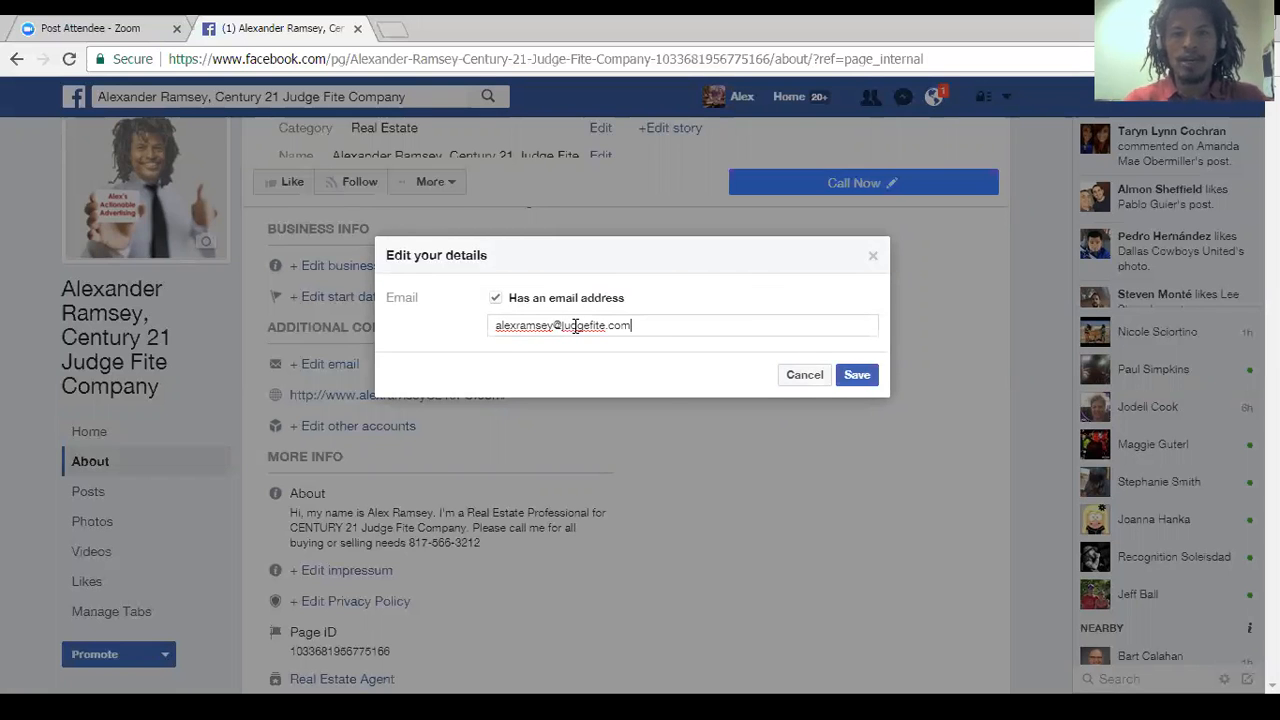
pyautogui.click(860, 384)
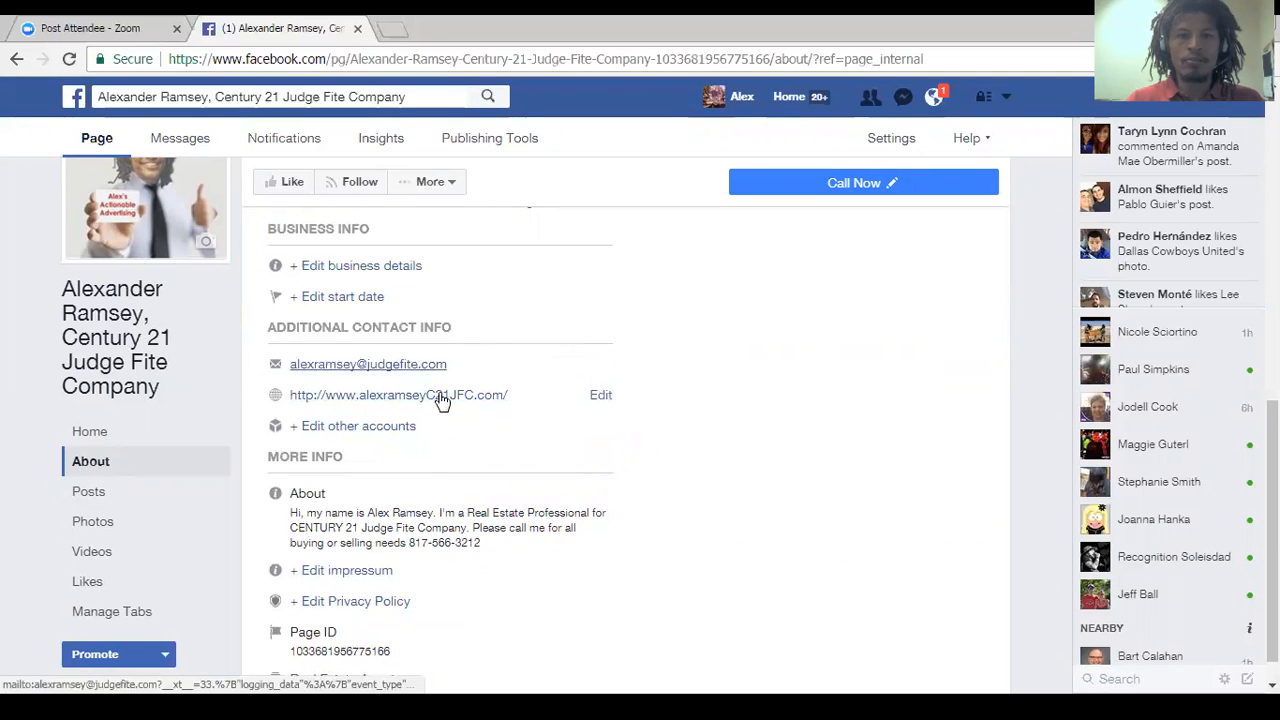
# Open the Page info for editing and paste the agent's prepared running biography into the Description.
pyautogui.moveTo(1272, 500); pyautogui.dragTo(1272, 512)
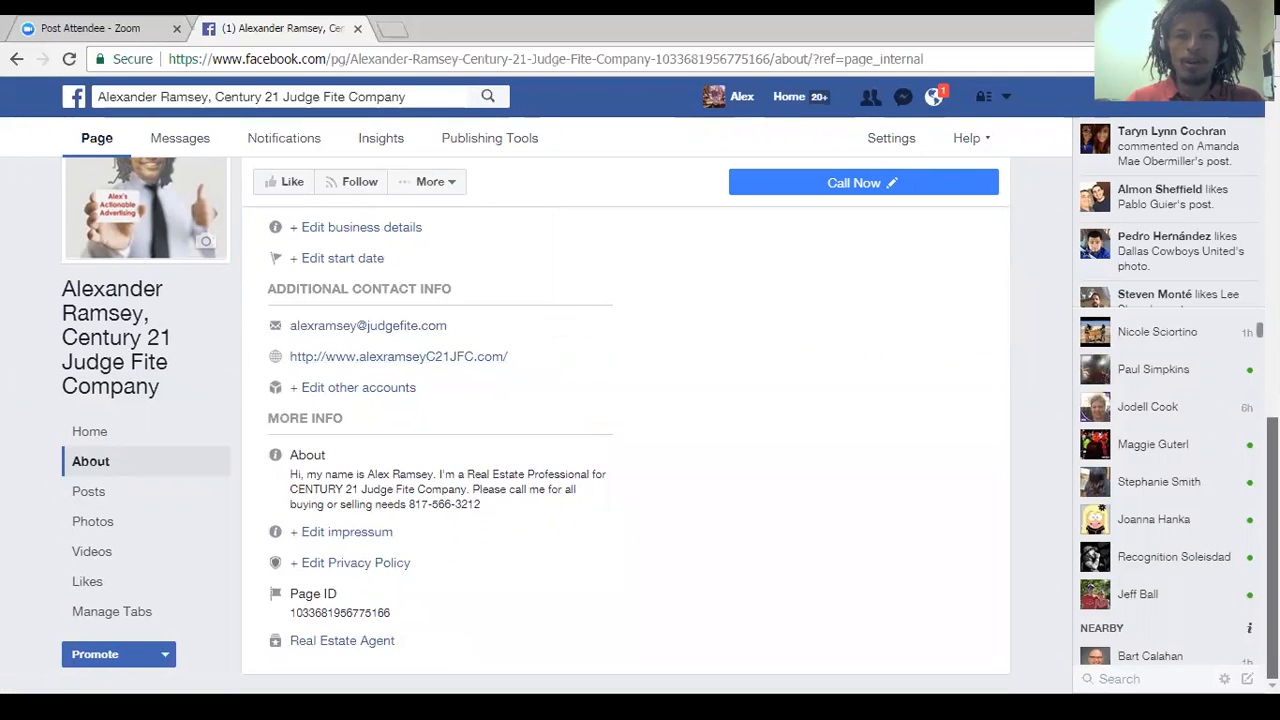
pyautogui.scroll(4, 626, 420)
pyautogui.scroll(1, 1037, 326)
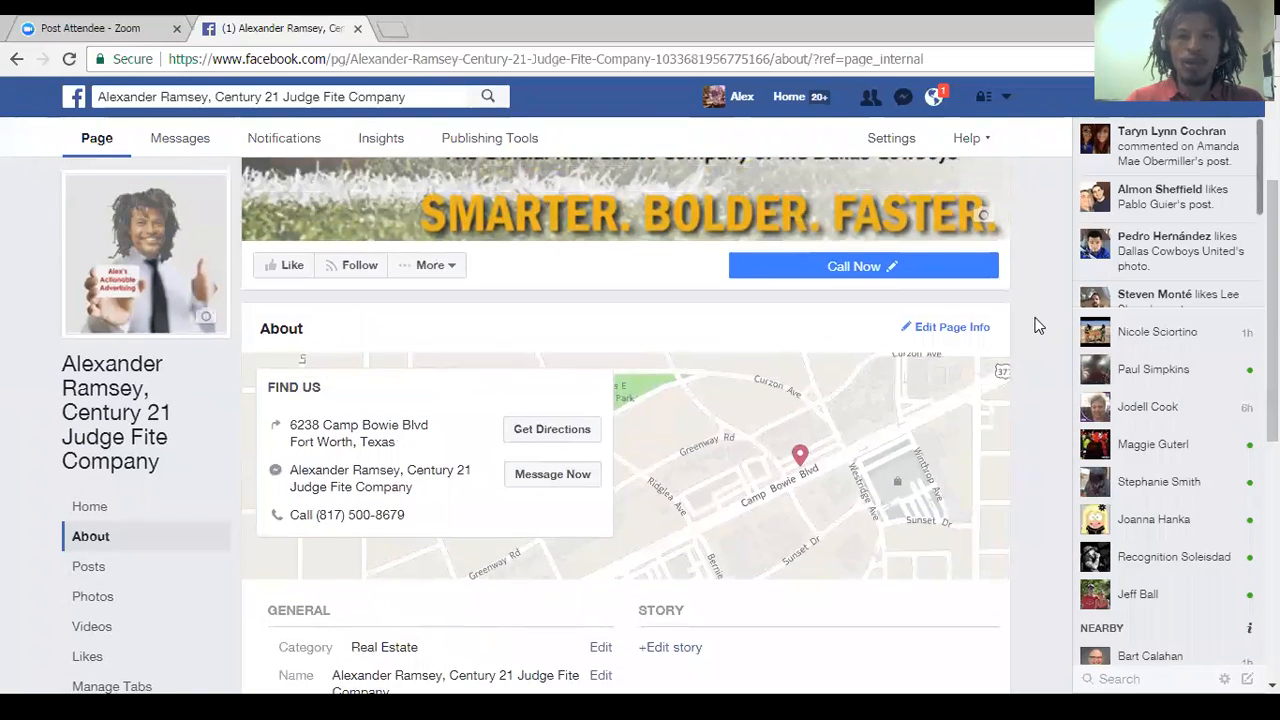
pyautogui.click(950, 330)
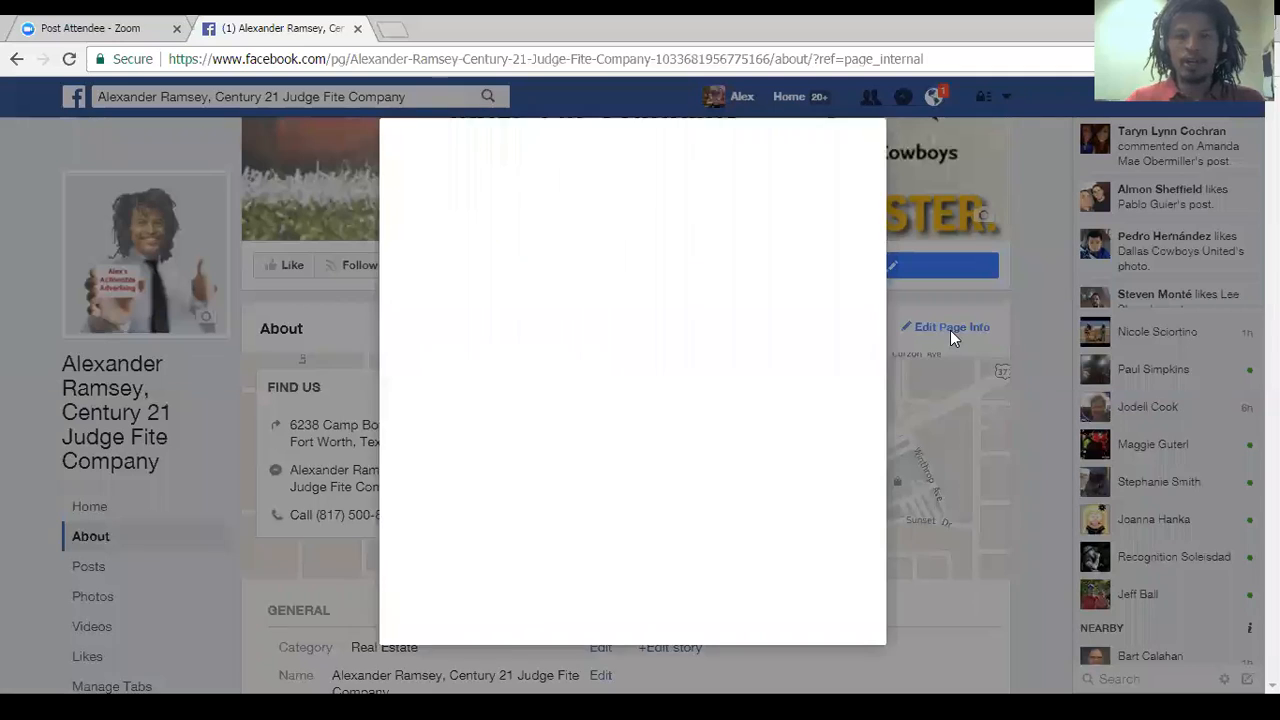
pyautogui.click(652, 431)
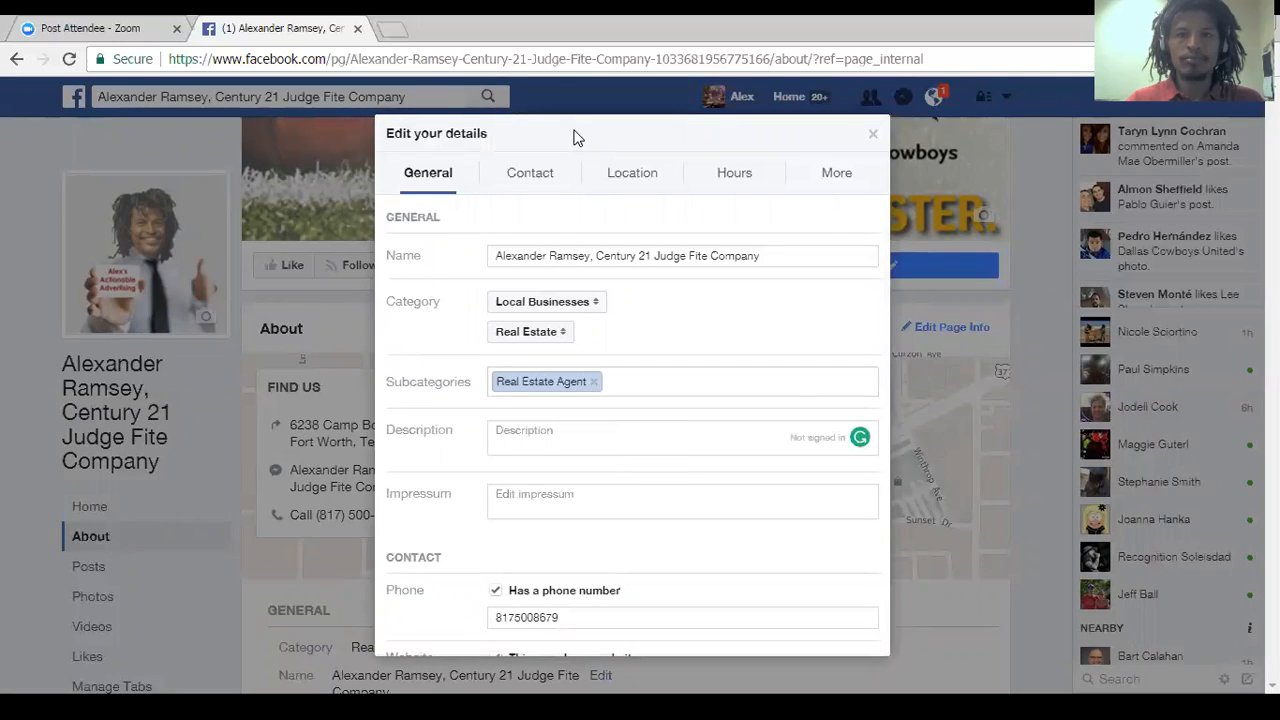
pyautogui.click(634, 430)
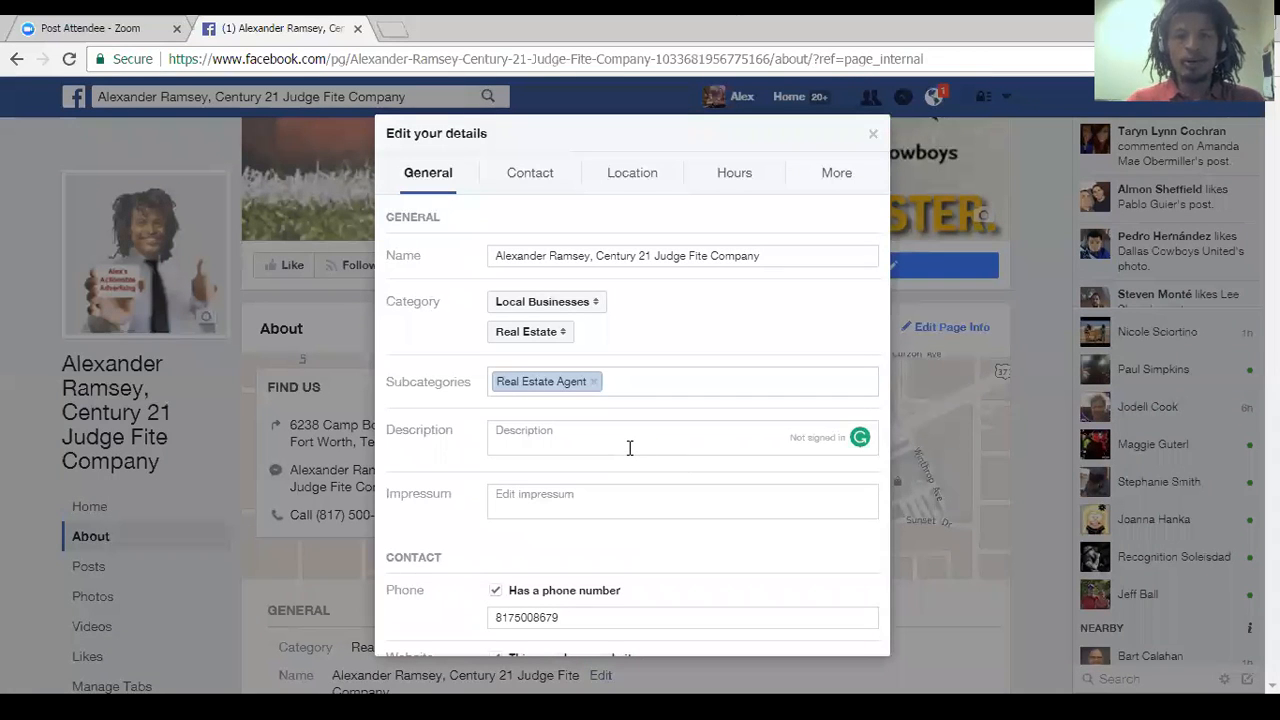
pyautogui.click(618, 443)
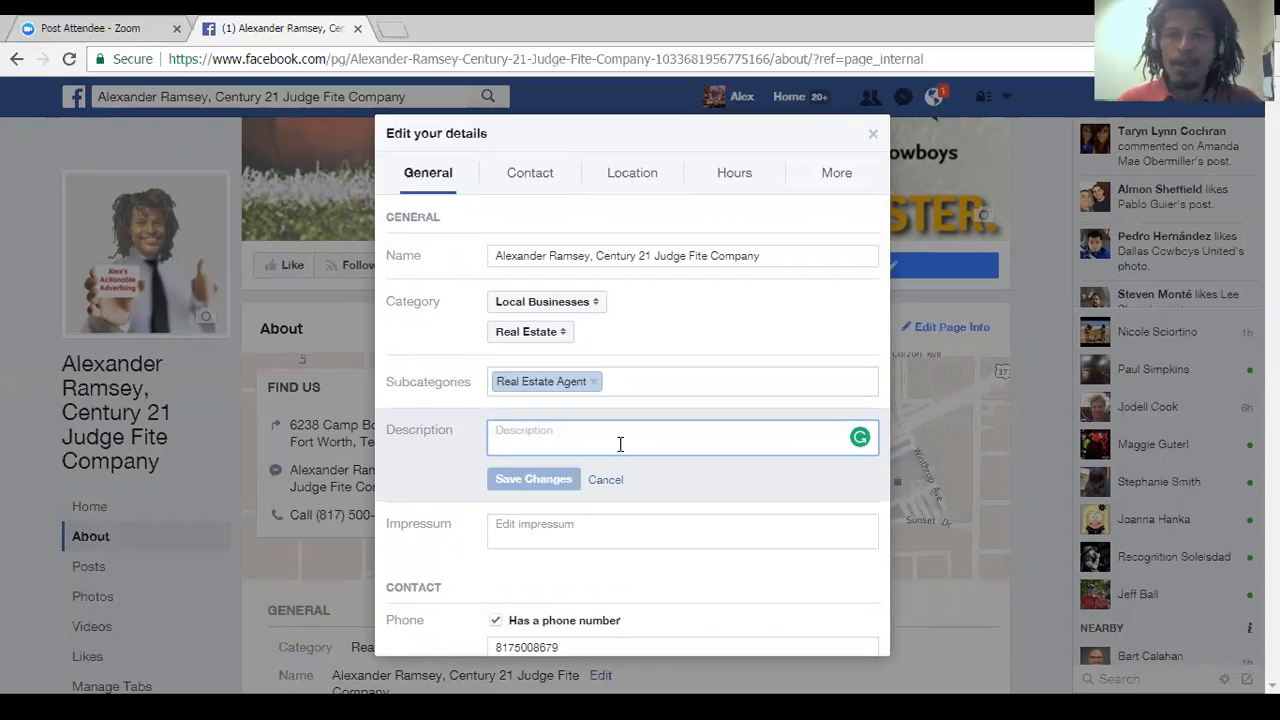
pyautogui.click(733, 35)
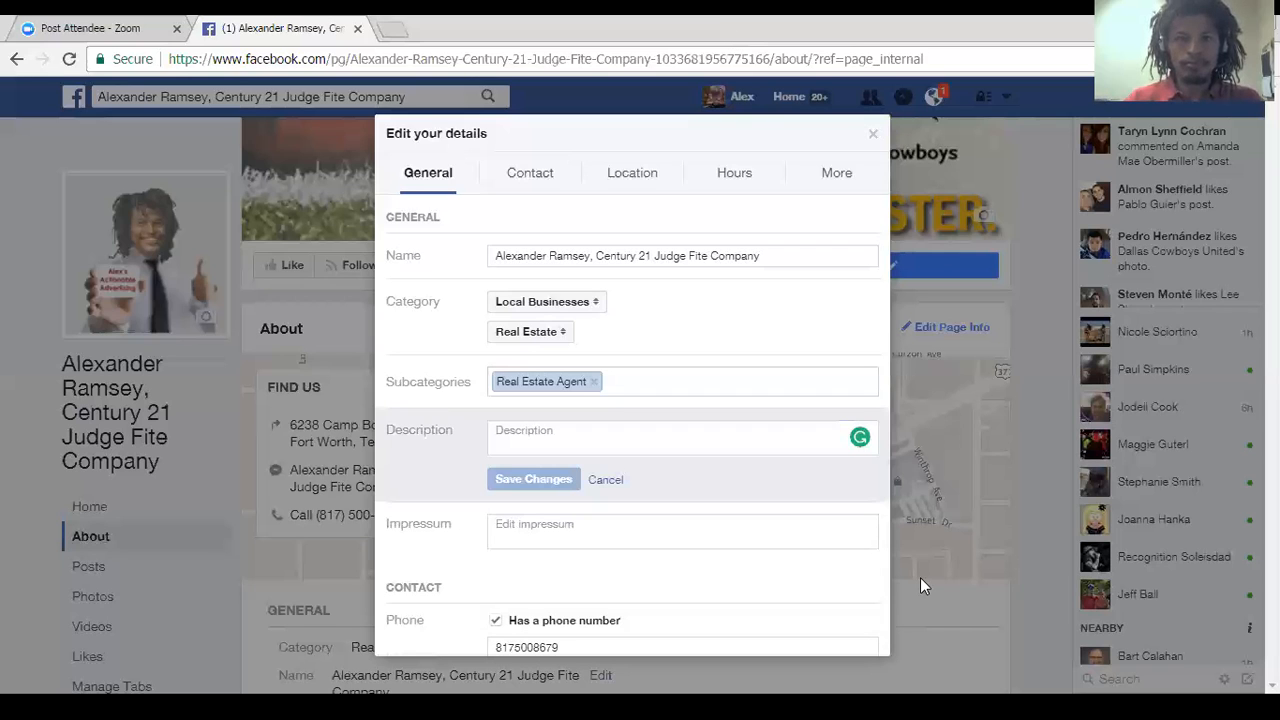
pyautogui.click(760, 437)
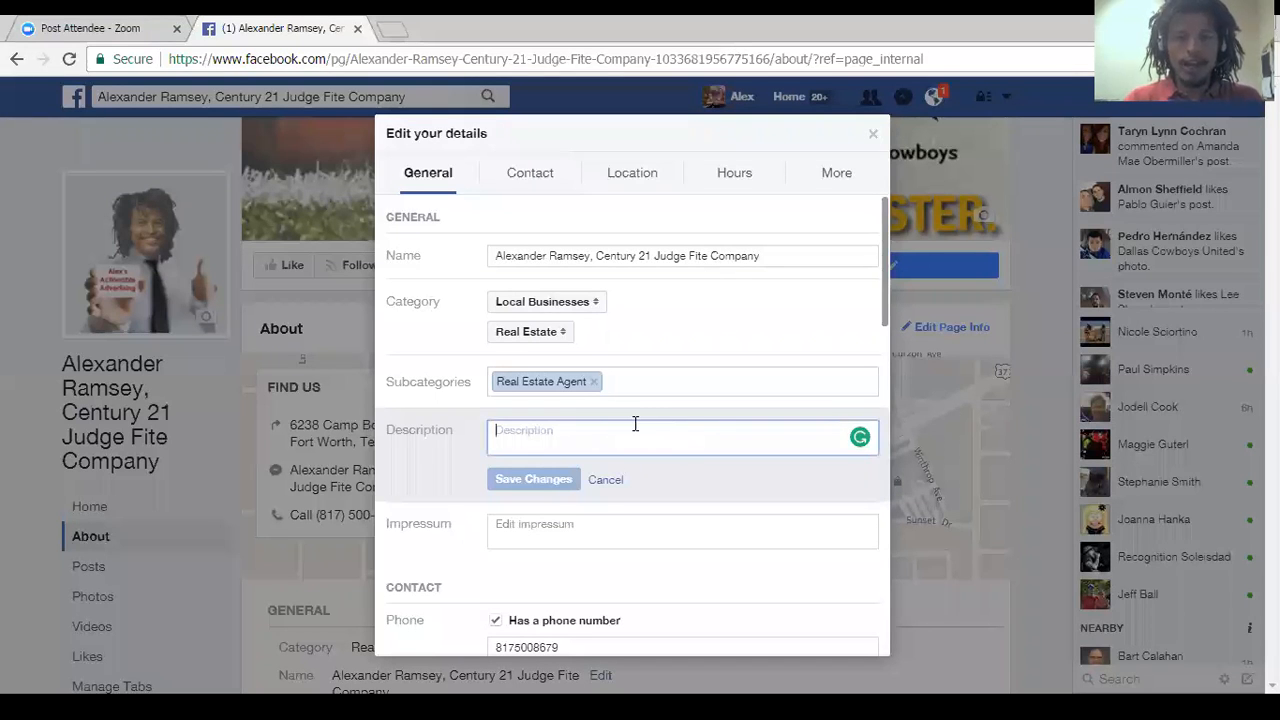
pyautogui.hotkey('ctrl', 'v')
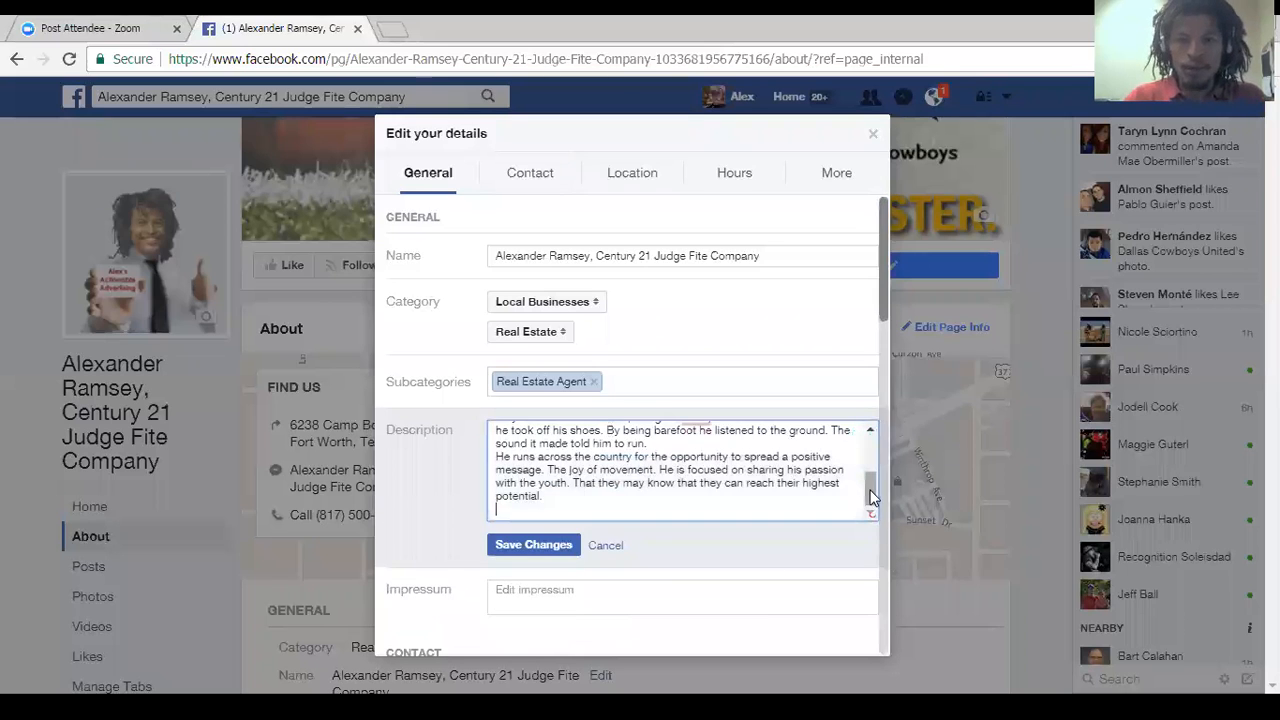
# Separate the four paragraphs of the pasted description with blank lines.
pyautogui.moveTo(870, 497); pyautogui.dragTo(870, 440)
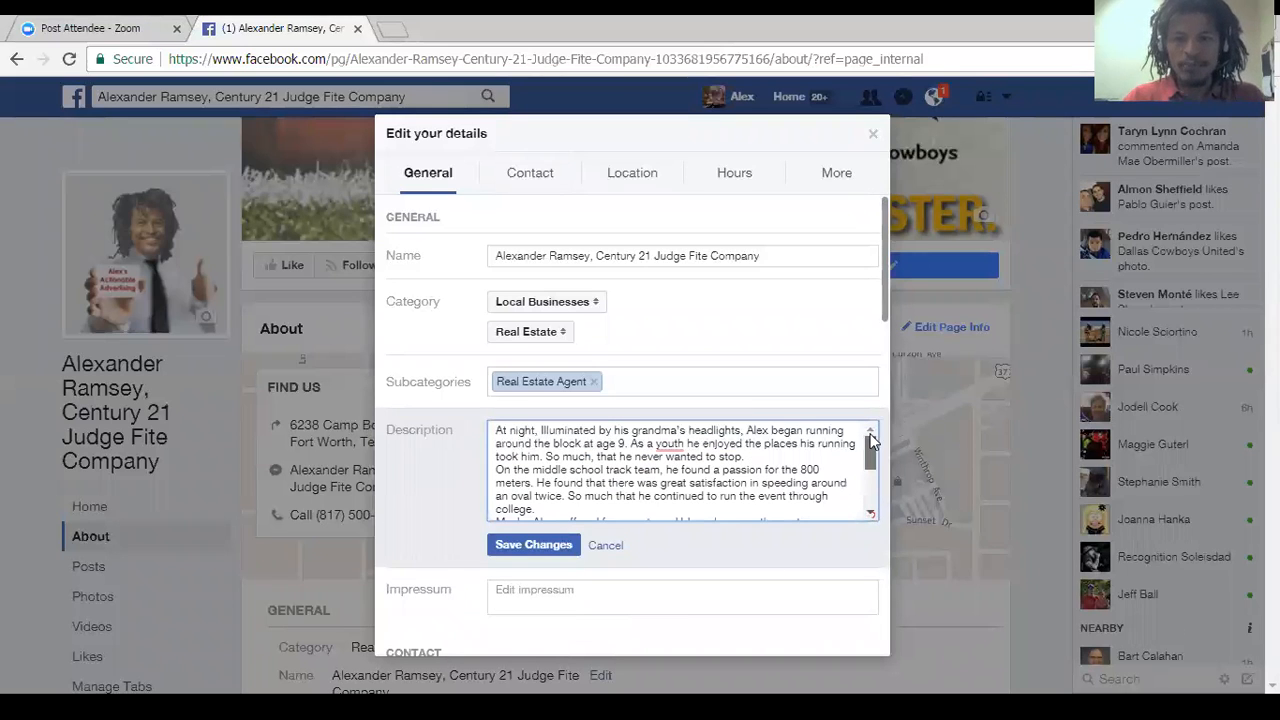
pyautogui.click(763, 455)
pyautogui.press('Return')
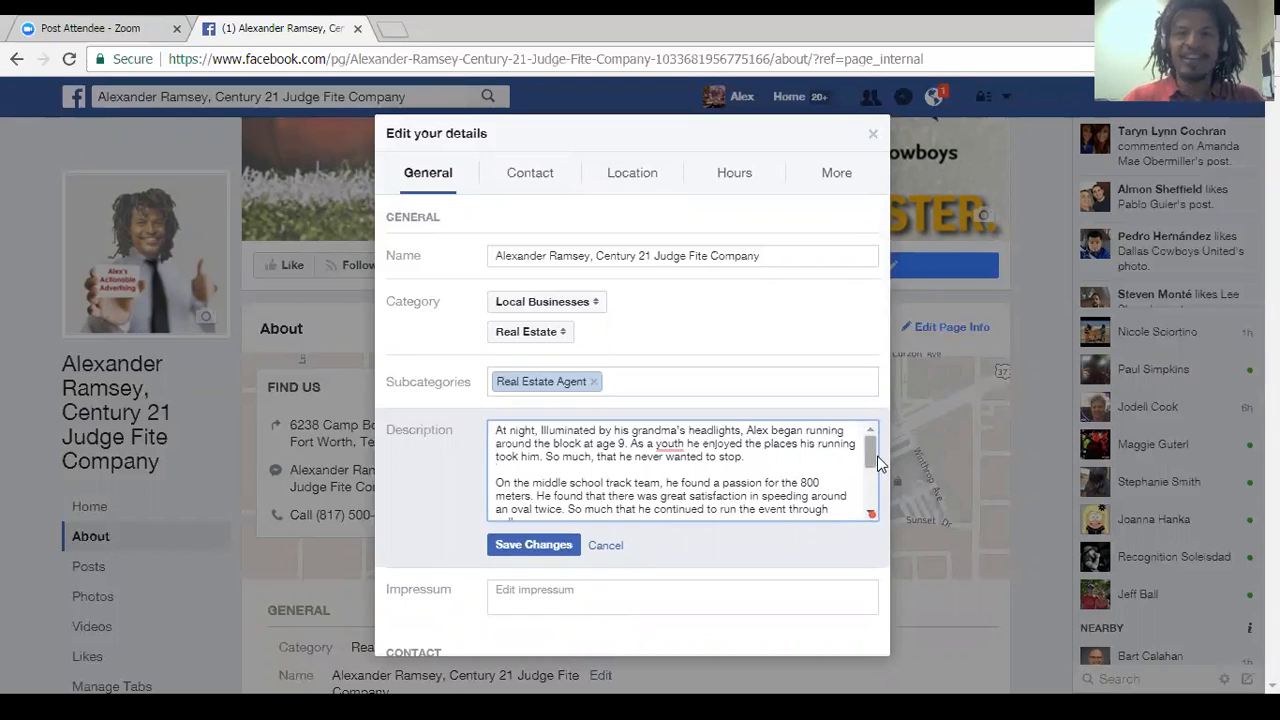
pyautogui.scroll(-3, 870, 465)
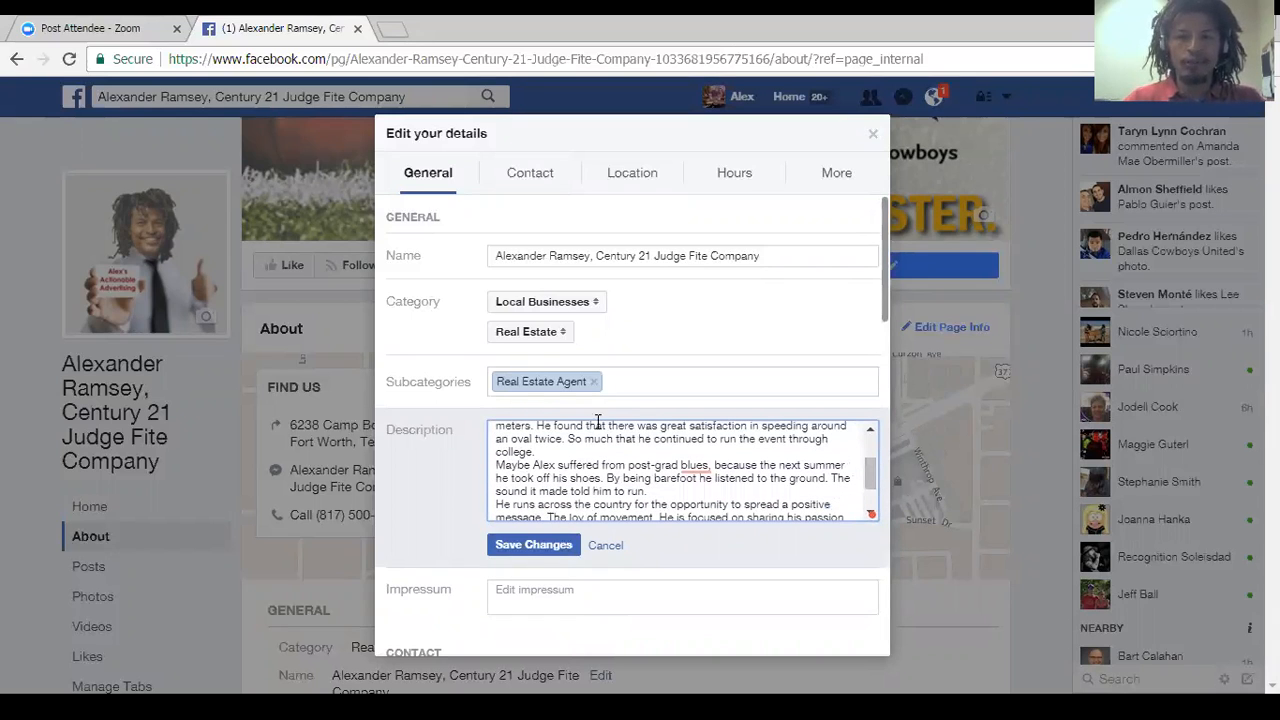
pyautogui.click(550, 453)
pyautogui.press('Return')
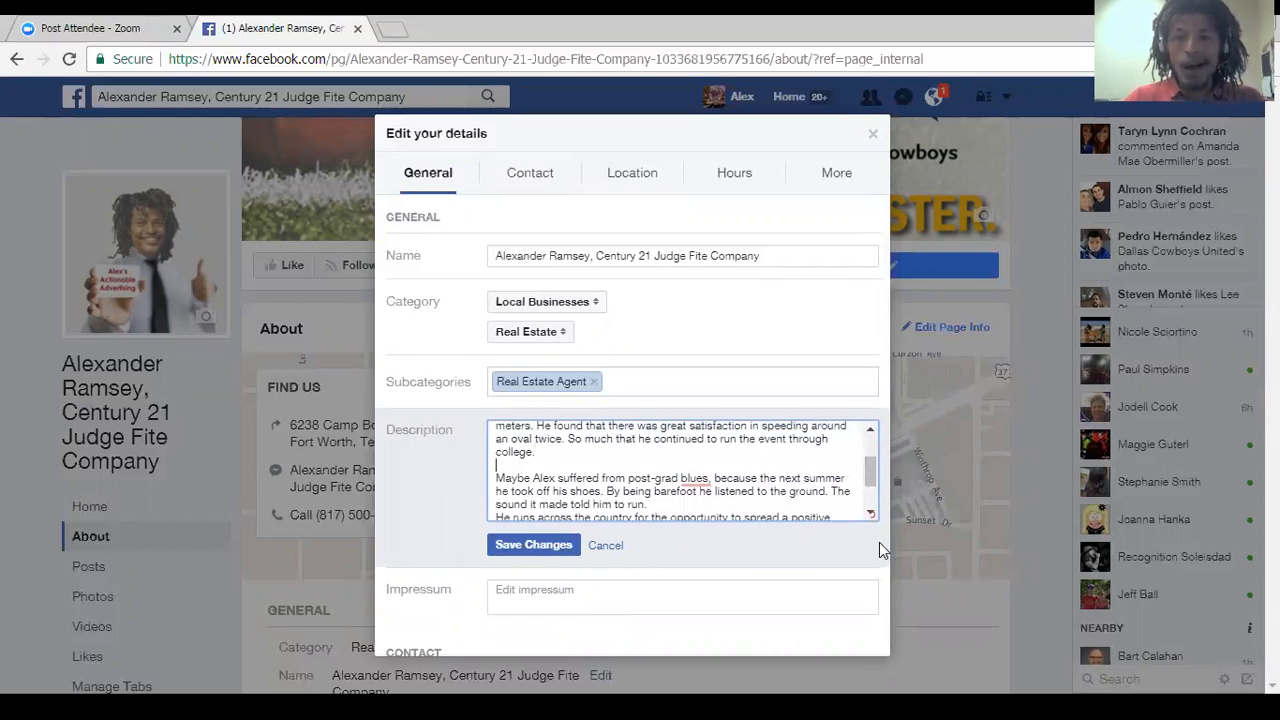
pyautogui.scroll(-3, 875, 474)
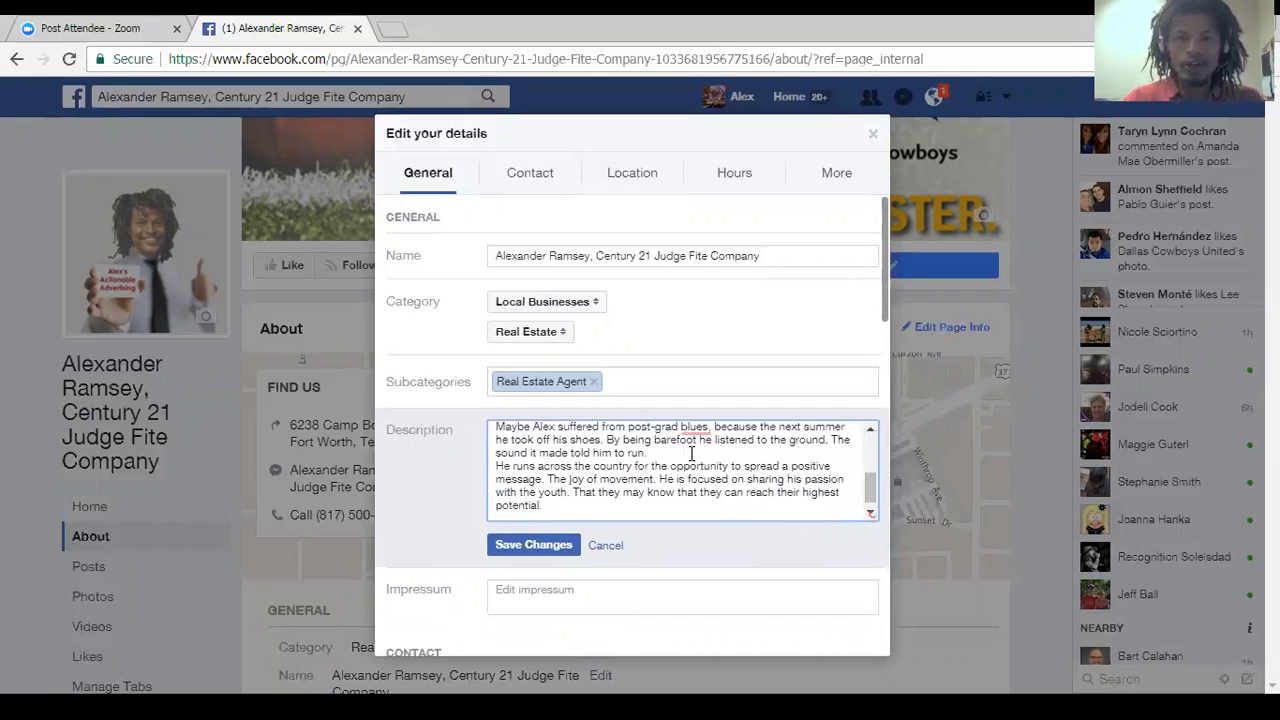
pyautogui.click(684, 455)
pyautogui.press('Return')
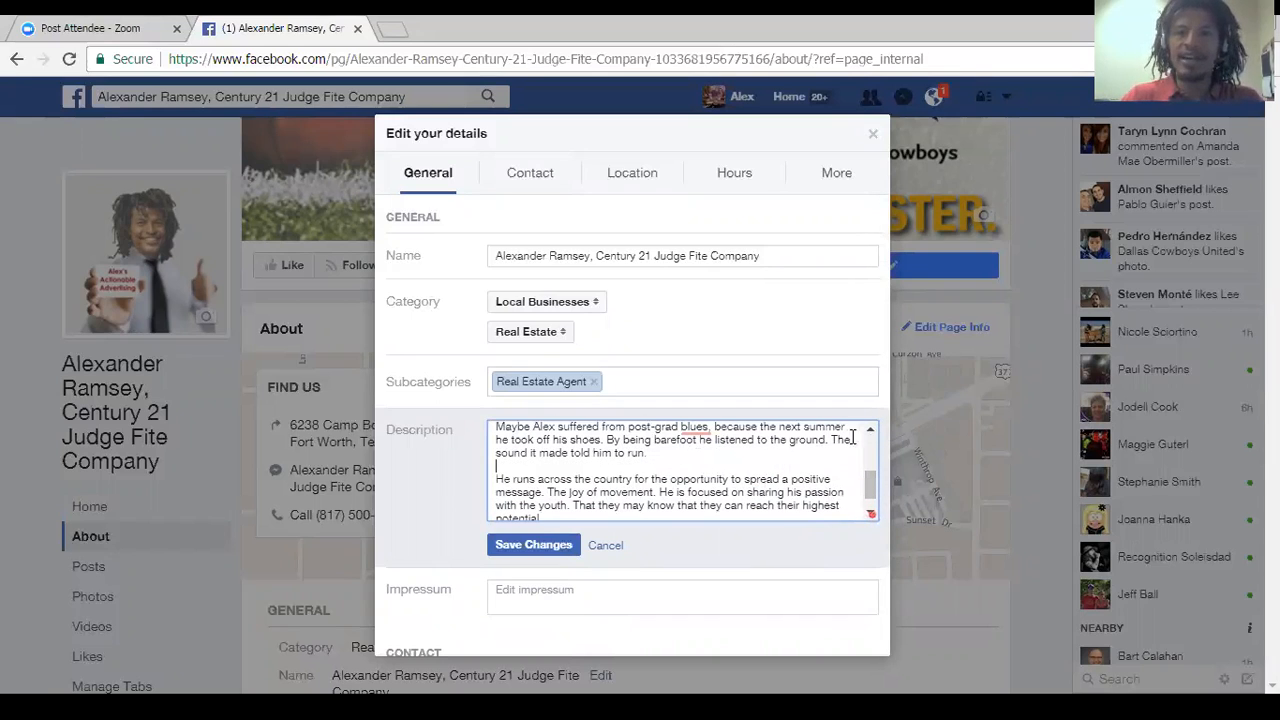
pyautogui.scroll(-1, 873, 490)
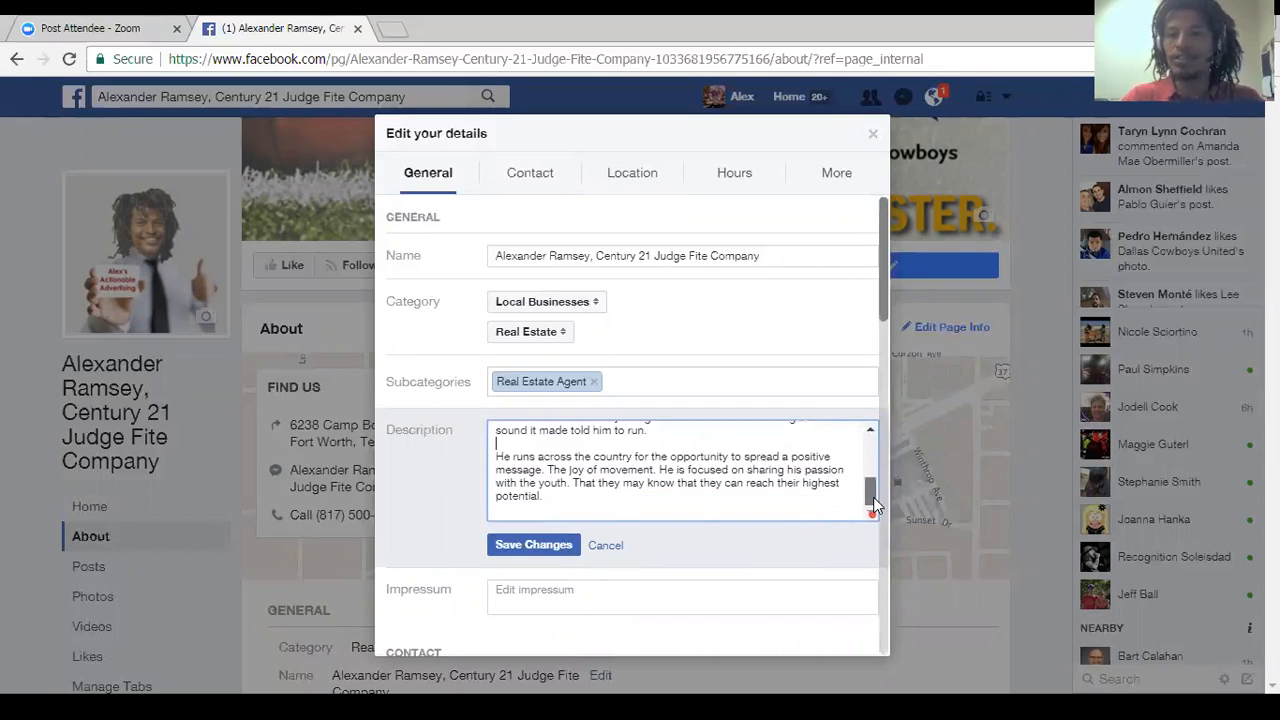
# Remove the empty line at the end of the description, save the changes and close the Page details.
pyautogui.click(522, 513)
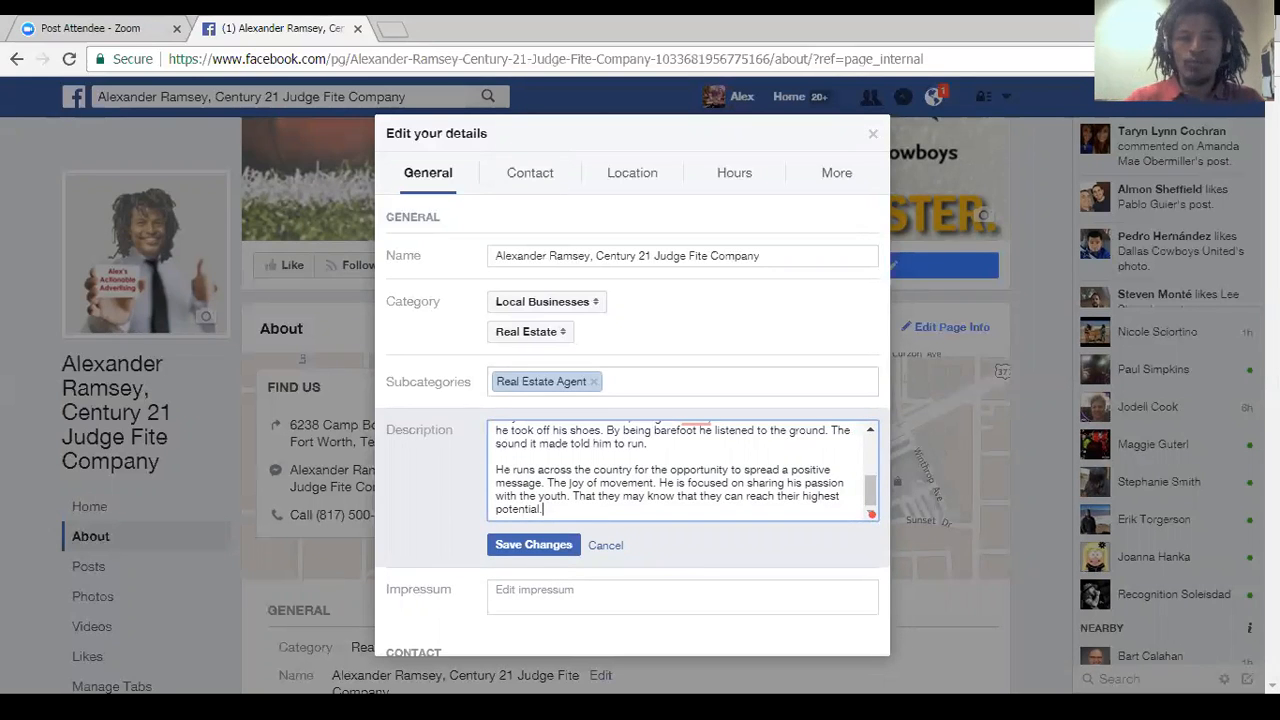
pyautogui.moveTo(884, 224)
pyautogui.mouseDown()
pyautogui.moveTo(868, 555)
pyautogui.moveTo(879, 217)
pyautogui.mouseUp()
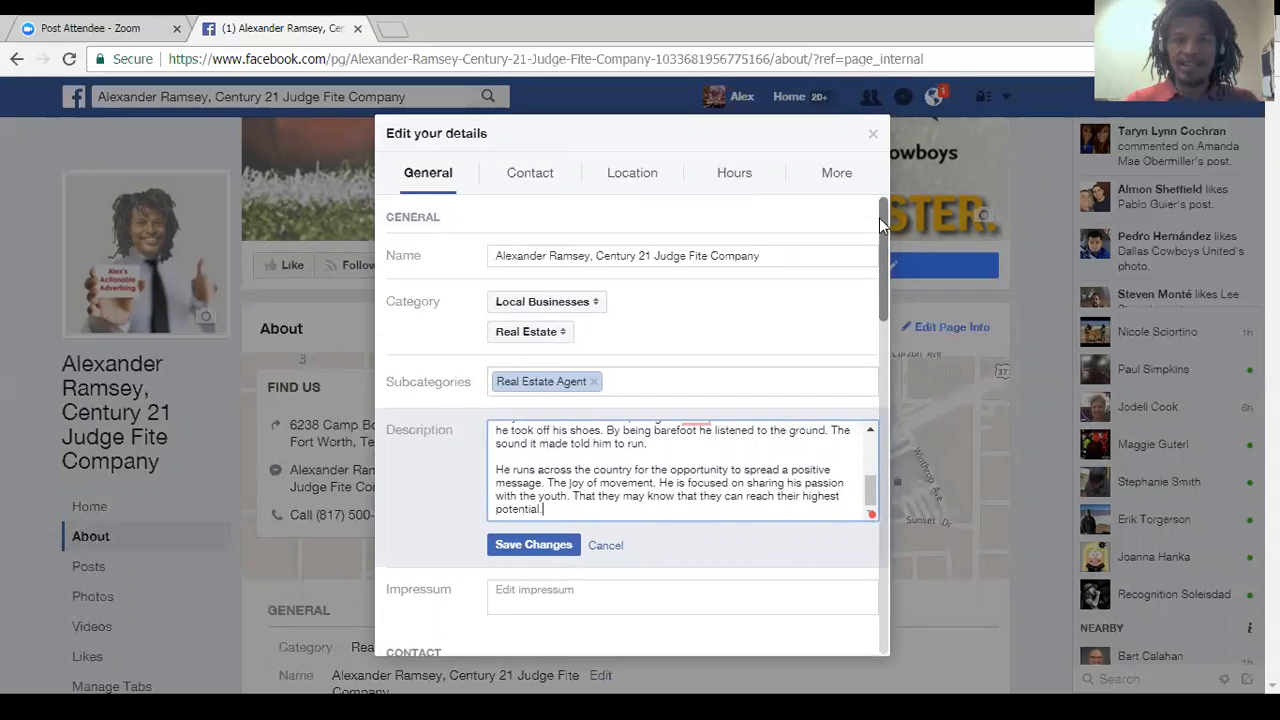
pyautogui.click(521, 550)
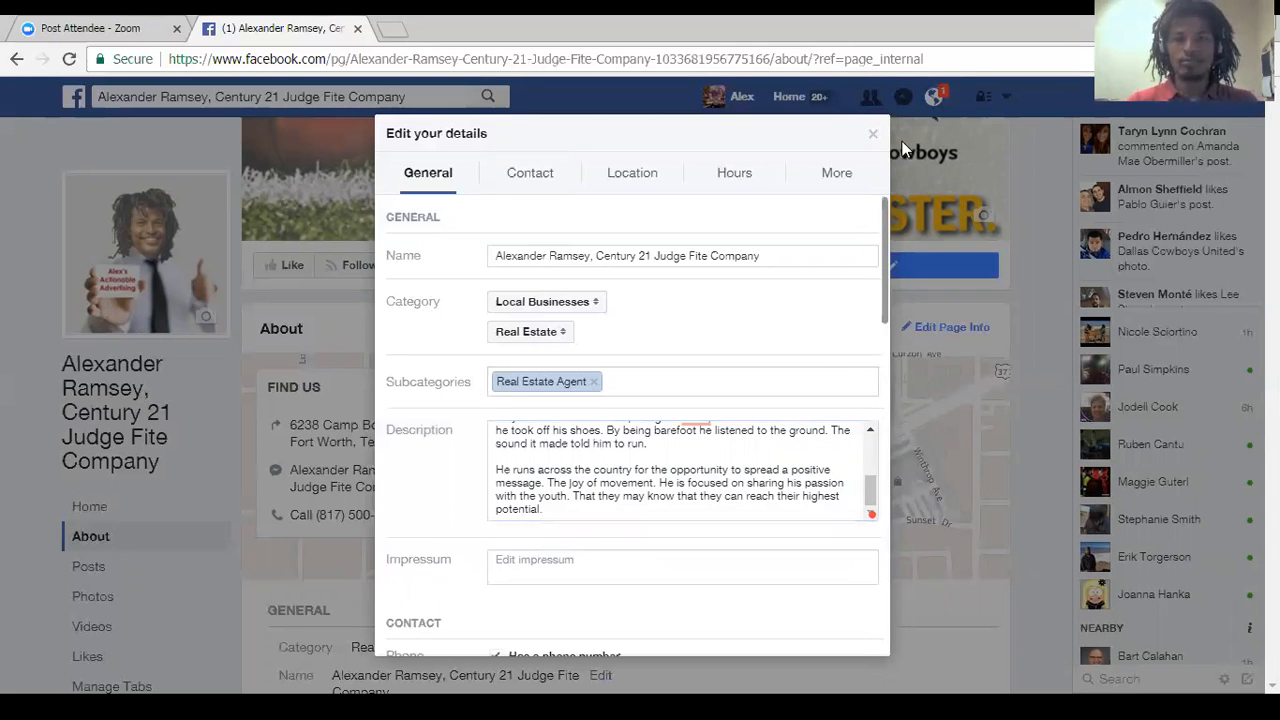
pyautogui.click(873, 133)
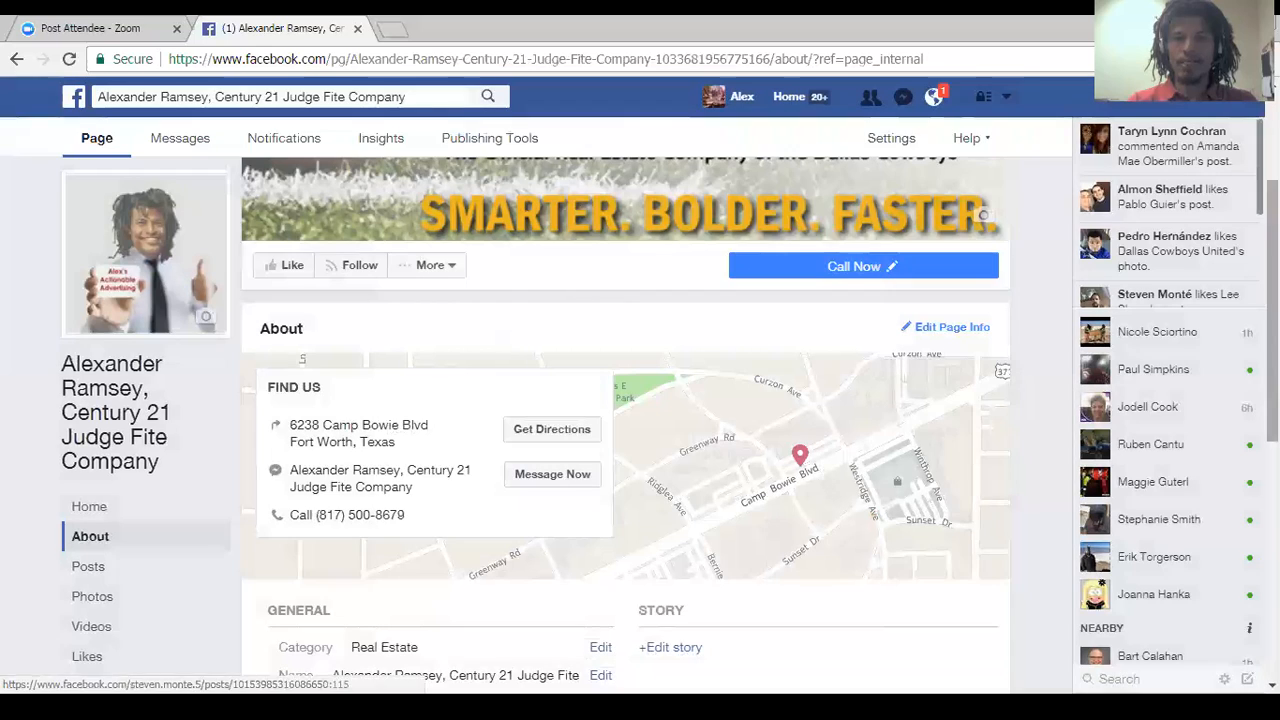
# Review the Page's About section from its general details to the Page ID, and return to the Page's Home.
pyautogui.scroll(-5, 627, 420)
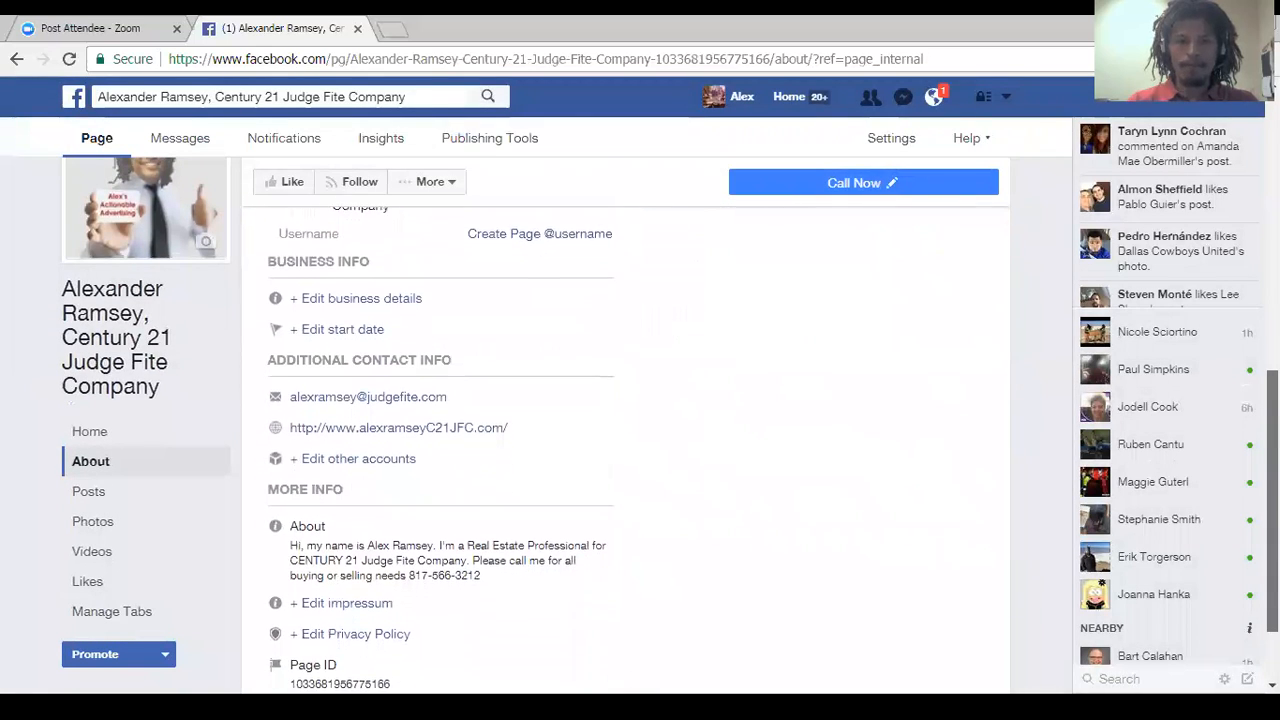
pyautogui.scroll(-1, 620, 480)
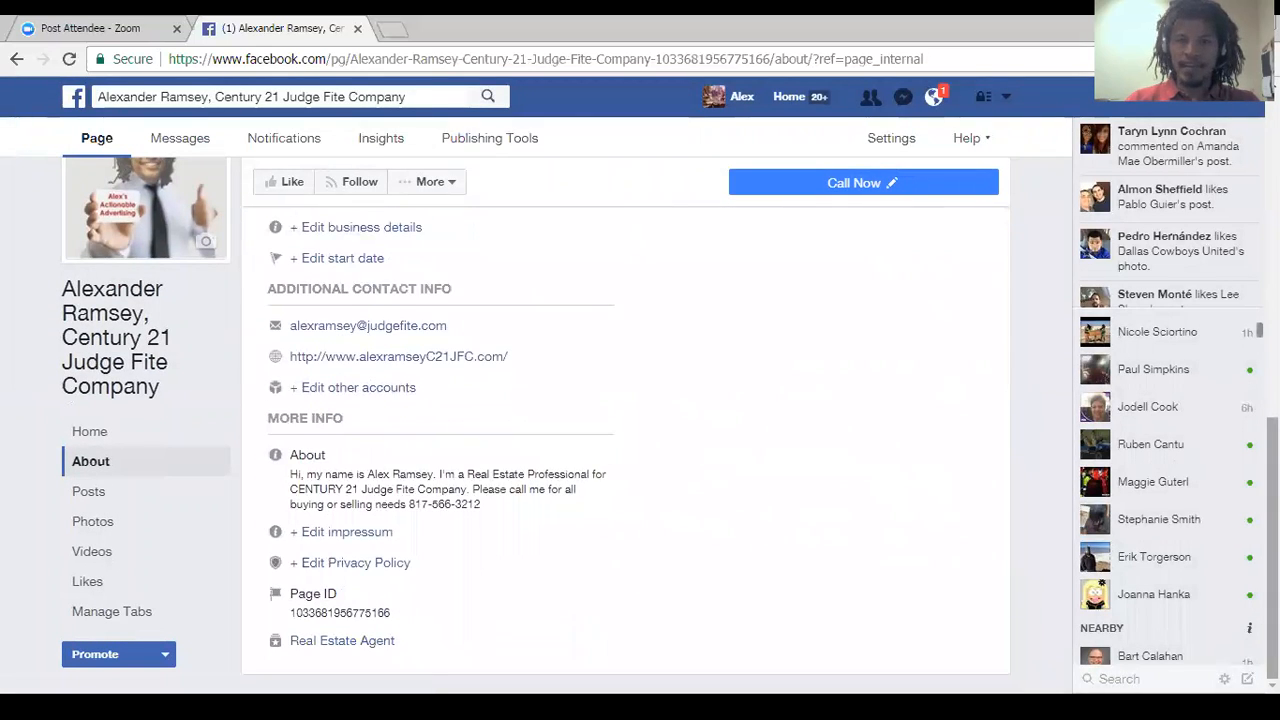
pyautogui.scroll(5, 625, 450)
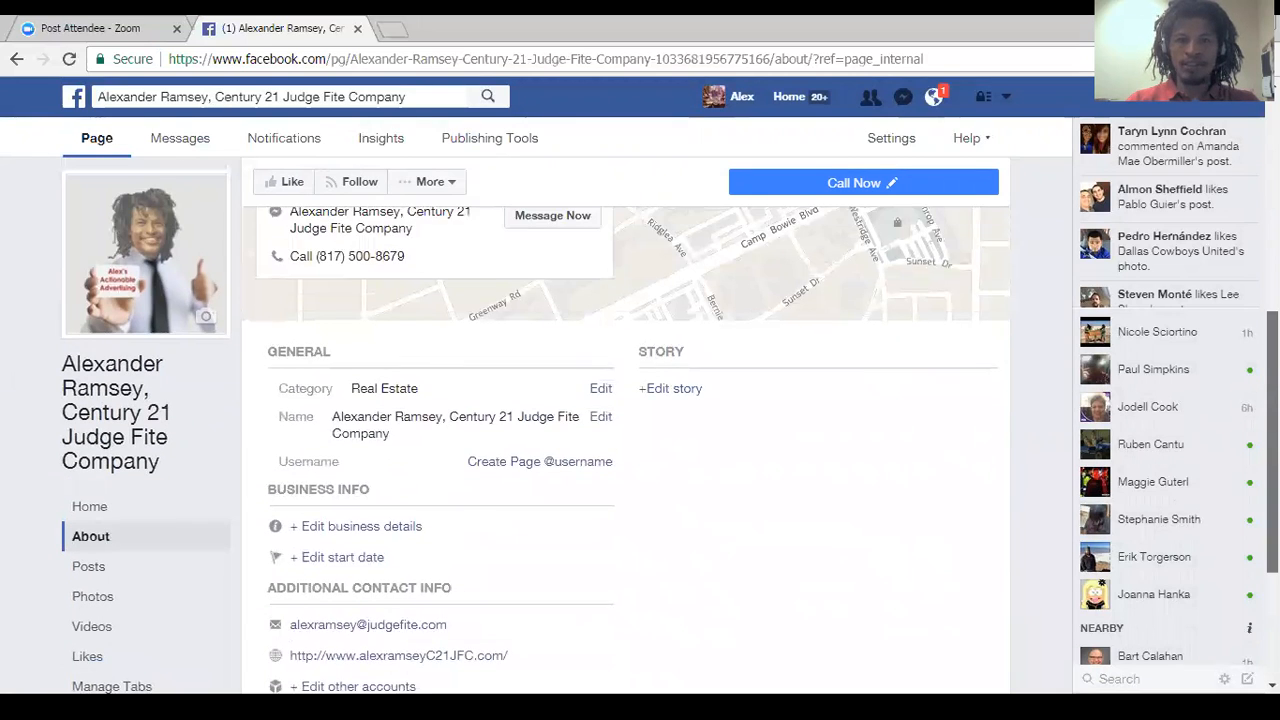
pyautogui.scroll(4, 625, 420)
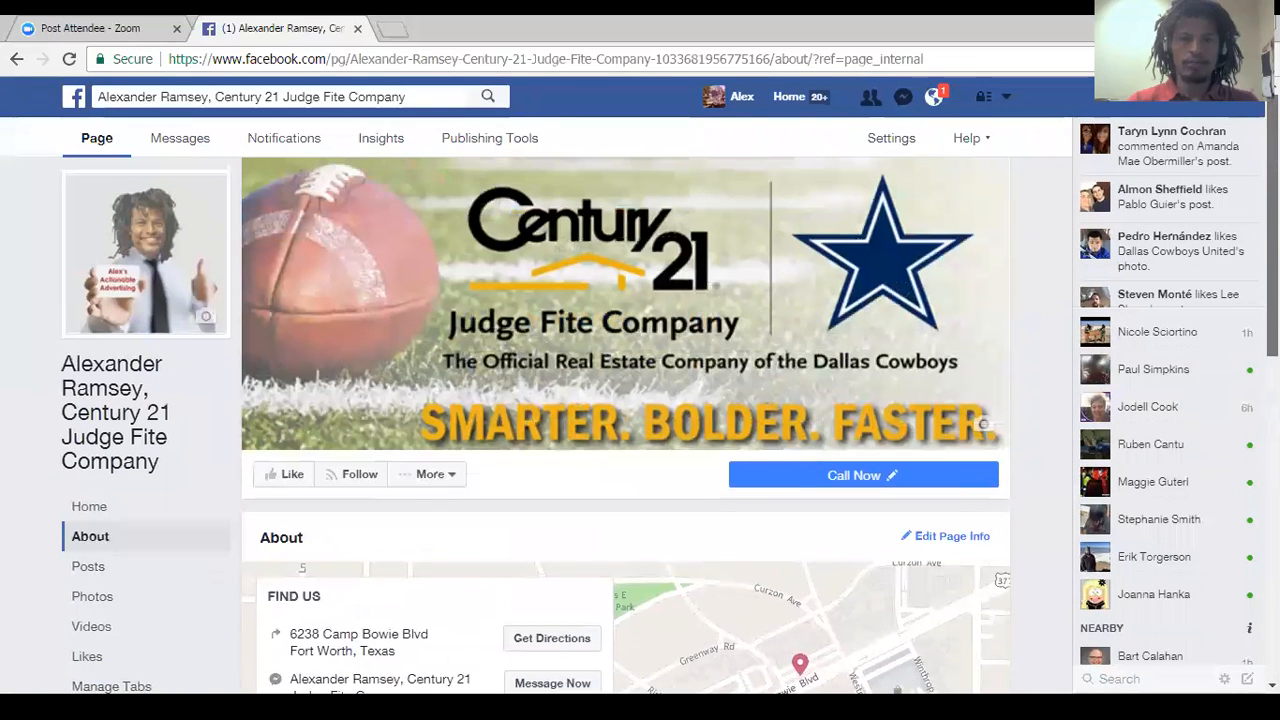
pyautogui.click(111, 505)
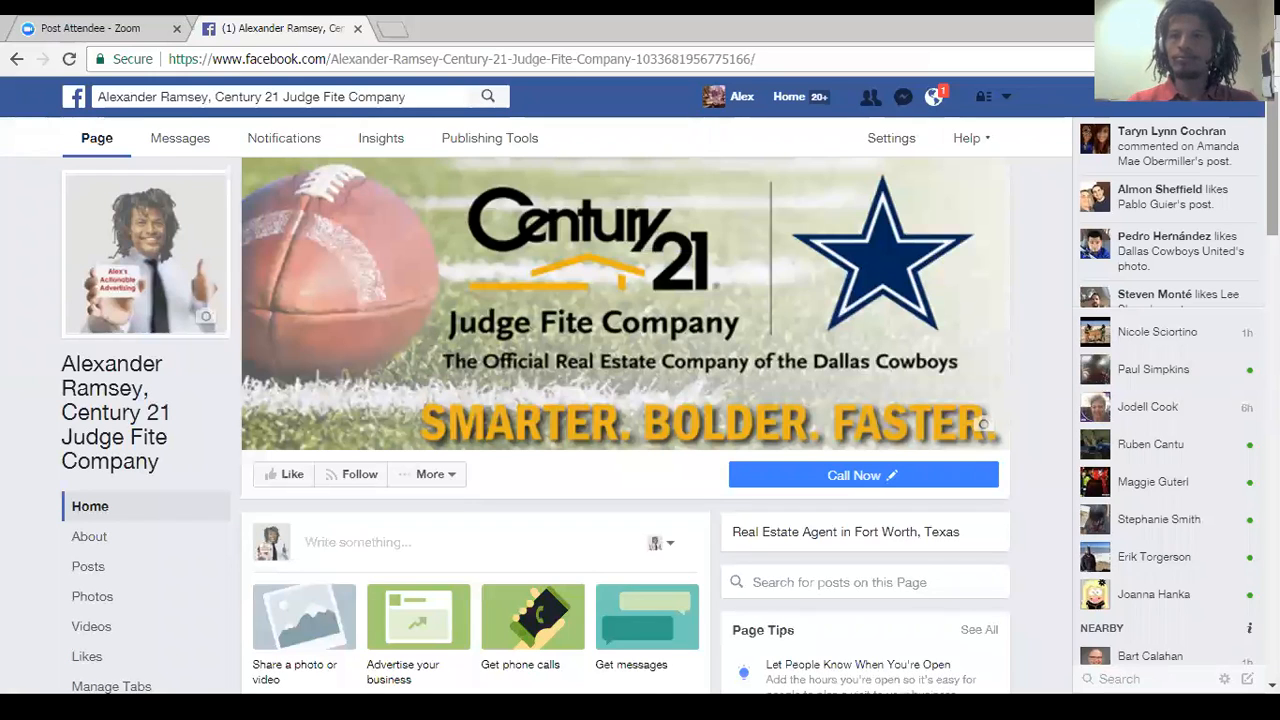
# Open the list for inviting friends to like the Page and send invites to friends near its beginning.
pyautogui.moveTo(1272, 98); pyautogui.dragTo(1272, 98)
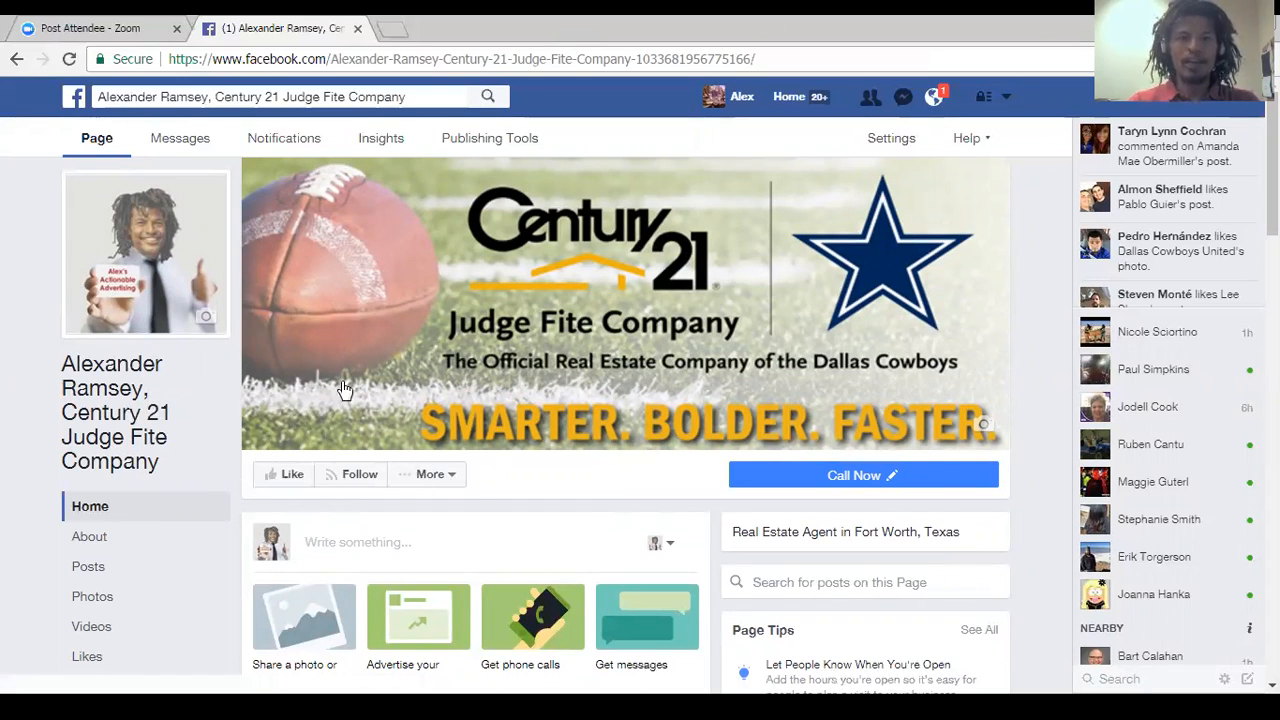
pyautogui.moveTo(826, 482)
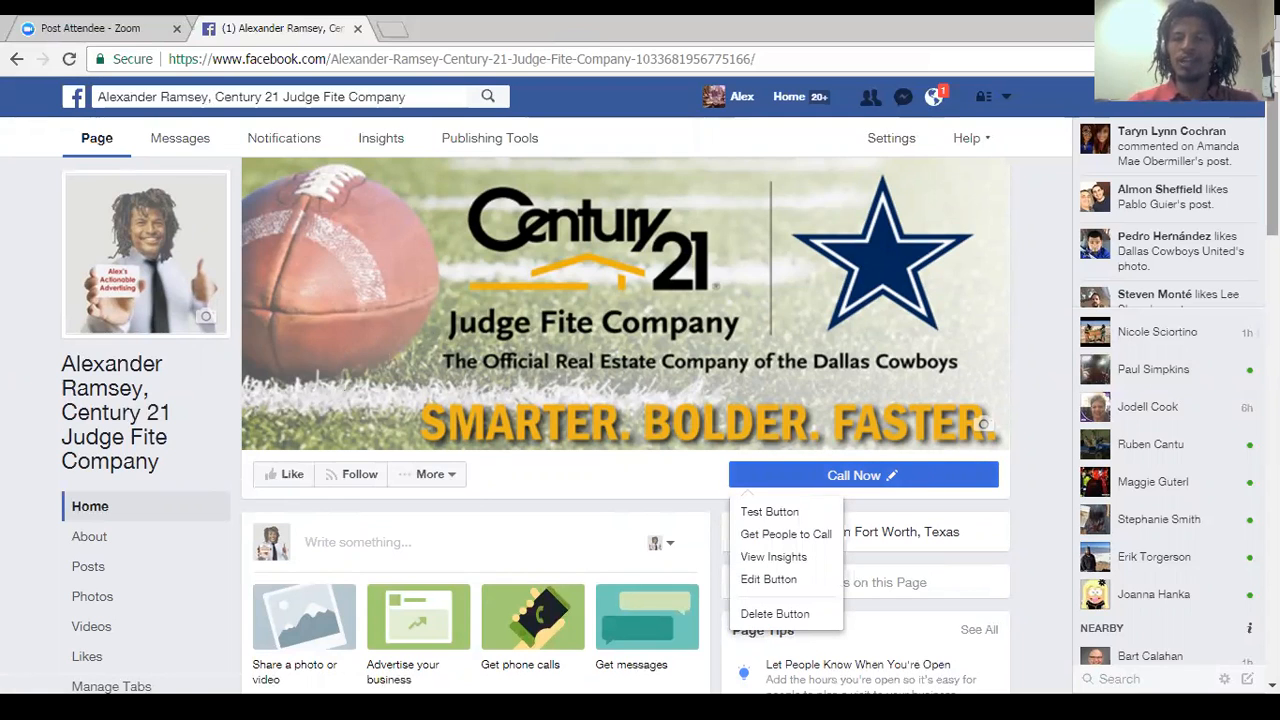
pyautogui.scroll(-2, 535, 425)
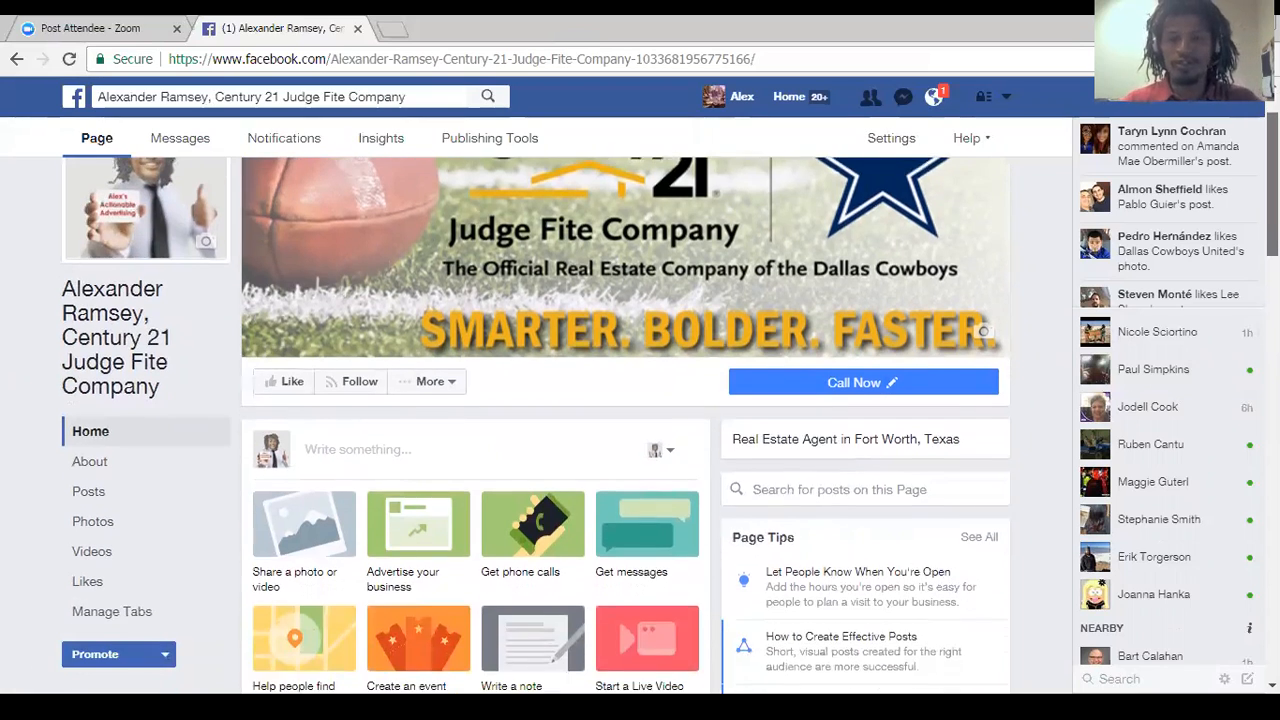
pyautogui.scroll(-2, 625, 425)
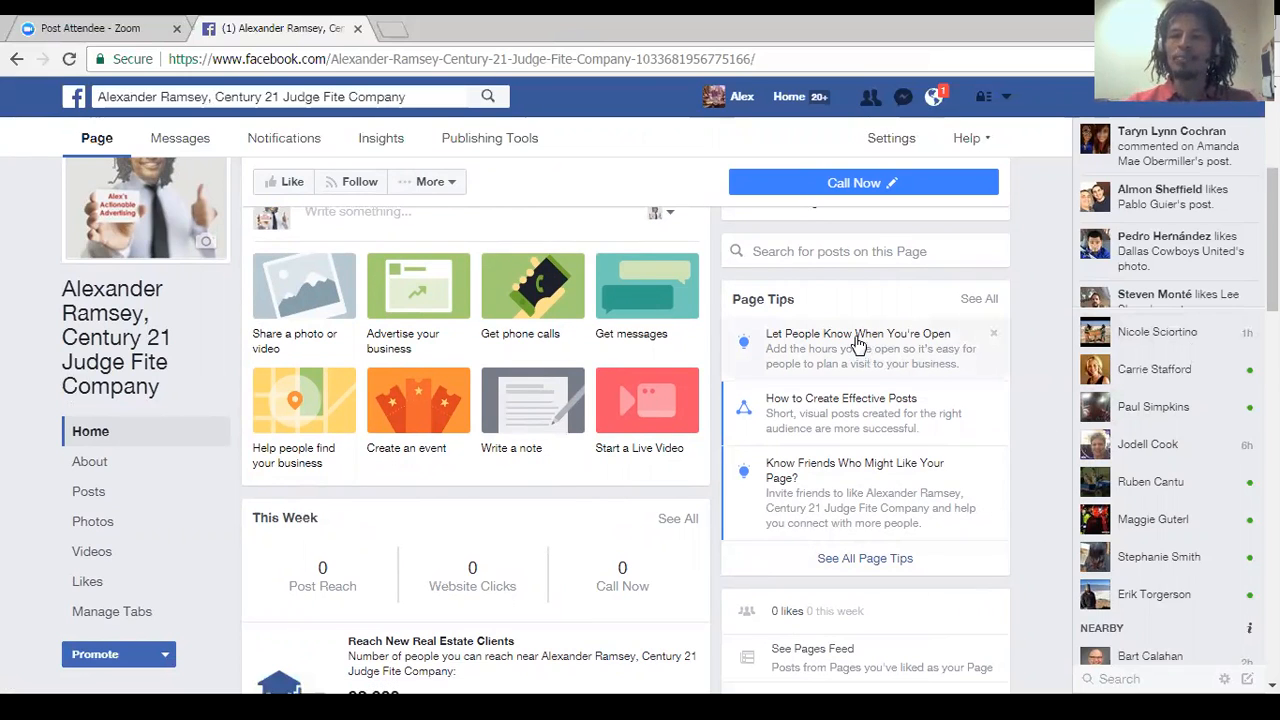
pyautogui.scroll(-2, 818, 458)
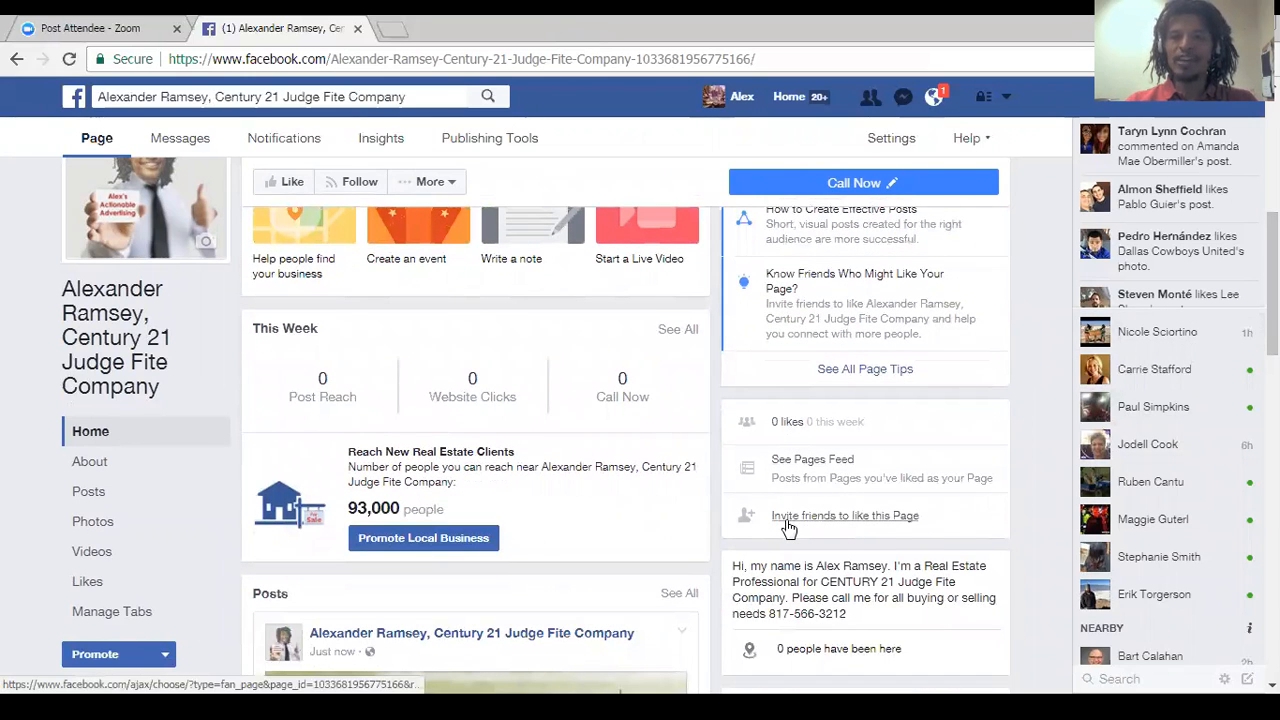
pyautogui.click(876, 518)
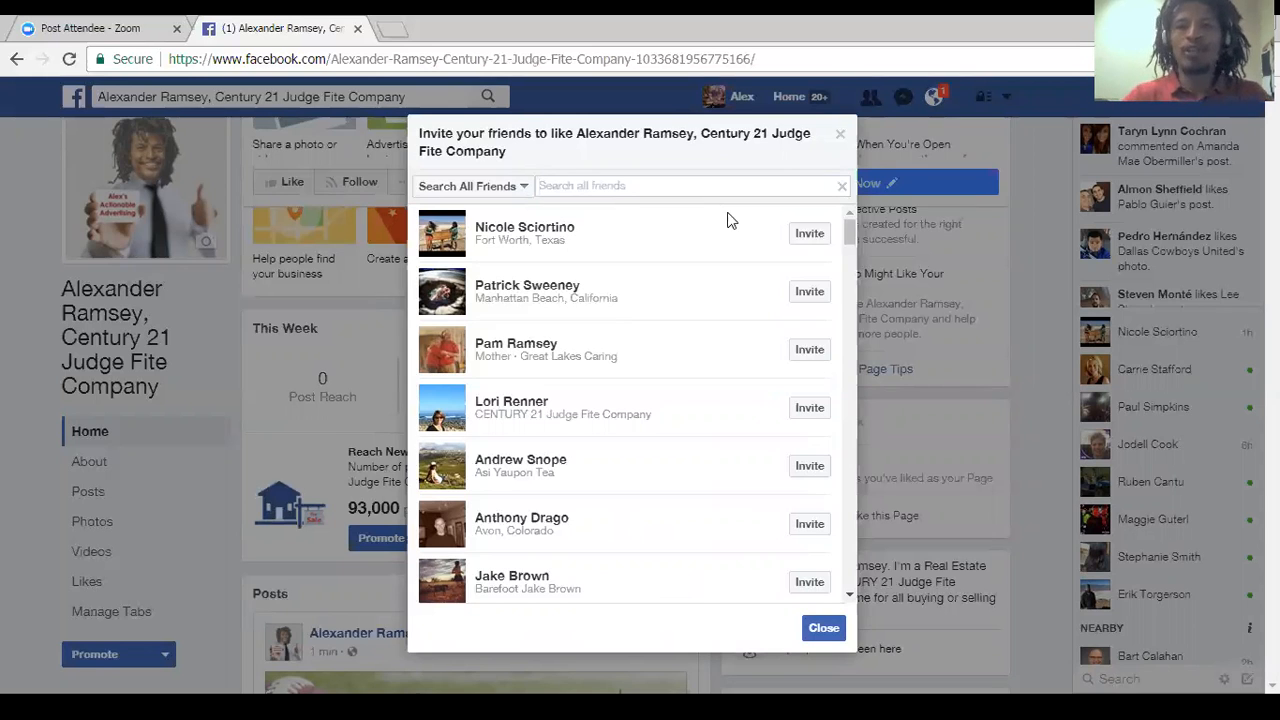
pyautogui.click(805, 236)
pyautogui.moveTo(846, 232); pyautogui.dragTo(847, 234)
pyautogui.click(811, 287)
pyautogui.click(808, 350)
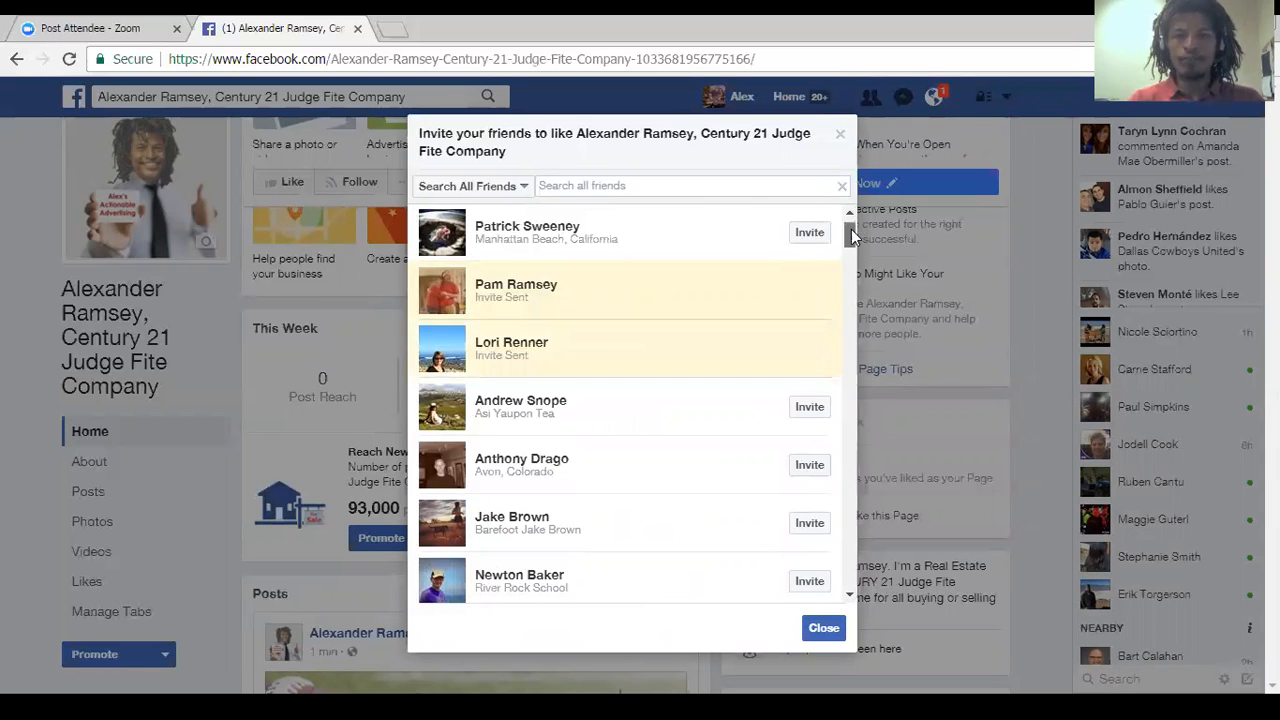
# Invite three Century 21 Judge Fite colleagues from further down the friends list to like the Page.
pyautogui.scroll(-5, 855, 266)
pyautogui.scroll(-3, 852, 265)
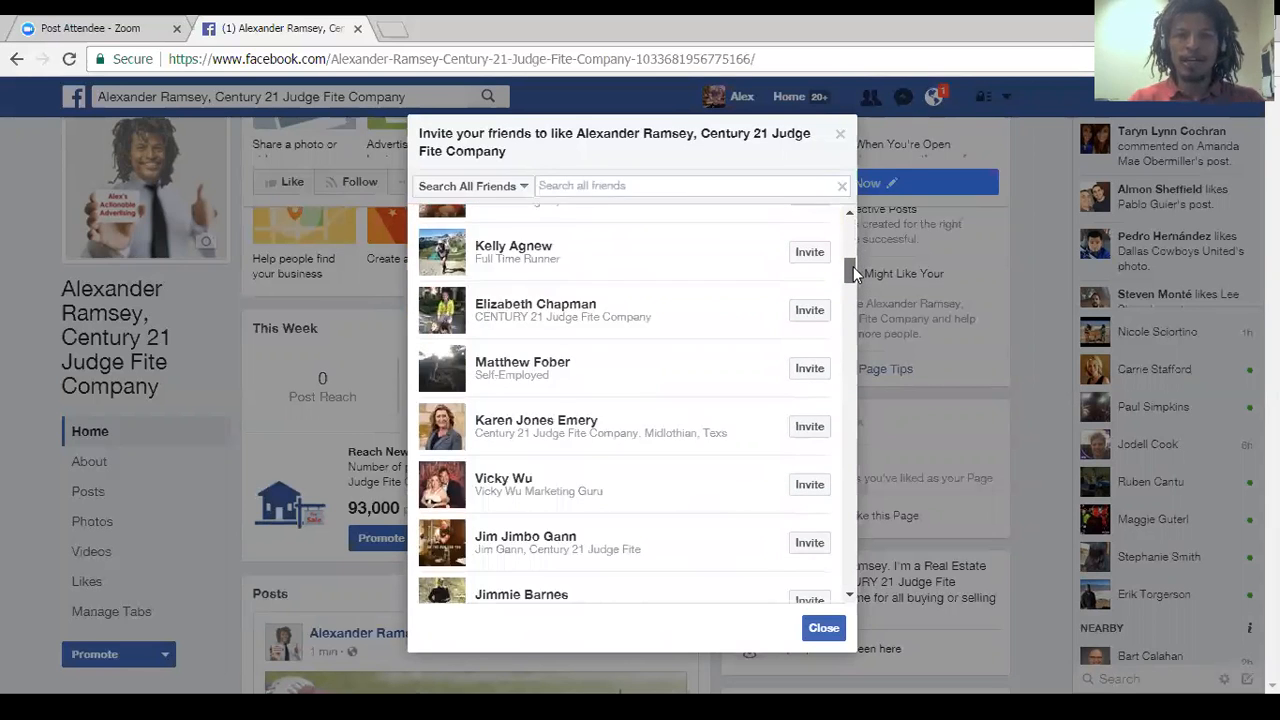
pyautogui.click(808, 396)
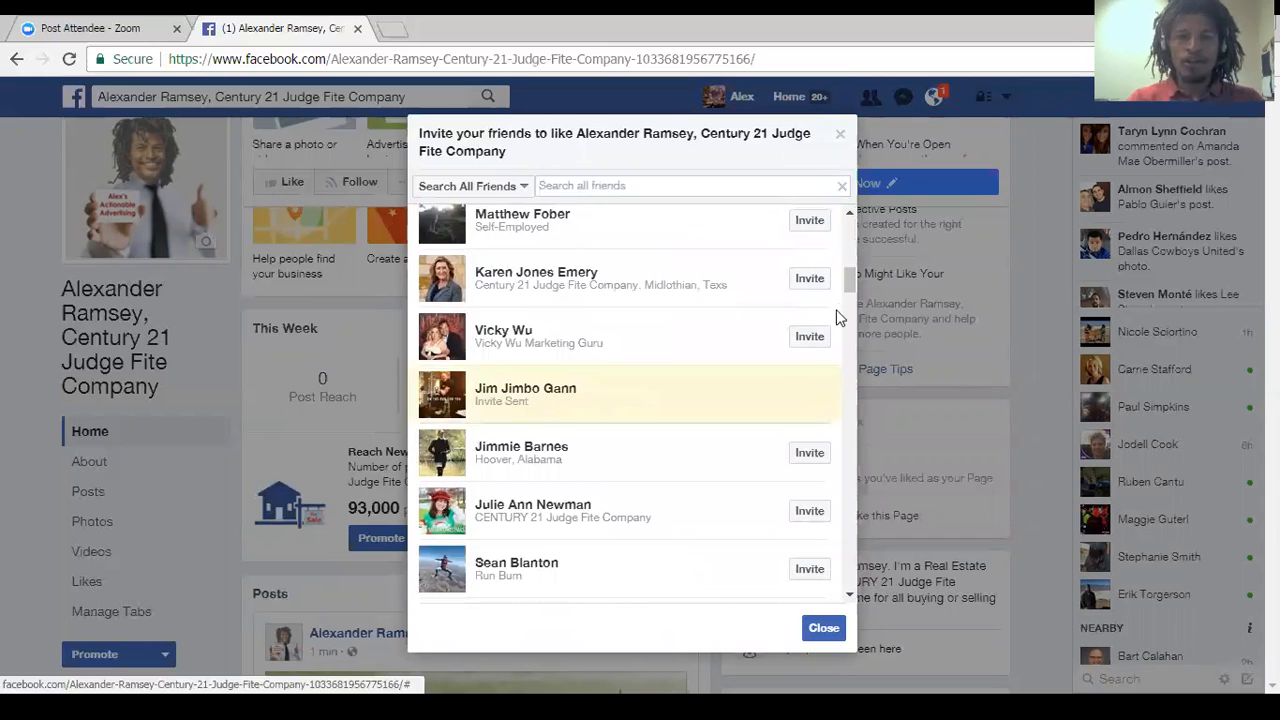
pyautogui.moveTo(846, 280); pyautogui.dragTo(849, 286)
pyautogui.click(809, 248)
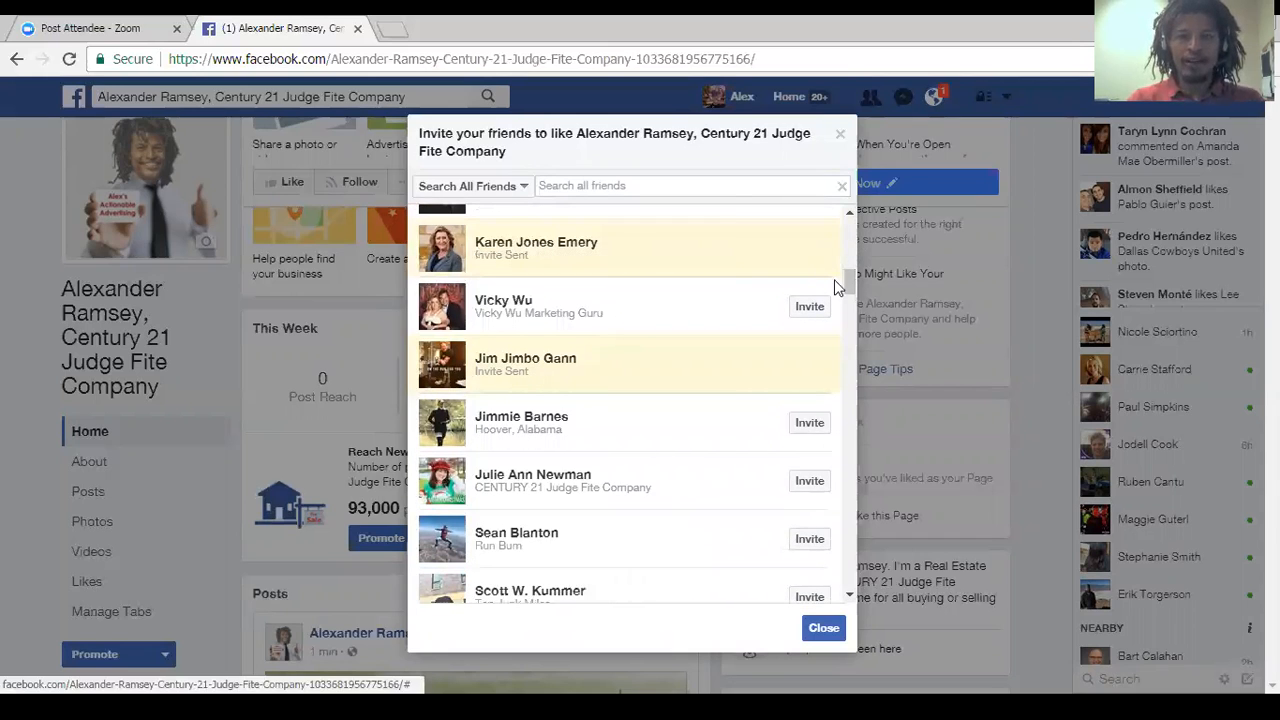
pyautogui.click(808, 481)
# Invite more Century 21 contacts further through the list, including three near the Fort Worth and Arlington colleagues, and close the invitation list.
pyautogui.moveTo(845, 281); pyautogui.dragTo(846, 298)
pyautogui.click(809, 402)
pyautogui.moveTo(847, 312); pyautogui.dragTo(847, 326)
pyautogui.click(810, 398)
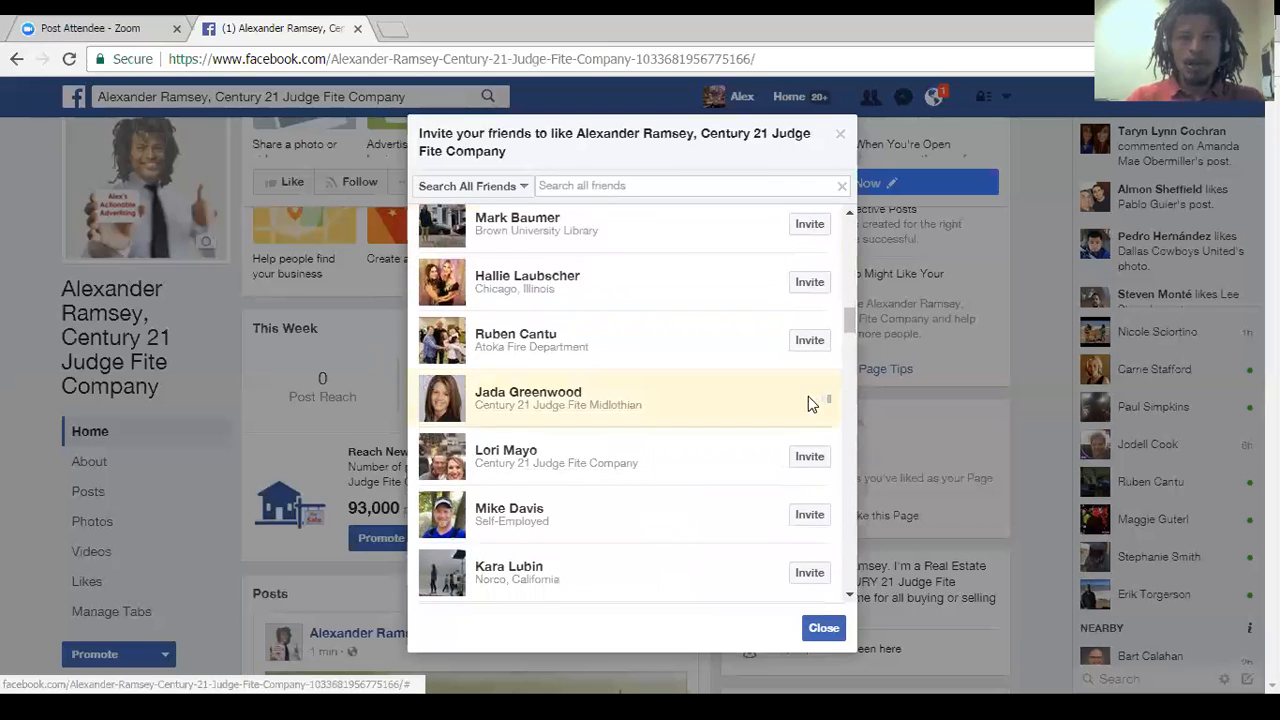
pyautogui.moveTo(846, 325); pyautogui.dragTo(845, 354)
pyautogui.click(814, 390)
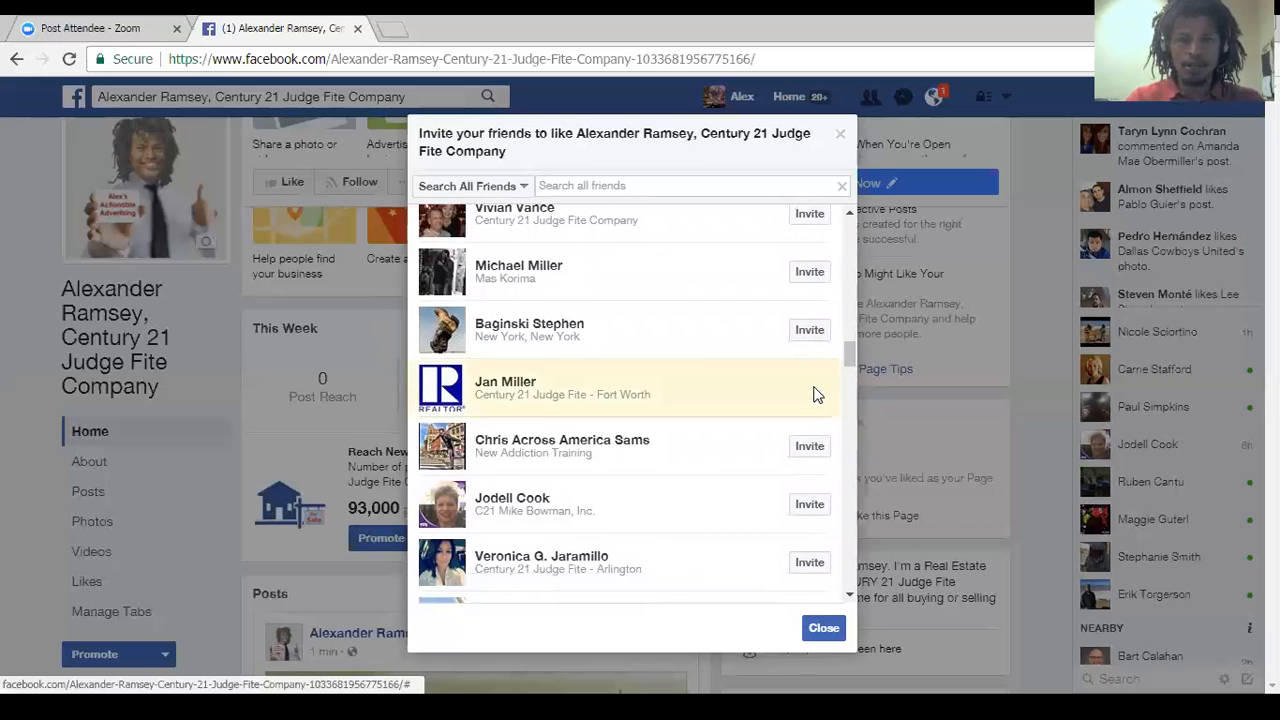
pyautogui.click(805, 512)
pyautogui.click(809, 562)
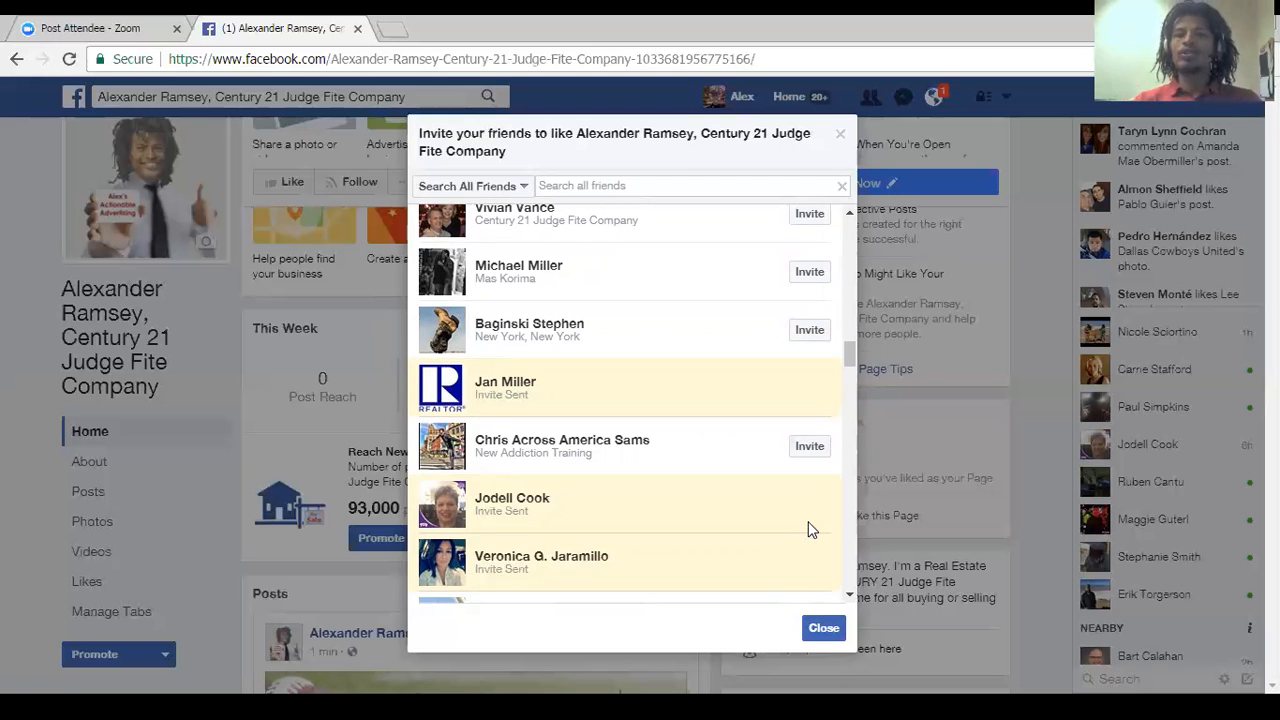
pyautogui.click(827, 633)
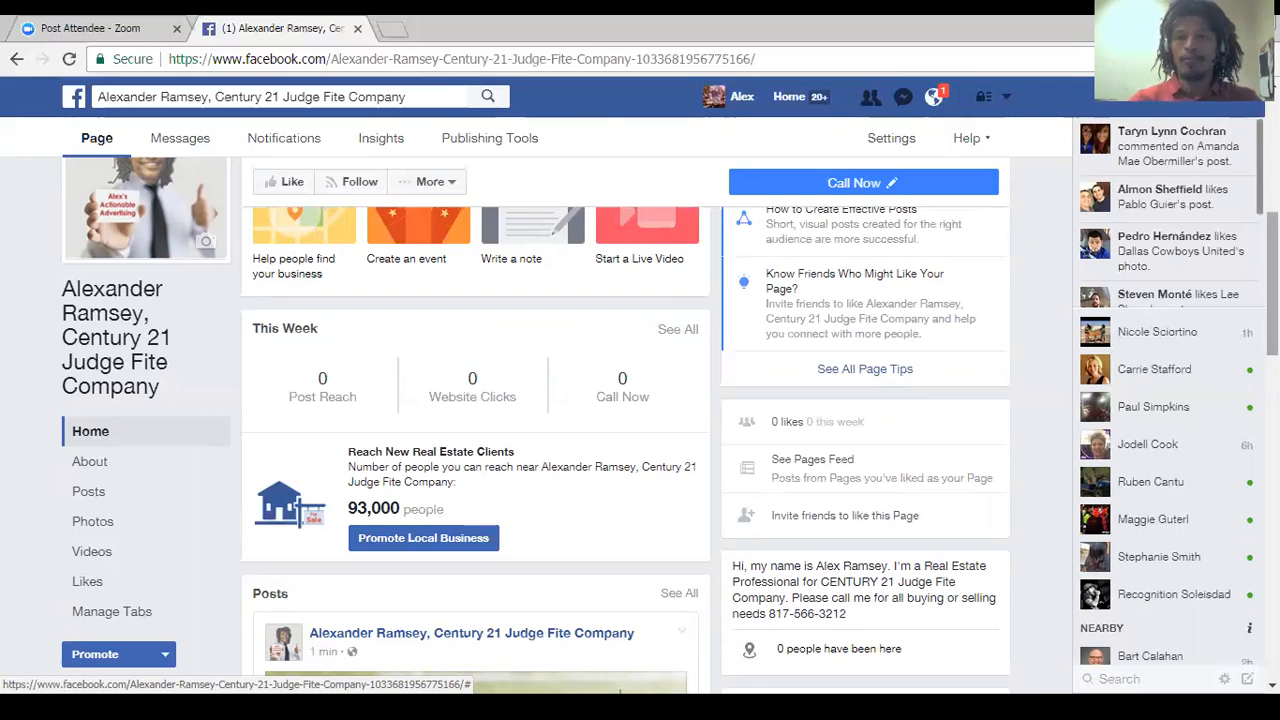
# Look over the posts and About sections of the Page's Home and open a new event from Upcoming Events.
pyautogui.moveTo(1272, 282); pyautogui.dragTo(1272, 278)
pyautogui.scroll(-2, 648, 405)
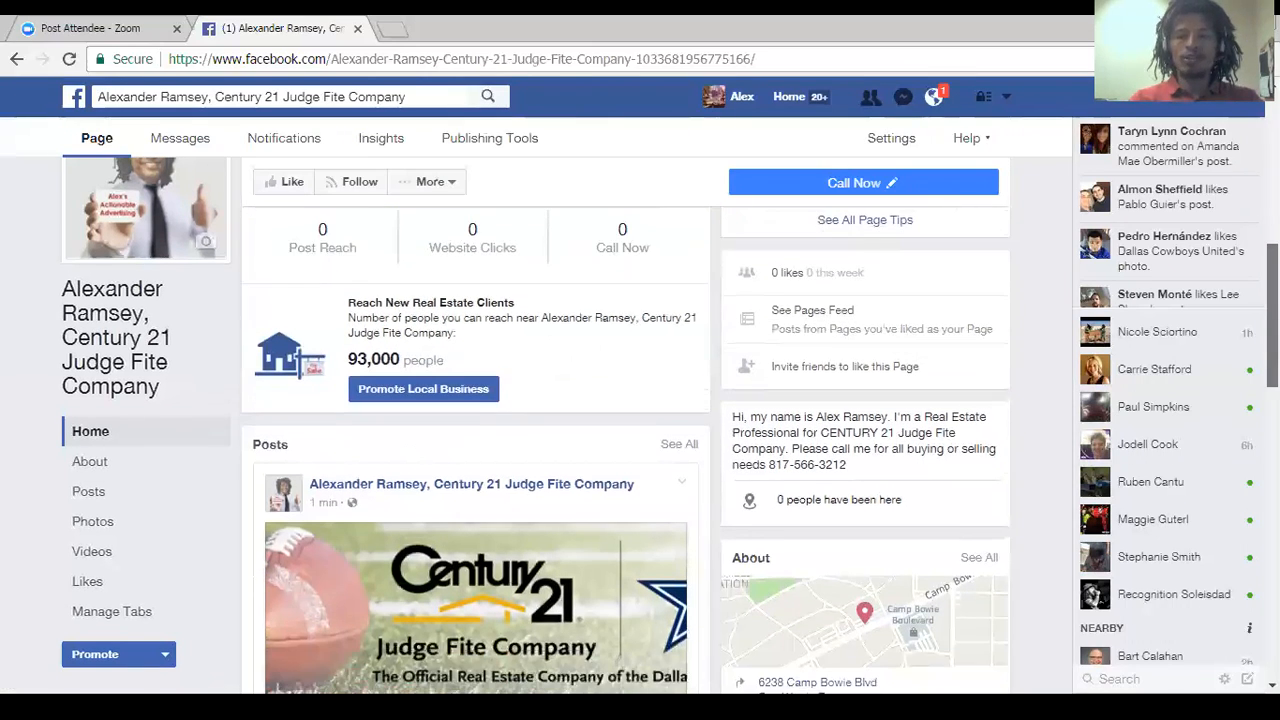
pyautogui.scroll(2, 648, 405)
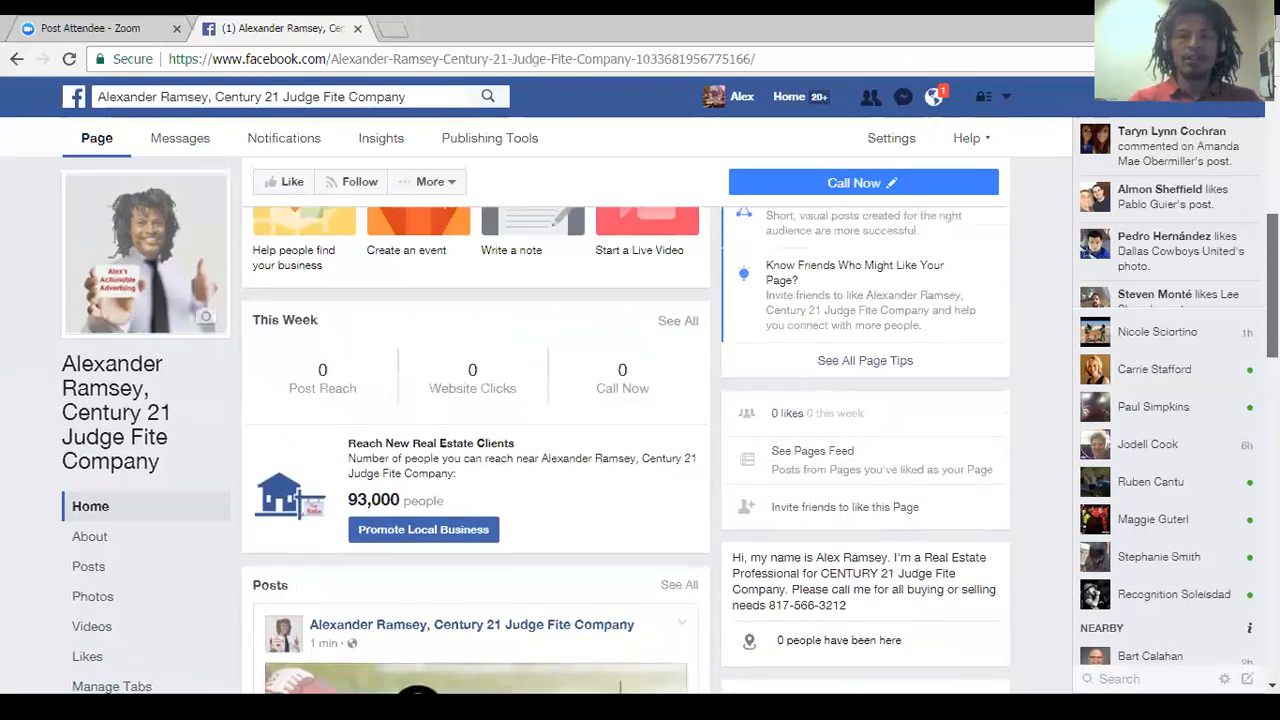
pyautogui.scroll(-3, 648, 405)
pyautogui.scroll(-2, 1023, 449)
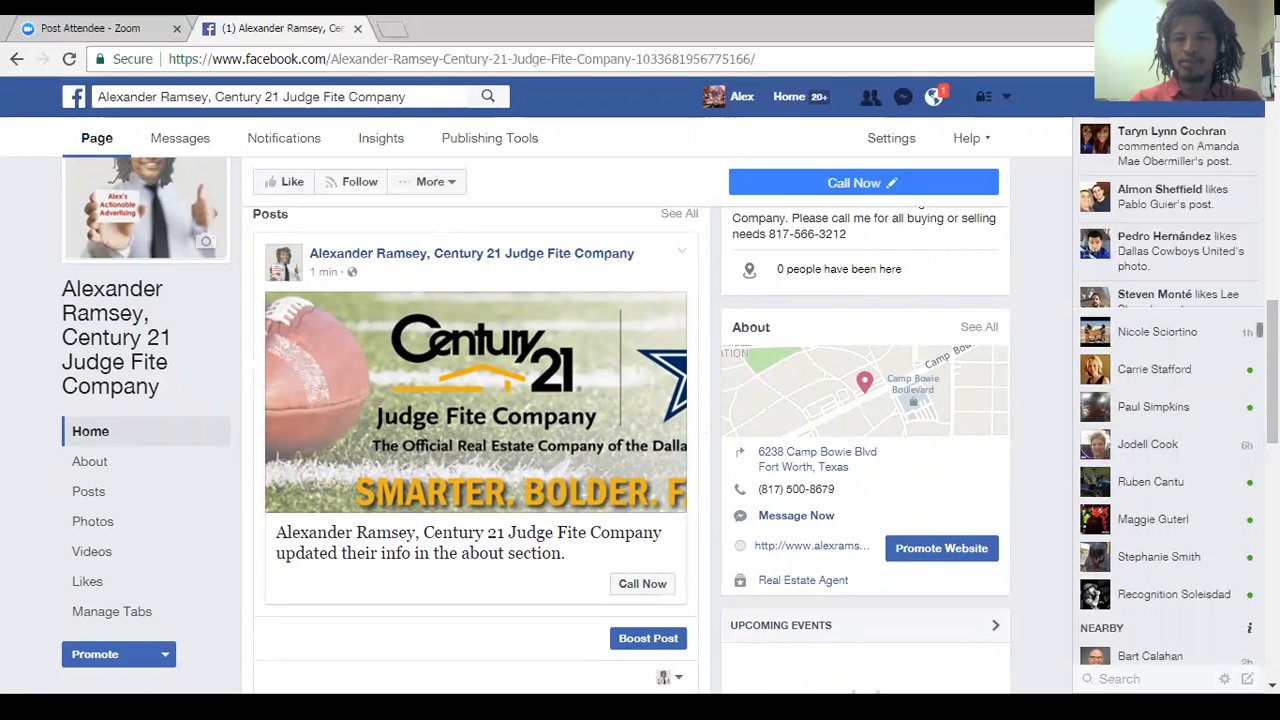
pyautogui.scroll(-4, 640, 450)
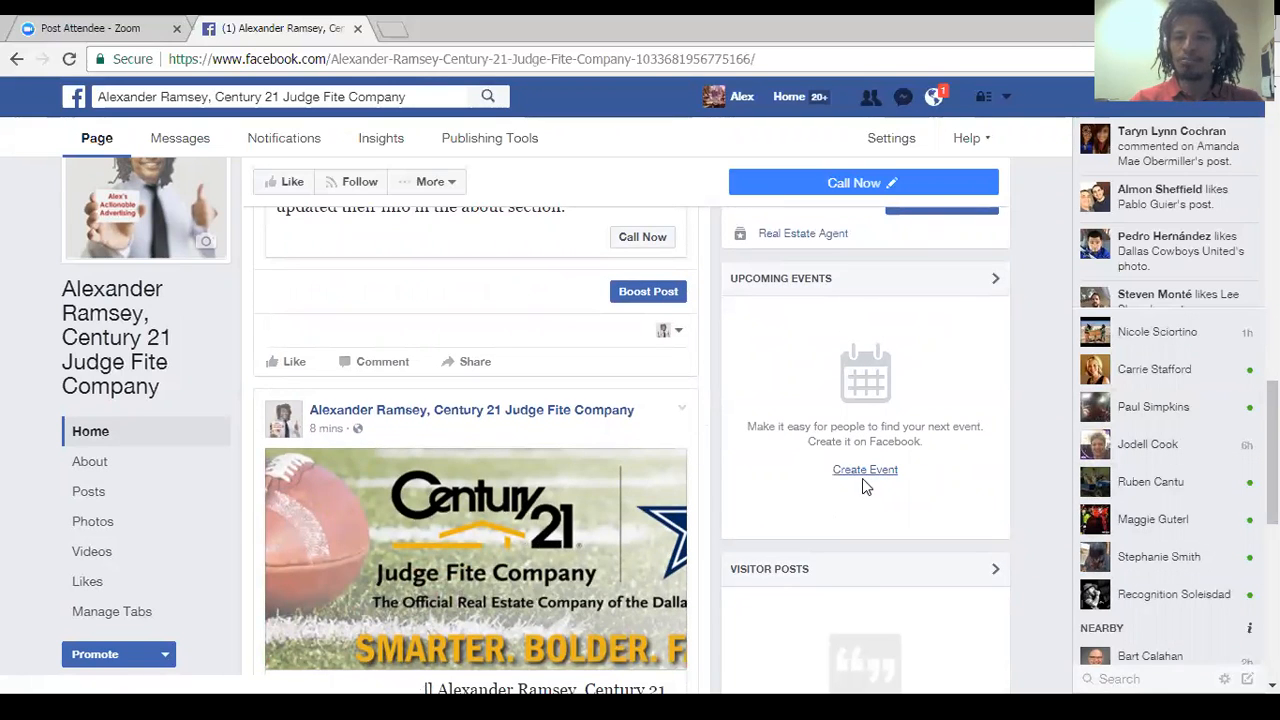
pyautogui.click(861, 476)
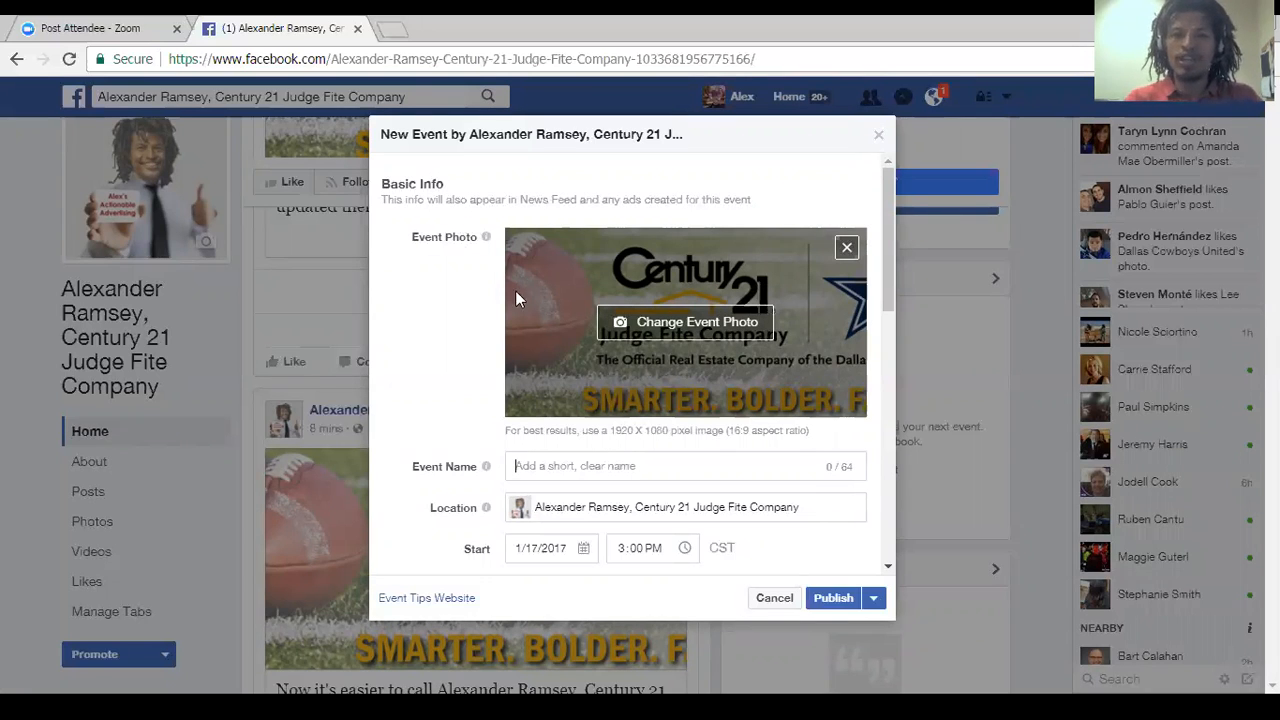
# Examine the new event's schedule, category choices, description, keywords, ticket and posting options, and close the form without publishing.
pyautogui.moveTo(890, 190); pyautogui.dragTo(888, 217)
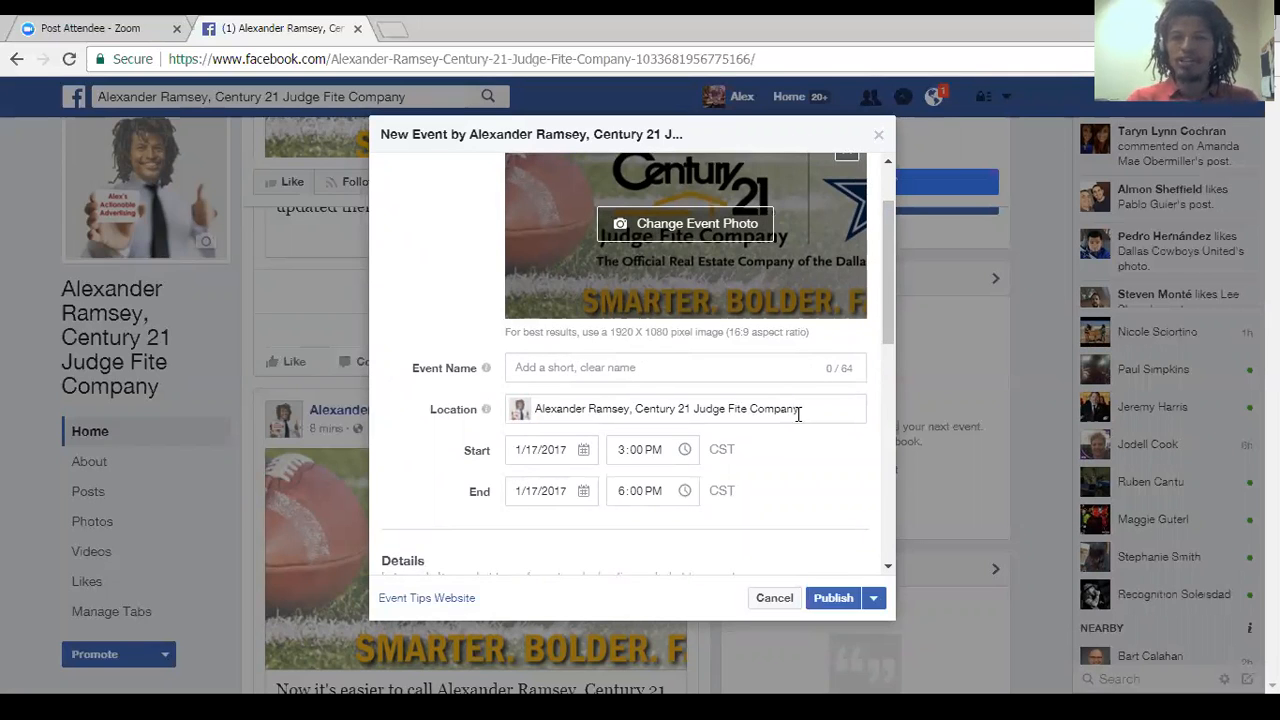
pyautogui.moveTo(890, 302); pyautogui.dragTo(898, 411)
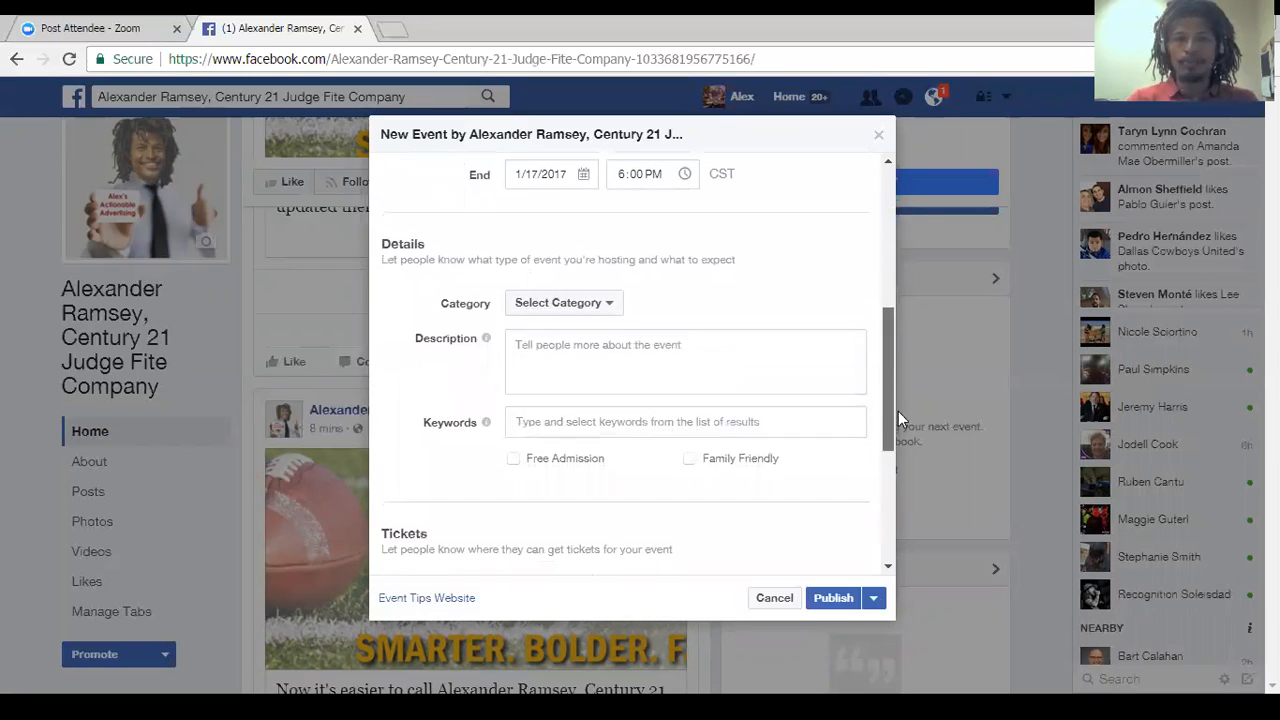
pyautogui.click(578, 312)
pyautogui.moveTo(580, 356)
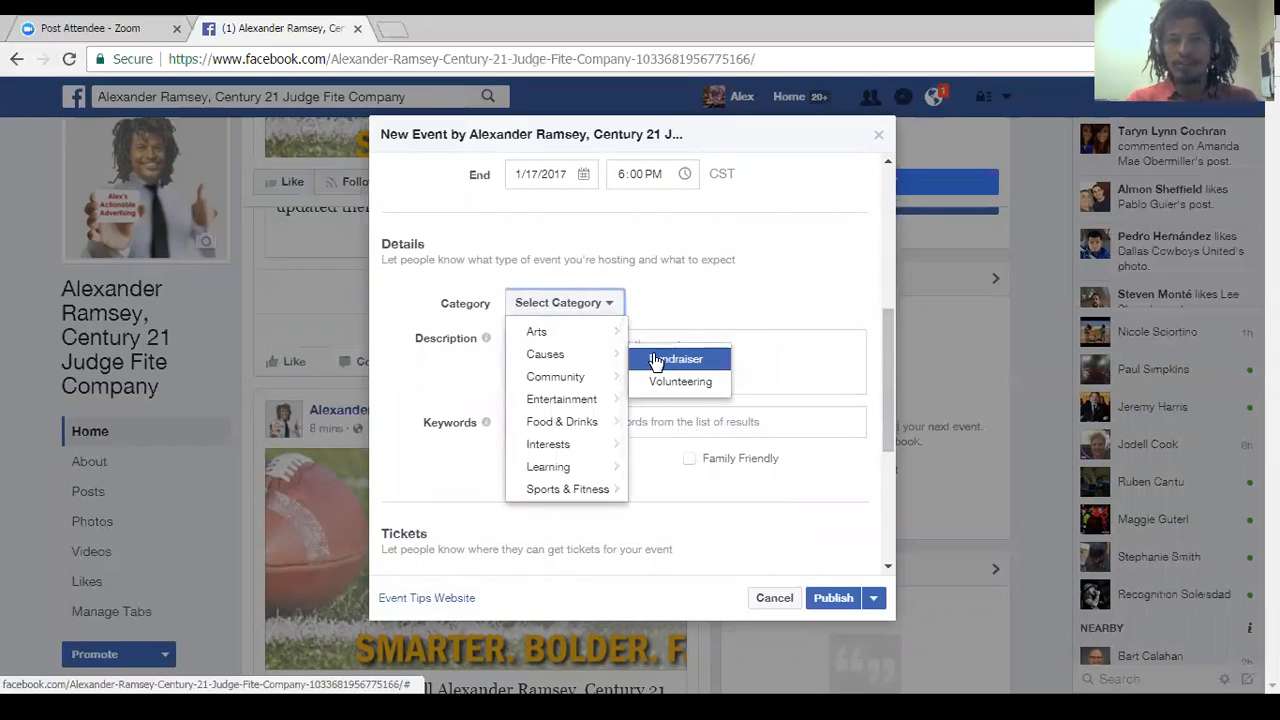
pyautogui.click(718, 255)
pyautogui.click(610, 358)
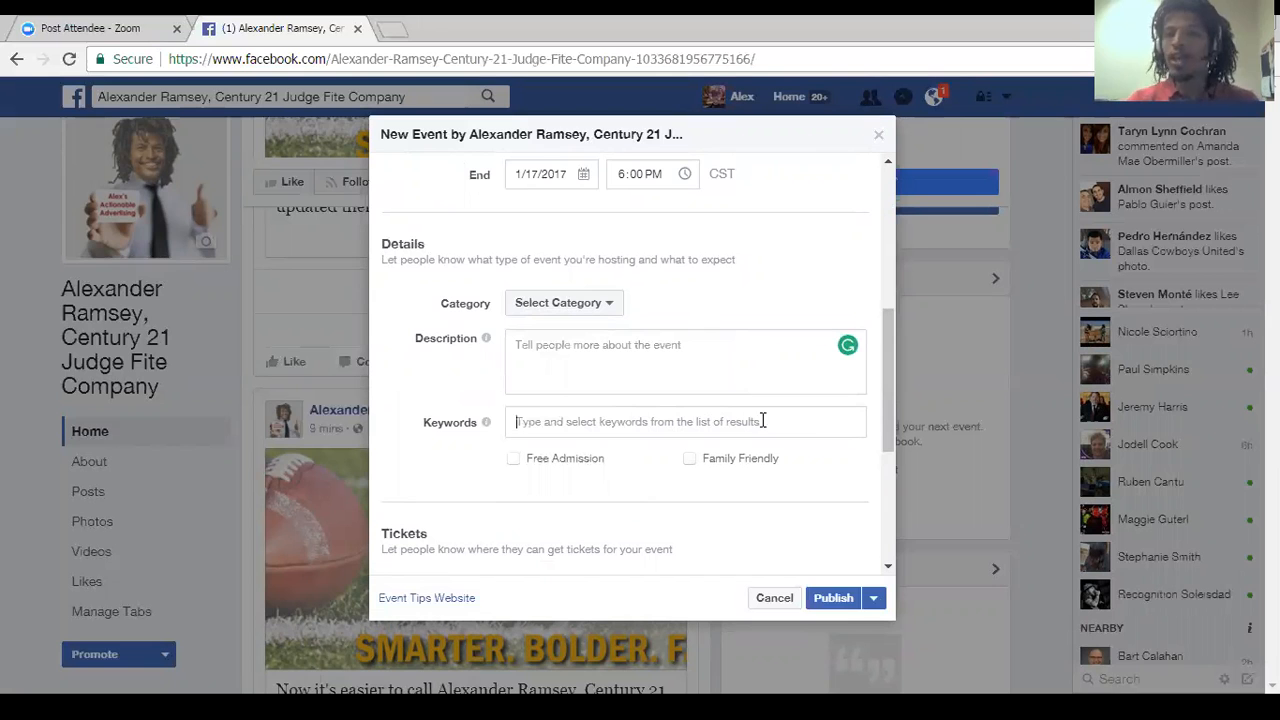
pyautogui.moveTo(888, 385); pyautogui.dragTo(896, 488)
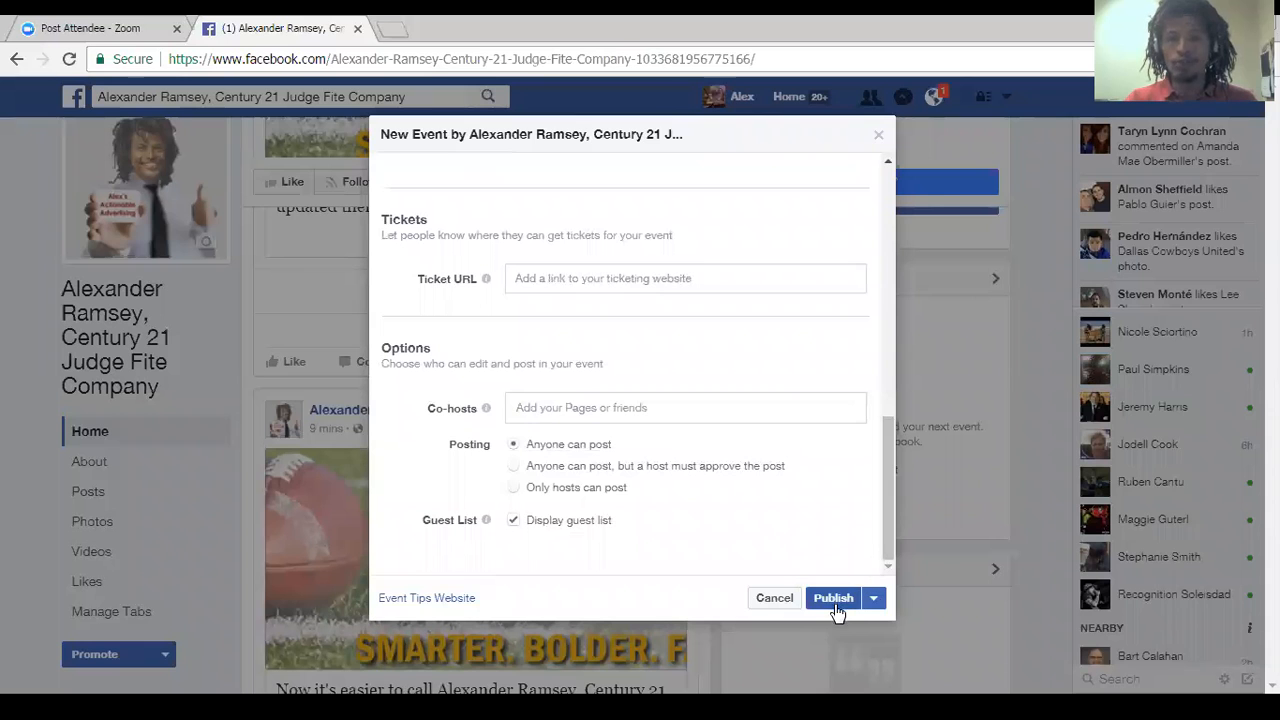
pyautogui.click(879, 135)
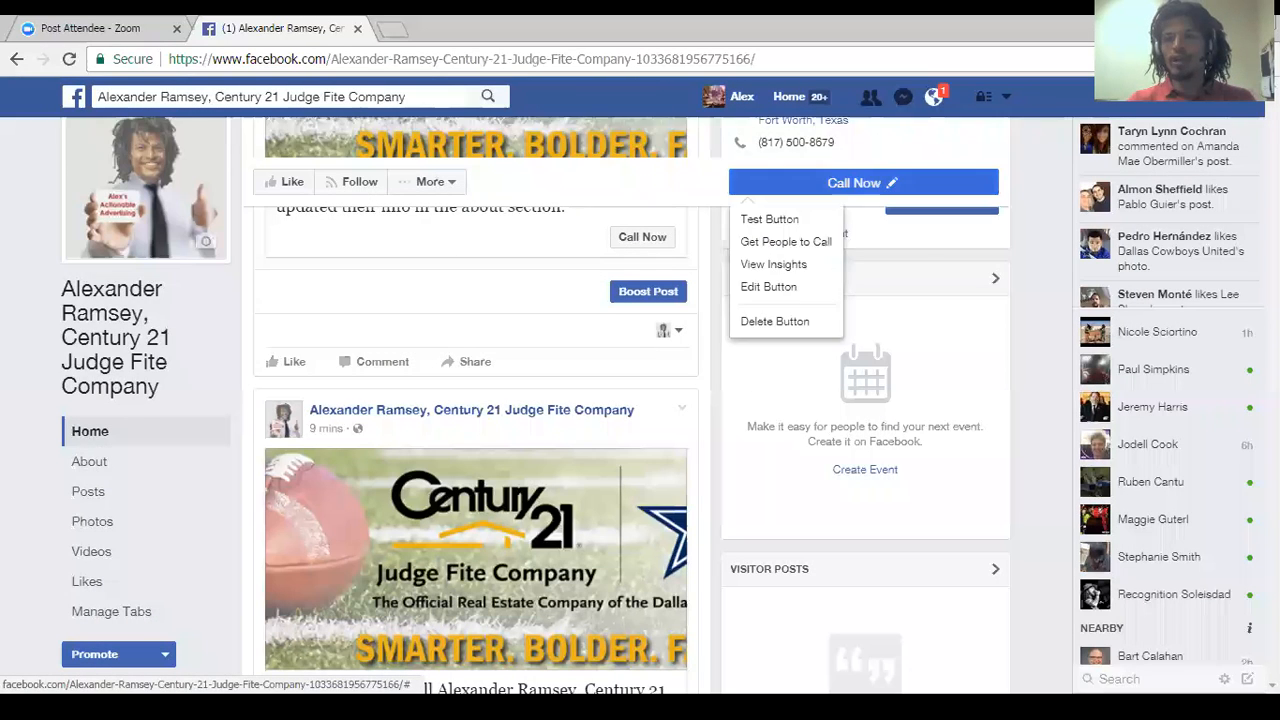
# Review the Visitor Posts section and the rest of the Page's Home, and open the Page's message inbox.
pyautogui.moveTo(1272, 451); pyautogui.dragTo(1272, 452)
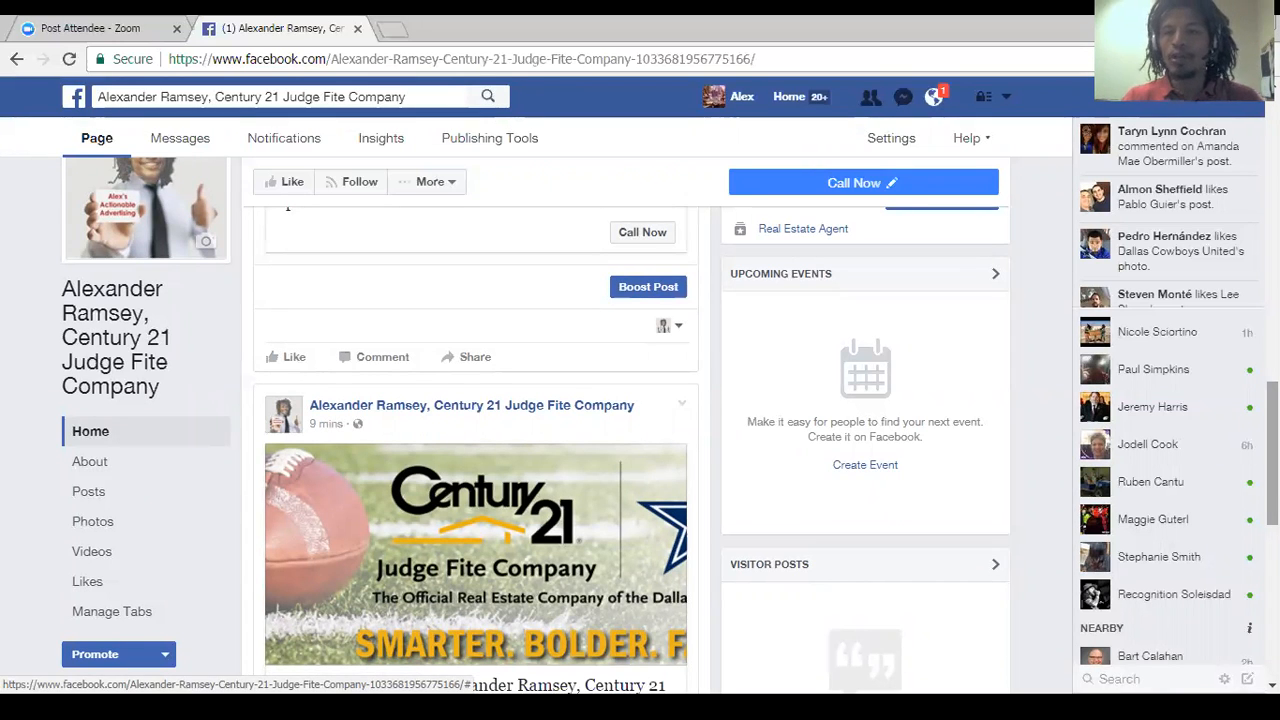
pyautogui.scroll(-3, 476, 450)
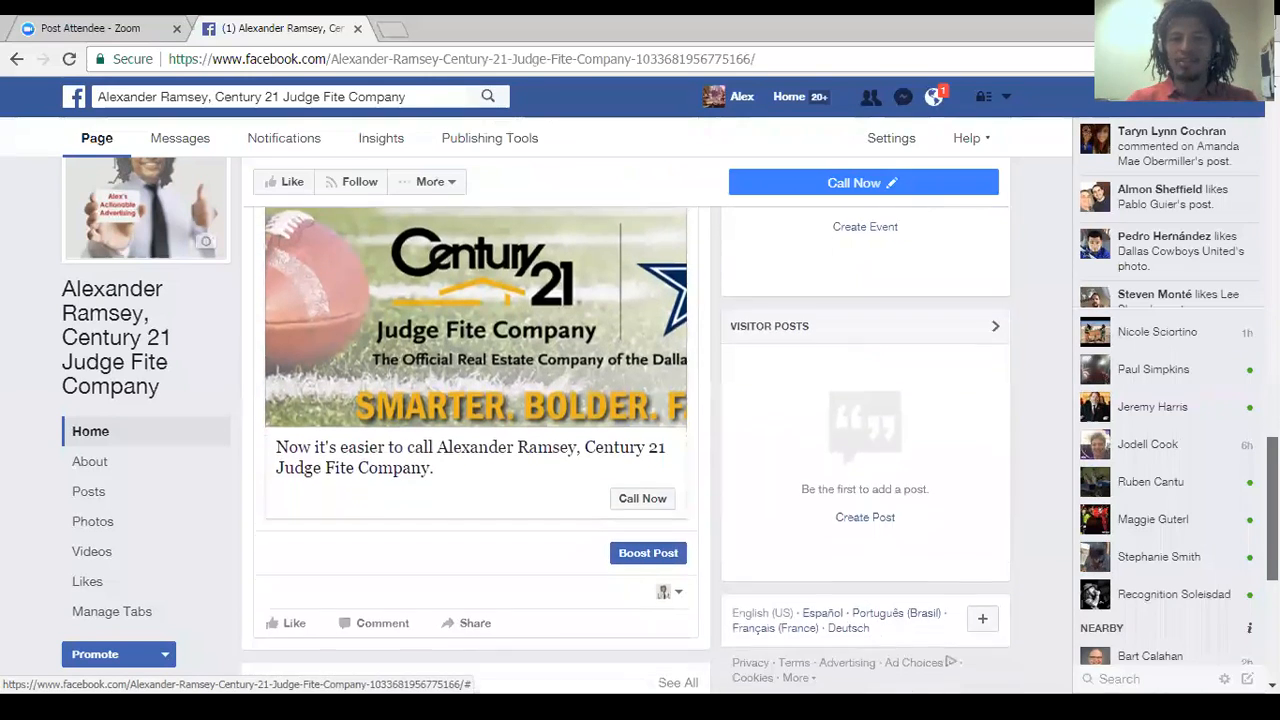
pyautogui.moveTo(1272, 508); pyautogui.dragTo(1272, 516)
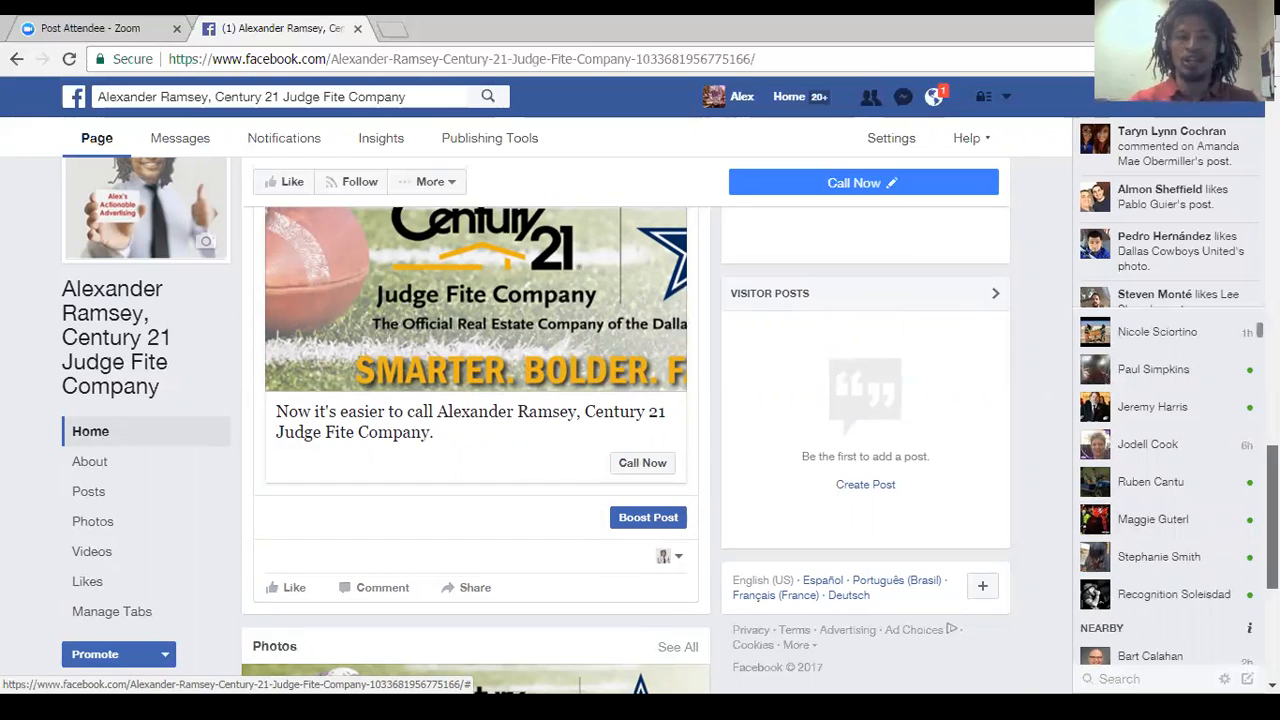
pyautogui.scroll(15, 475, 450)
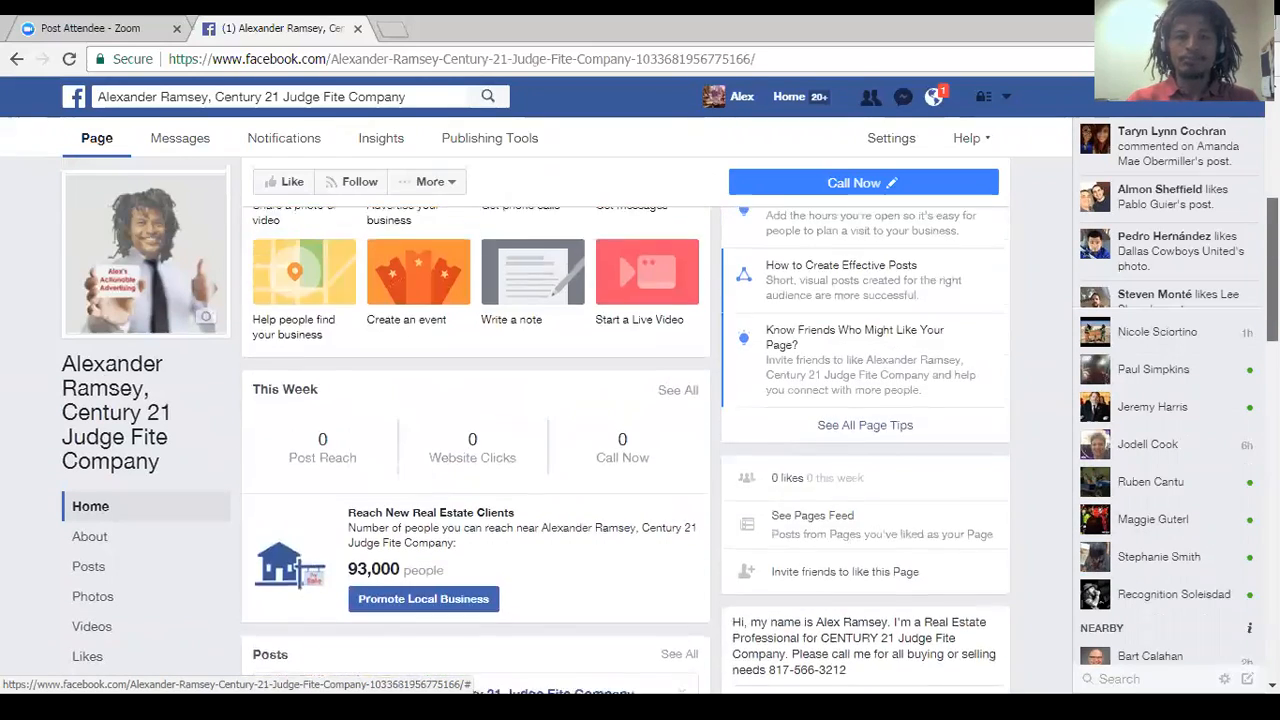
pyautogui.scroll(5, 625, 425)
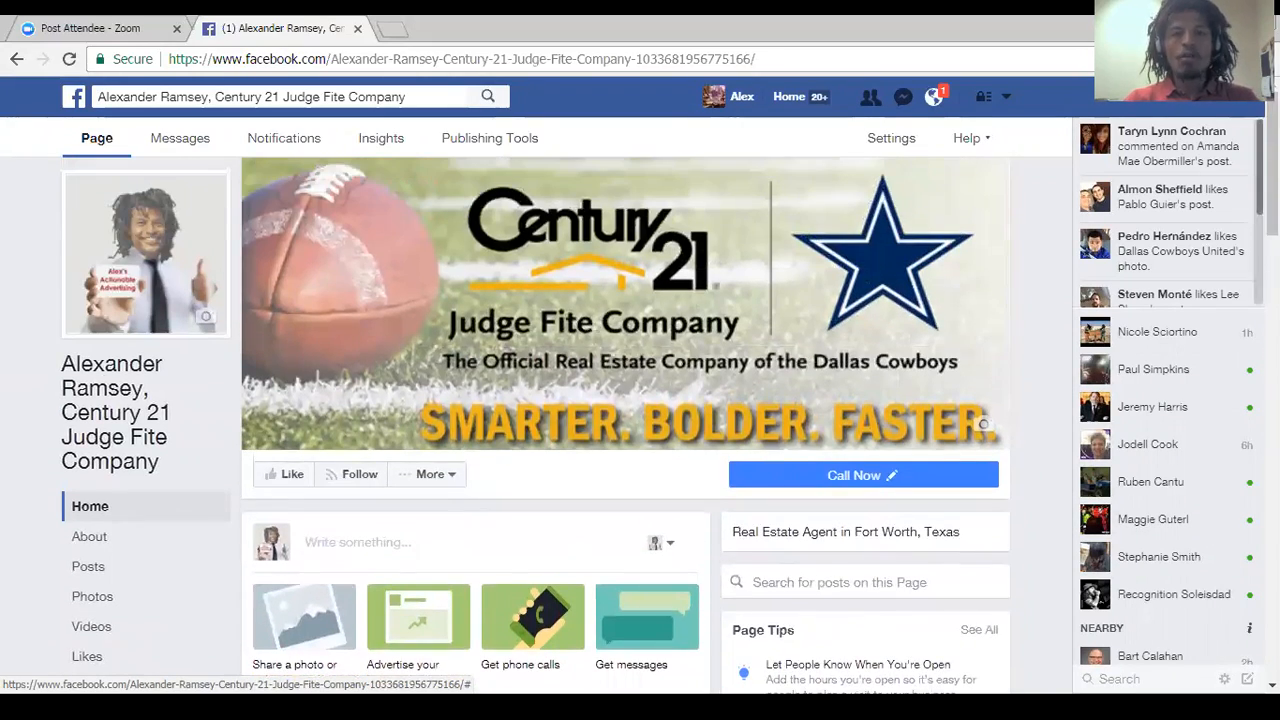
pyautogui.click(178, 140)
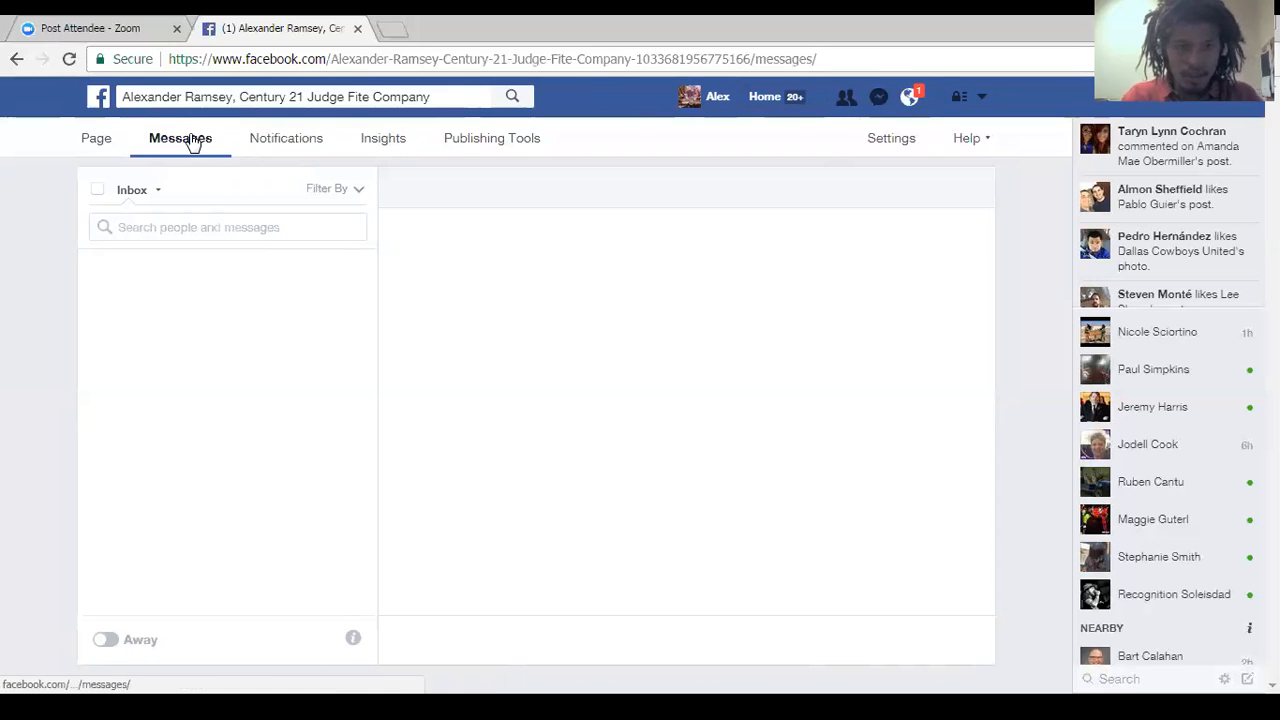
# Open the Page's notifications and look through the Likes, Comments, Shares and Other categories.
pyautogui.click(286, 142)
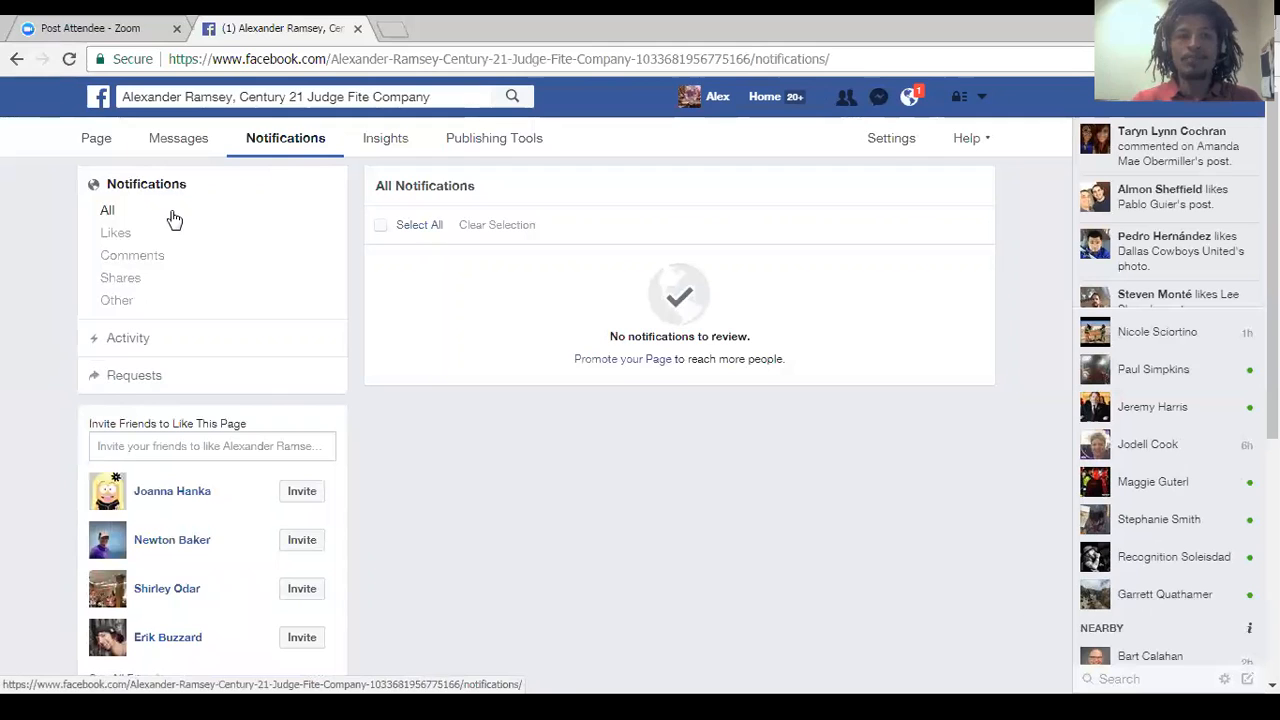
pyautogui.click(116, 233)
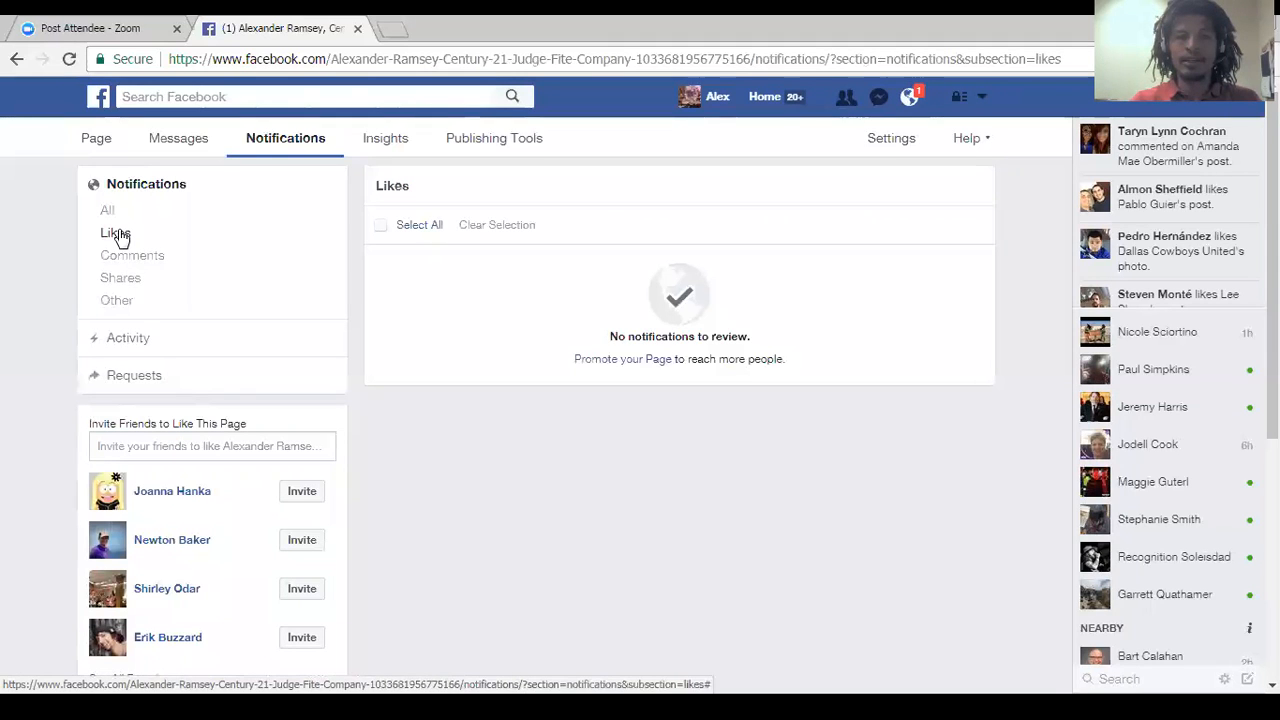
pyautogui.click(122, 262)
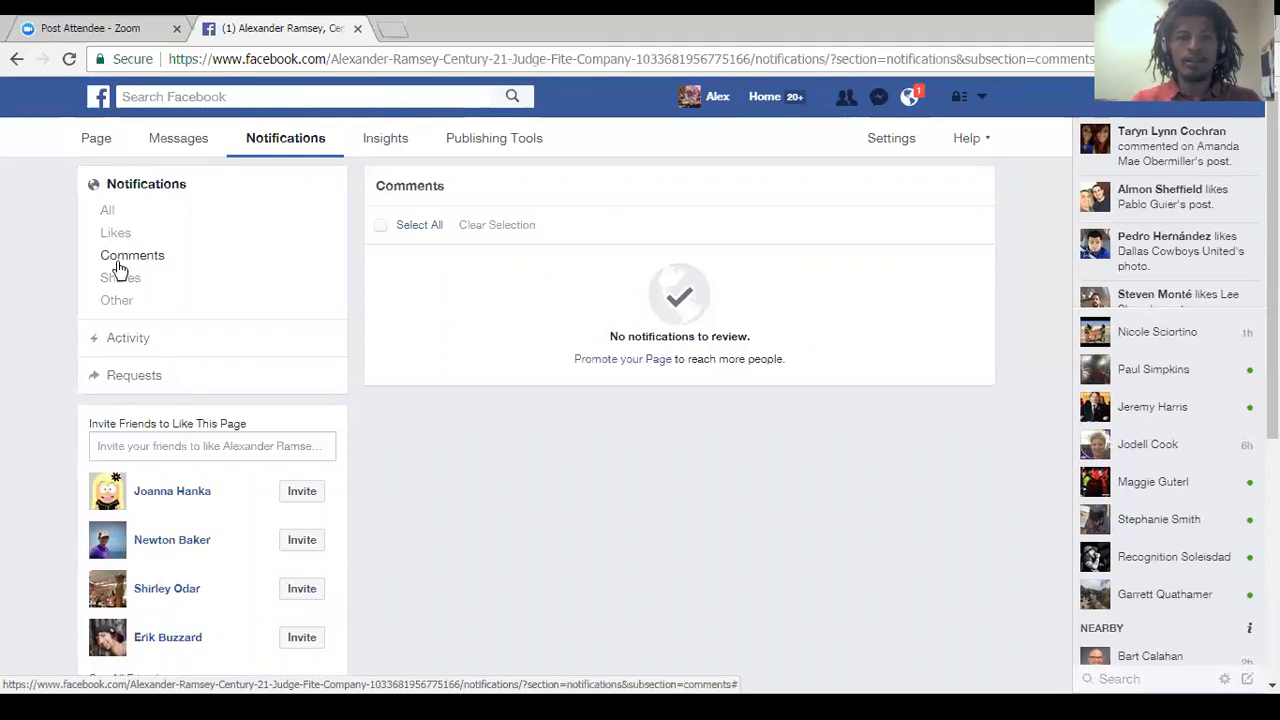
pyautogui.click(120, 280)
pyautogui.click(119, 306)
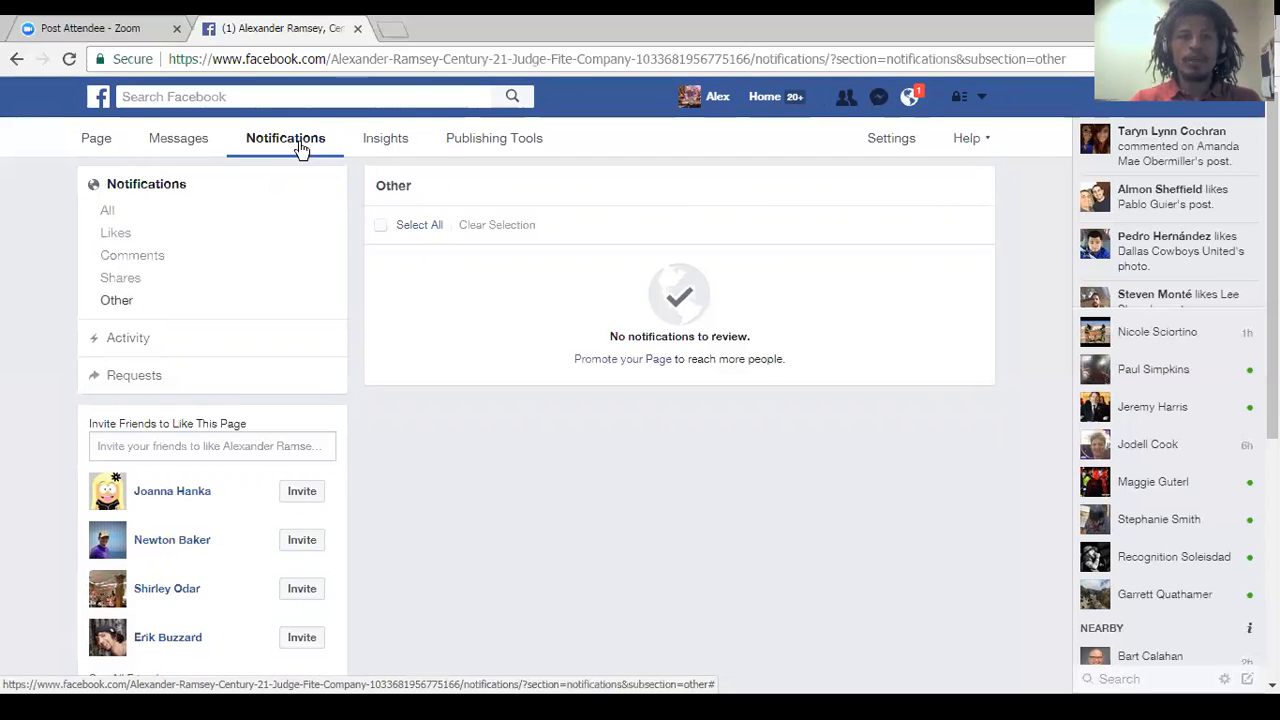
# Open the Page's Insights and look over the Overview's Page Summary and the list of most recent posts.
pyautogui.click(388, 140)
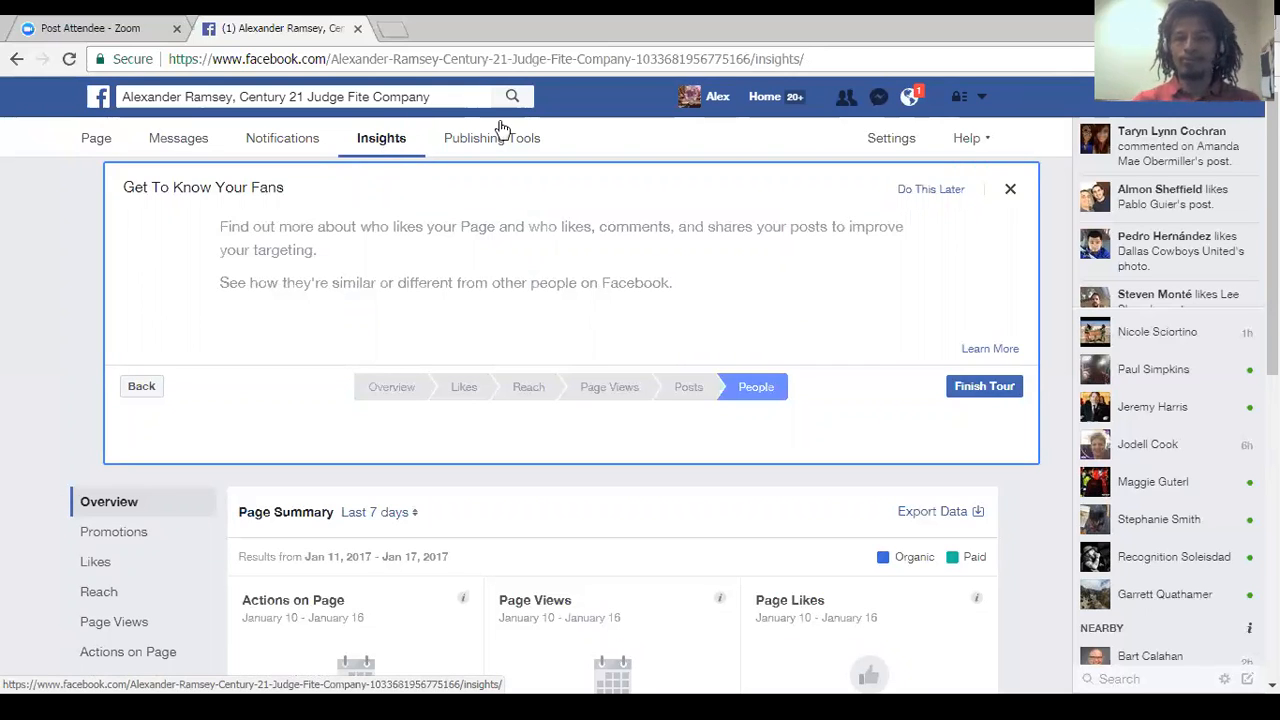
pyautogui.scroll(-3, 560, 400)
pyautogui.moveTo(1272, 336); pyautogui.dragTo(1272, 364)
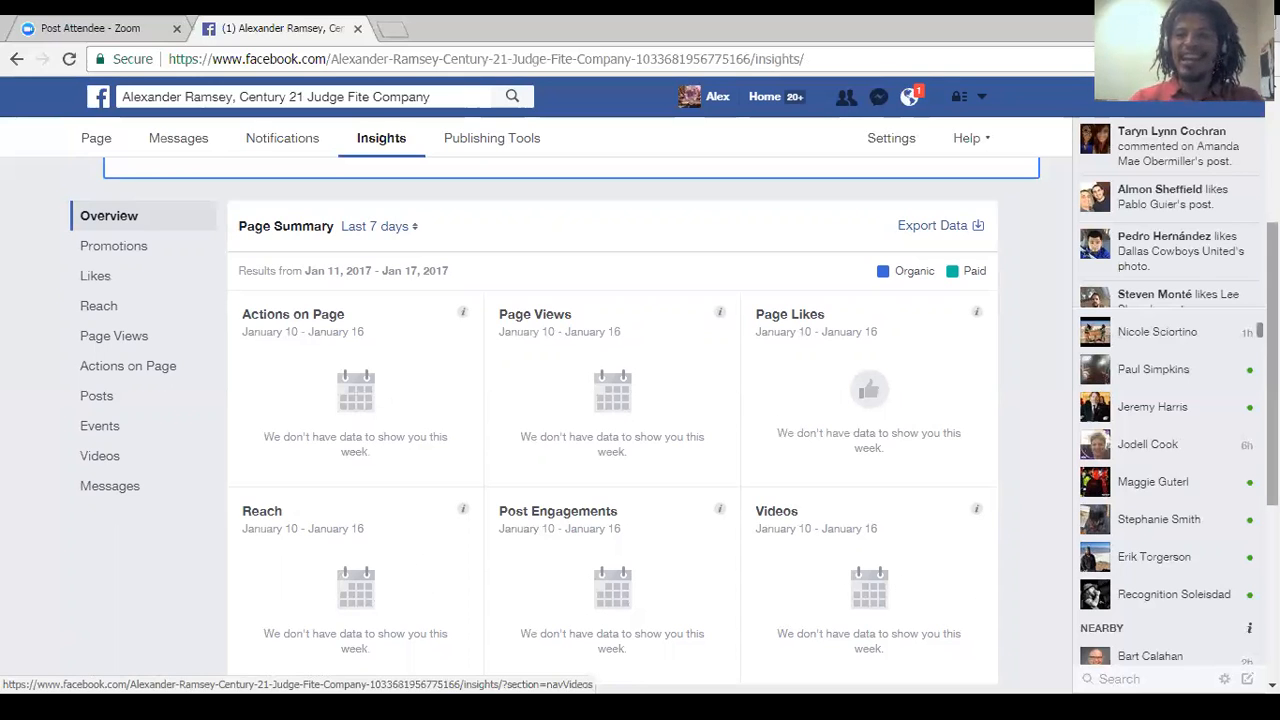
pyautogui.scroll(-2, 612, 420)
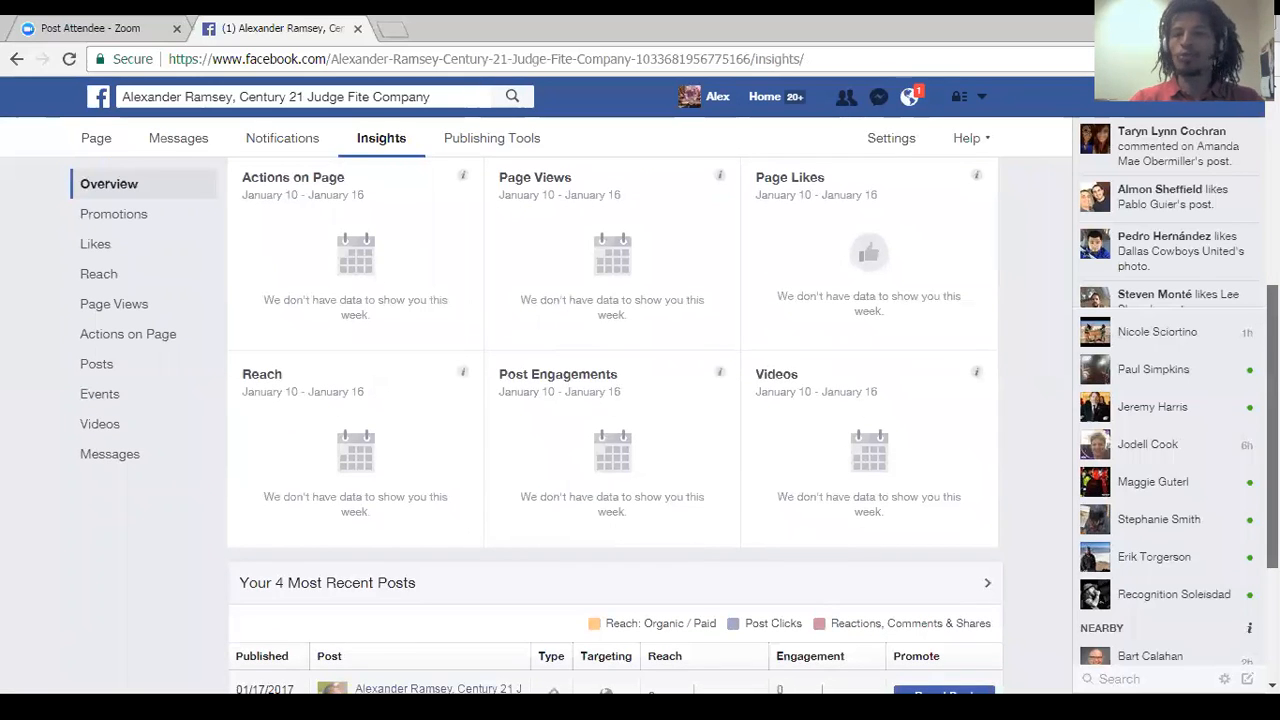
pyautogui.scroll(-3, 612, 420)
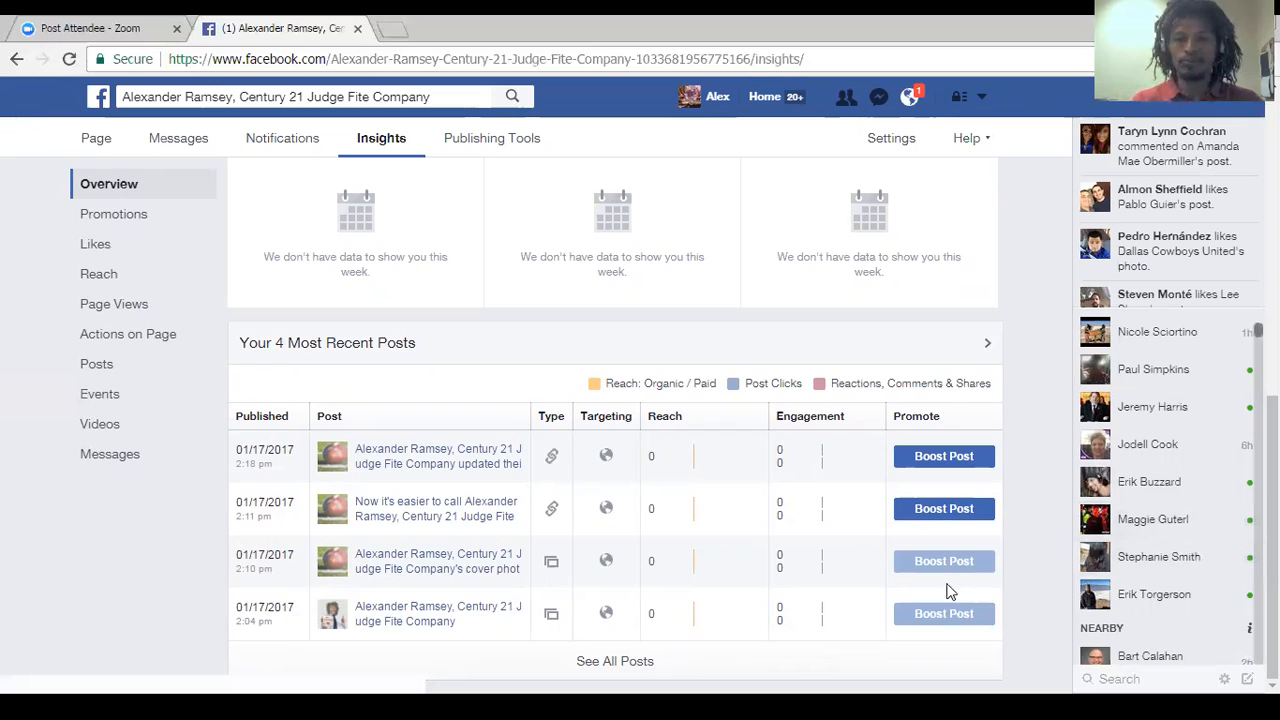
# View the date range choices of the Page Summary and close the list without changing the range.
pyautogui.scroll(5, 614, 424)
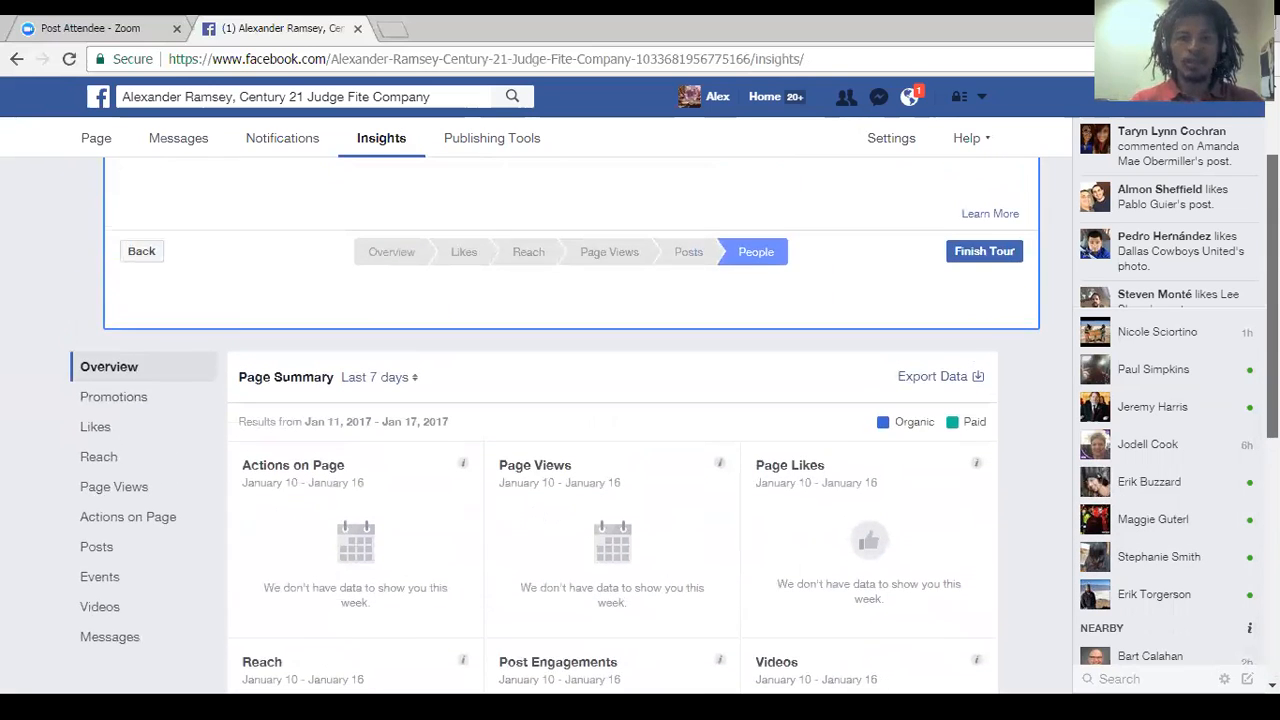
pyautogui.scroll(1, 495, 351)
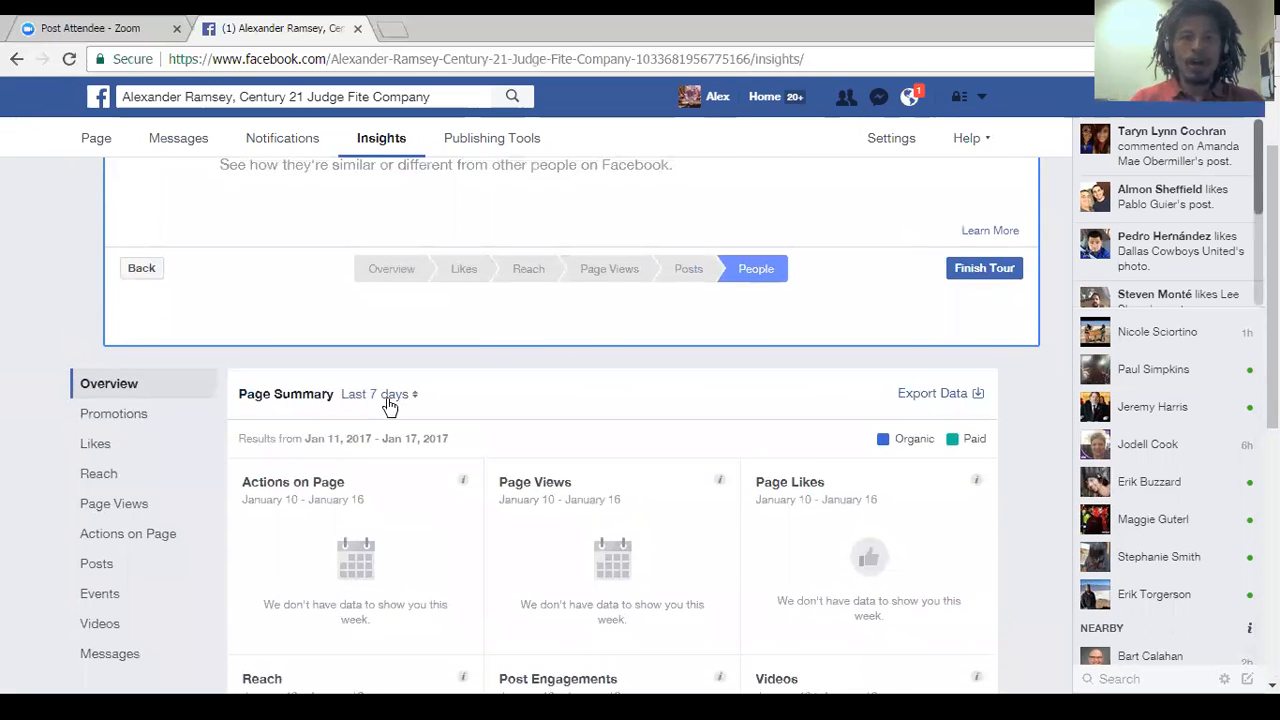
pyautogui.scroll(-1, 509, 363)
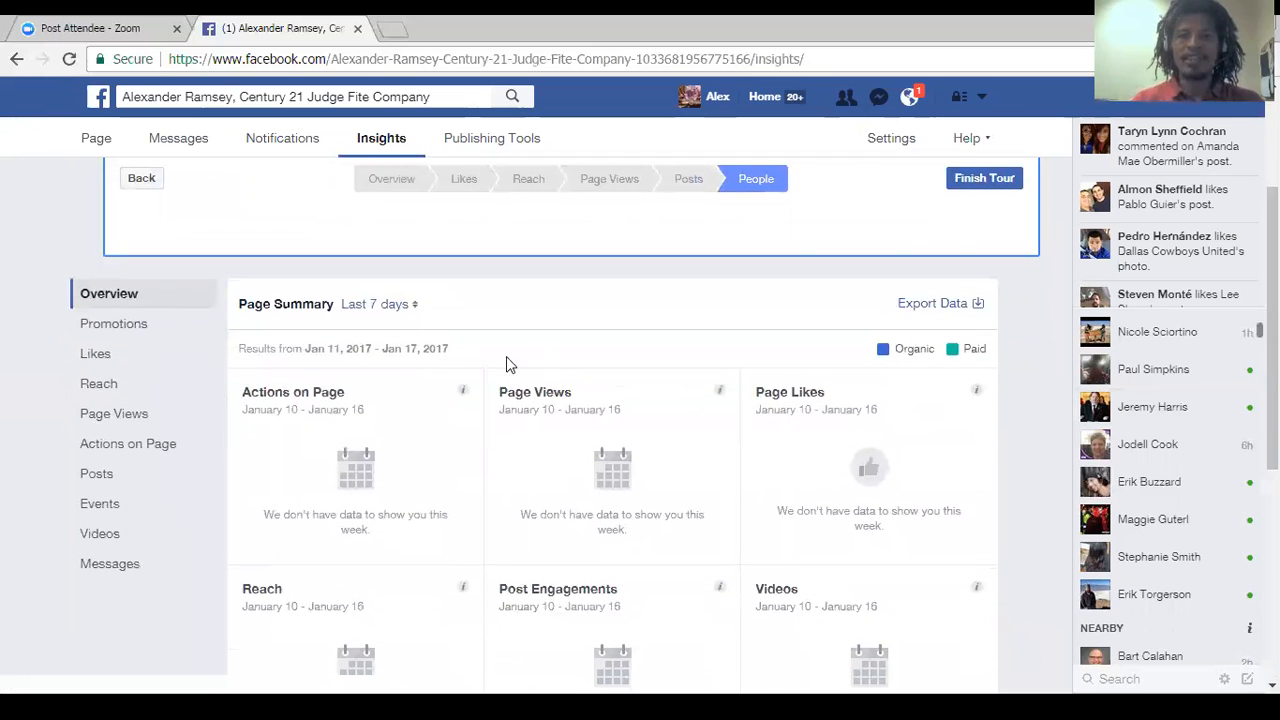
pyautogui.click(393, 304)
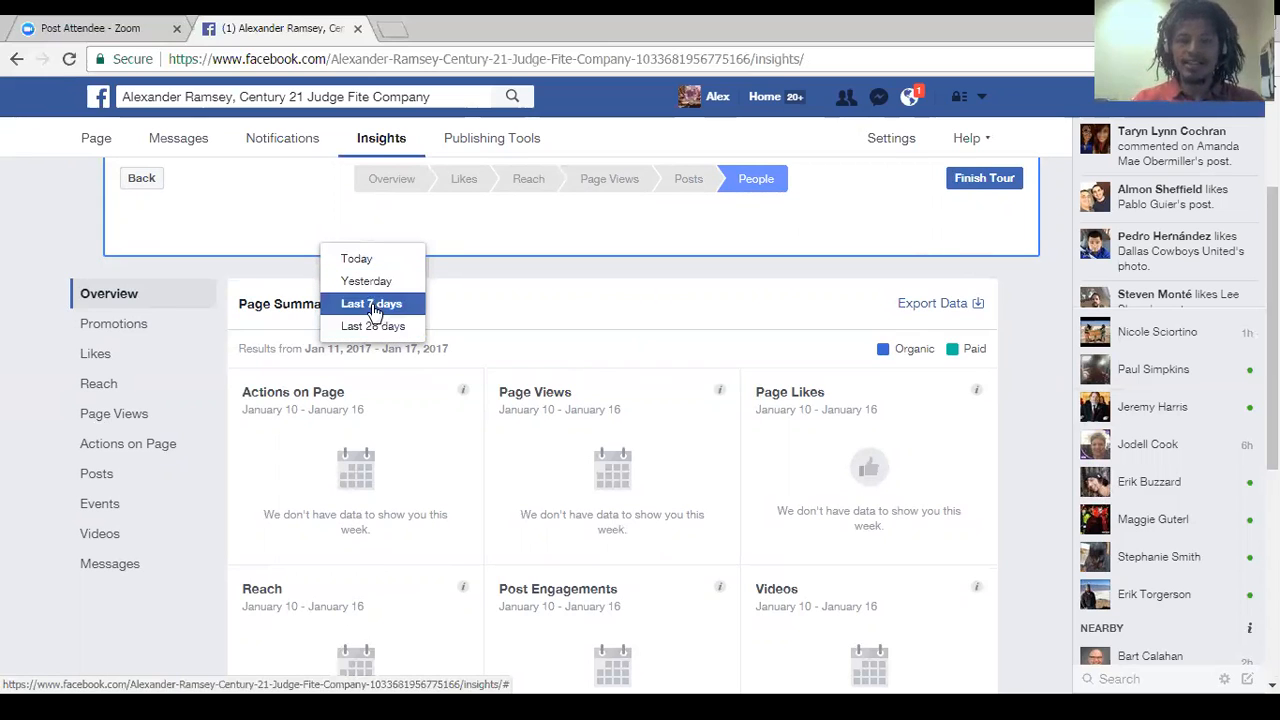
pyautogui.click(580, 287)
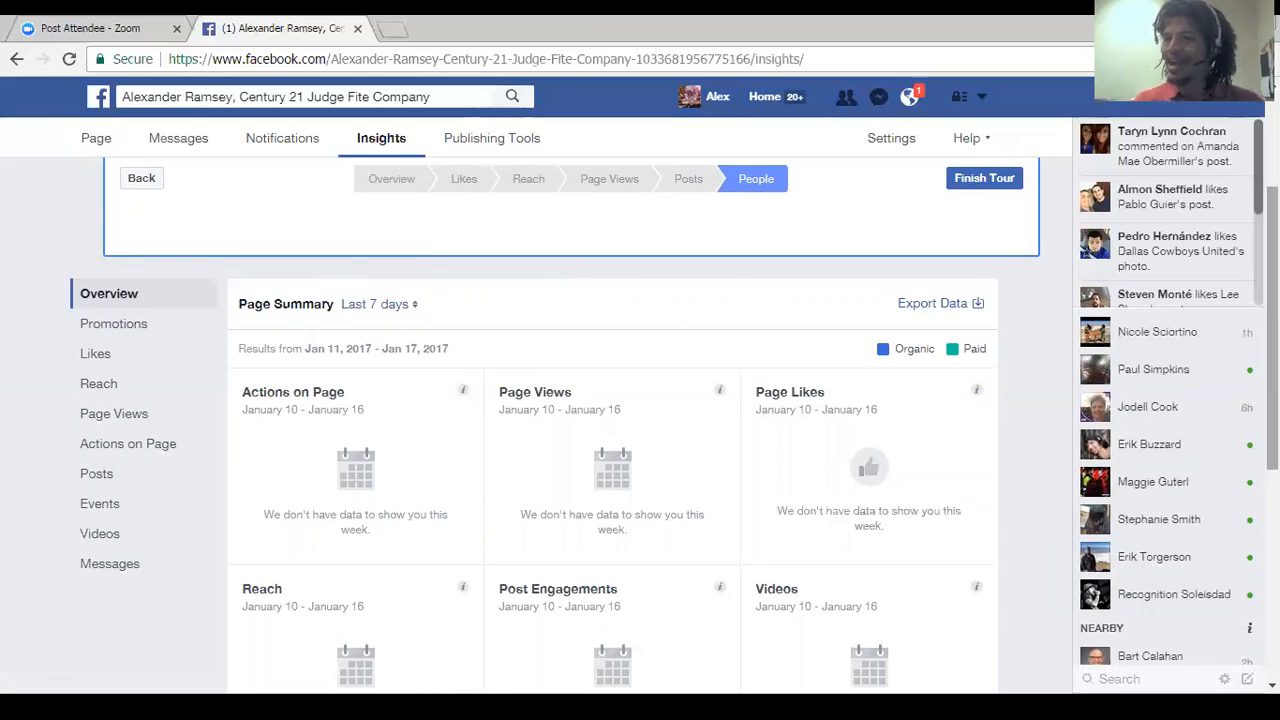
# Go through the Overview and Likes stages of the Insights tour and examine the Total Page Likes and Net Likes charts.
pyautogui.scroll(2, 560, 420)
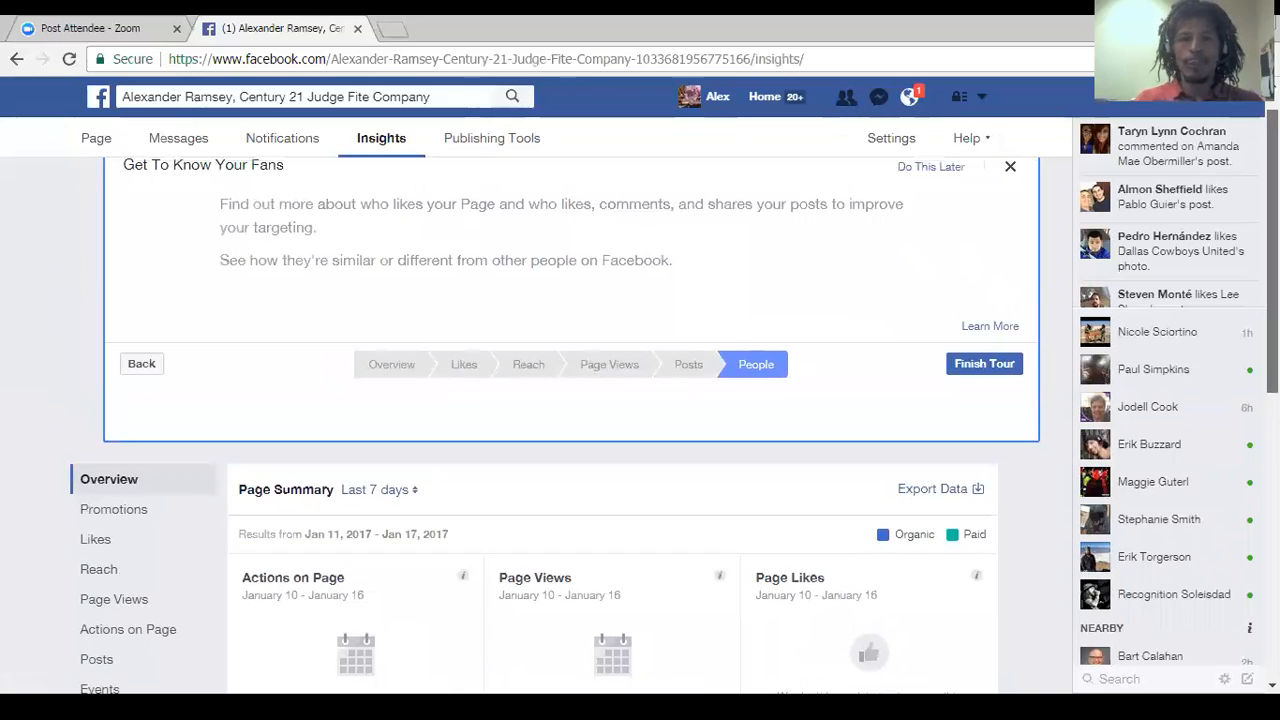
pyautogui.click(391, 366)
pyautogui.click(461, 368)
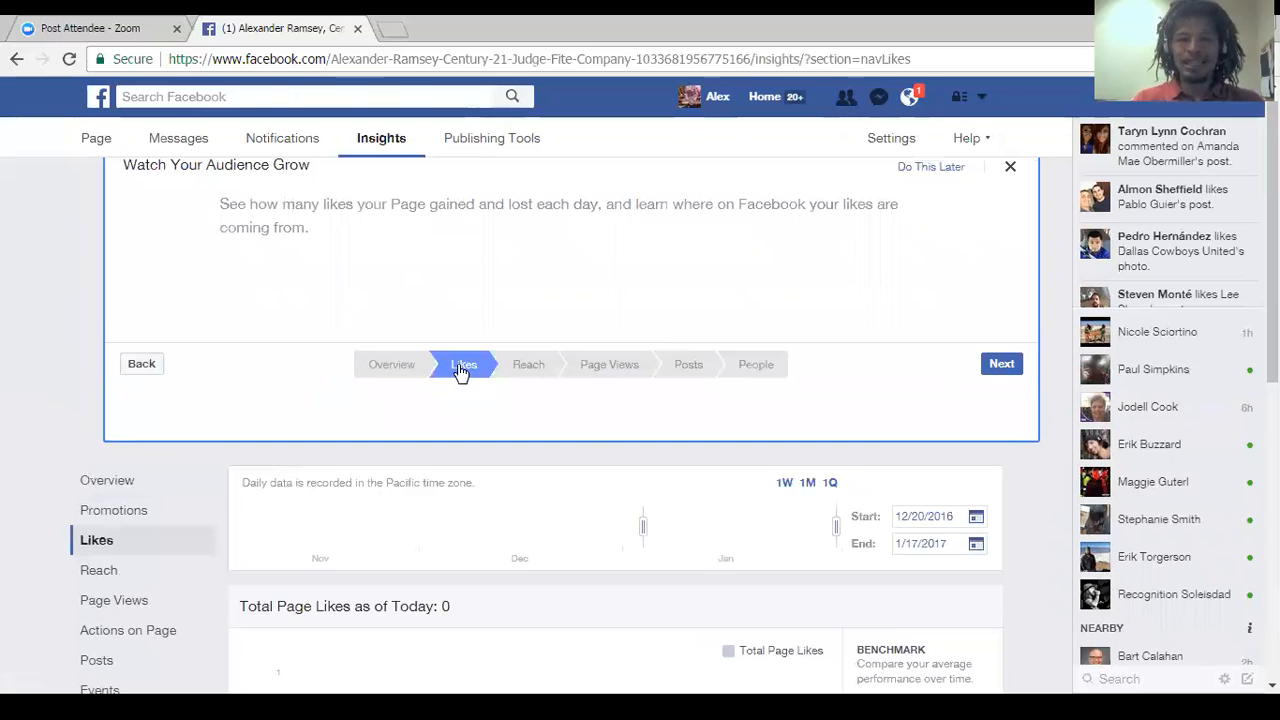
pyautogui.scroll(-3, 571, 420)
pyautogui.scroll(1, 571, 420)
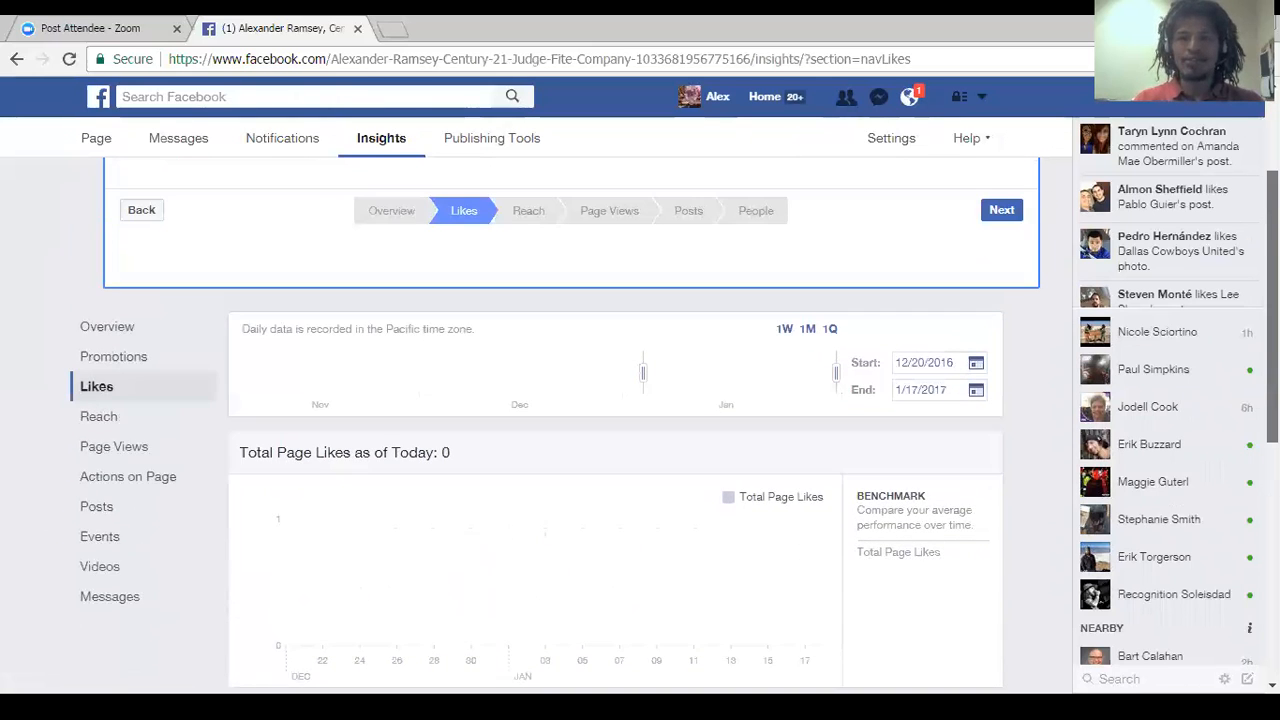
pyautogui.scroll(-1, 571, 420)
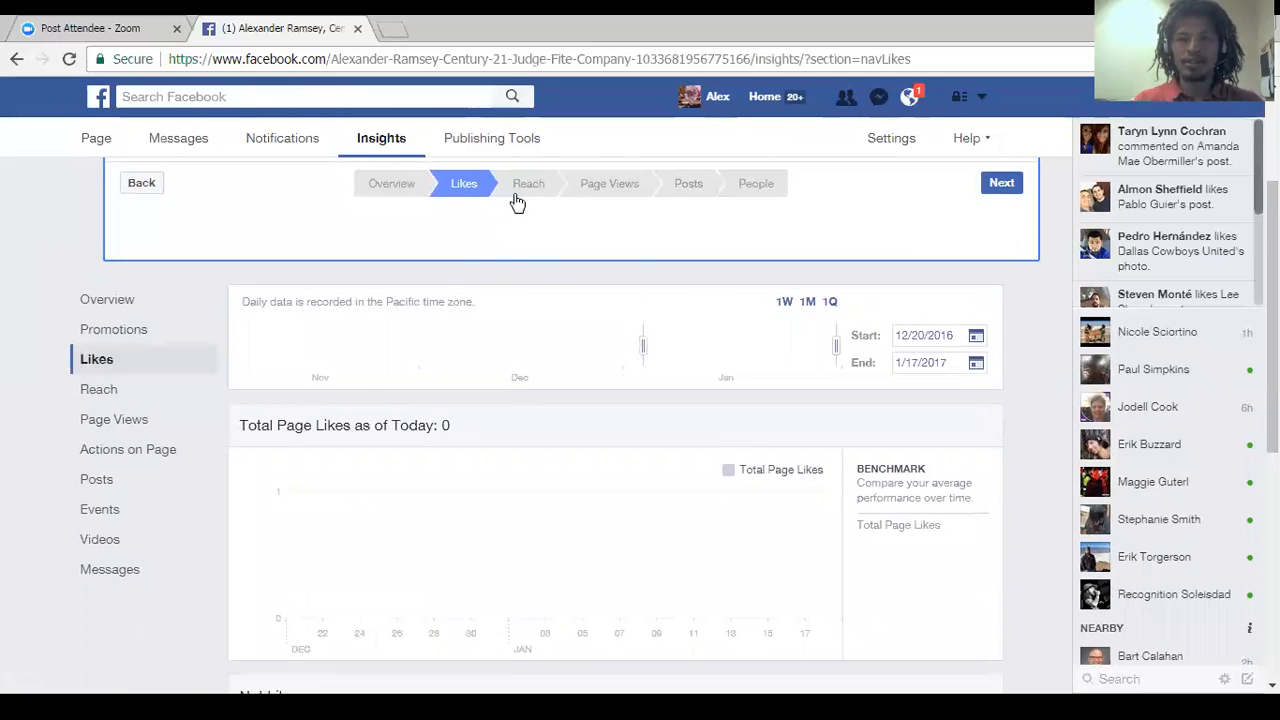
pyautogui.scroll(-3, 615, 420)
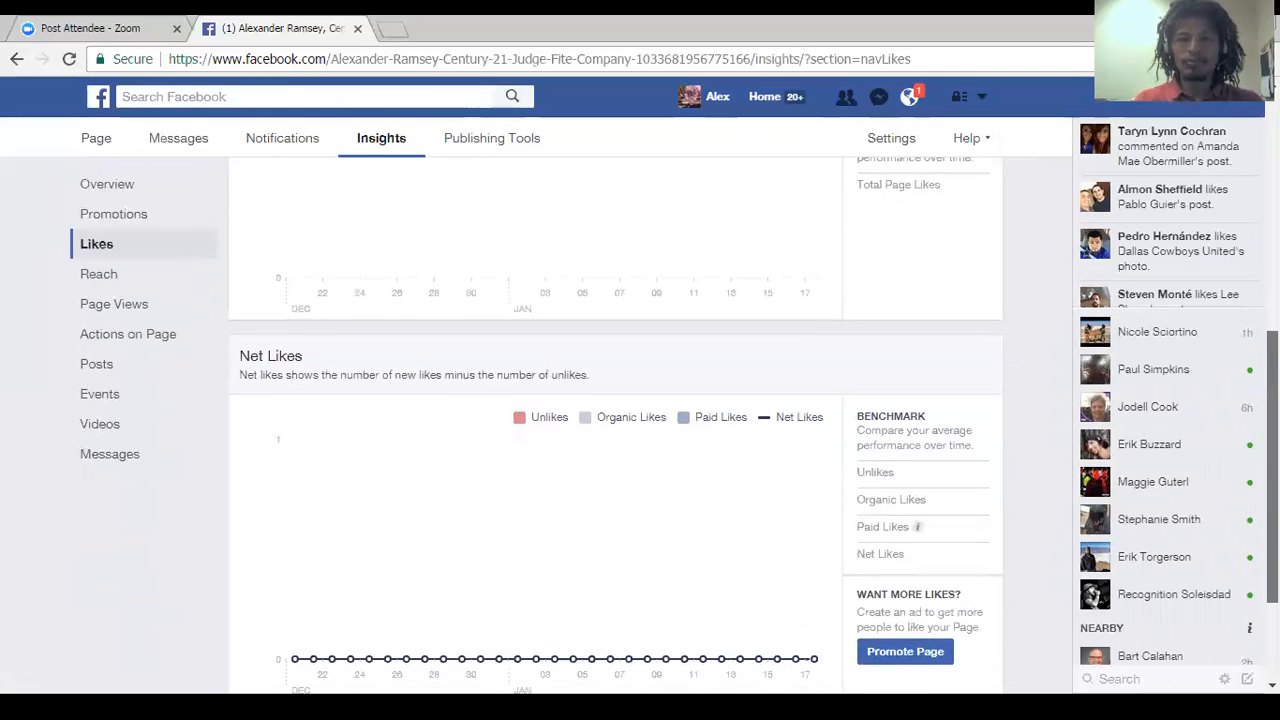
pyautogui.scroll(5, 615, 420)
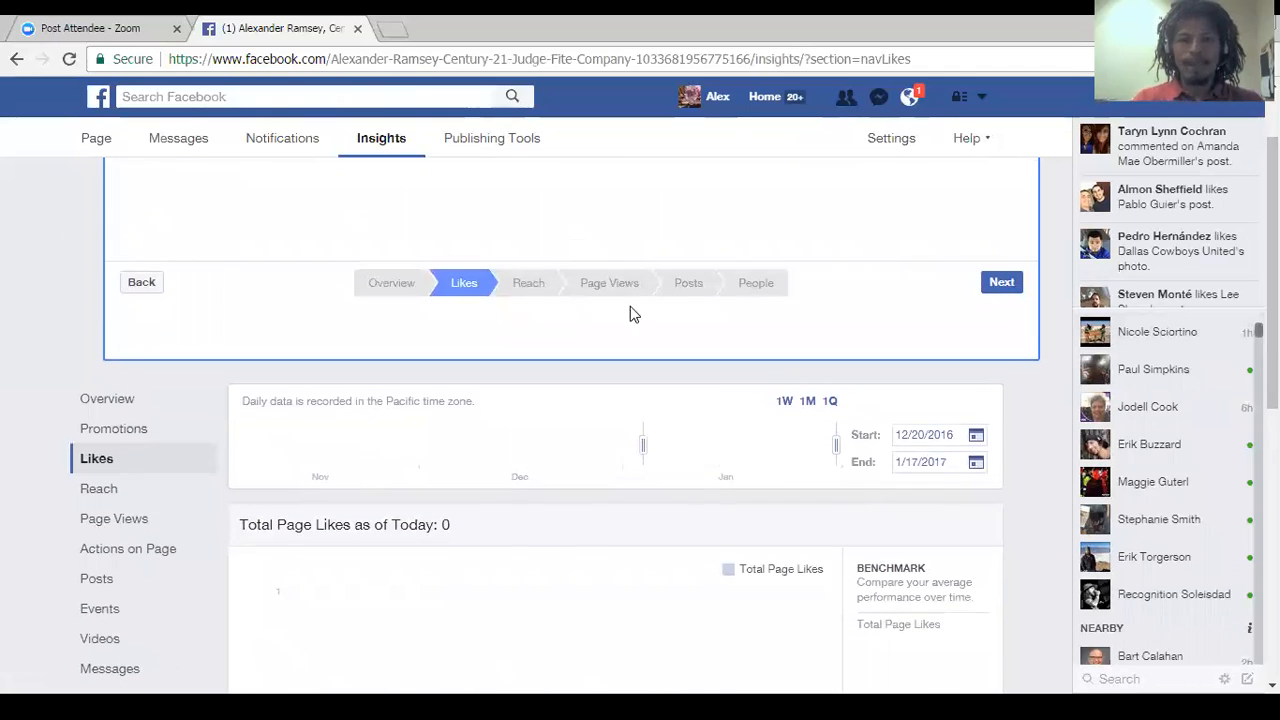
# Open the Reach stage of the Insights tour and examine the Post Reach and Likes, Comments, and Shares charts.
pyautogui.click(530, 286)
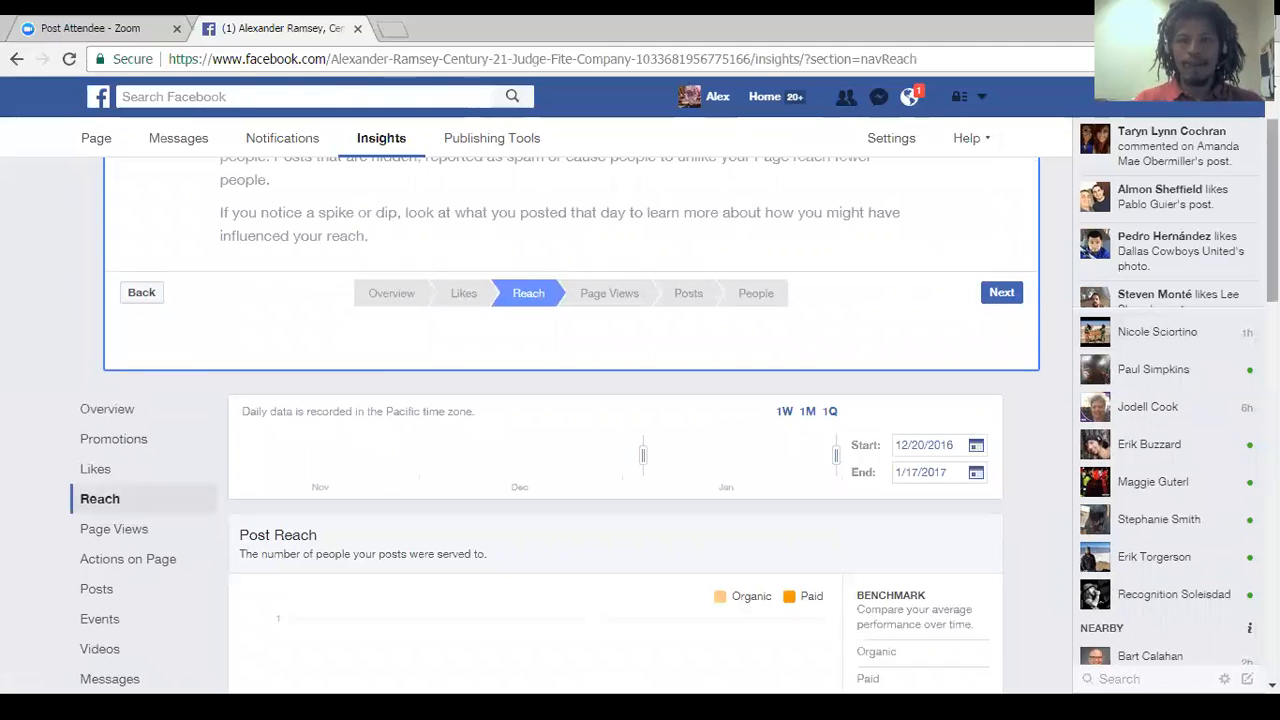
pyautogui.scroll(-4, 615, 420)
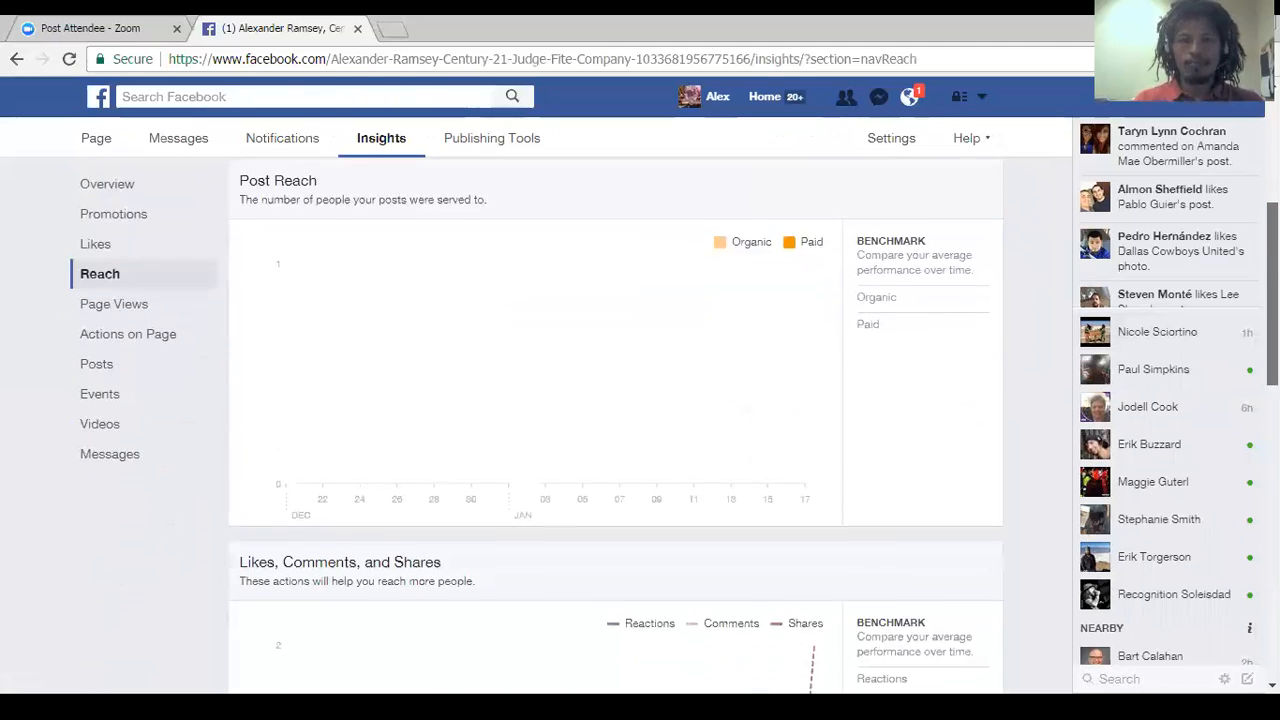
pyautogui.scroll(-2, 615, 420)
pyautogui.scroll(6, 615, 420)
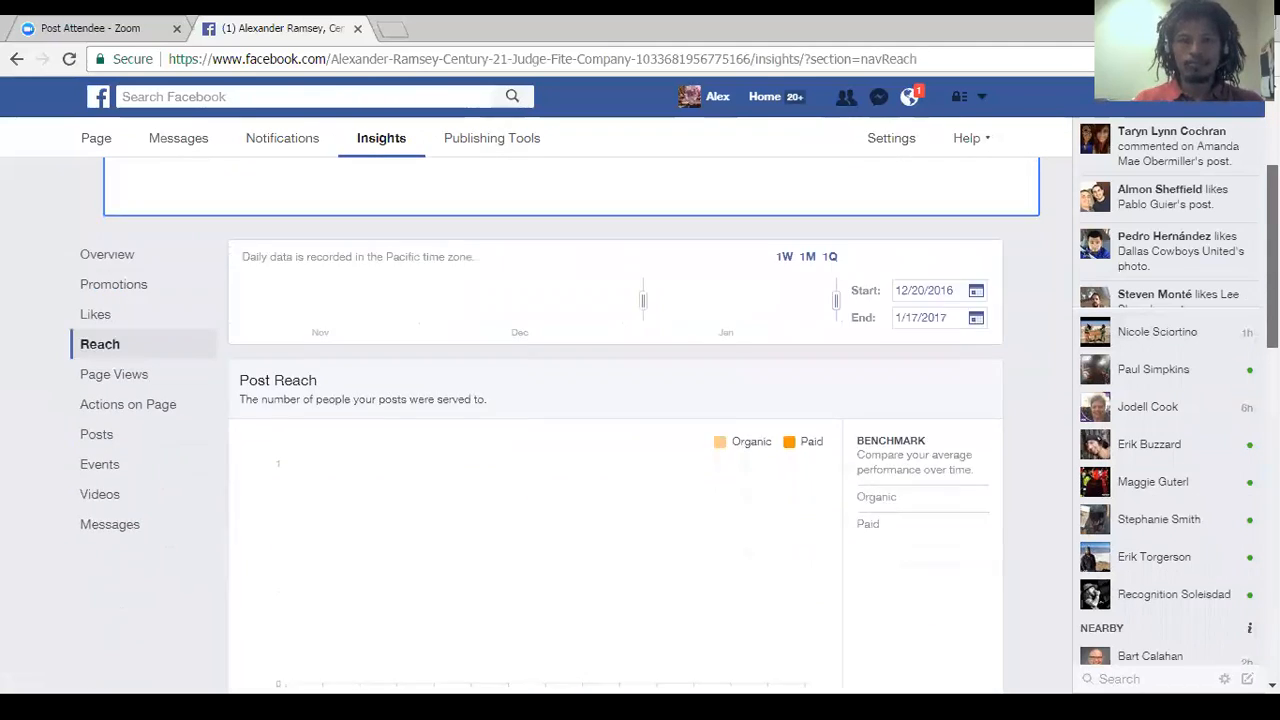
# Open the Page Views stage of the Insights tour and examine the Total Views and Total People Who Viewed charts.
pyautogui.click(600, 280)
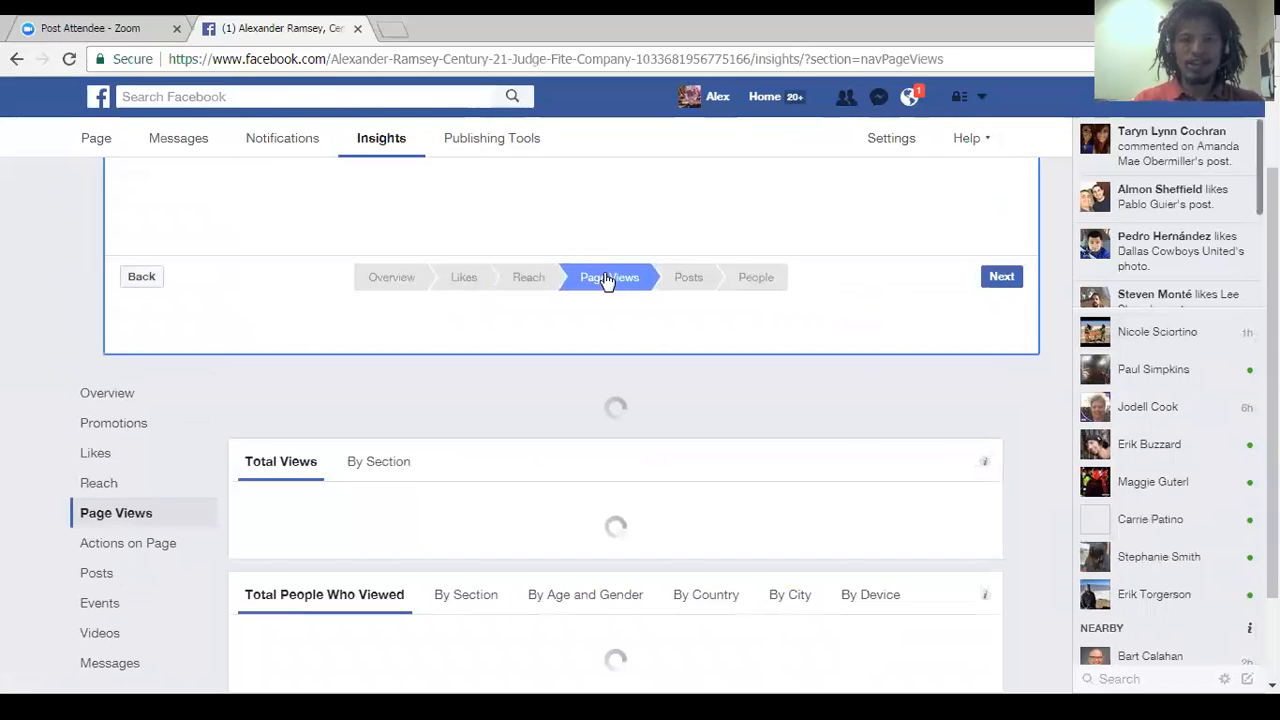
pyautogui.scroll(-2, 615, 420)
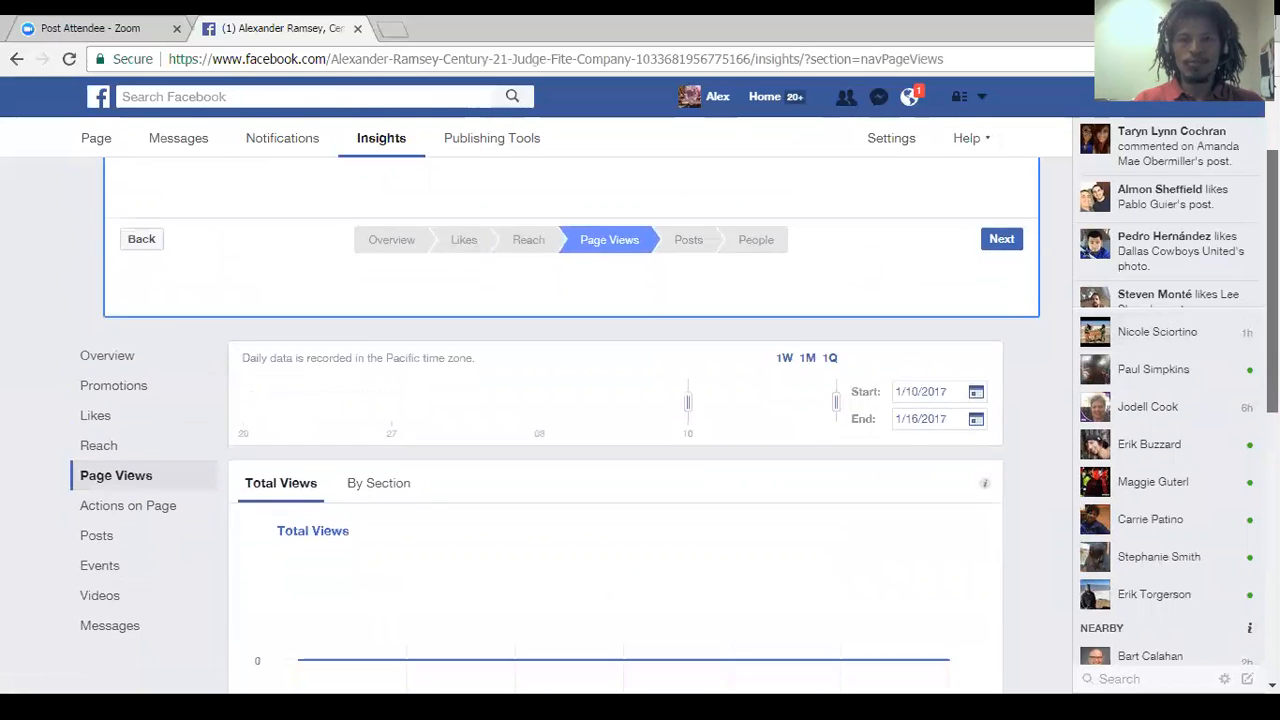
pyautogui.scroll(-3, 615, 420)
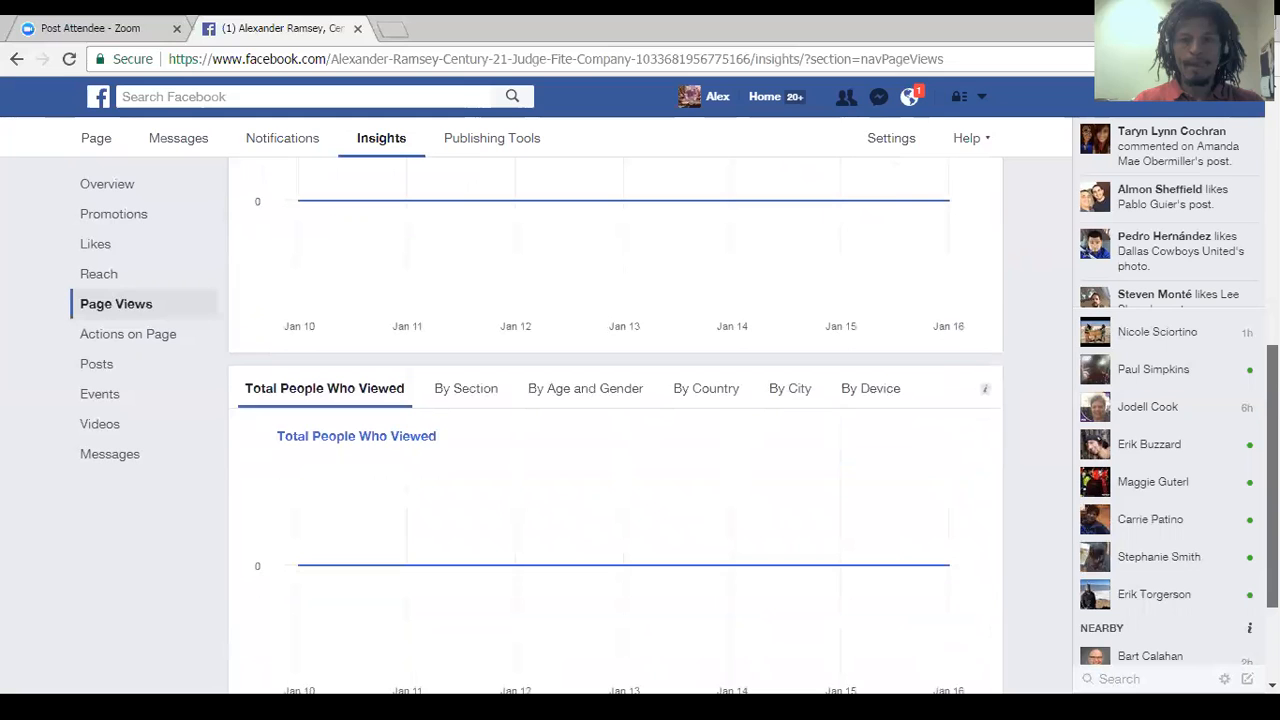
pyautogui.scroll(5, 670, 270)
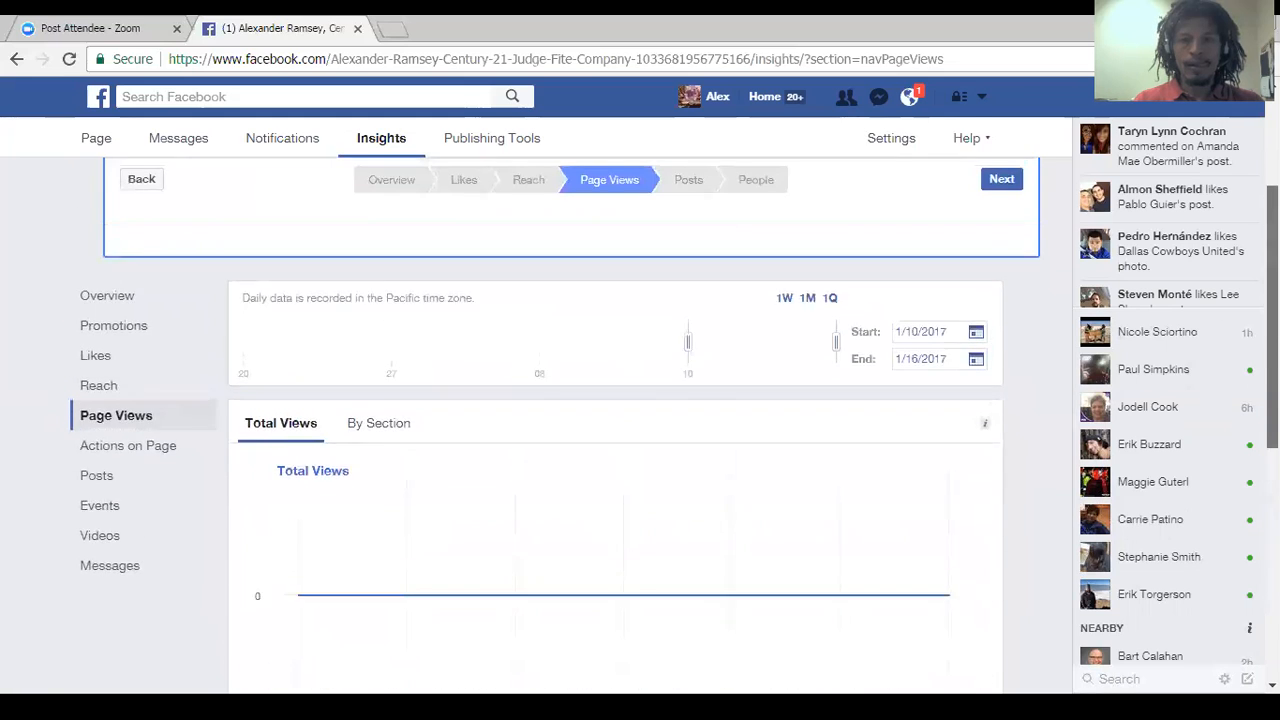
# Look through the Posts and People stages of the Insights tour and open the Page's Publishing Tools.
pyautogui.click(684, 268)
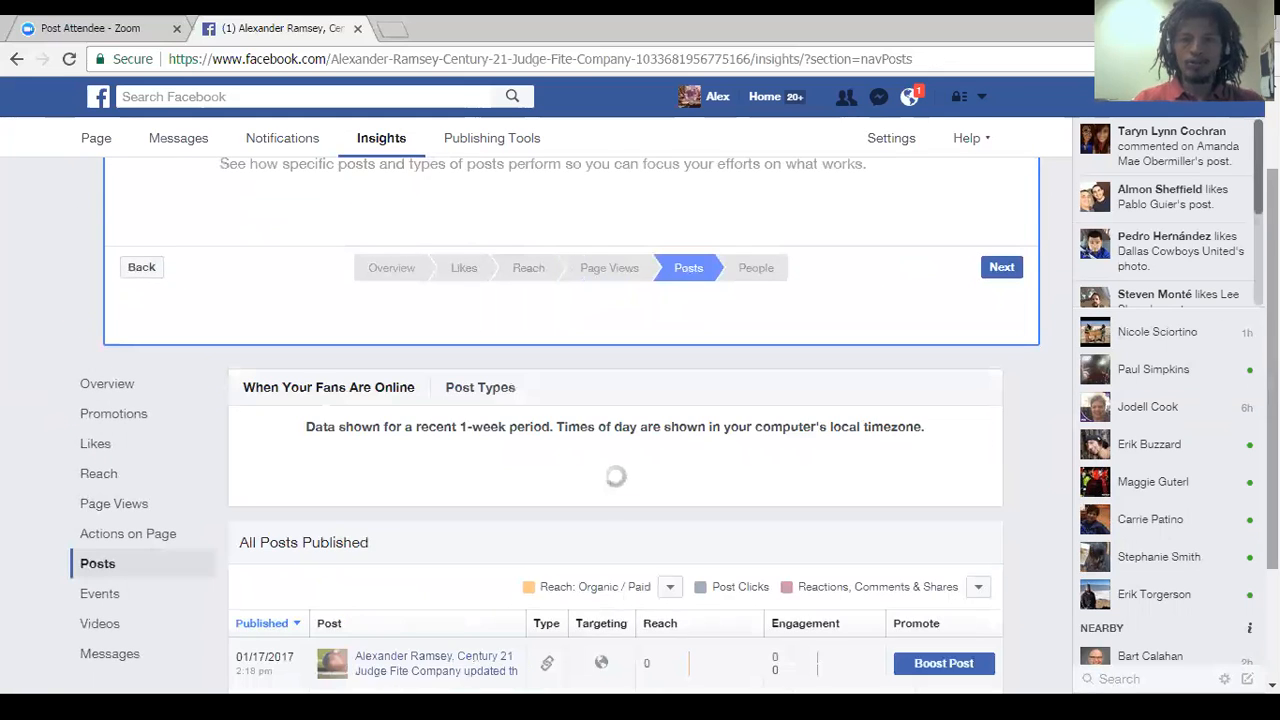
pyautogui.click(758, 266)
pyautogui.scroll(-3, 640, 420)
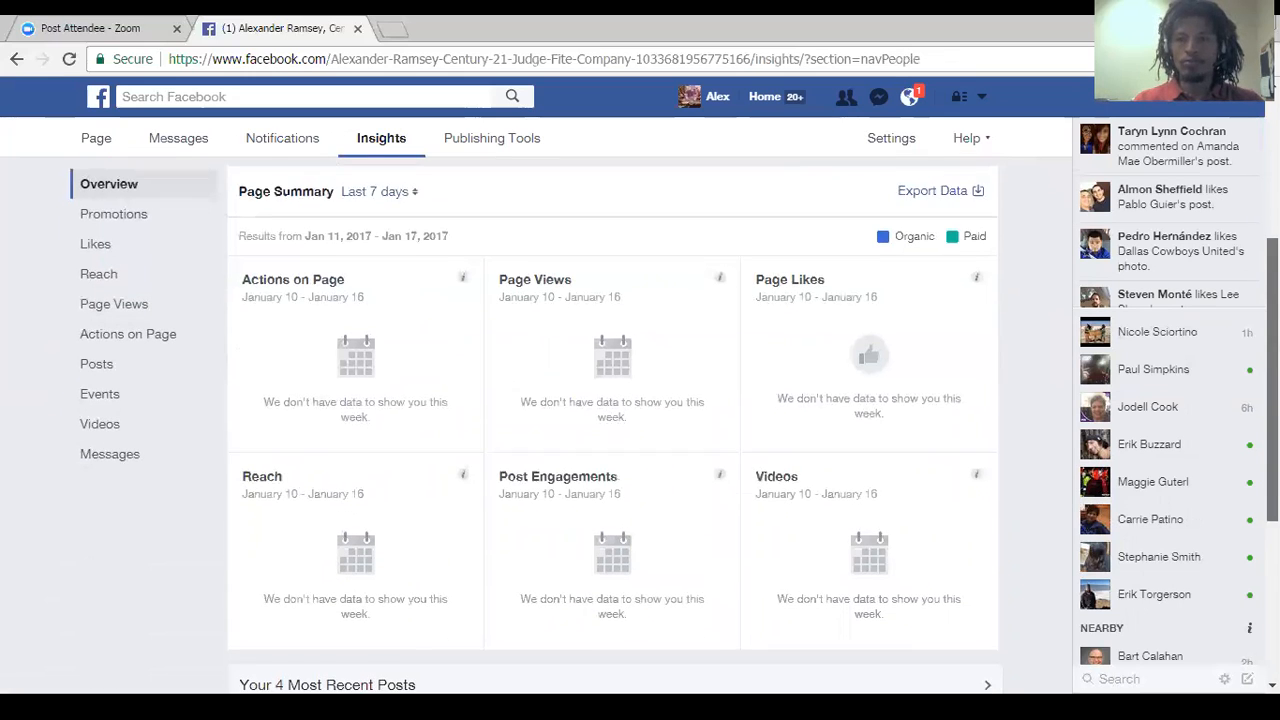
pyautogui.scroll(-2, 613, 420)
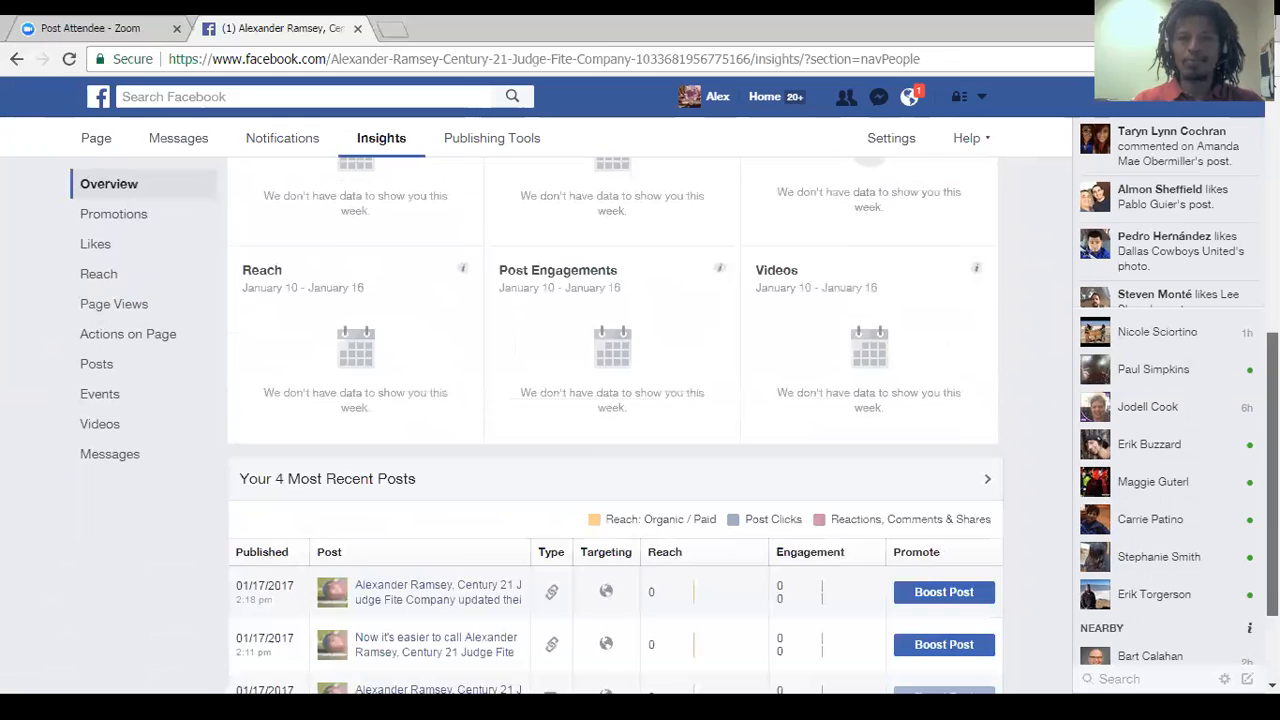
pyautogui.scroll(2, 613, 420)
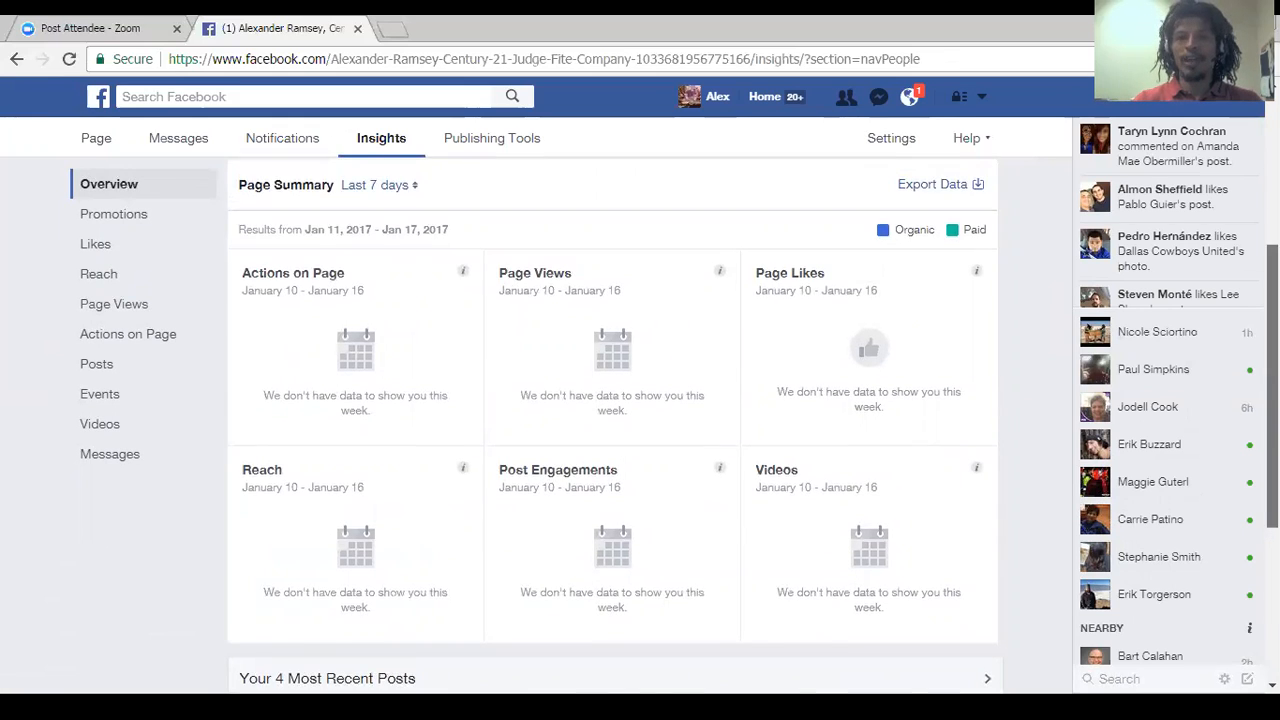
pyautogui.scroll(3, 519, 132)
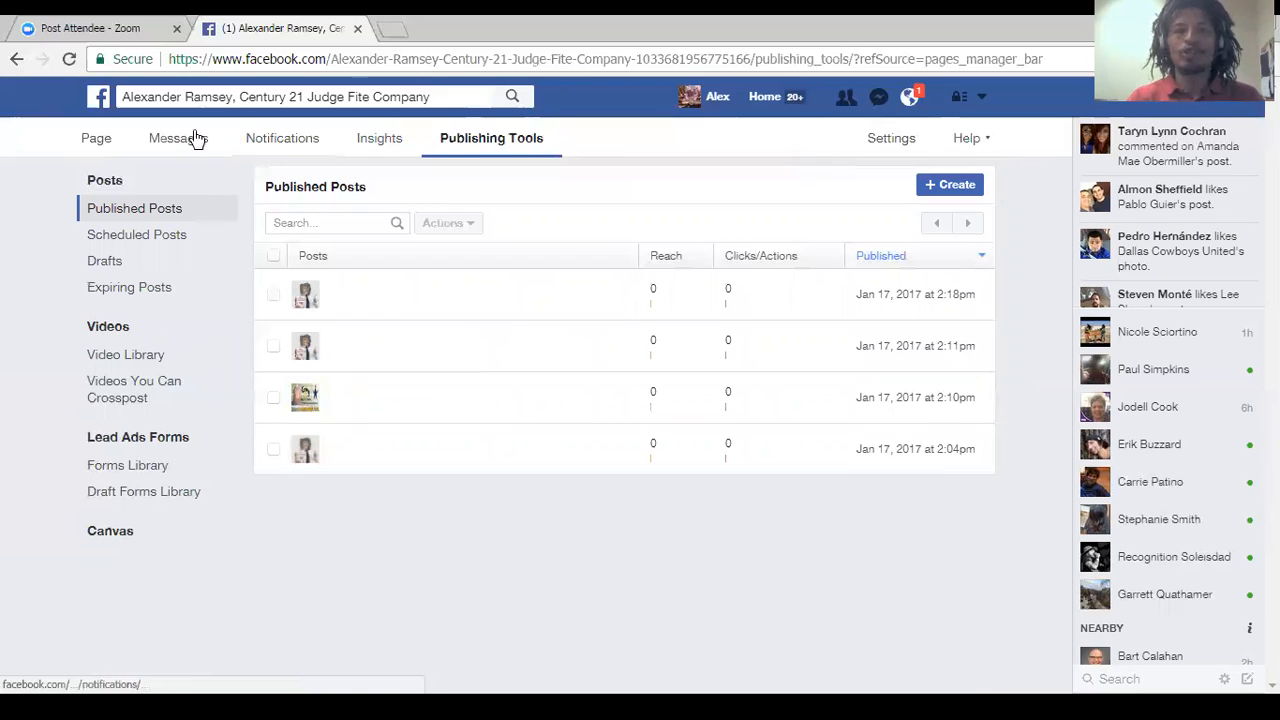
# Return to the business Page and start a new post reading "Hi, everybody welcome to my new Real Estate Business page!".
pyautogui.click(100, 140)
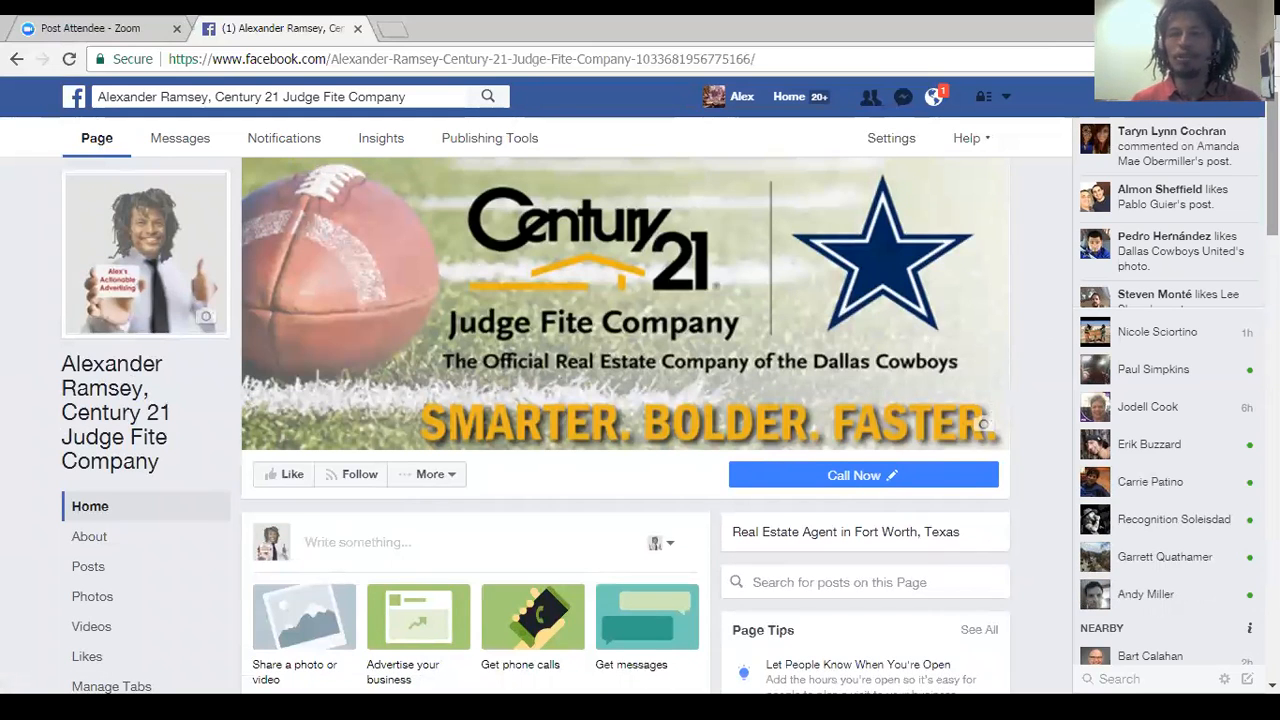
pyautogui.scroll(-1, 625, 425)
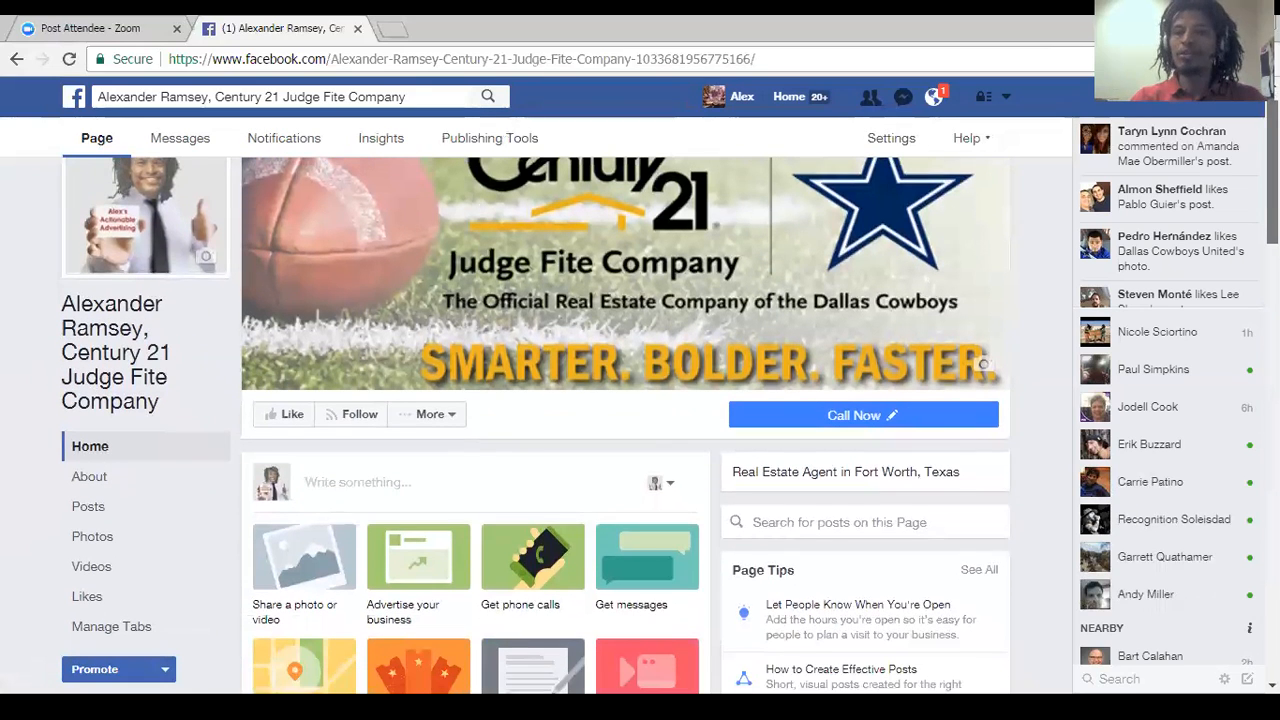
pyautogui.click(327, 488)
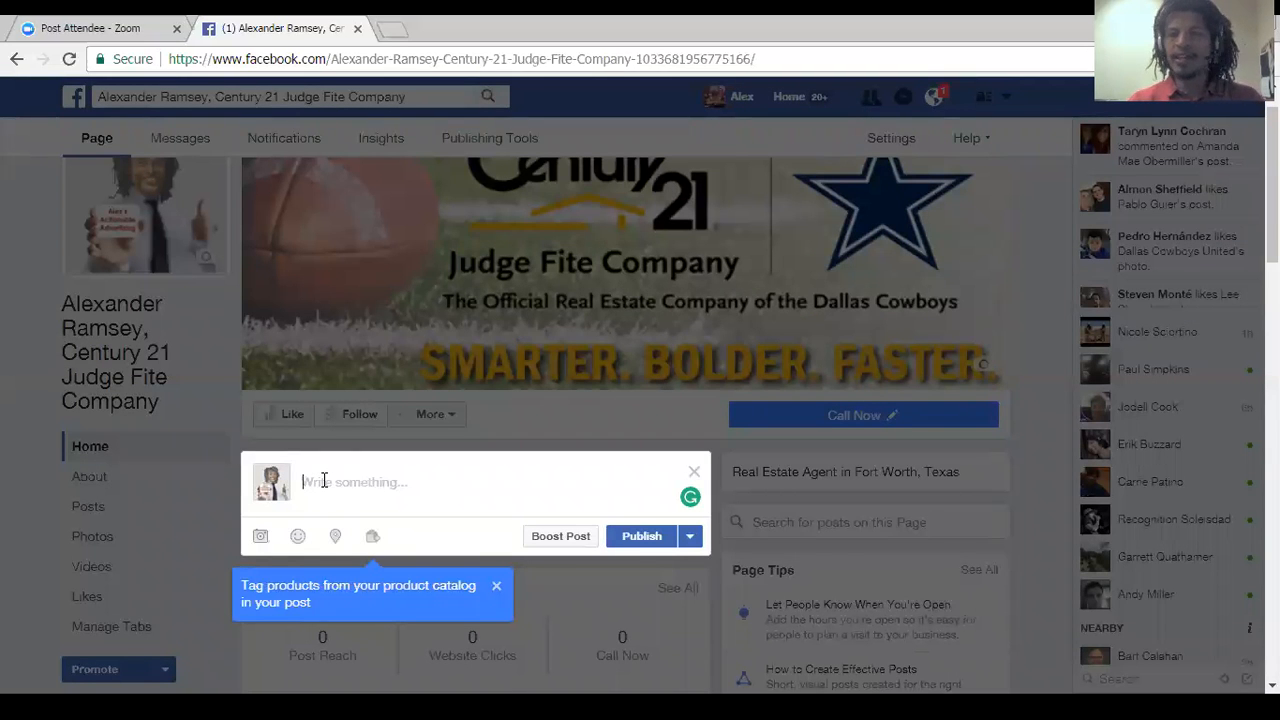
pyautogui.write('Hi, ')
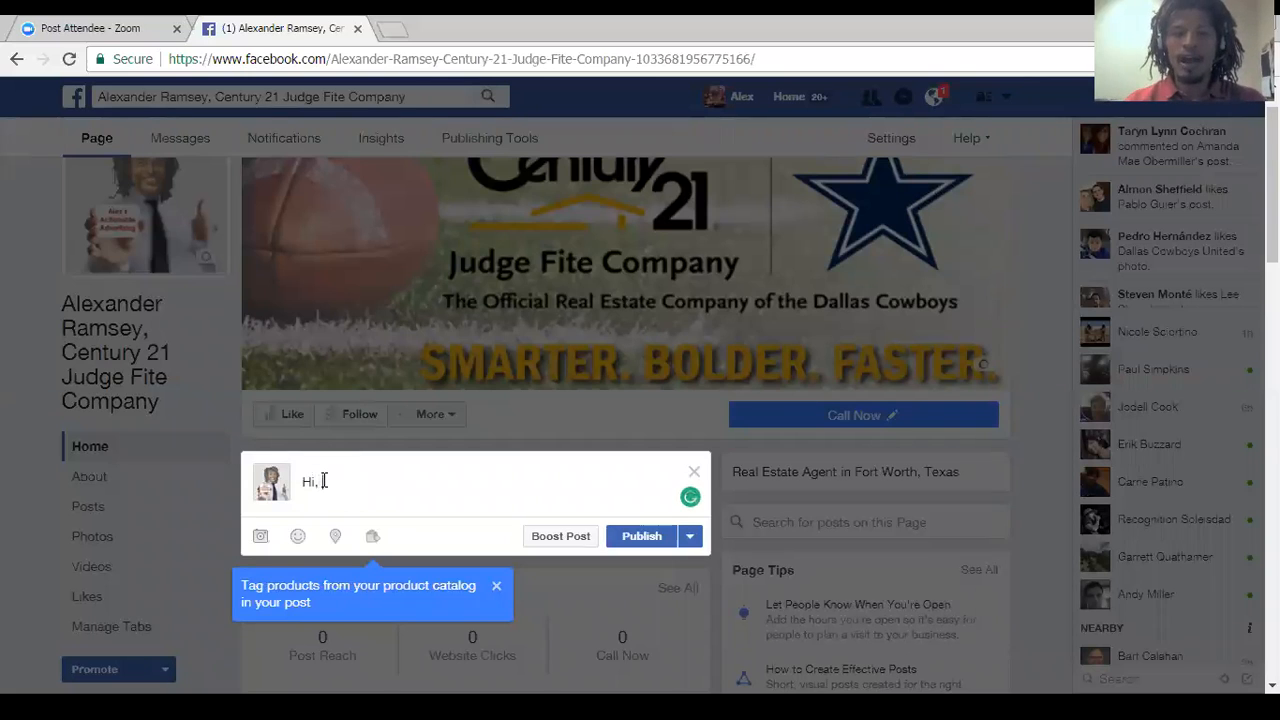
pyautogui.write('Every')
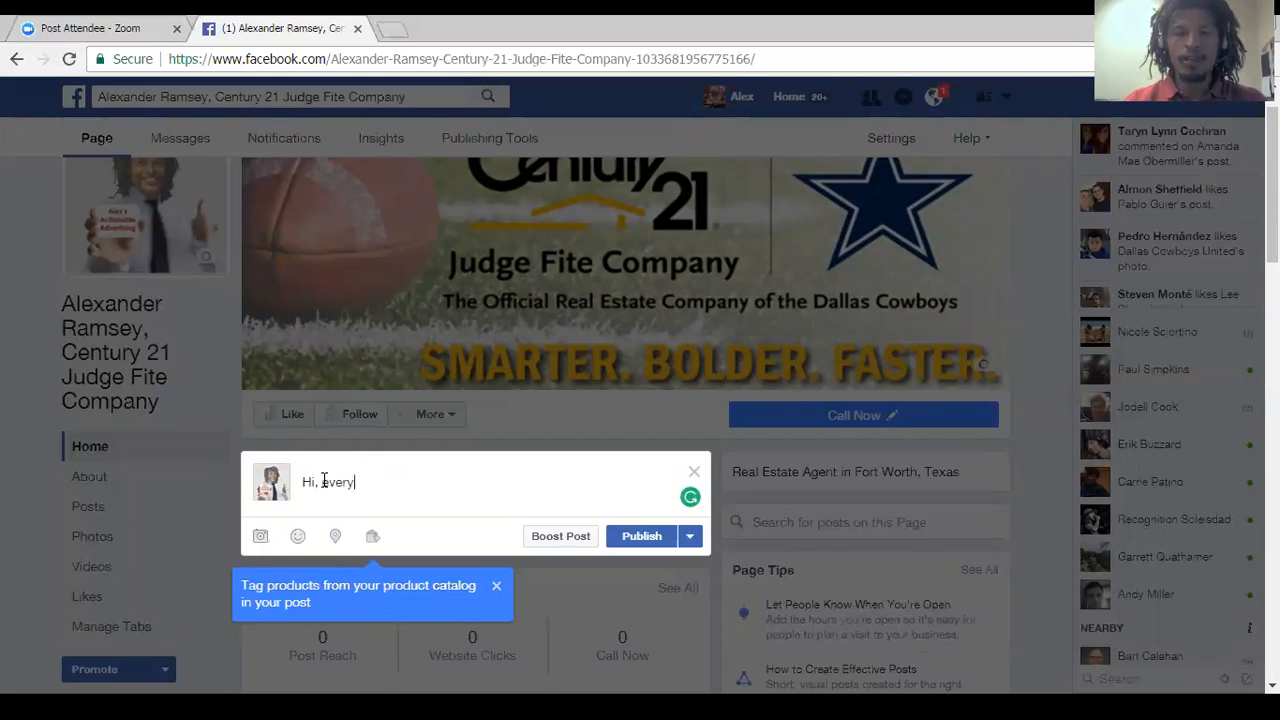
pyautogui.write('body welc')
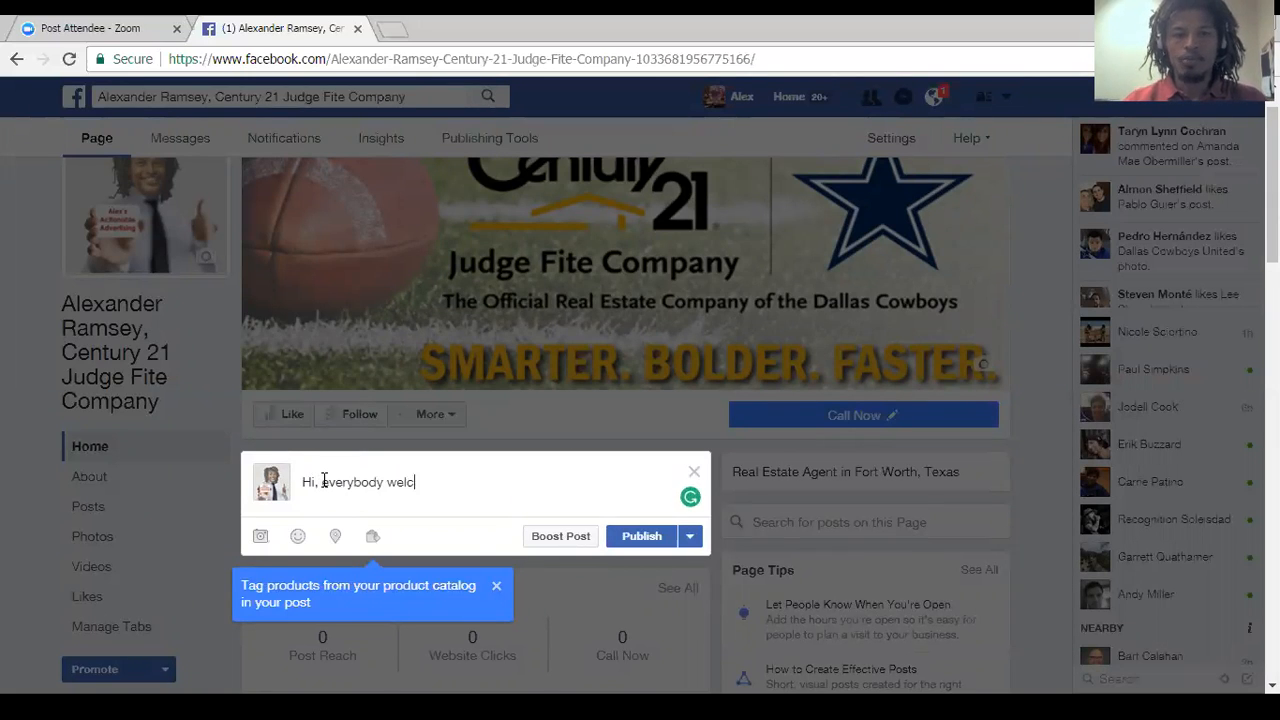
pyautogui.write('ome to my new')
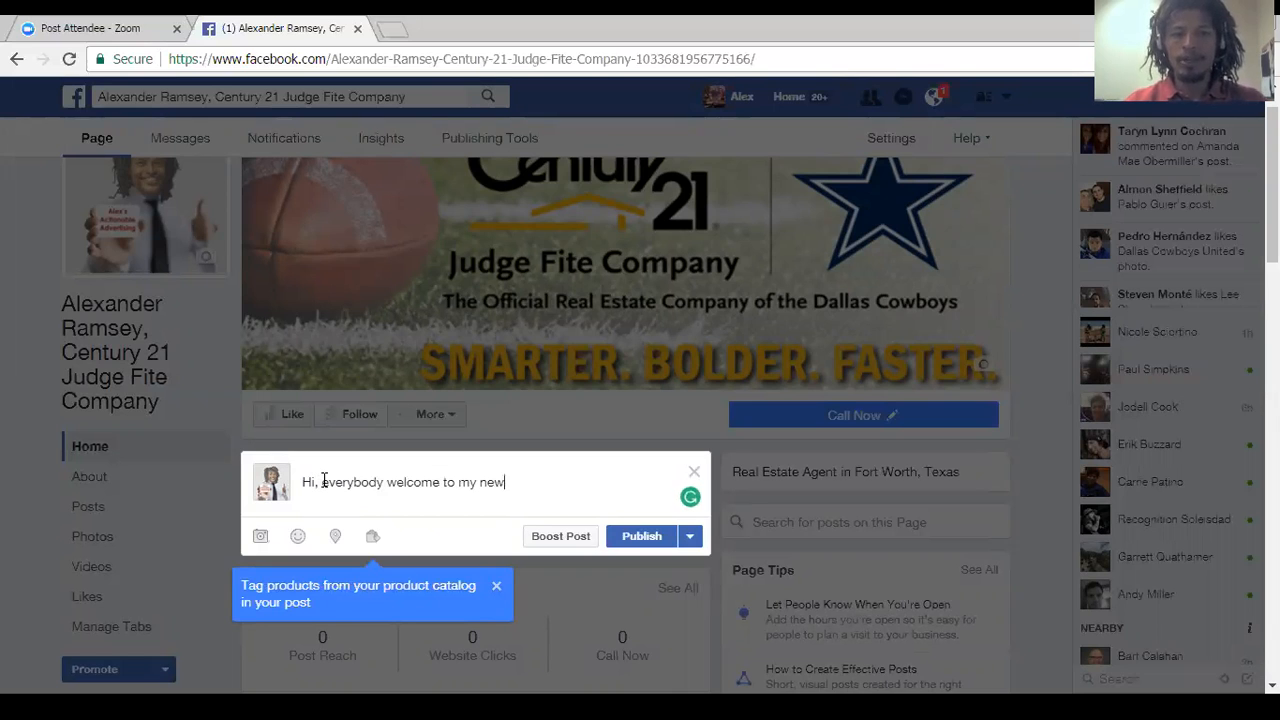
pyautogui.write(' Real Estate By')
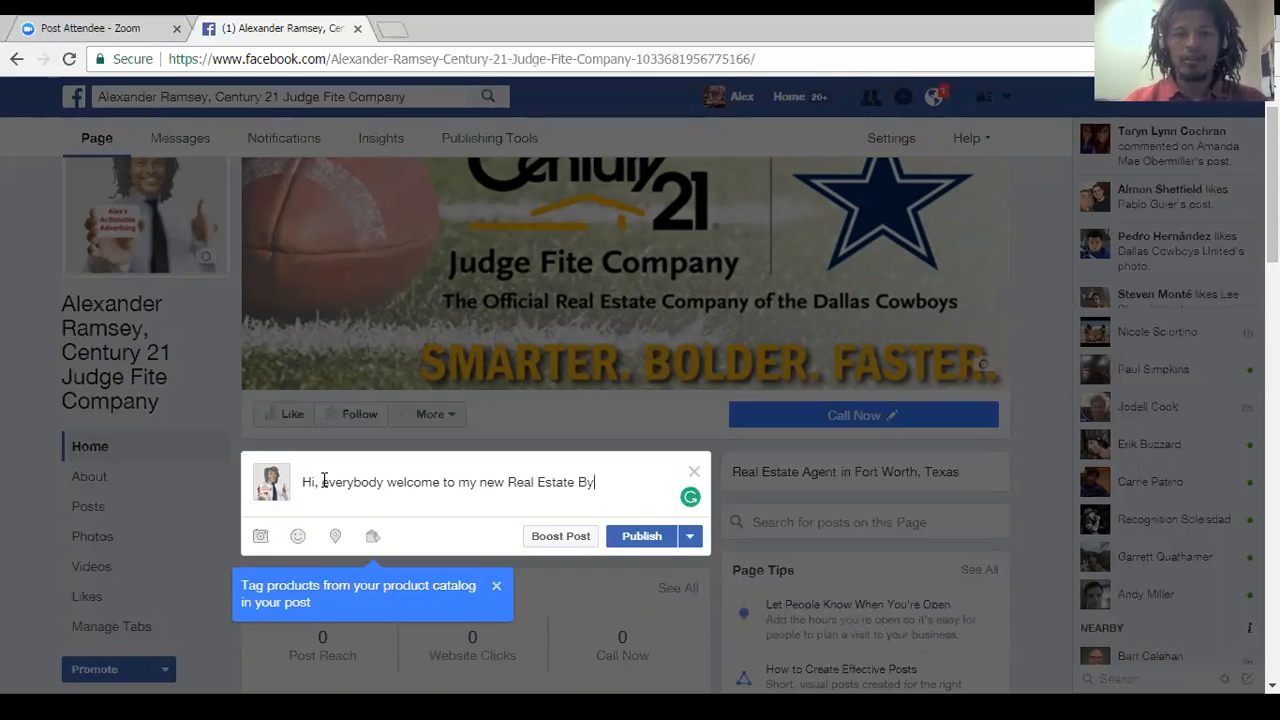
pyautogui.press('BackSpace')
pyautogui.write('usiness page')
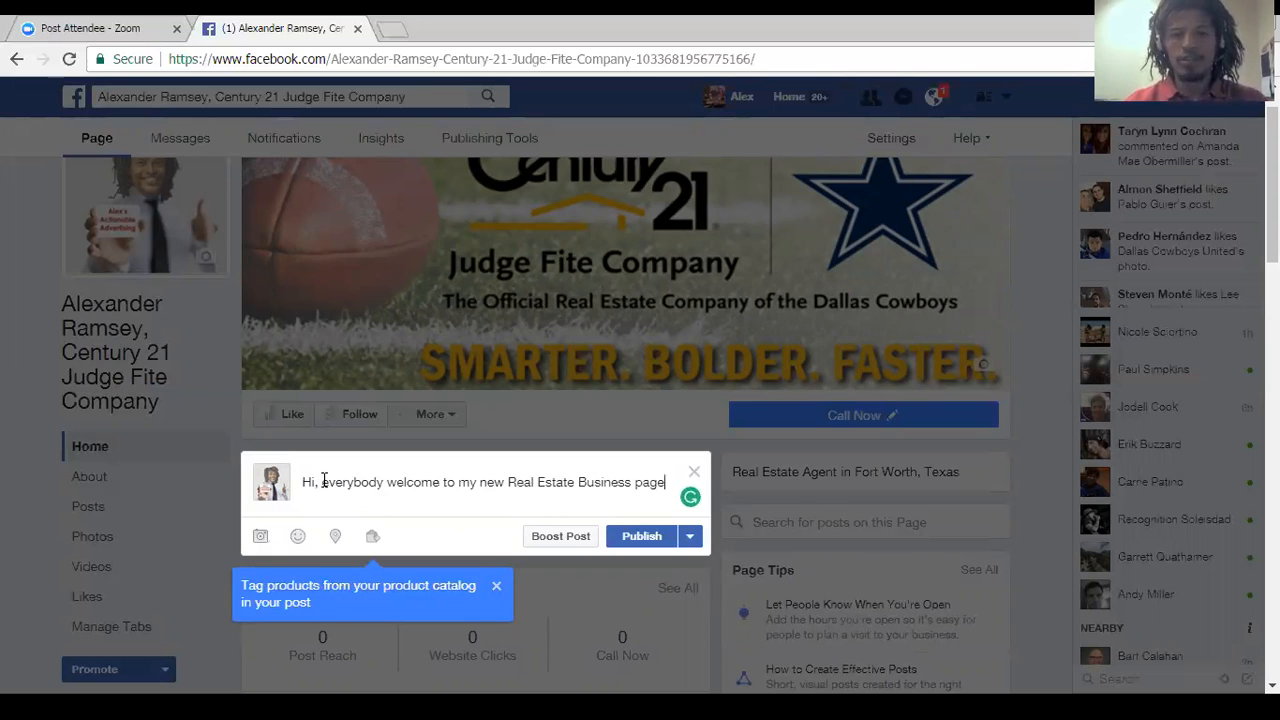
pyautogui.write('! Please IKE')
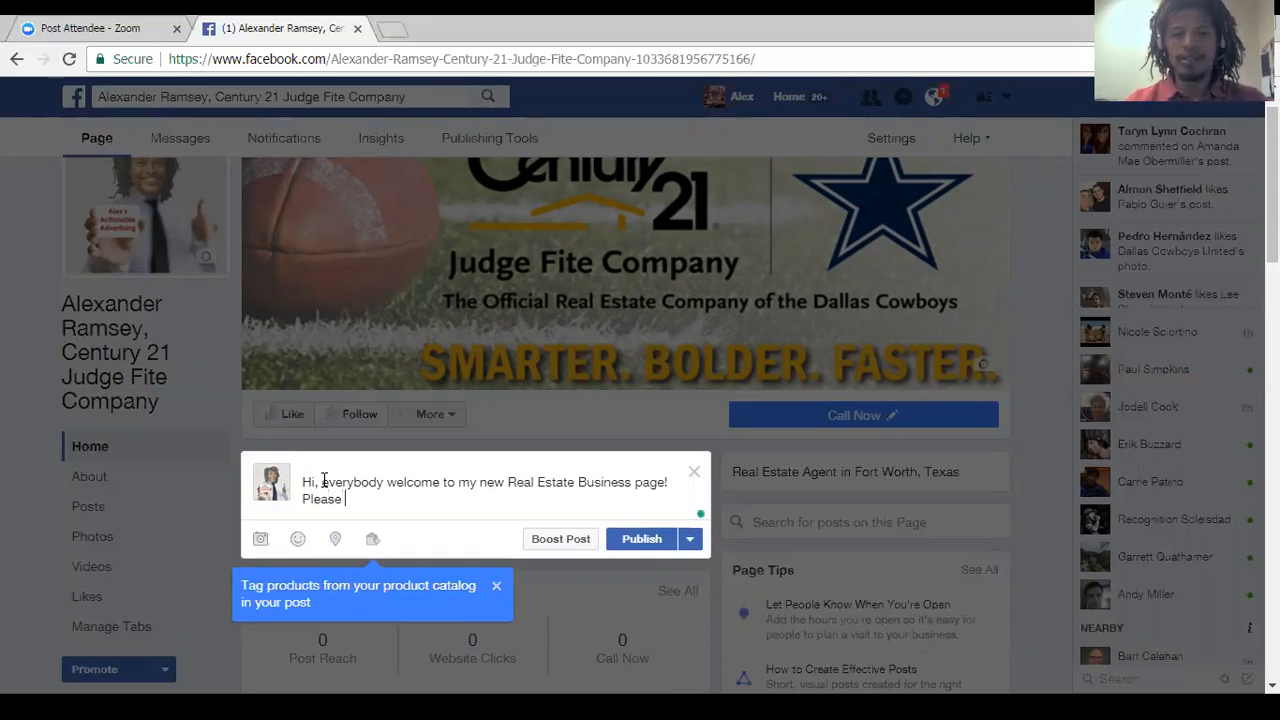
# Complete the post text with the sentence "Please LIKE my page and let's stay connect!".
pyautogui.press('BackSpace')
pyautogui.press('BackSpace')
pyautogui.press('BackSpace')
pyautogui.write('LIKE my page and le')
pyautogui.press('BackSpace')
pyautogui.press('BackSpace')
pyautogui.write("let's stay connec")
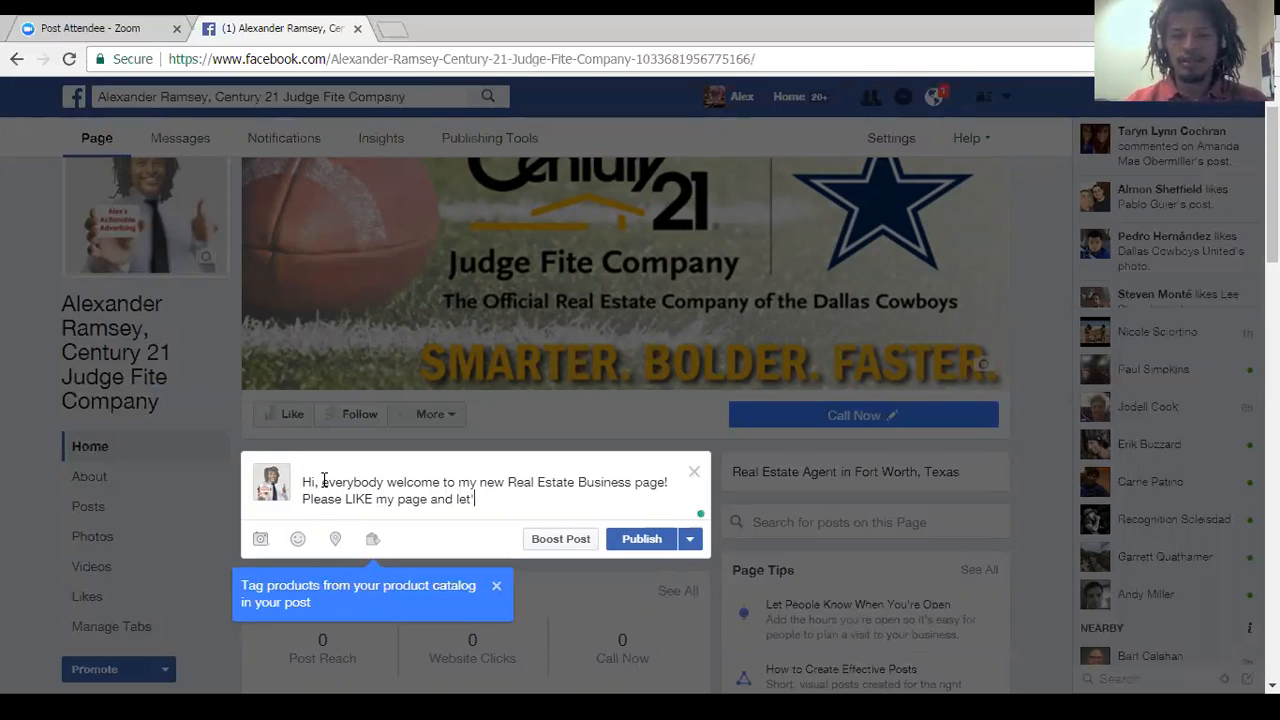
pyautogui.write('t!')
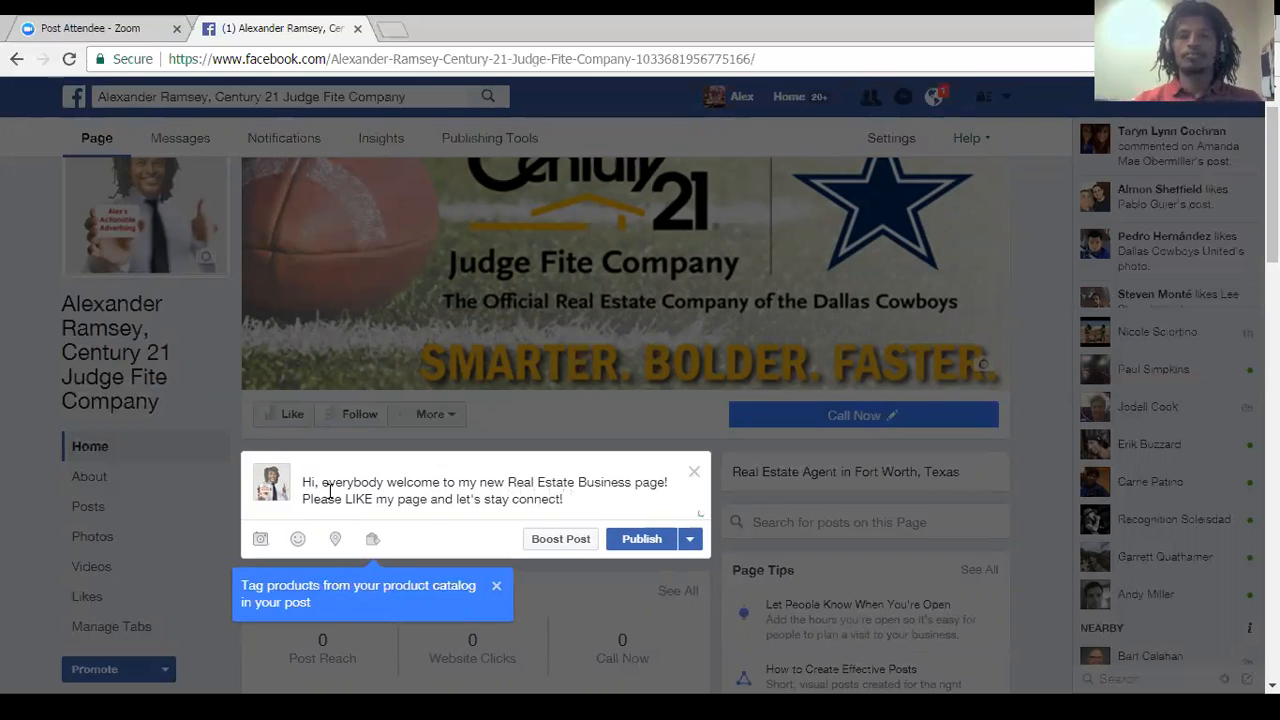
# Attach the image Telling-a-Story.png from the Desktop folder to the welcome post.
pyautogui.click(260, 539)
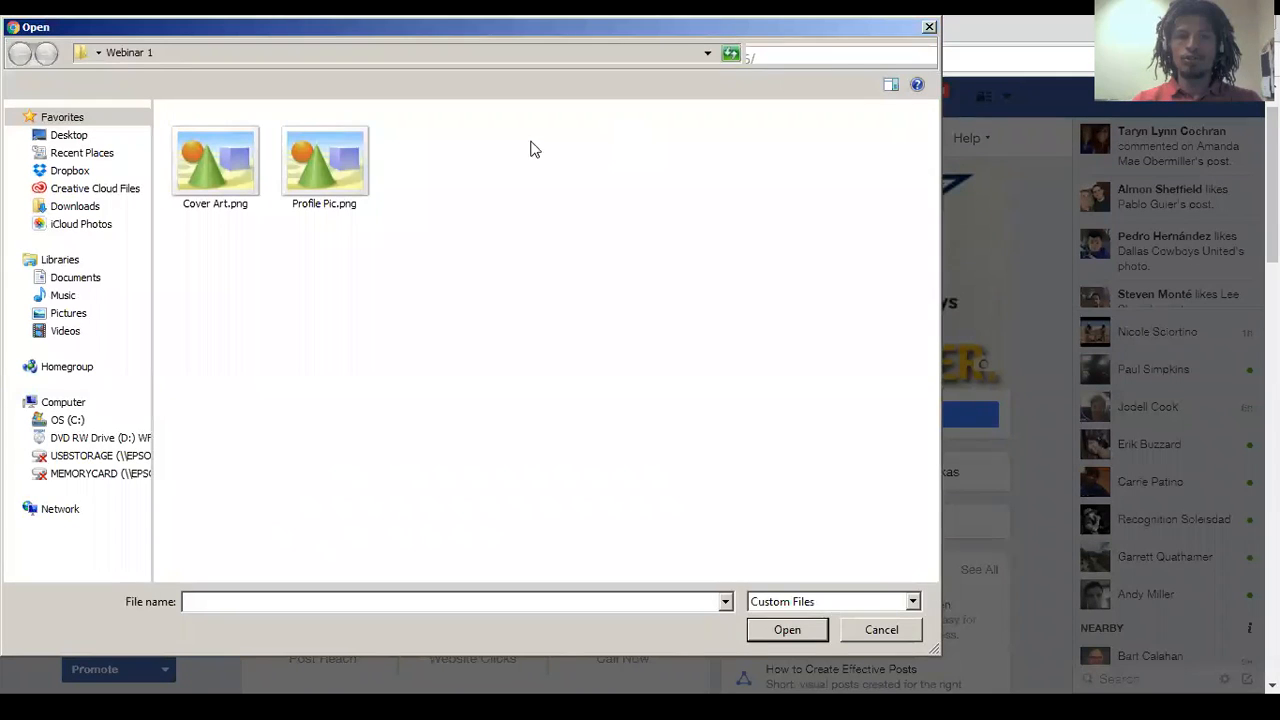
pyautogui.click(66, 136)
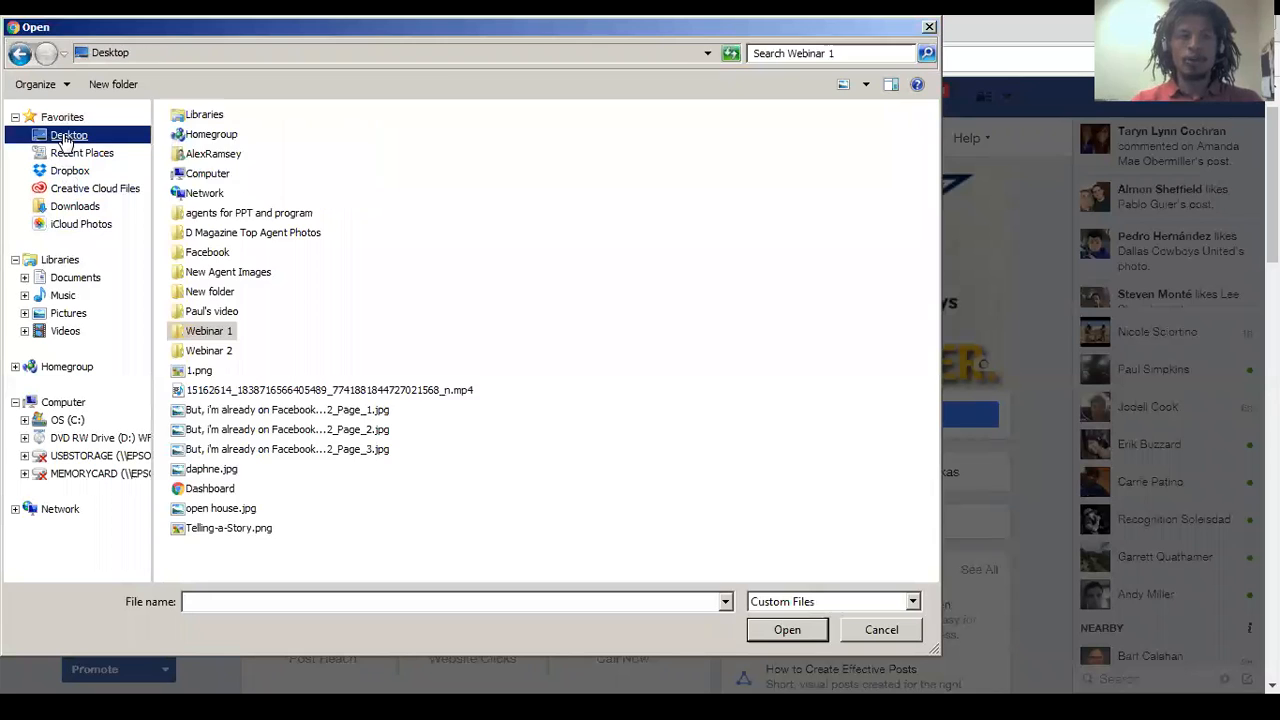
pyautogui.click(250, 529)
pyautogui.click(787, 629)
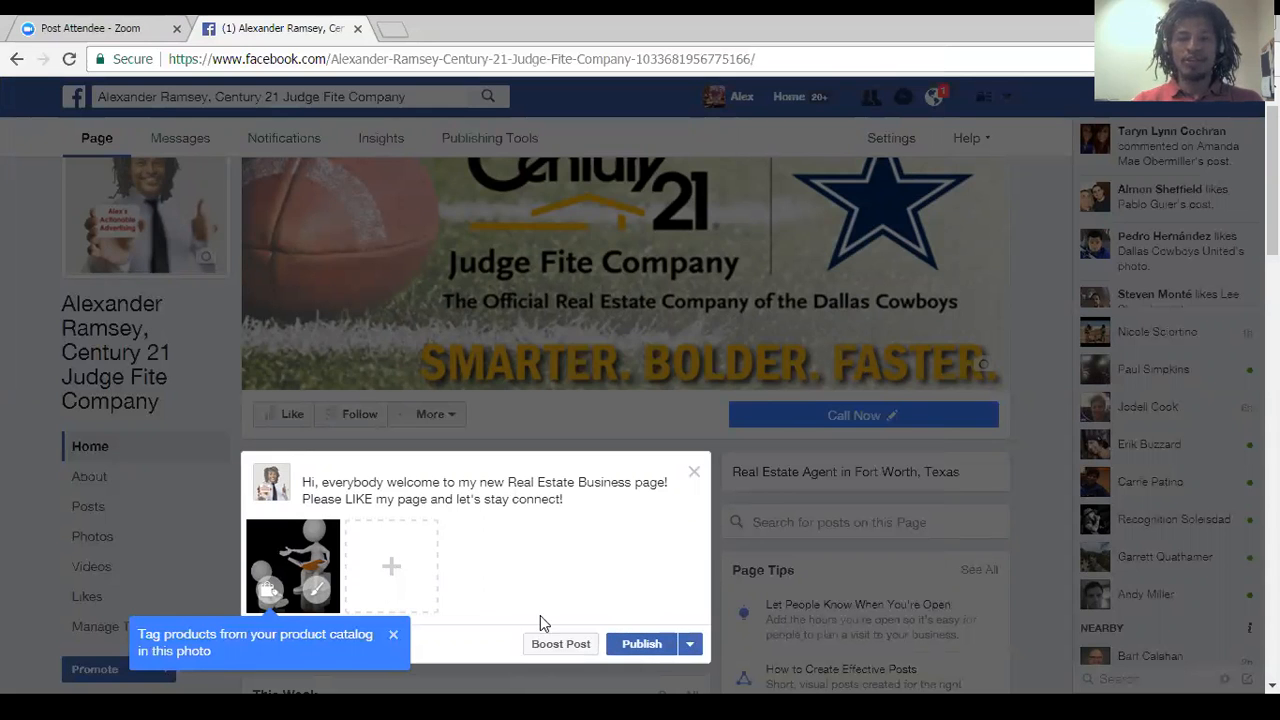
# Publish the welcome post and review its text and image on the Page's timeline.
pyautogui.click(641, 645)
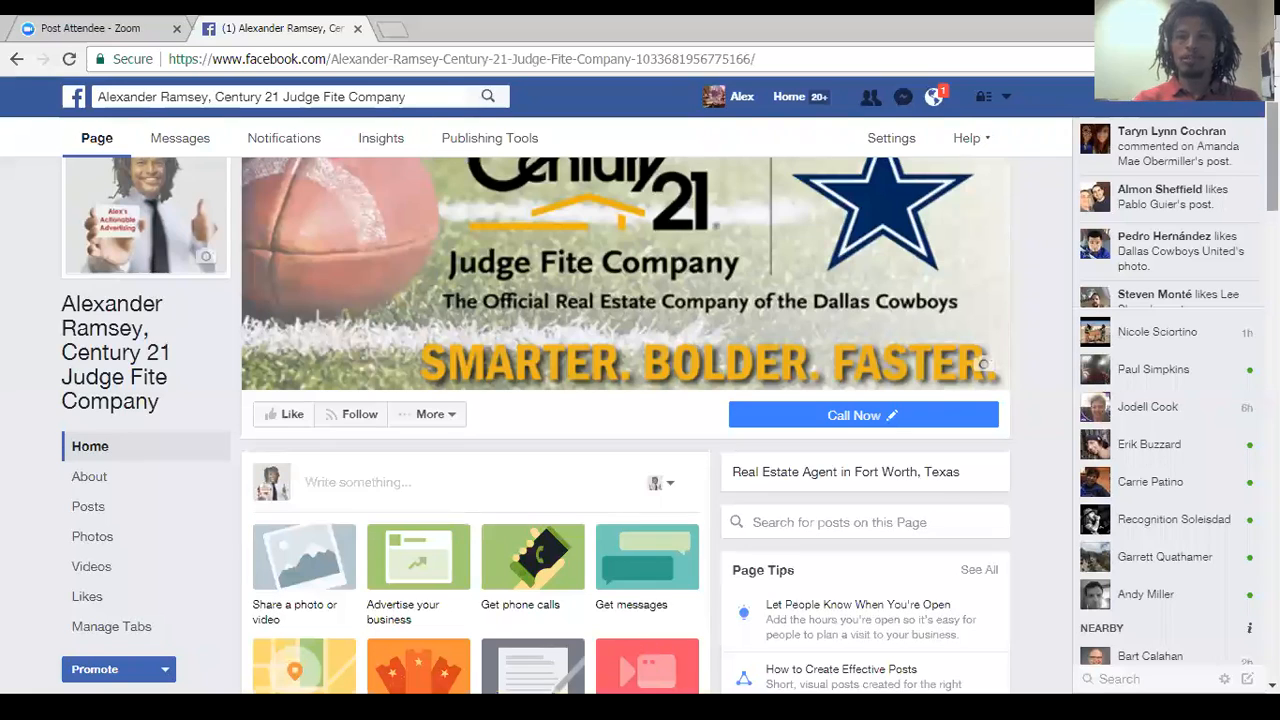
pyautogui.scroll(-7, 640, 420)
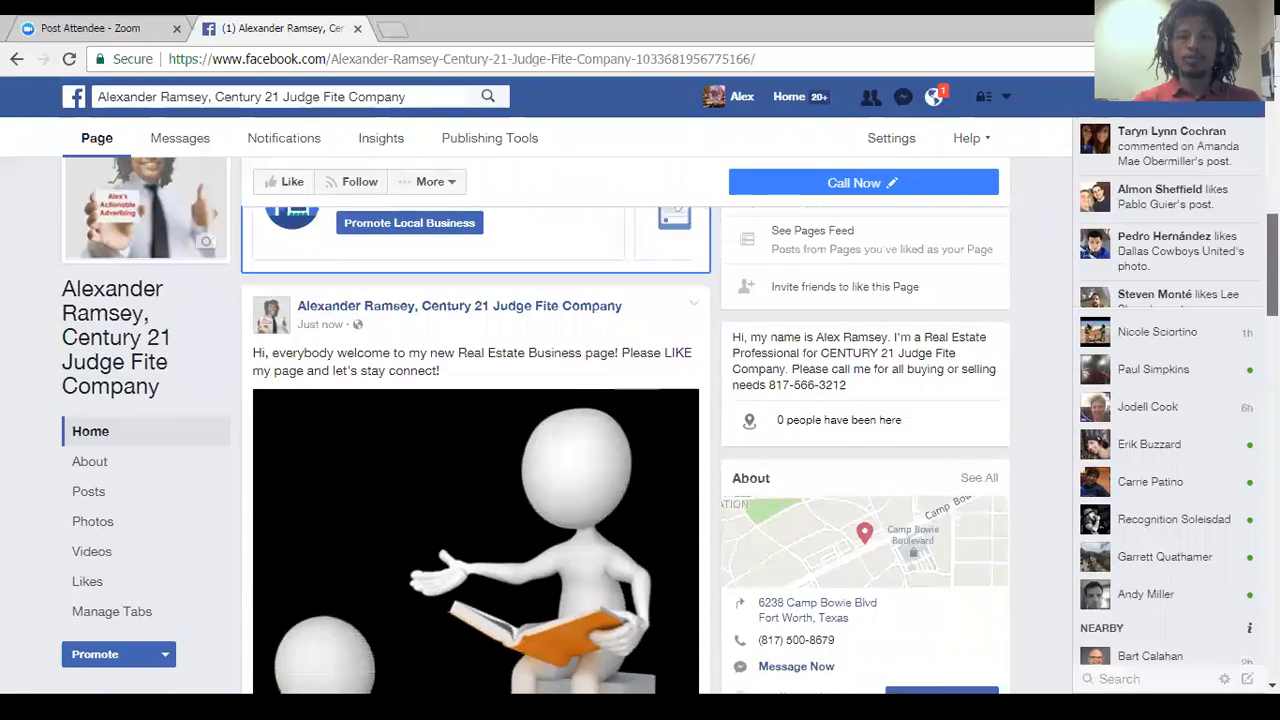
pyautogui.scroll(-3, 640, 420)
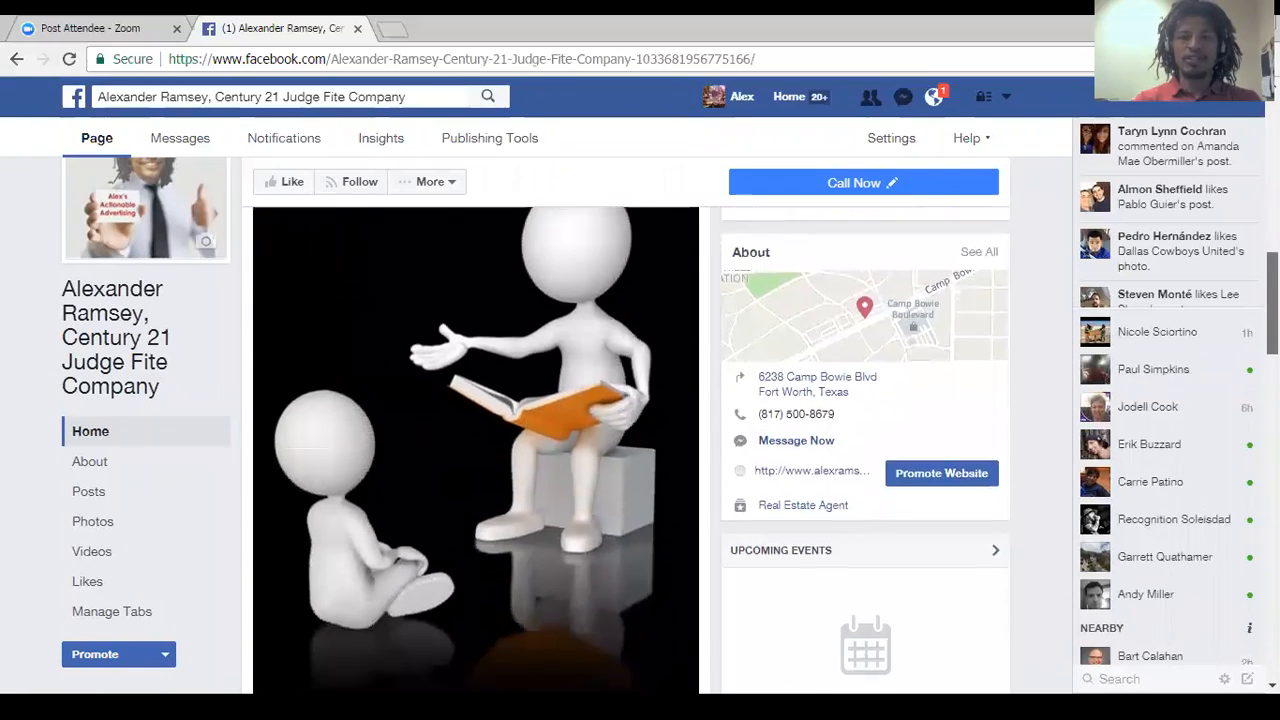
pyautogui.scroll(1, 640, 420)
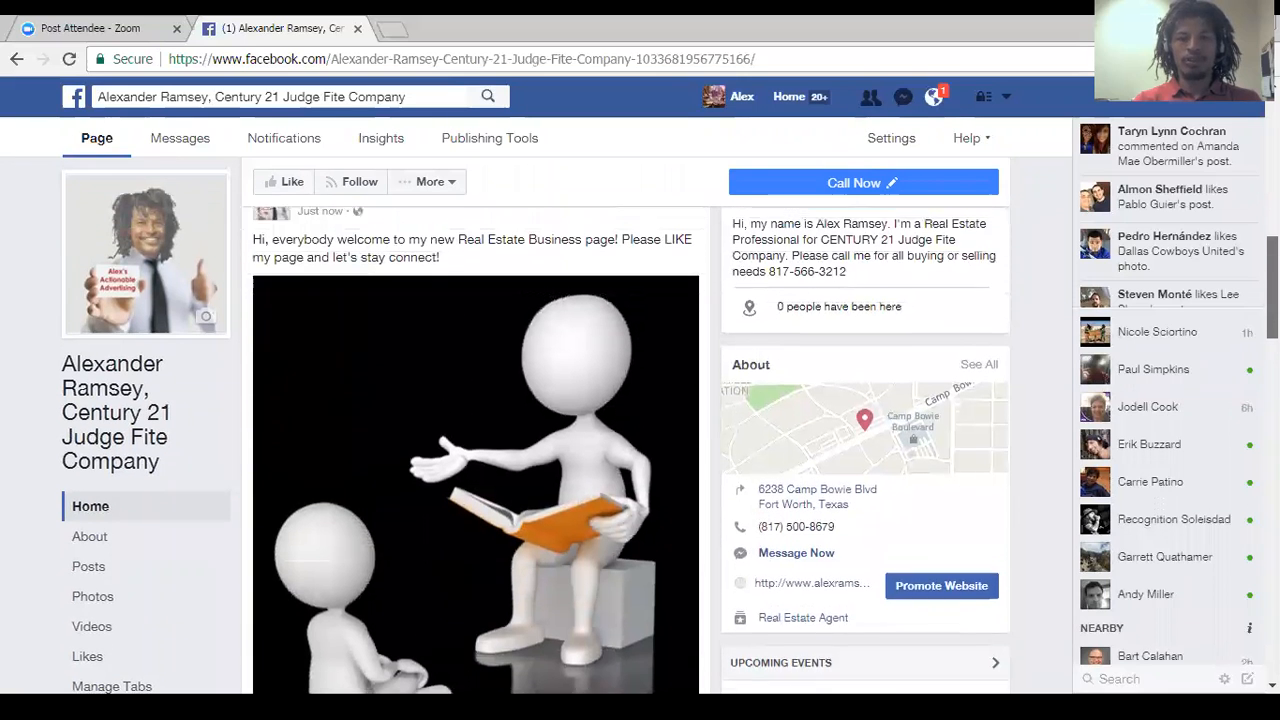
pyautogui.scroll(1, 640, 420)
pyautogui.scroll(5, 640, 420)
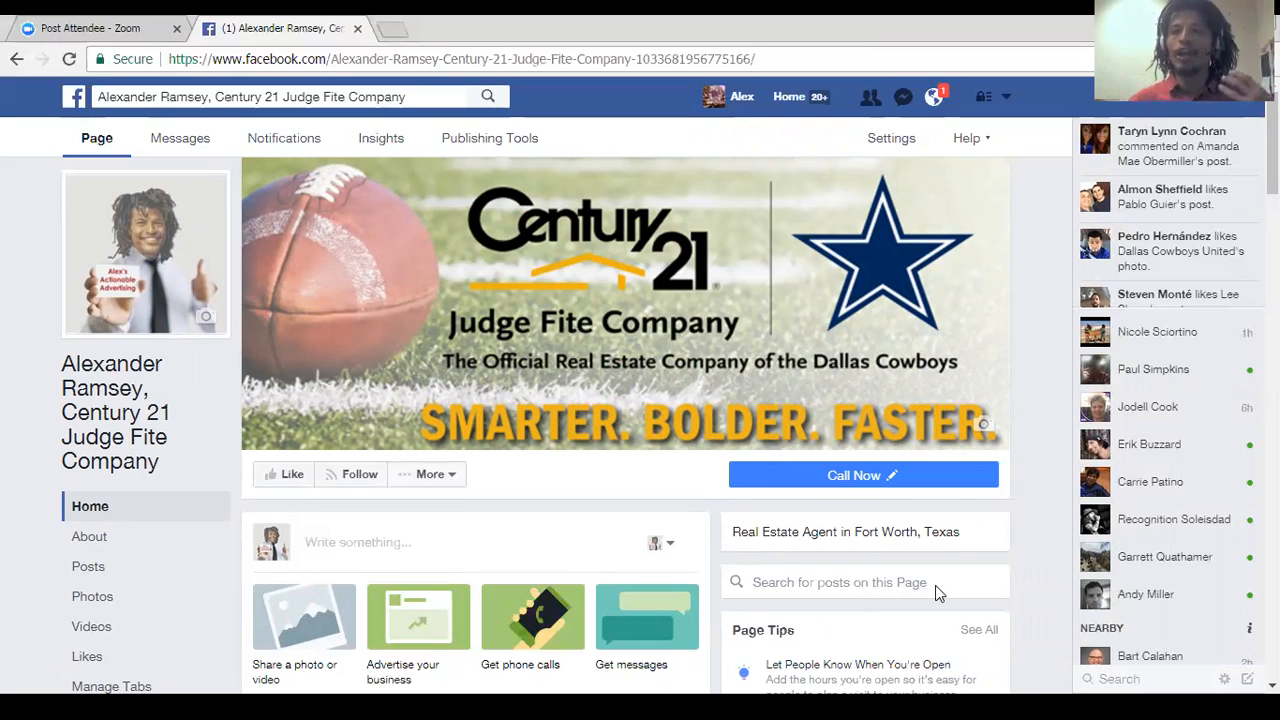
# Switch to the Webinar 1 Slides.pptx presentation in PowerPoint and run the slide show to present the closing thank-you slide.
pyautogui.hotkey('alt', 'Tab')
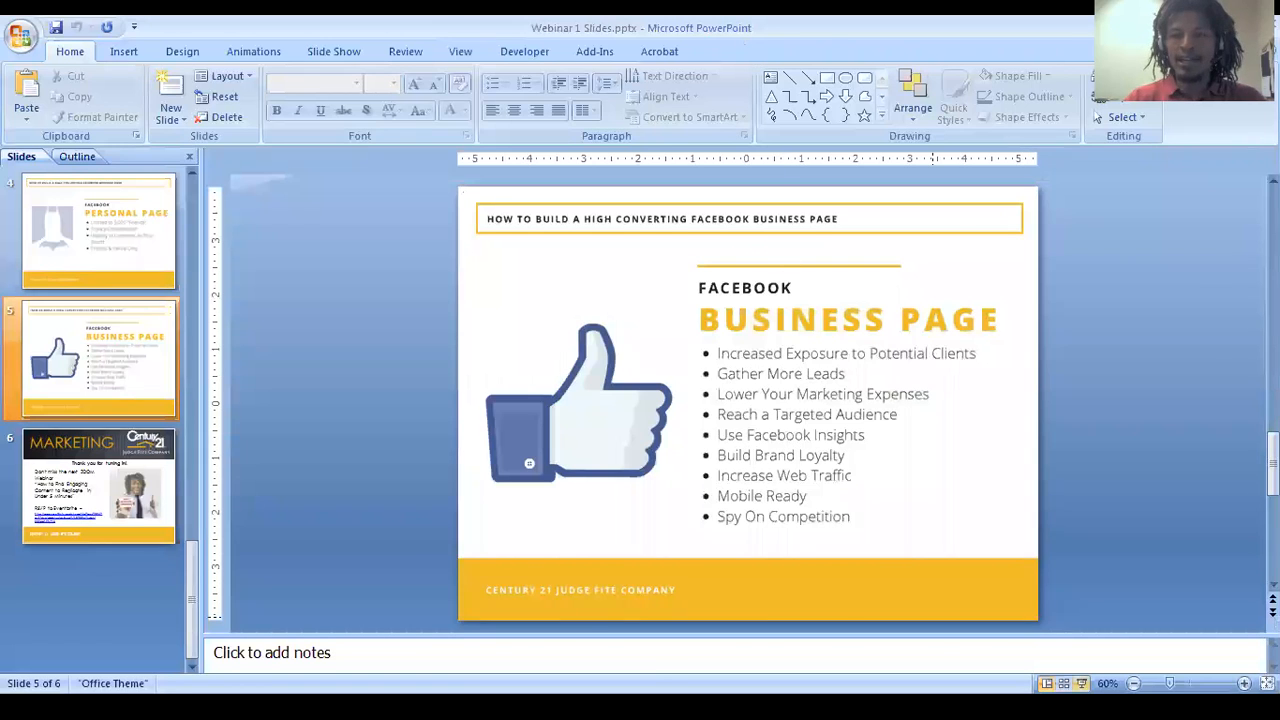
pyautogui.click(1081, 684)
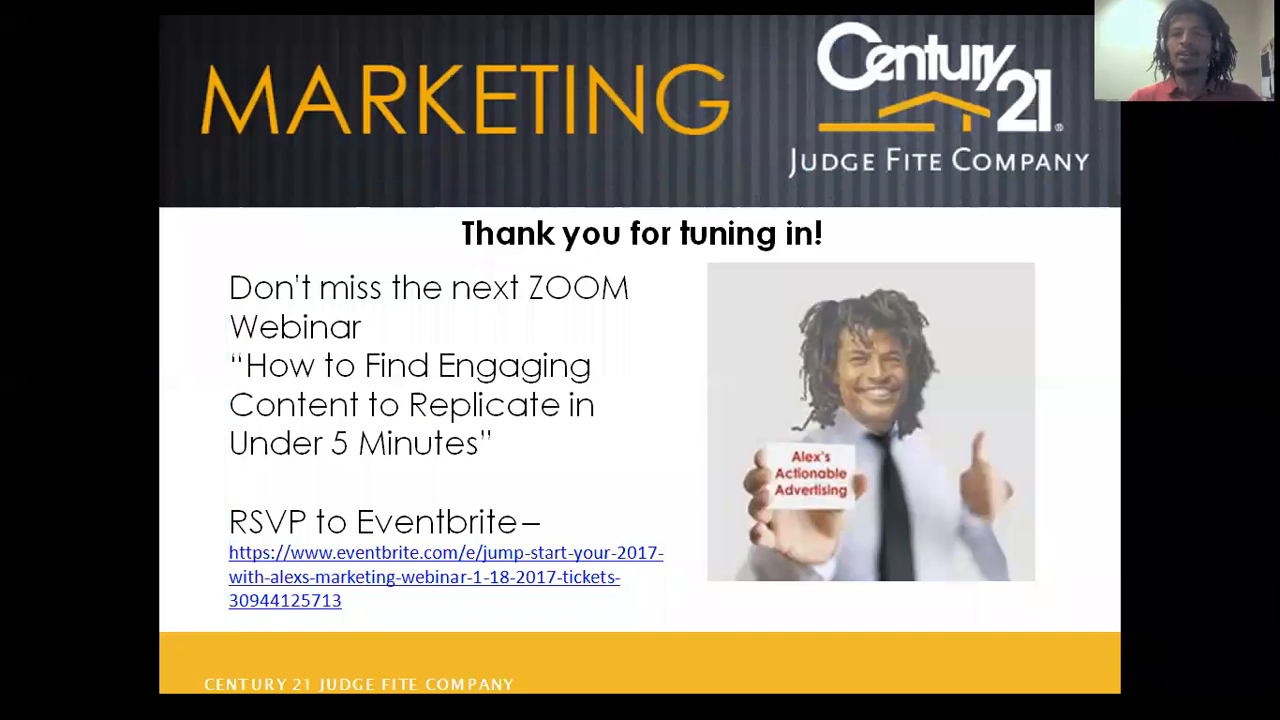